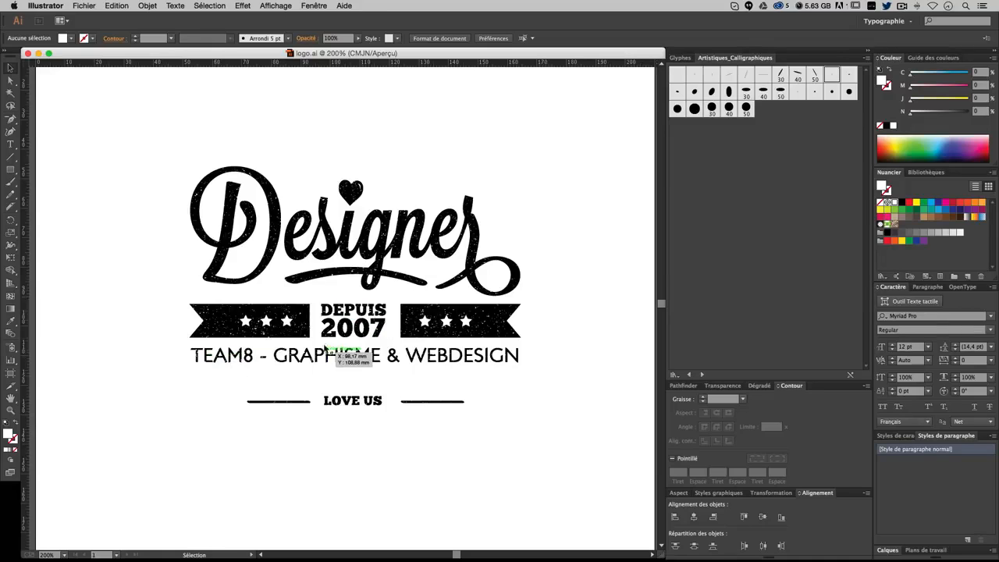
click(209, 314)
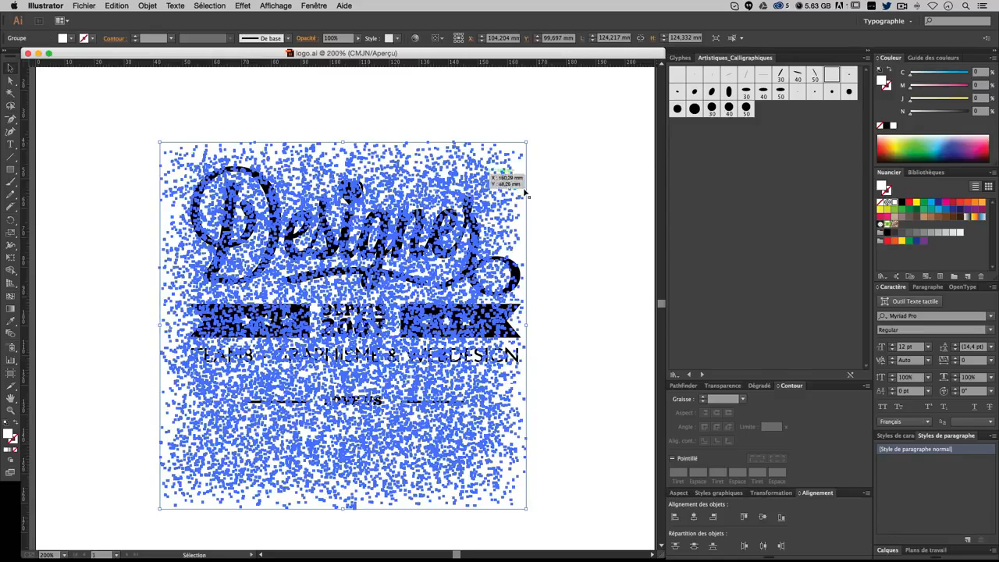
click(570, 257)
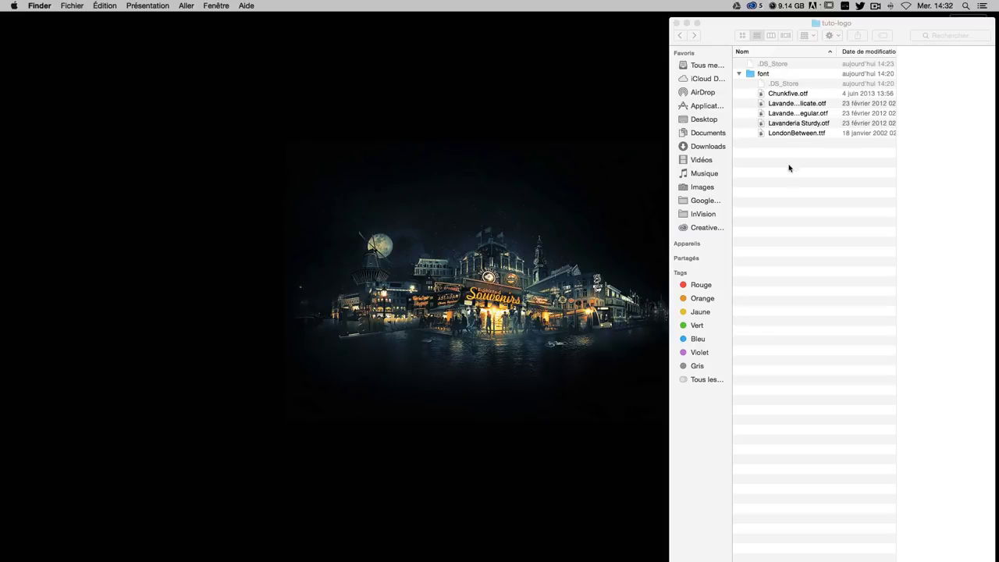
Step: Select the Chunkfive, three Lavanderia and LondonBetween font files in the tuto-logo font folder
click(776, 95)
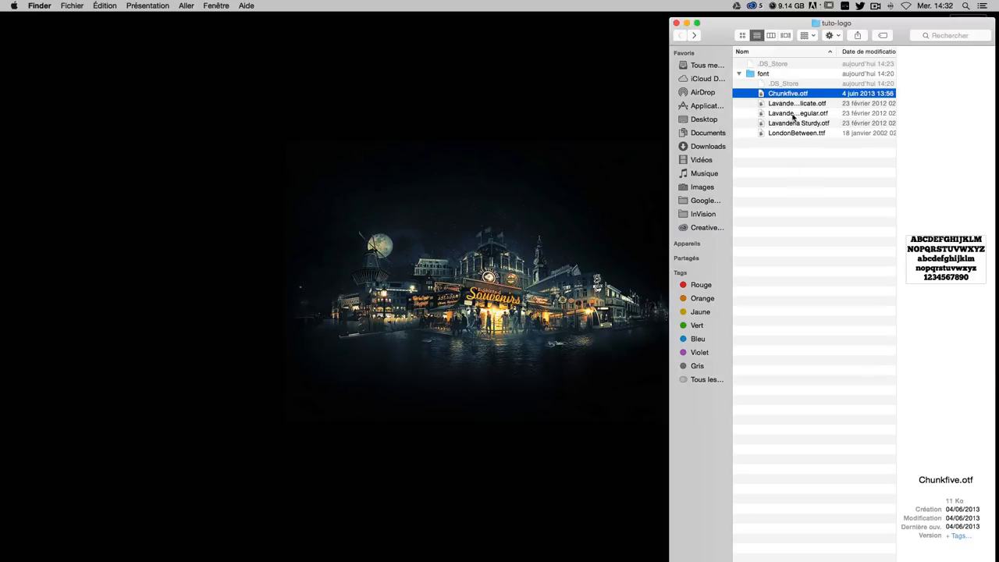
click(793, 103)
shift+click(787, 123)
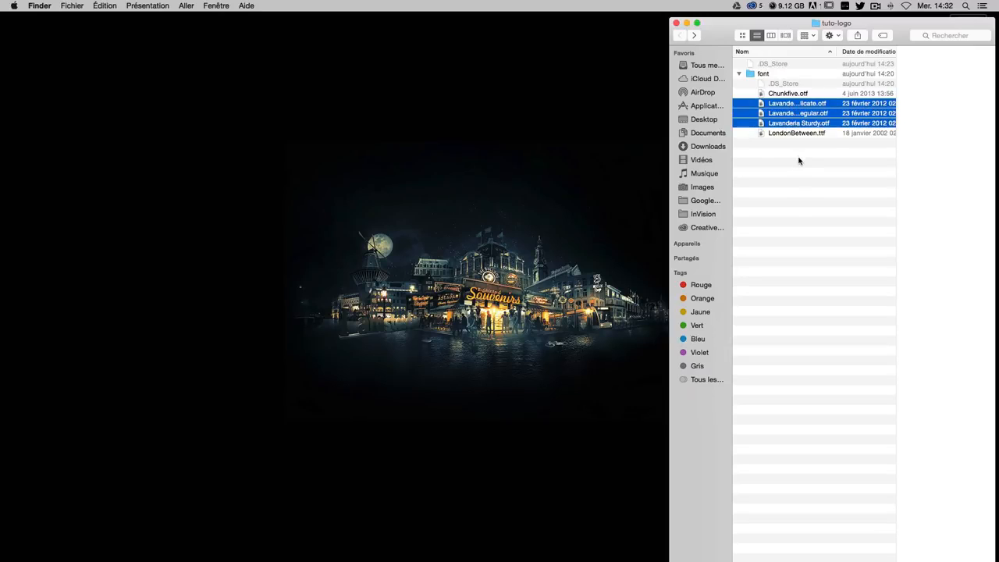
drag(799, 160, 784, 94)
drag(971, 24, 968, 37)
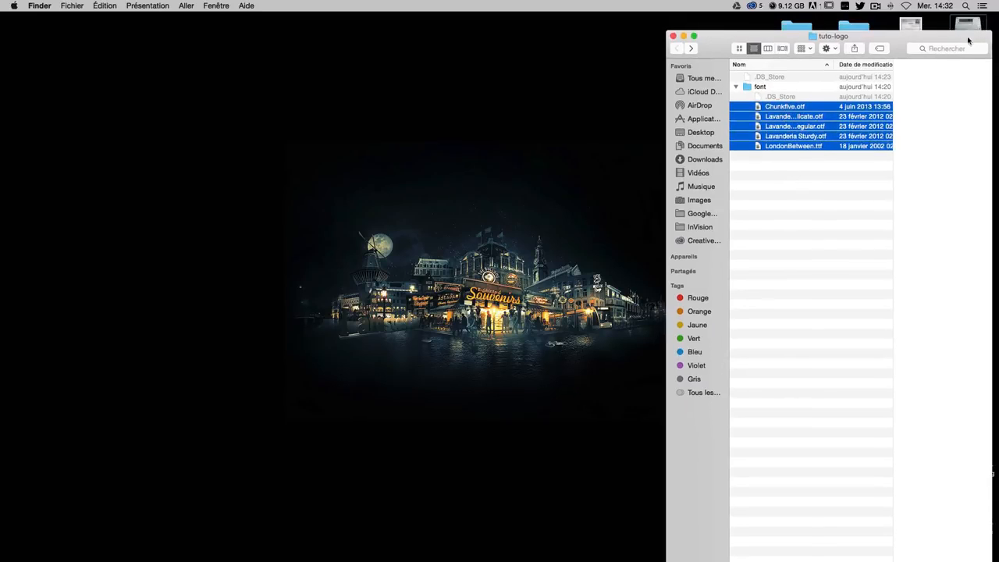
Step: Open the Fonts folder inside the SSD's Bibliothèque folder in a second Finder window beside the tuto-logo window
key(super+n)
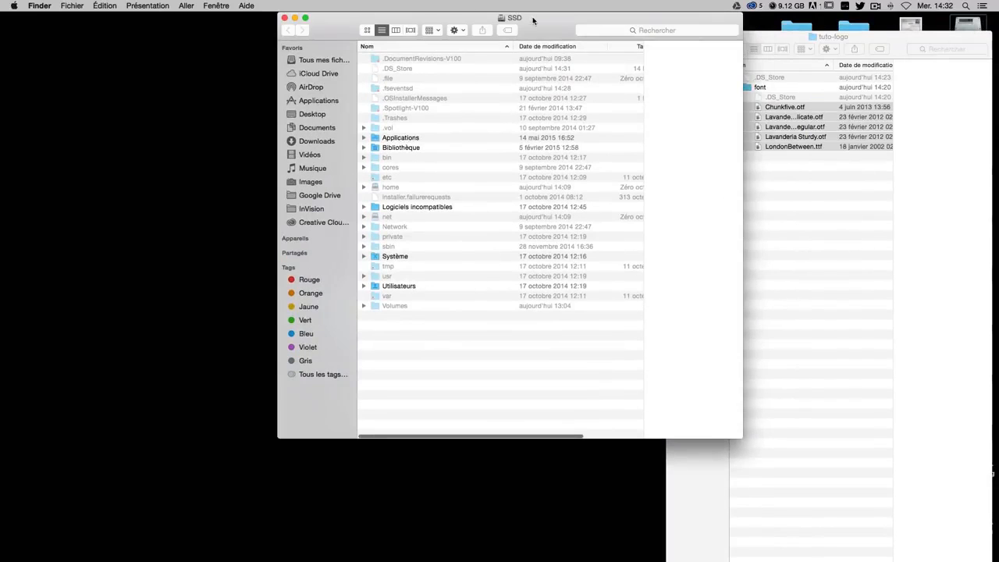
drag(533, 21, 378, 60)
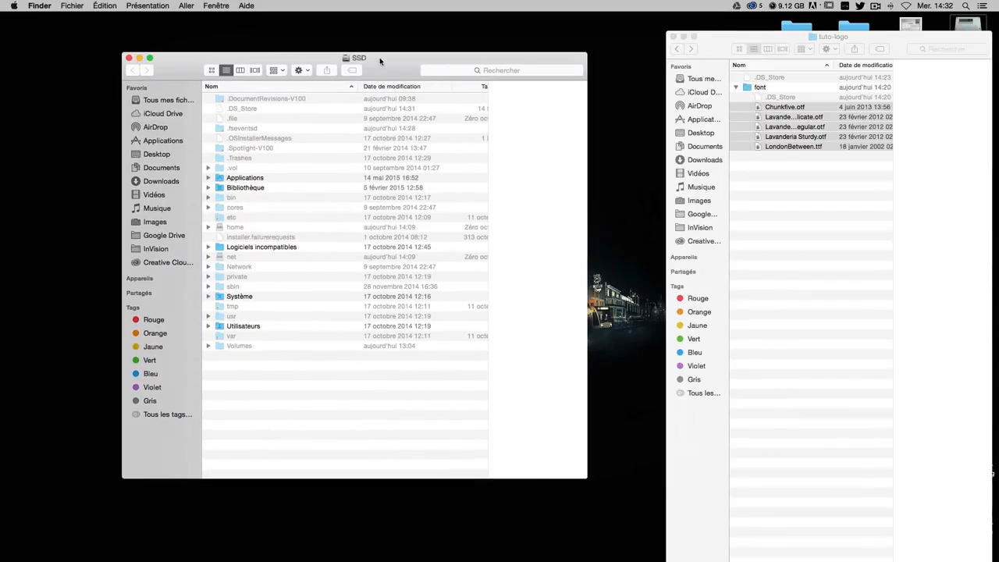
click(254, 188)
double_click(255, 189)
click(269, 192)
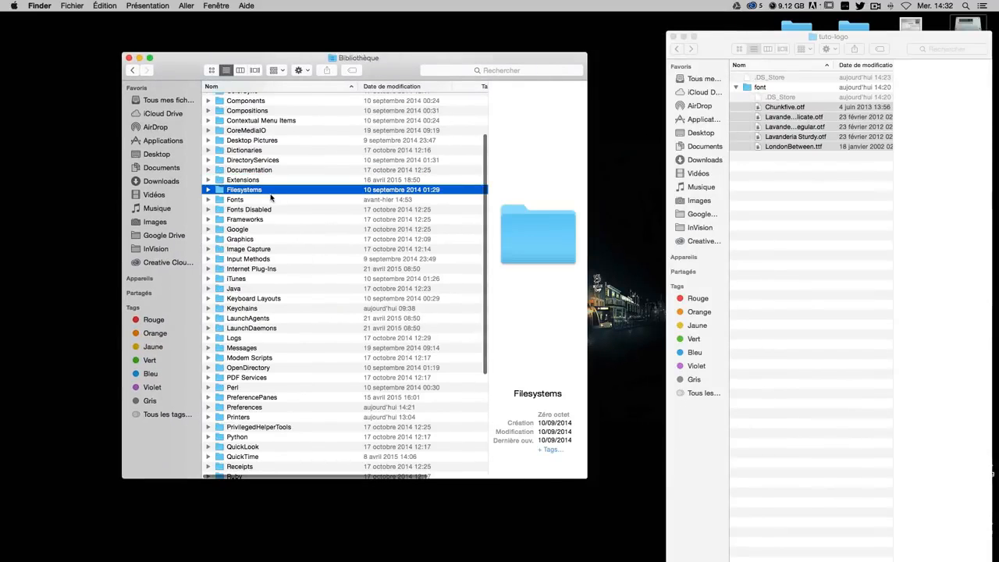
click(239, 200)
double_click(239, 200)
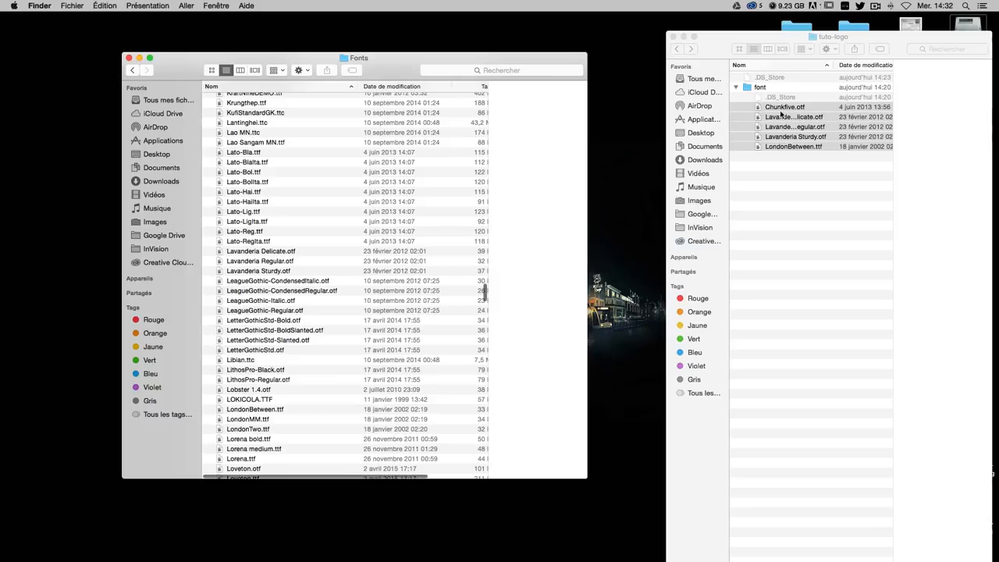
Step: Close the Fonts folder window and move the tuto-logo window back up below the menu bar
mouse_move(780, 114)
mouse_down()
mouse_move(297, 205)
mouse_move(256, 195)
mouse_move(882, 165)
mouse_move(774, 126)
mouse_up()
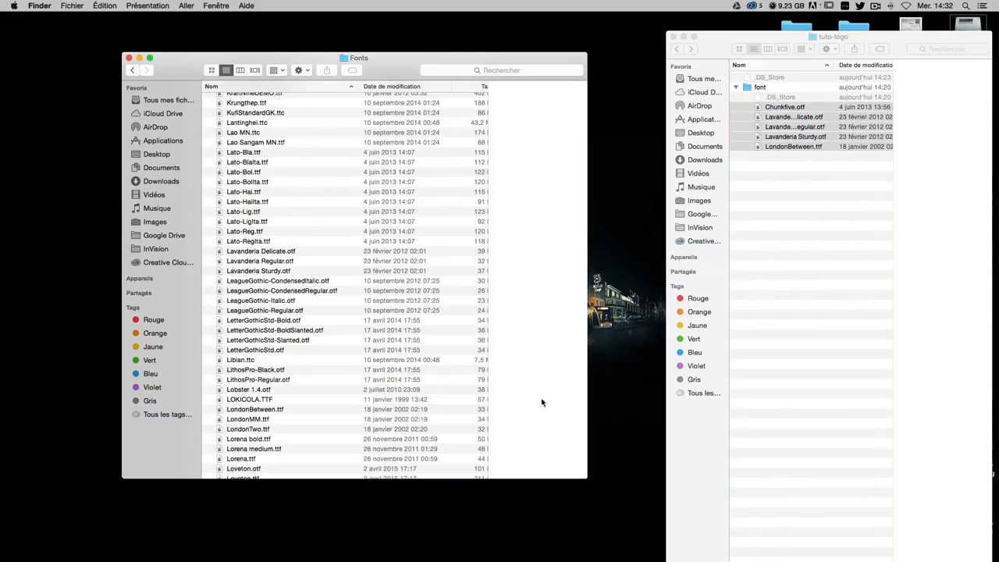
click(129, 58)
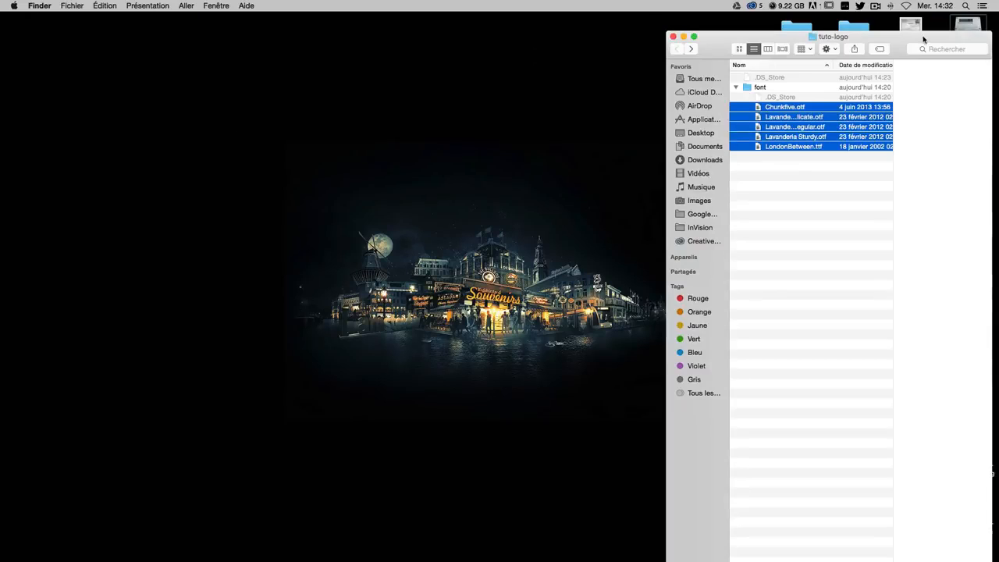
drag(923, 39, 933, 22)
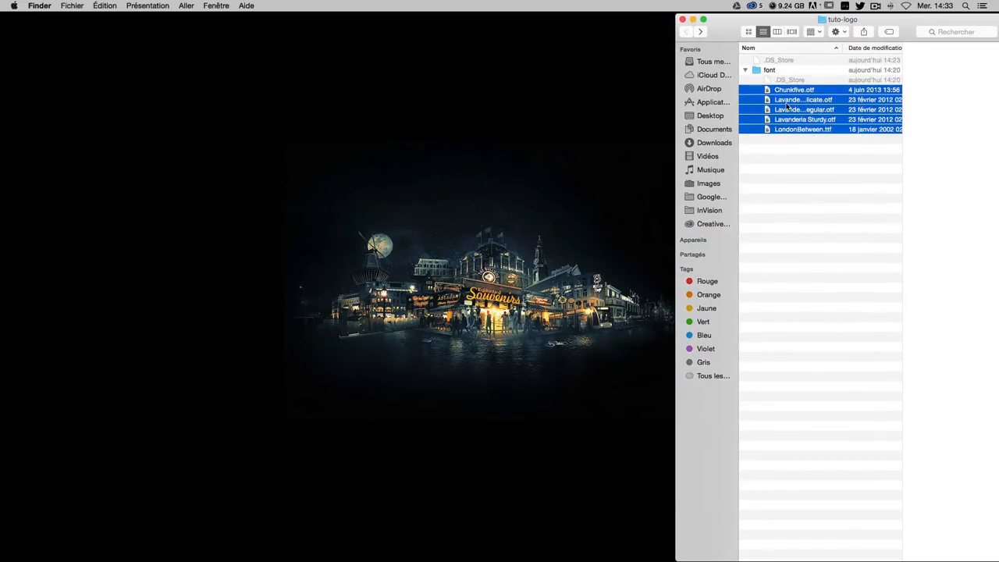
Step: Switch to Illustrator and create a new document 210 mm wide and 210 mm high
mouse_move(469, 556)
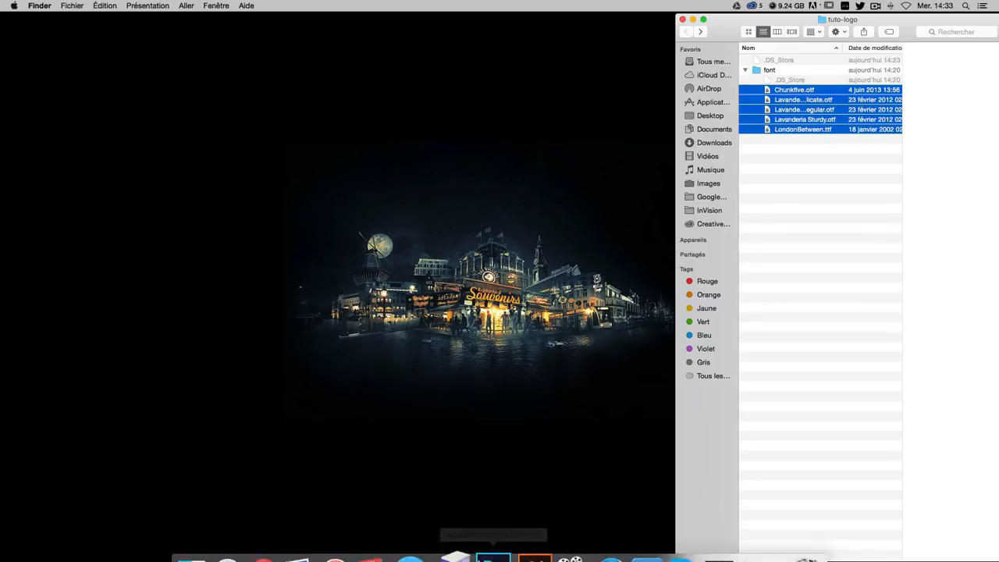
click(516, 543)
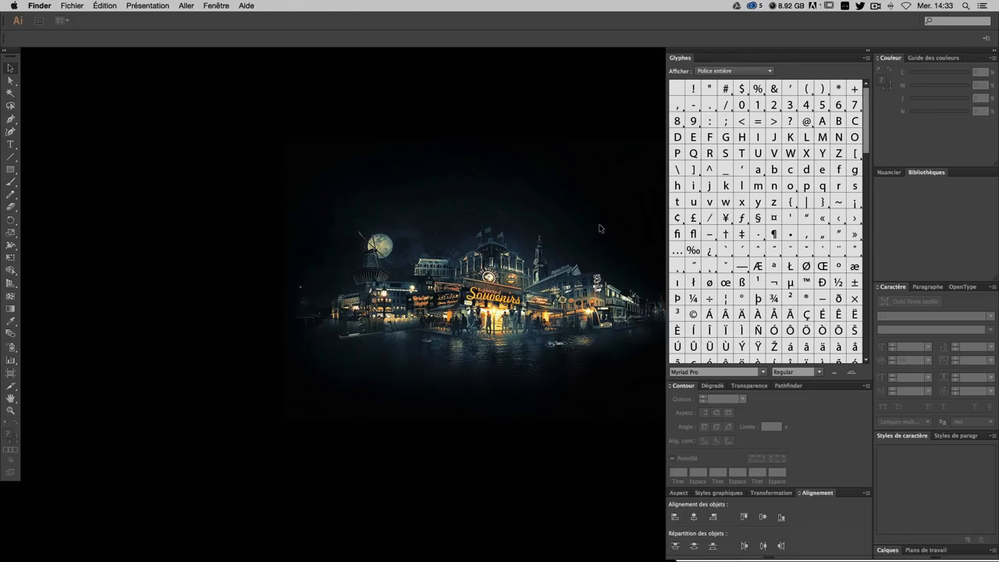
key(super+n)
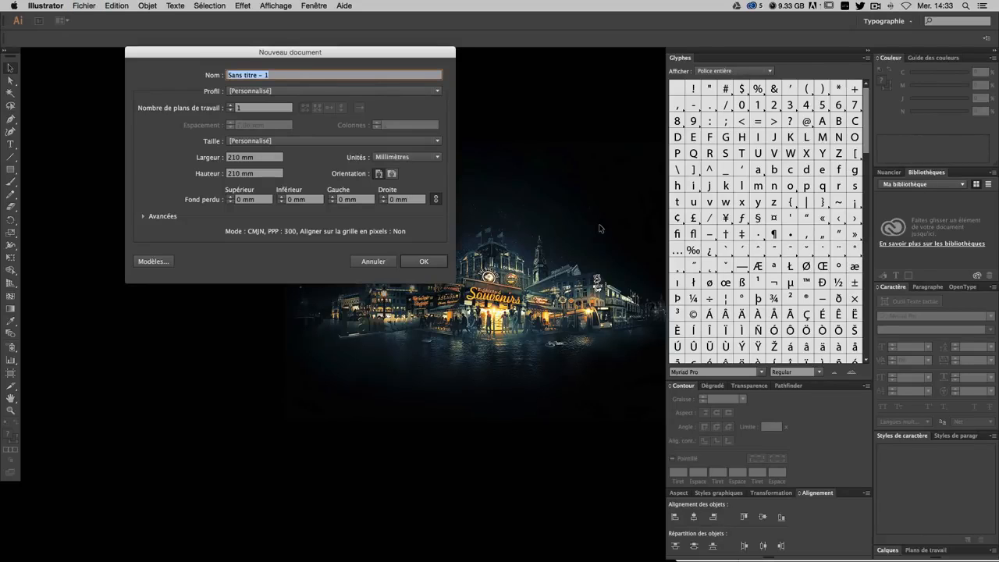
click(265, 157)
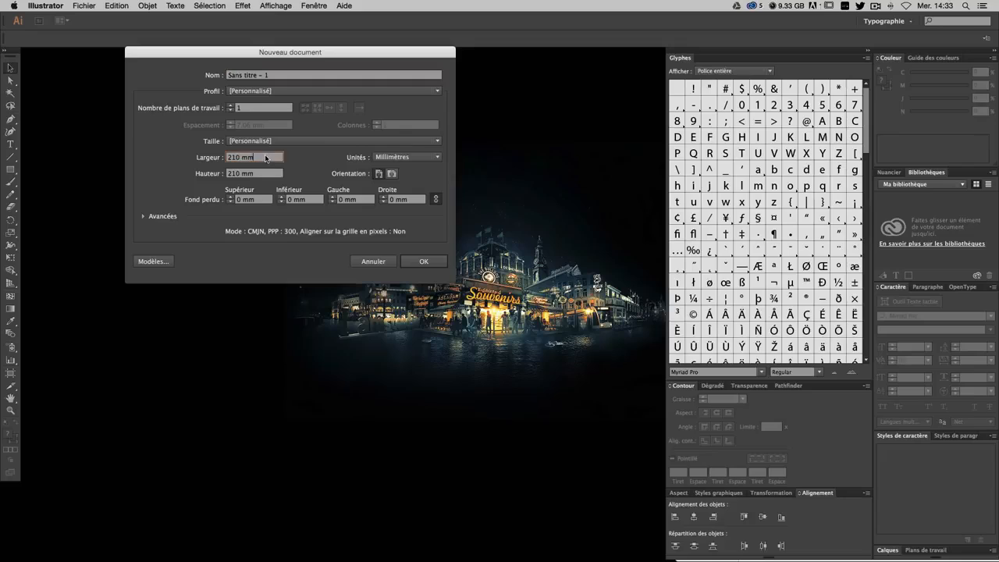
drag(249, 157, 206, 157)
drag(269, 175, 160, 167)
drag(254, 159, 182, 156)
drag(273, 176, 183, 164)
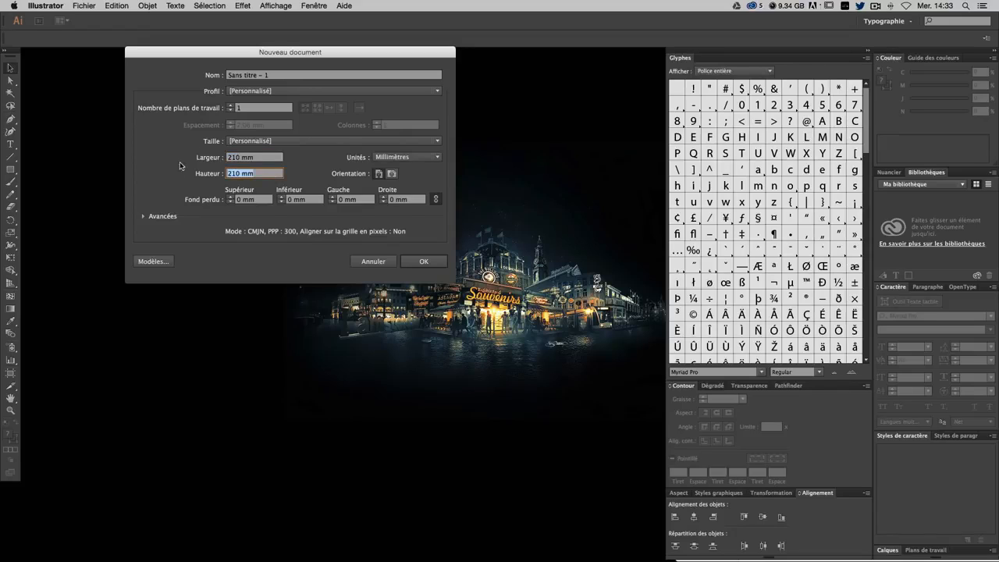
drag(264, 159, 197, 172)
click(428, 264)
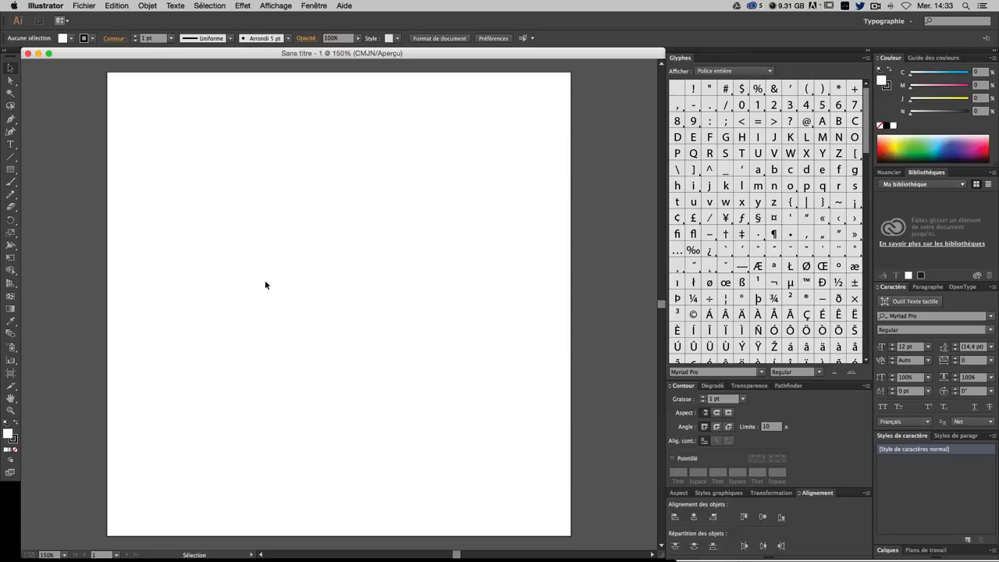
Step: Set the workspace to Typographie and view its Paragraphe and Caractère panels
click(320, 6)
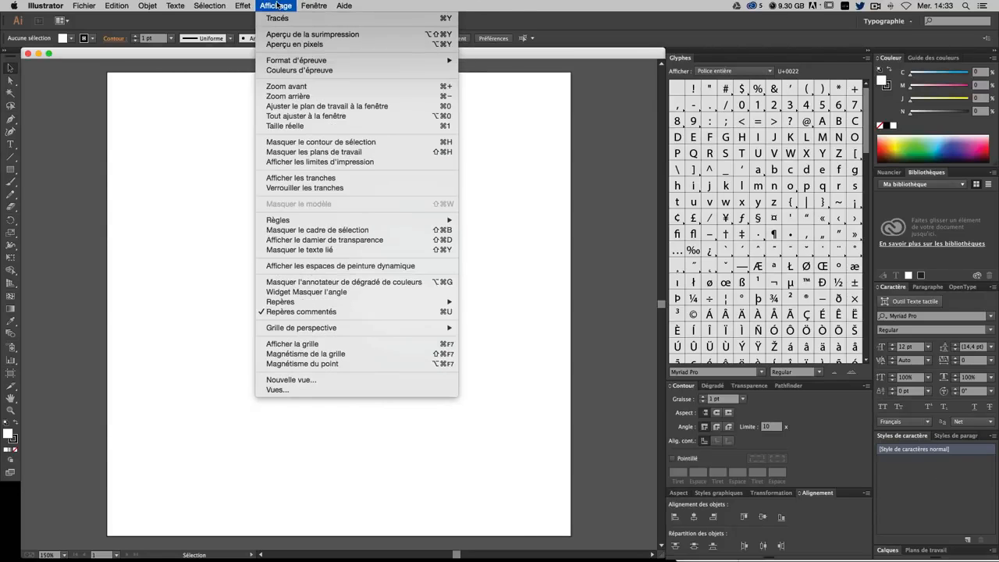
mouse_move(349, 55)
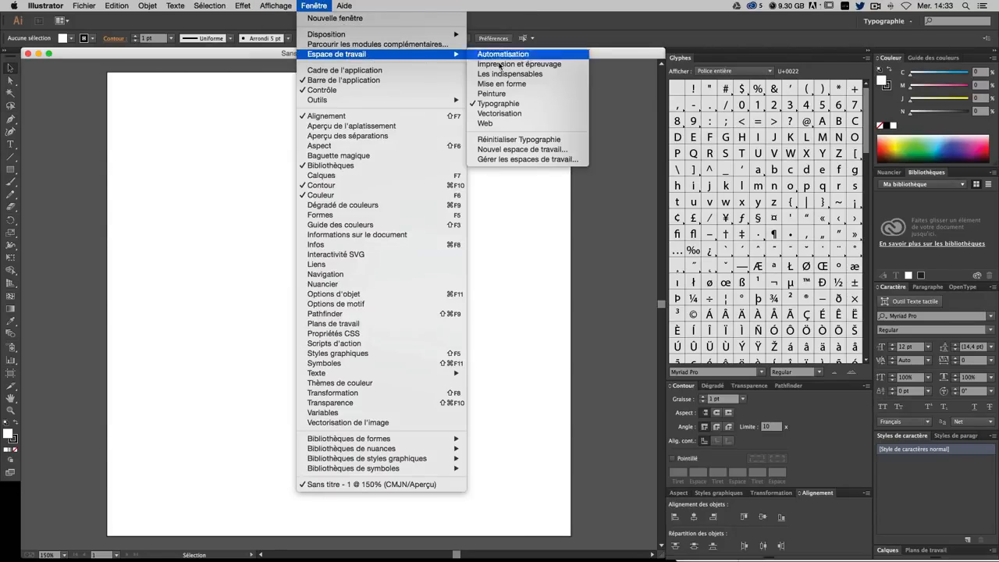
click(533, 104)
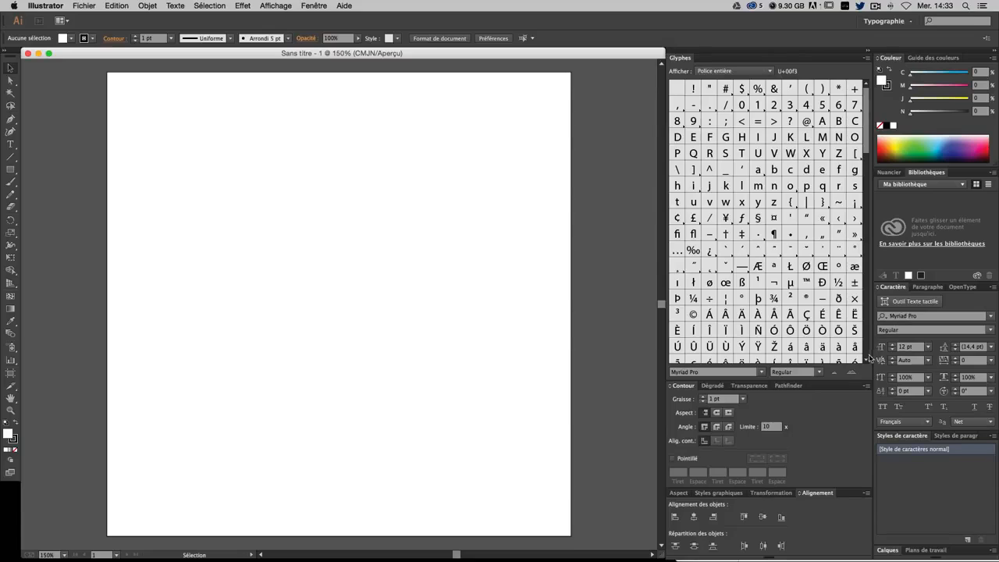
click(927, 286)
click(893, 287)
Step: Undock and close the Contour panel, and reopen it as a floating panel
drag(675, 387, 476, 338)
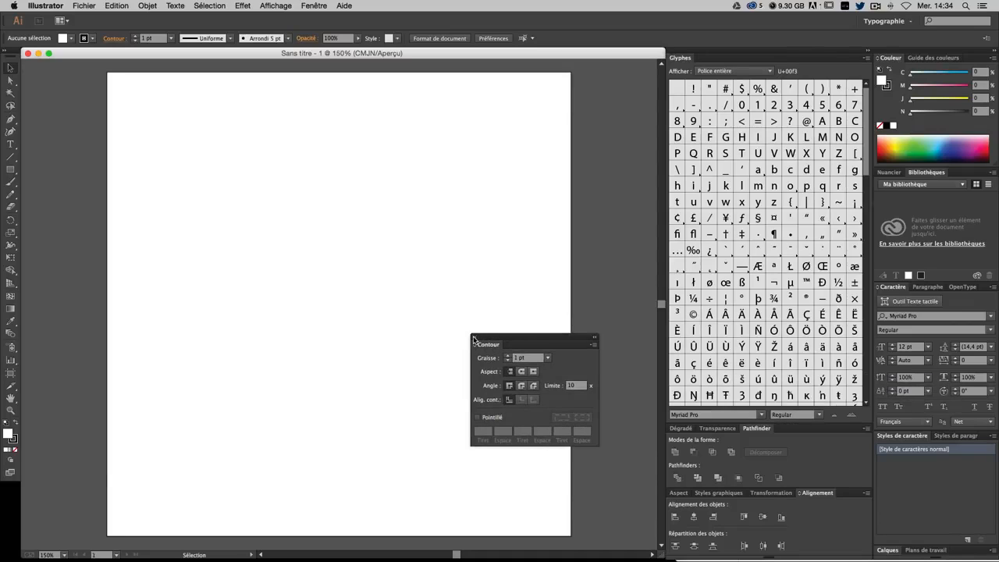
click(473, 337)
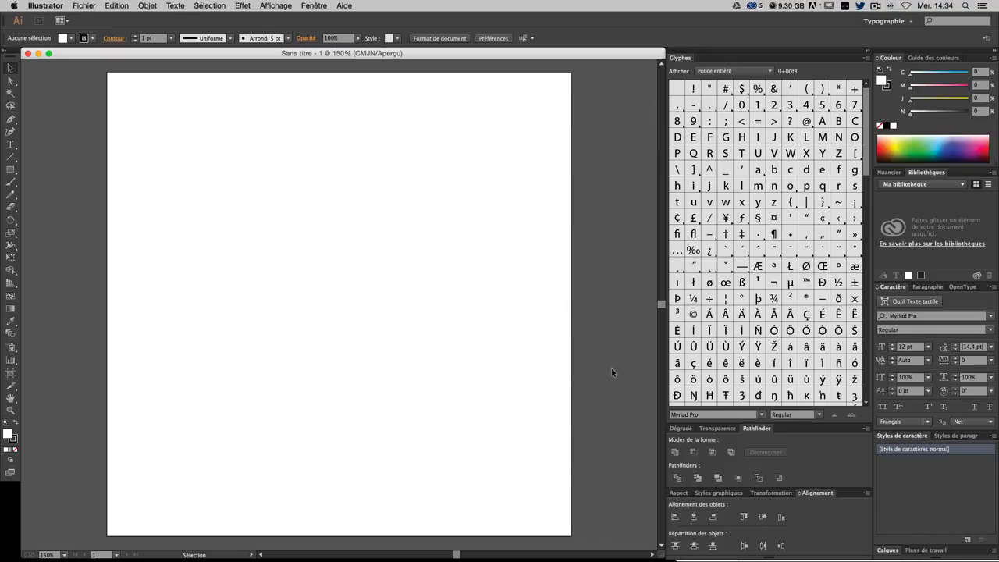
click(316, 6)
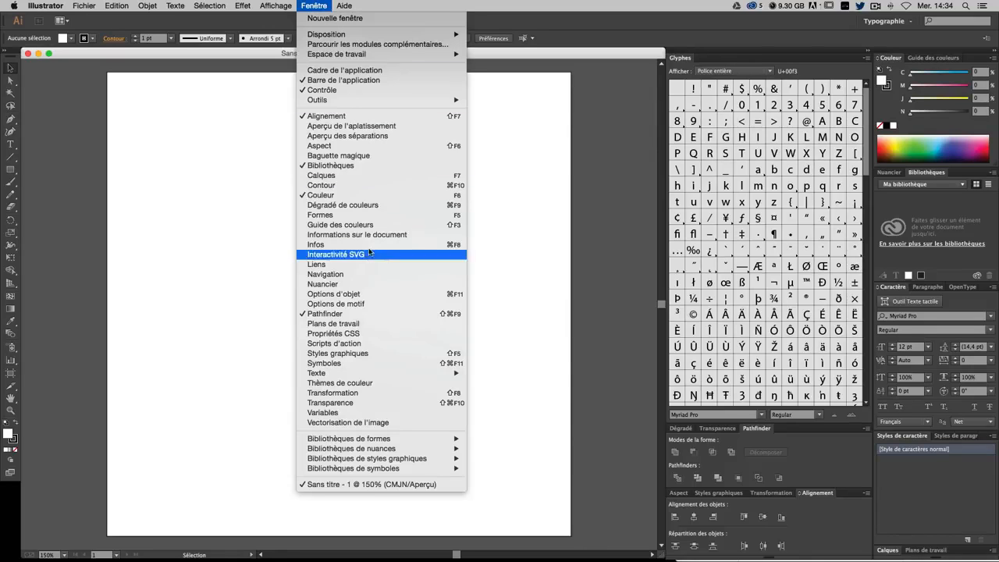
click(321, 185)
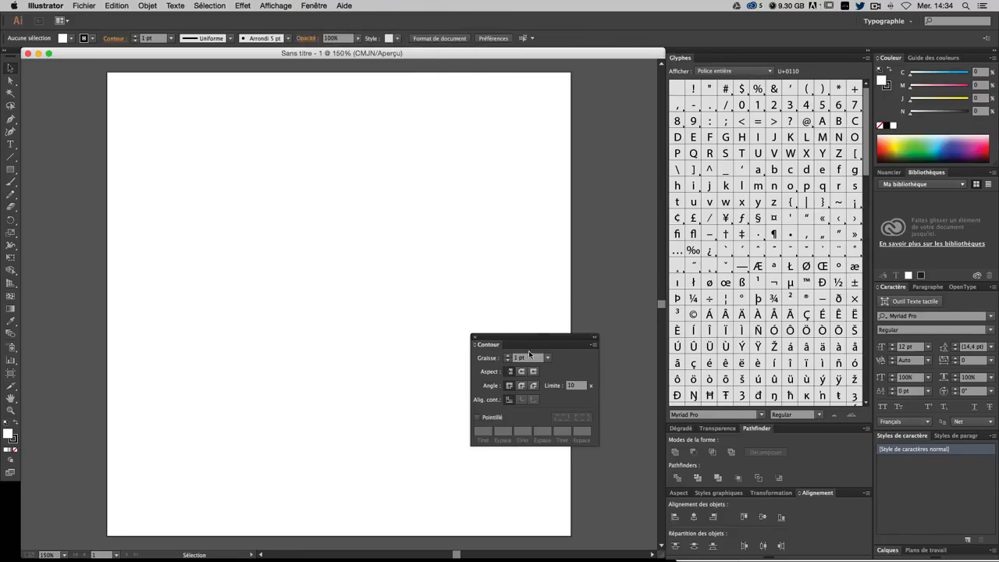
Step: Dock the Contour panel into the same group as the Pathfinder panel
drag(524, 334, 810, 65)
drag(744, 65, 718, 61)
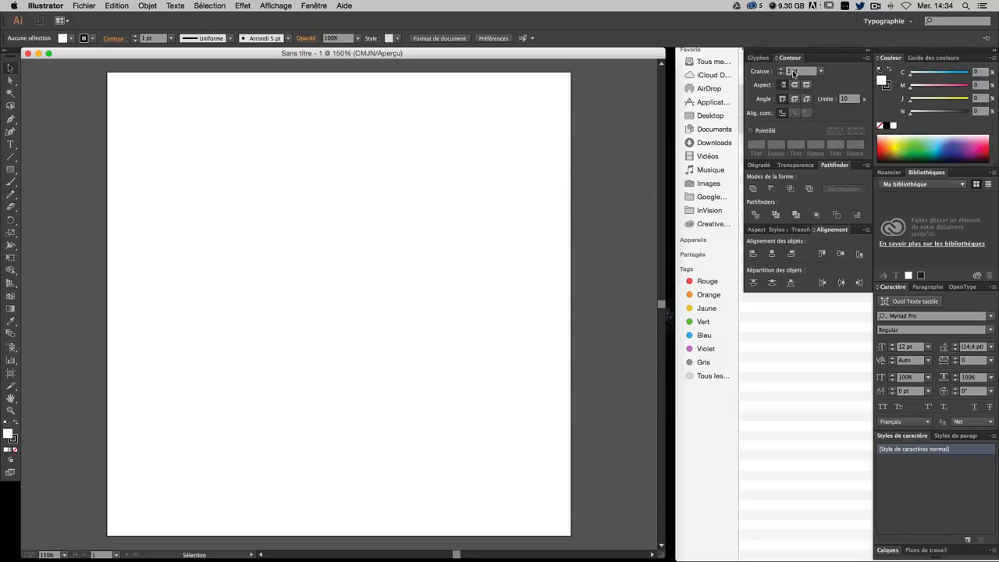
drag(791, 57, 771, 423)
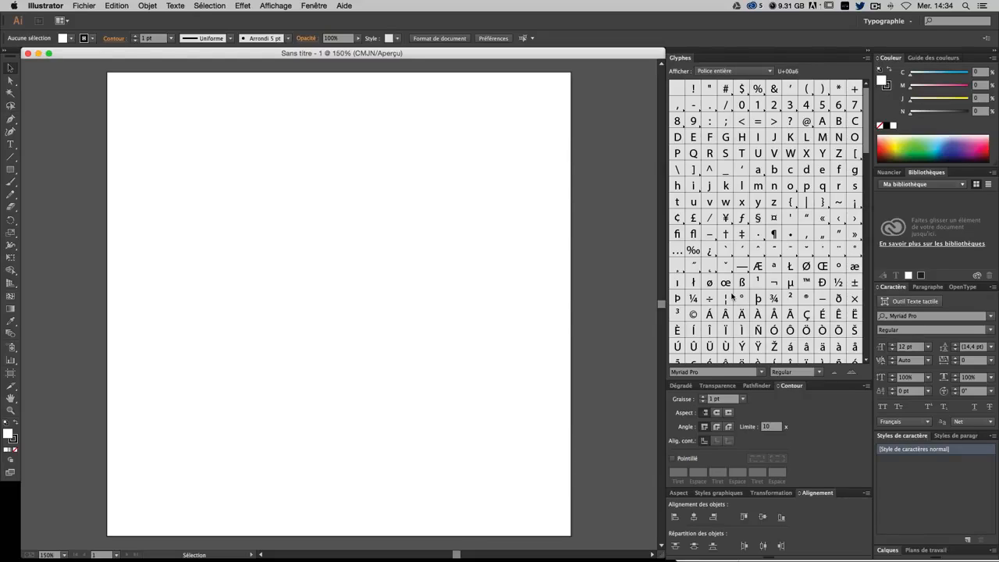
Step: Open the Artistiques_Calligraphiques brush library and dock it in the same group as the Glyphes panel
click(277, 5)
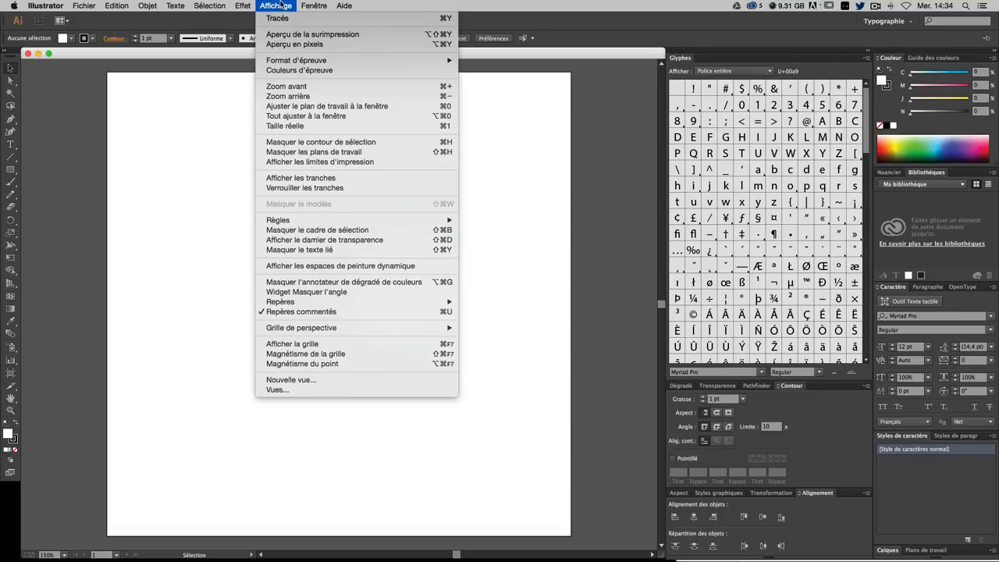
mouse_move(314, 5)
mouse_move(422, 443)
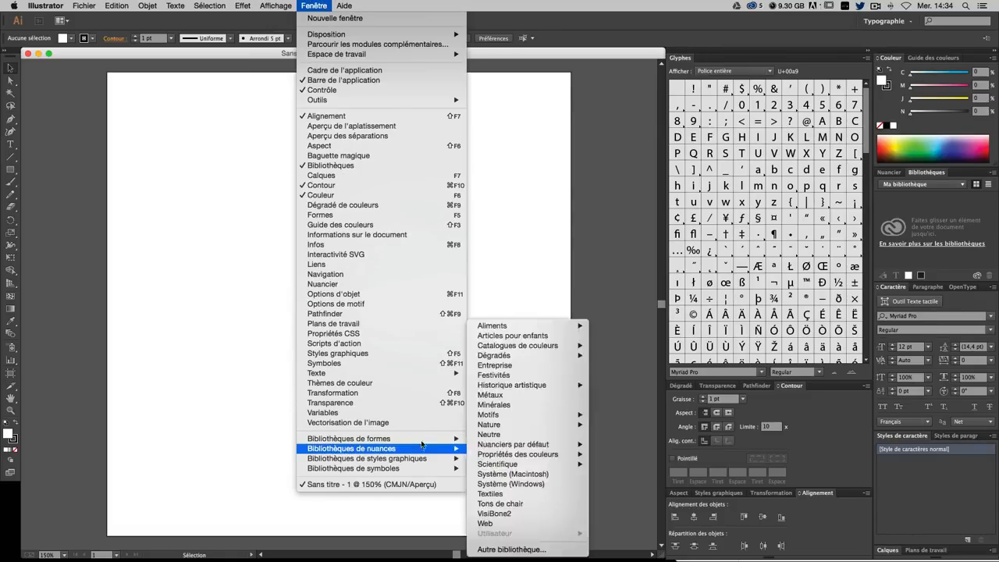
mouse_move(486, 442)
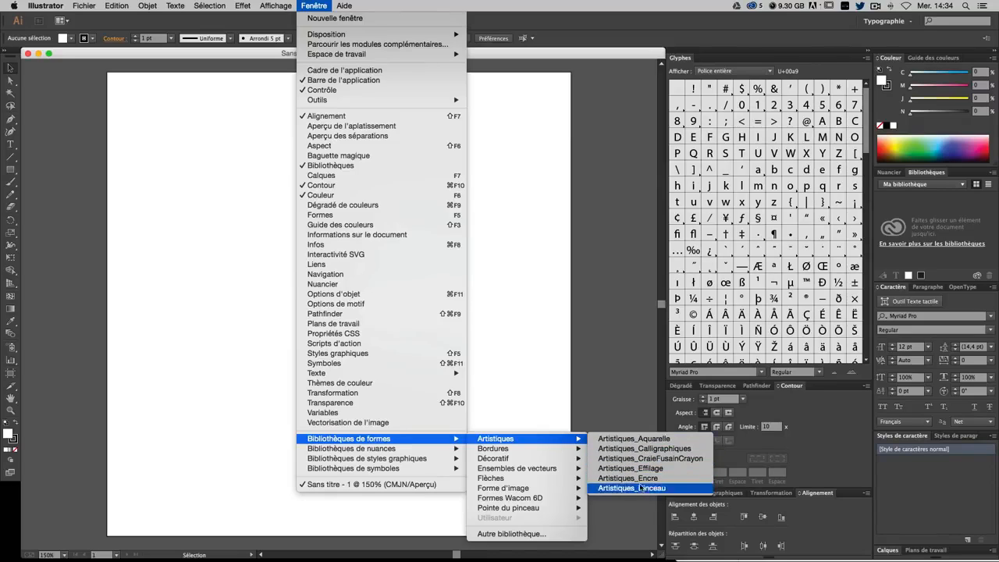
click(662, 451)
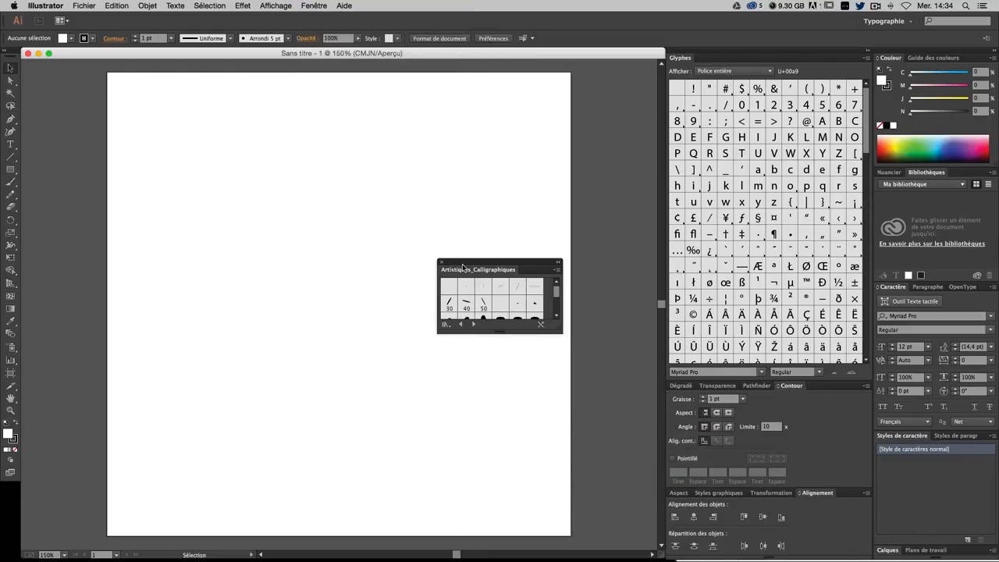
mouse_move(465, 265)
mouse_down()
mouse_move(716, 94)
mouse_move(717, 72)
mouse_up()
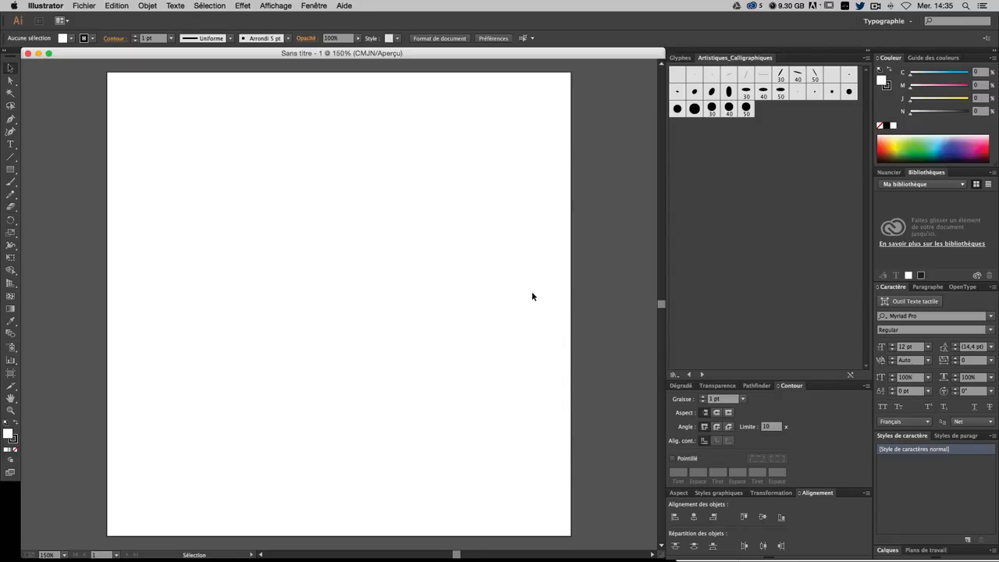
Step: Add the point text "Designer" in the upper part of the artboard and leave it selected as an object
click(11, 146)
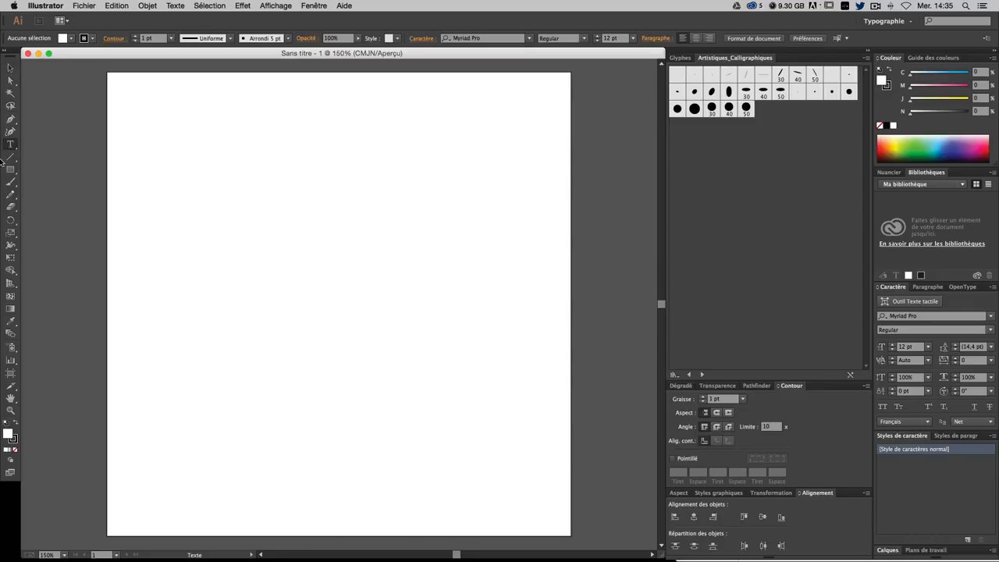
click(269, 218)
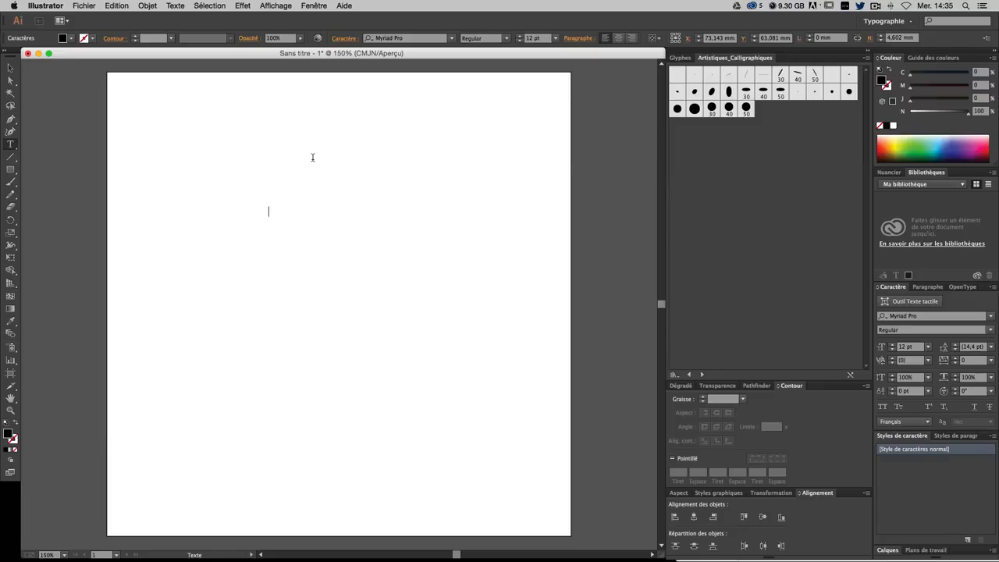
text(Designer)
click(11, 68)
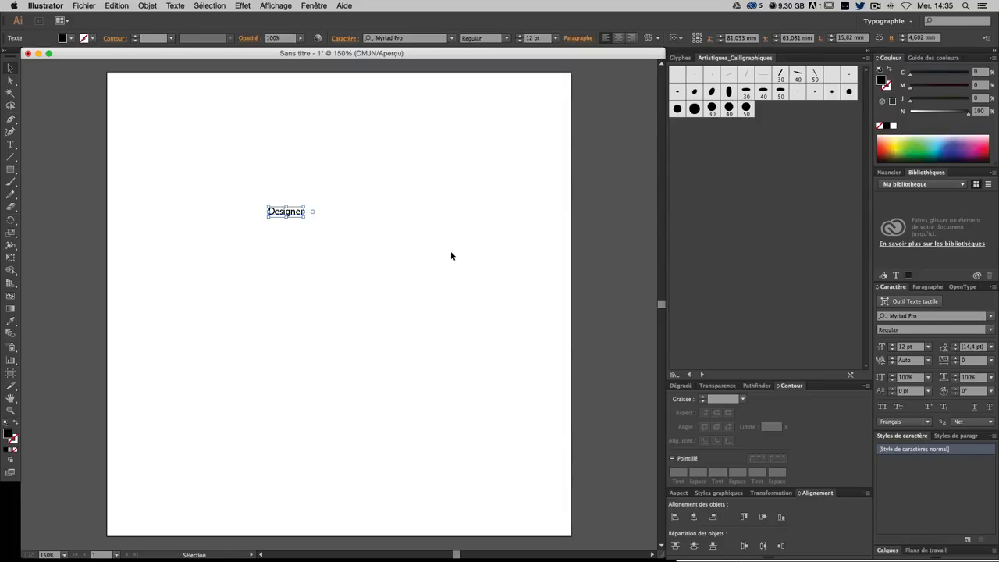
Step: Change the font of the "Designer" text to Lavanderia Sturdy
click(928, 316)
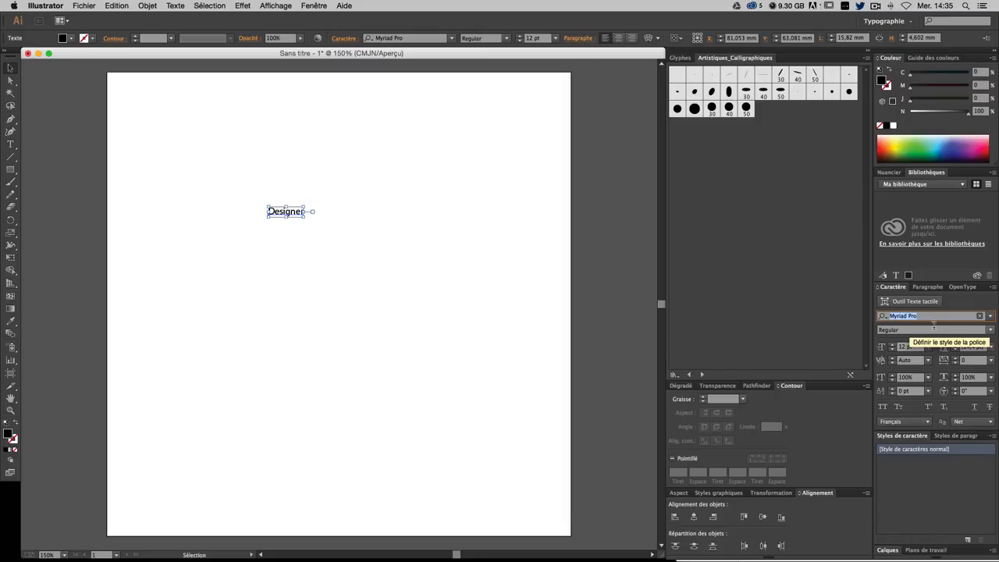
text(lan)
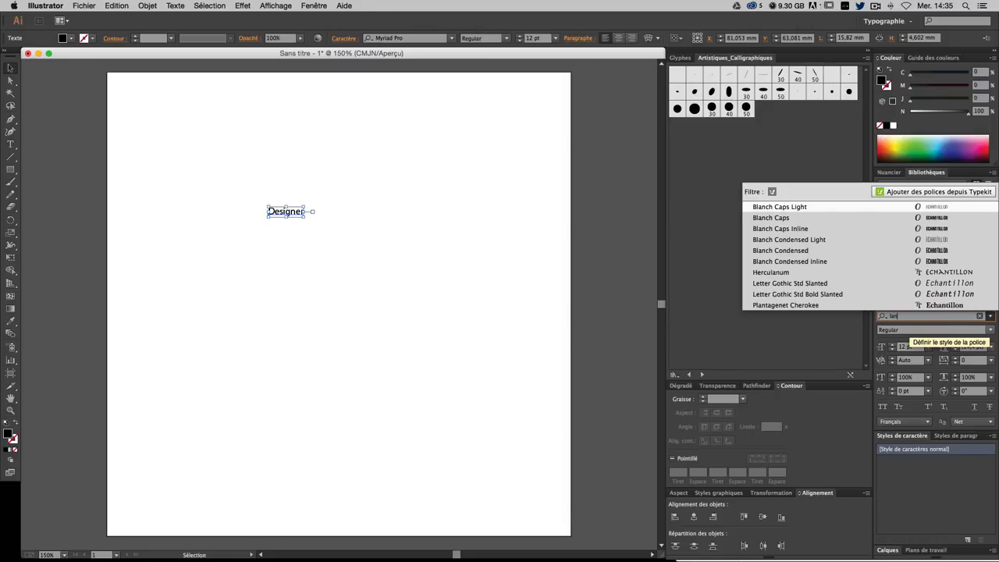
key(BackSpace)
text(va)
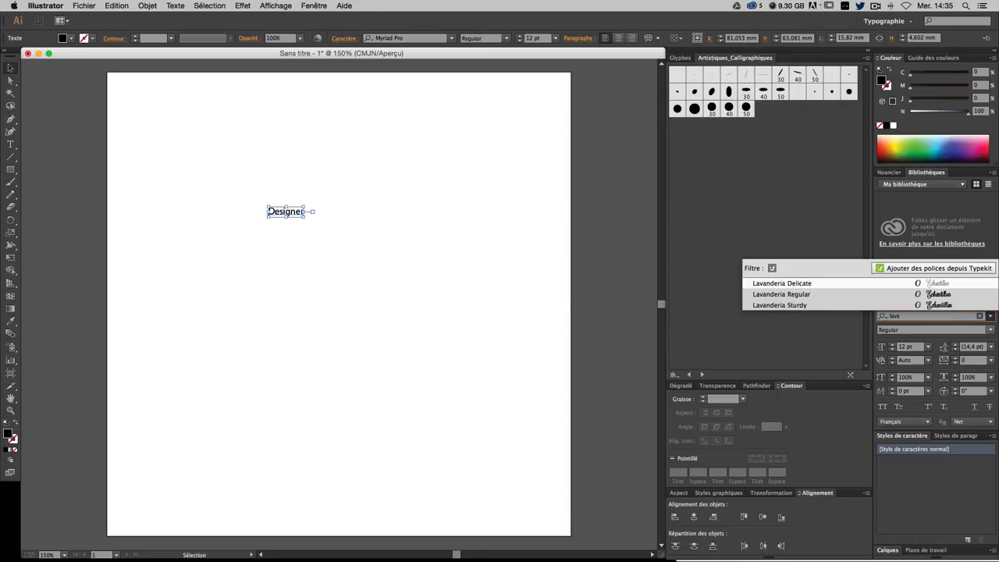
click(804, 306)
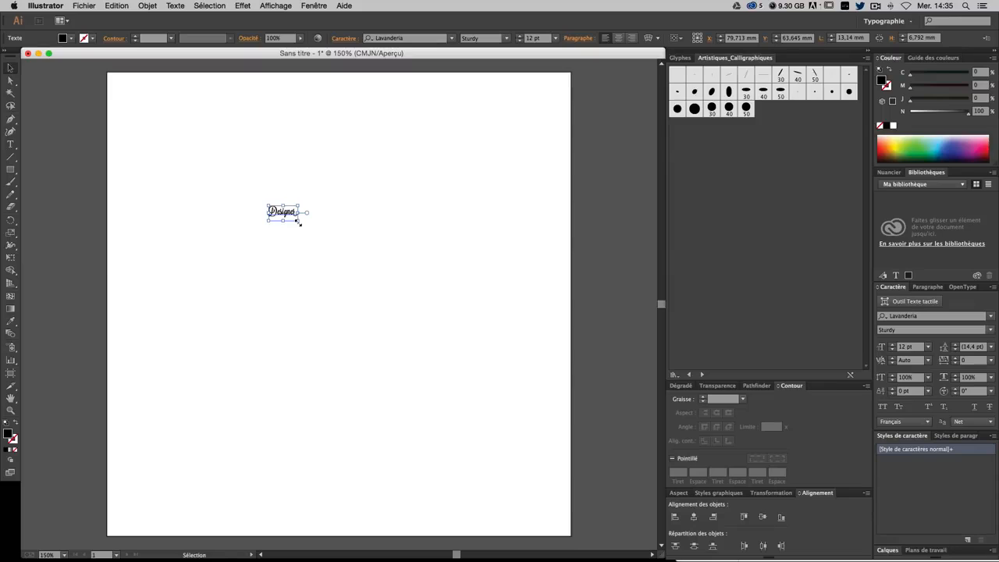
Step: Scale the "Designer" text up to about 109 pt and position it in the upper middle of the artboard
drag(297, 221, 451, 318)
drag(369, 282, 386, 247)
click(411, 146)
drag(501, 314, 481, 301)
click(491, 308)
drag(425, 238, 420, 243)
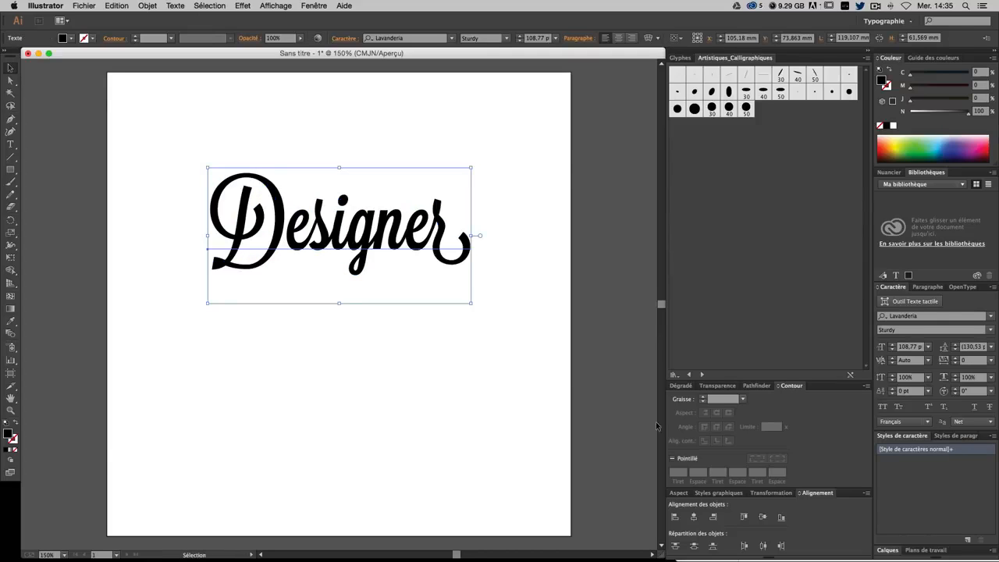
Step: Set the "Designer" font size to 100 pt, recentre the text horizontally by eye and deselect it
click(917, 347)
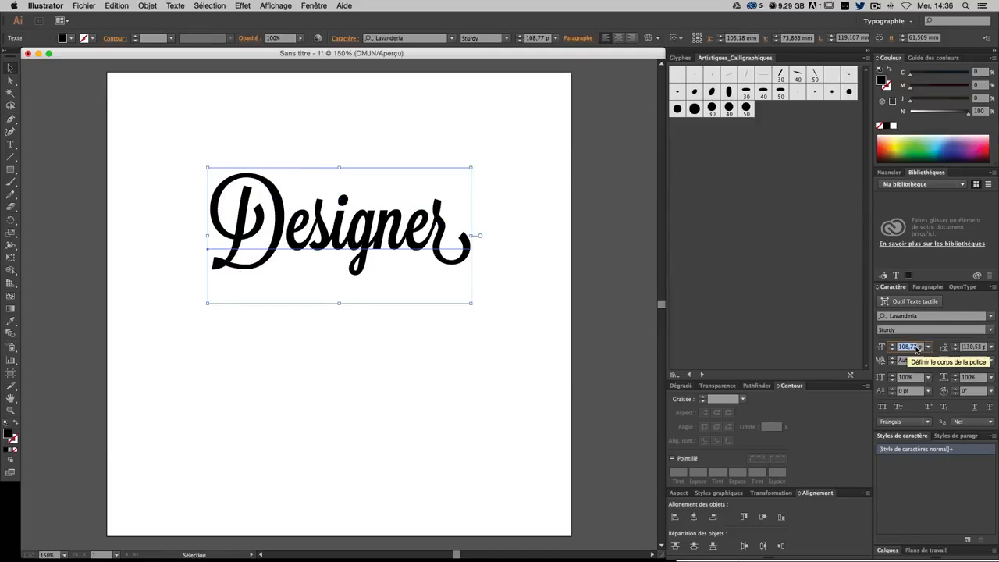
text(100)
key(Return)
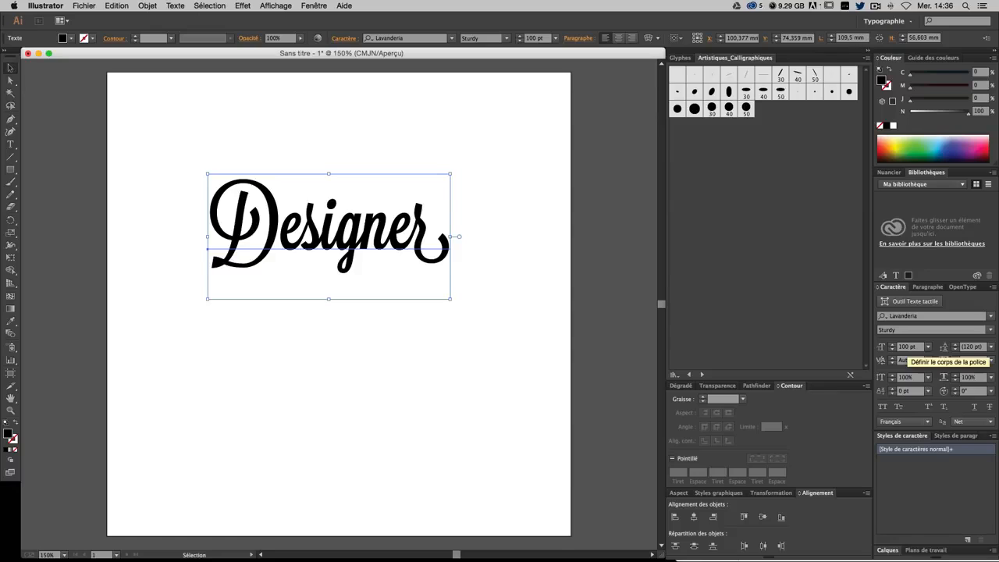
click(576, 256)
drag(440, 242, 453, 250)
click(538, 209)
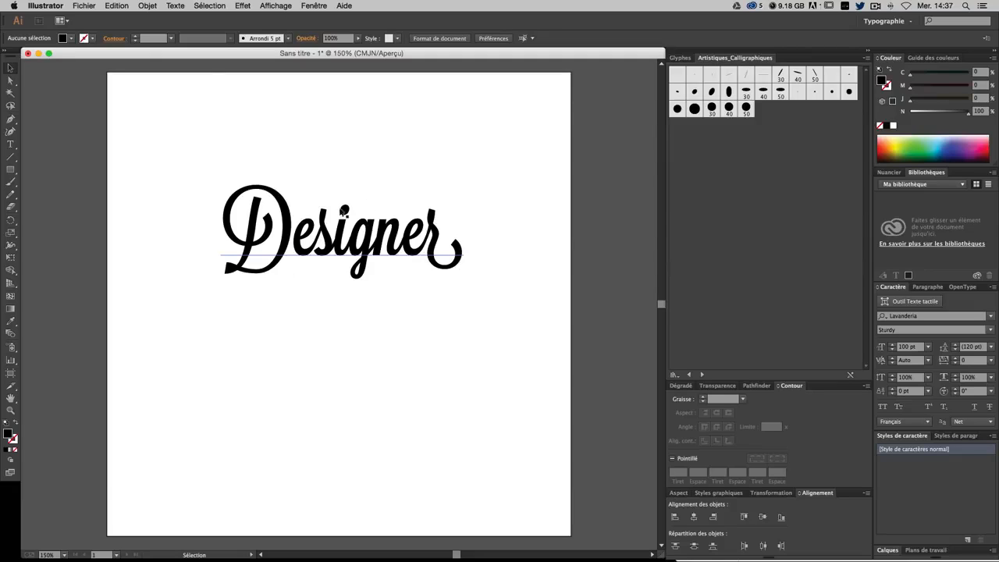
Step: Examine "Designer" as live text by entering text editing and highlighting some of its characters
click(345, 210)
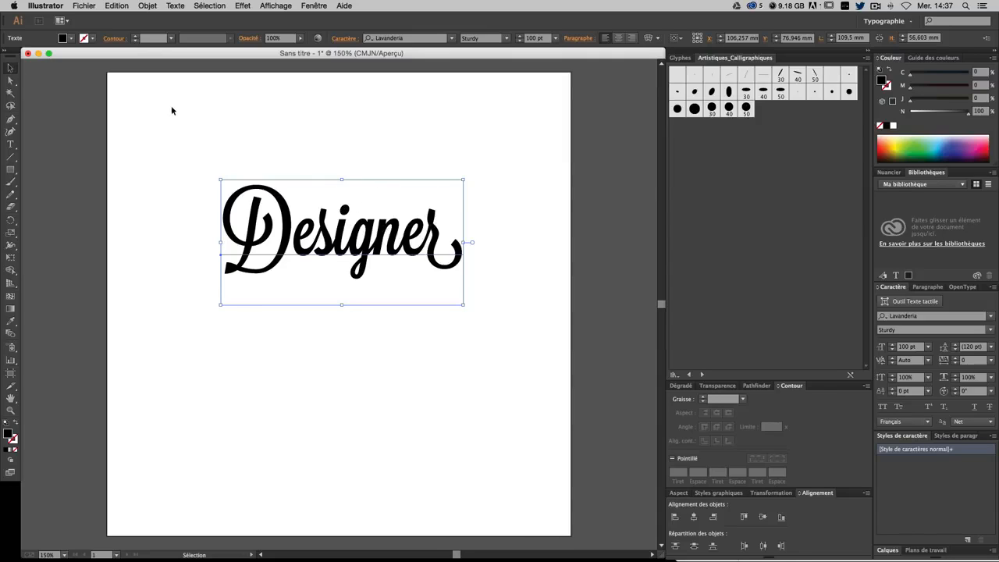
click(460, 159)
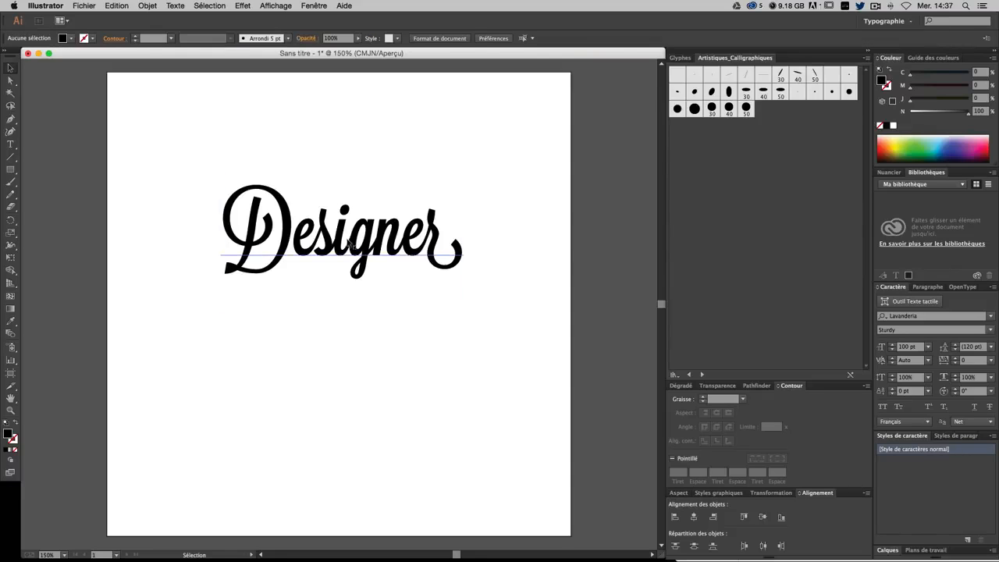
click(380, 241)
double_click(380, 240)
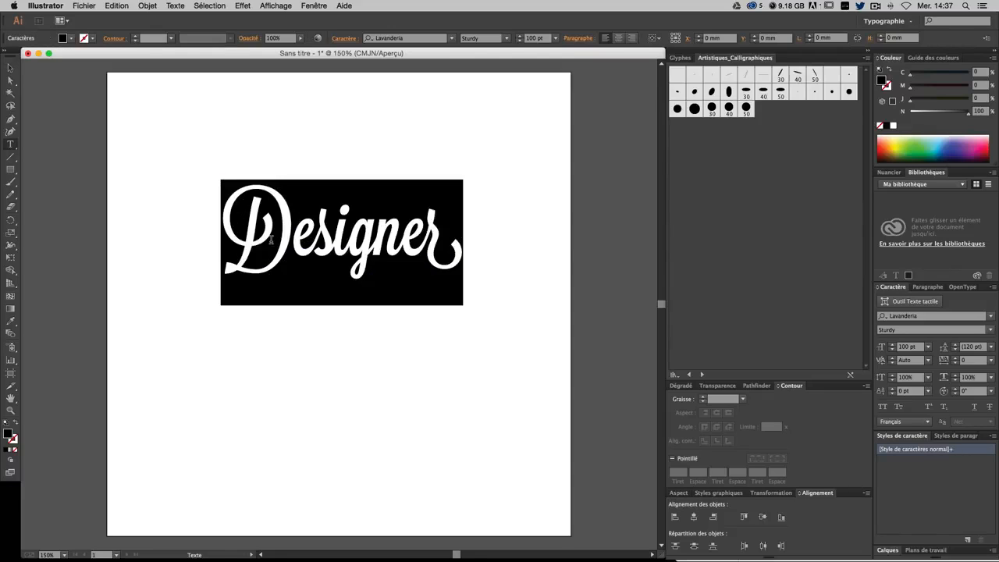
click(298, 234)
drag(302, 234, 402, 239)
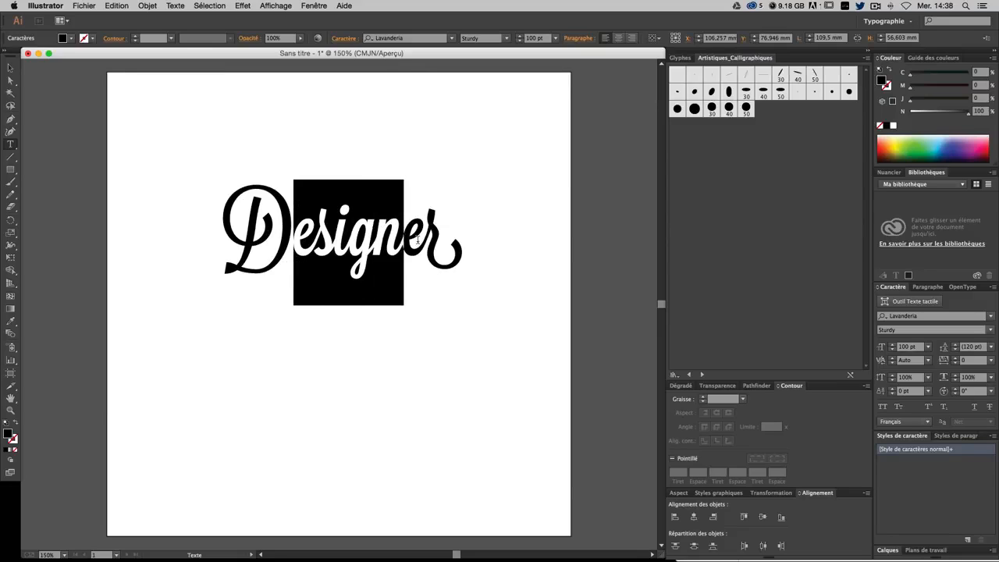
click(418, 240)
Step: Convert the "Designer" text to vector outlines and check the lettering with the Type tool
click(10, 69)
click(459, 218)
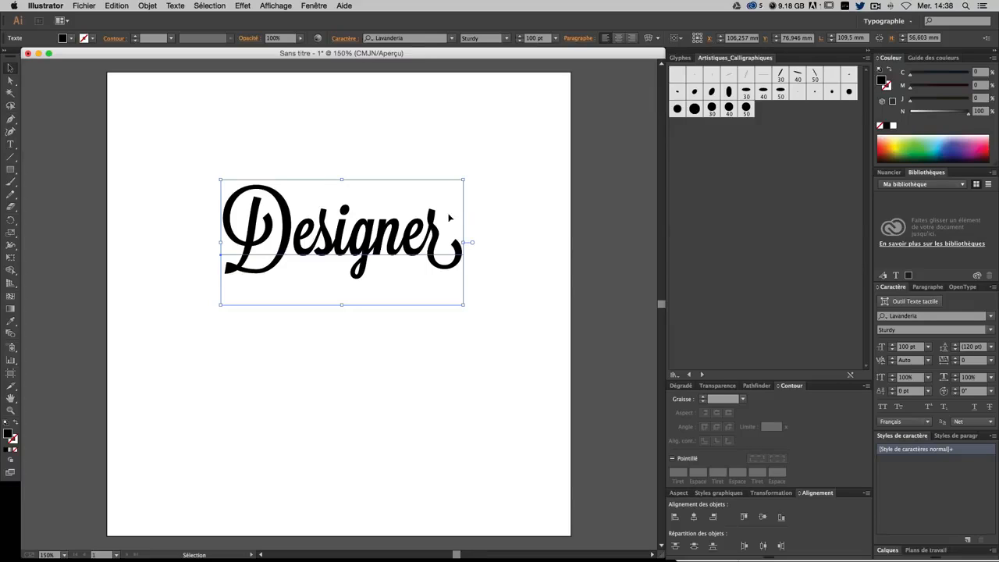
key(super+shift+o)
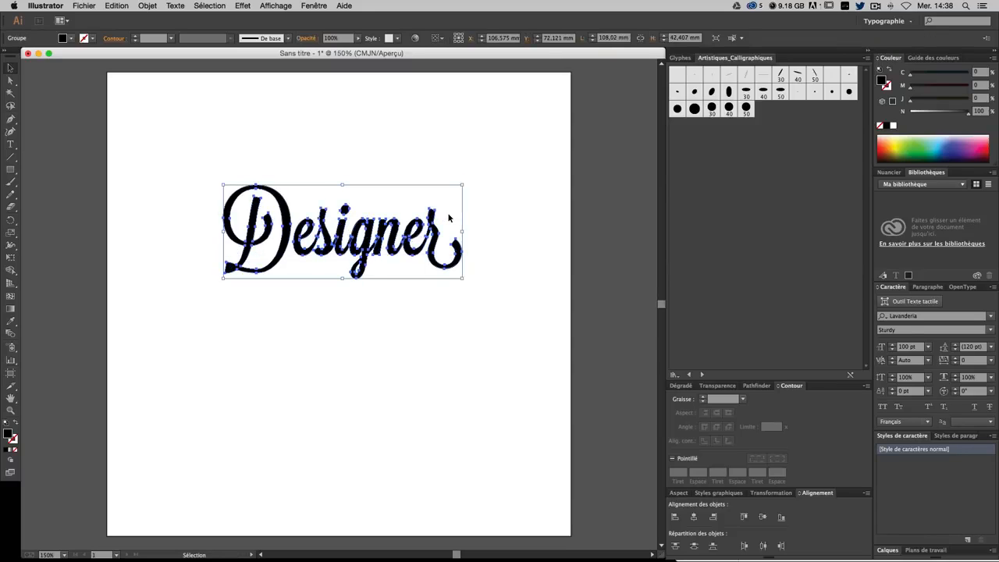
key(a)
key(super+plus)
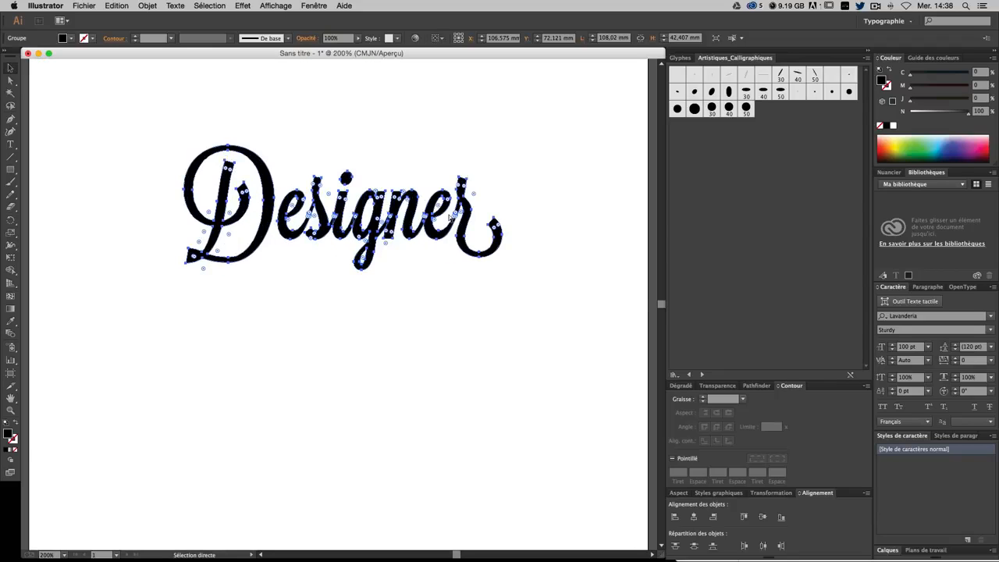
key(super+plus)
scroll(447, 234, up, 3)
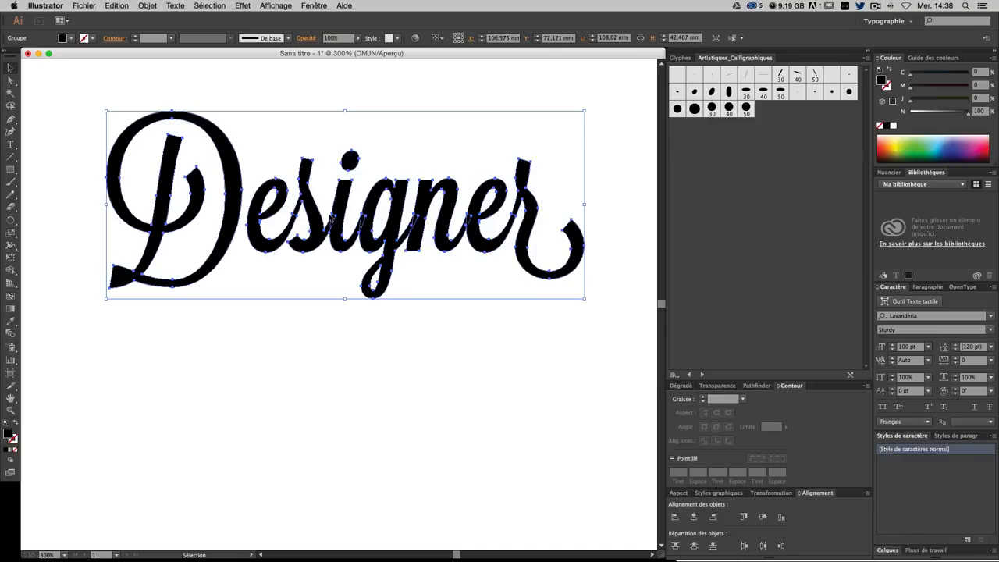
key(shift+super+a)
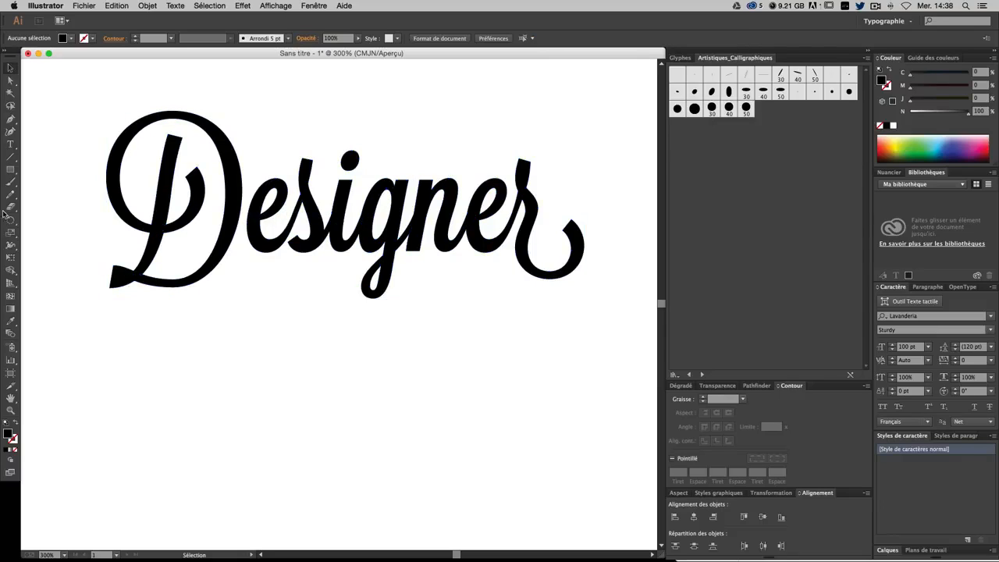
click(10, 145)
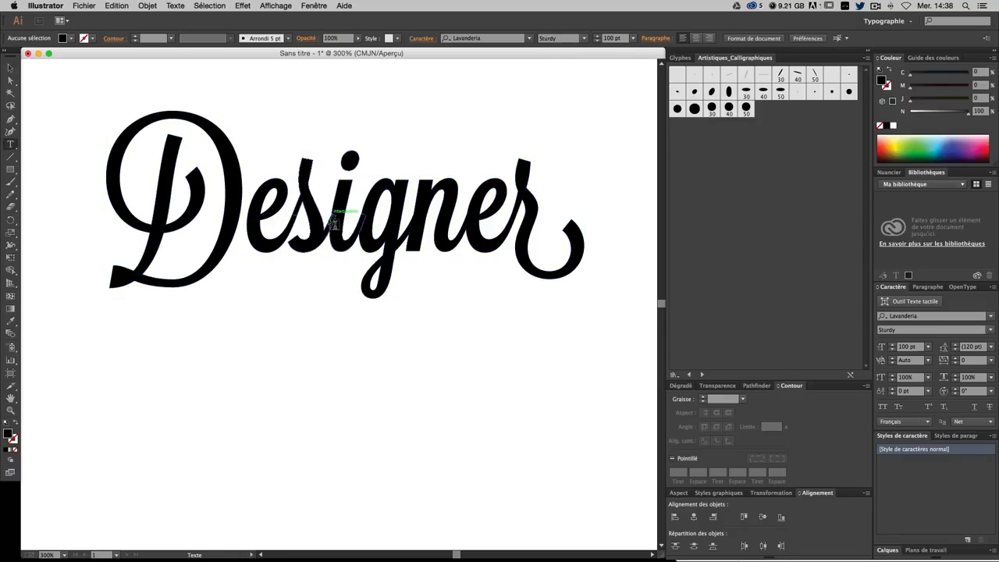
click(10, 68)
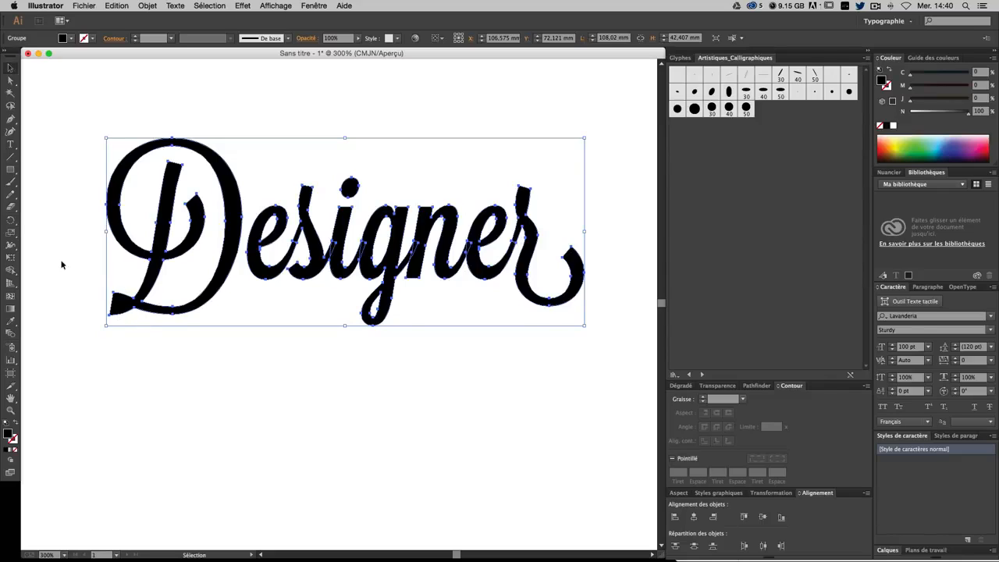
Step: Delete the two outer anchor points of the flared foot at the lower end of the D's stem
click(10, 120)
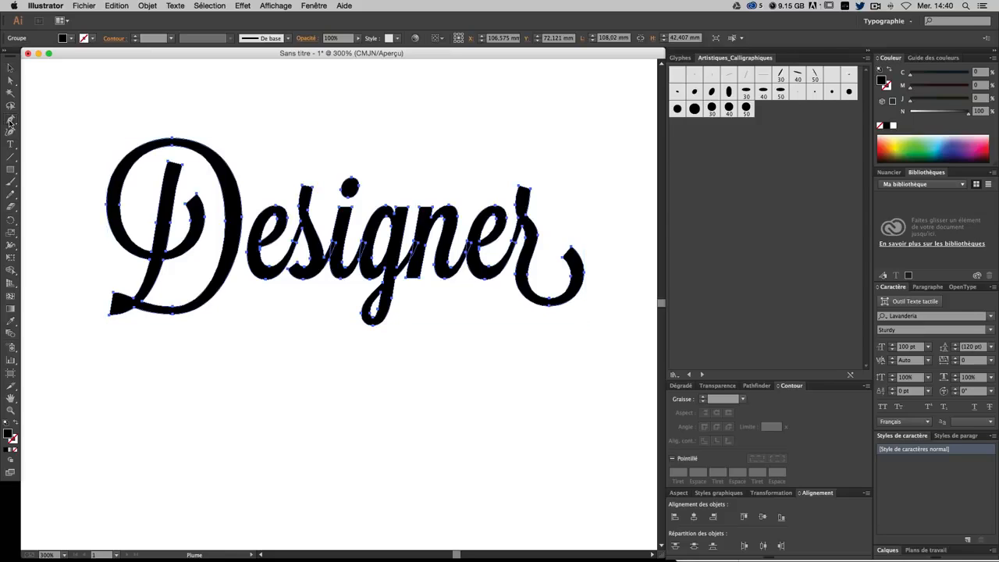
key(super)
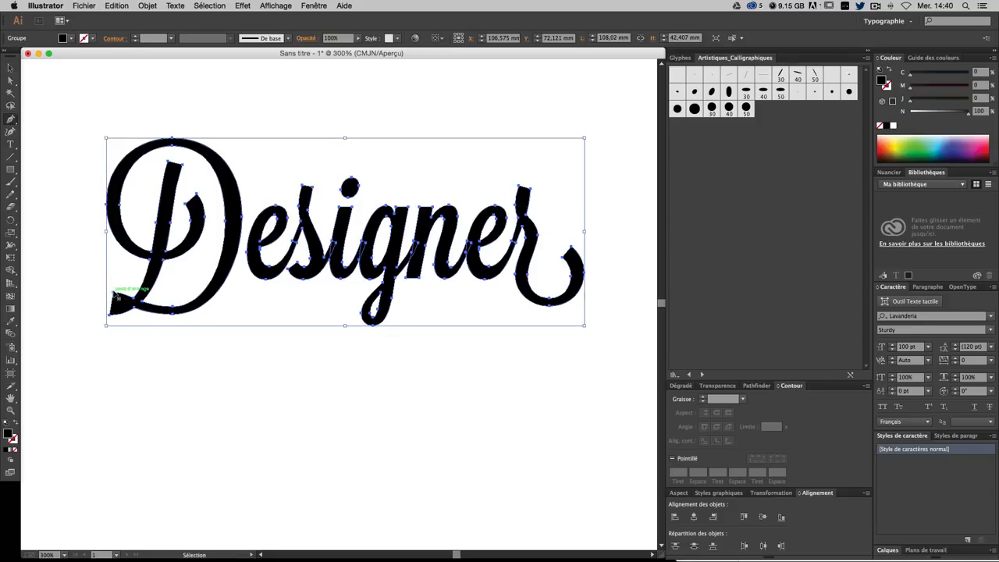
key(super+plus)
key(super+plus)
key(space)
drag(163, 301, 450, 372)
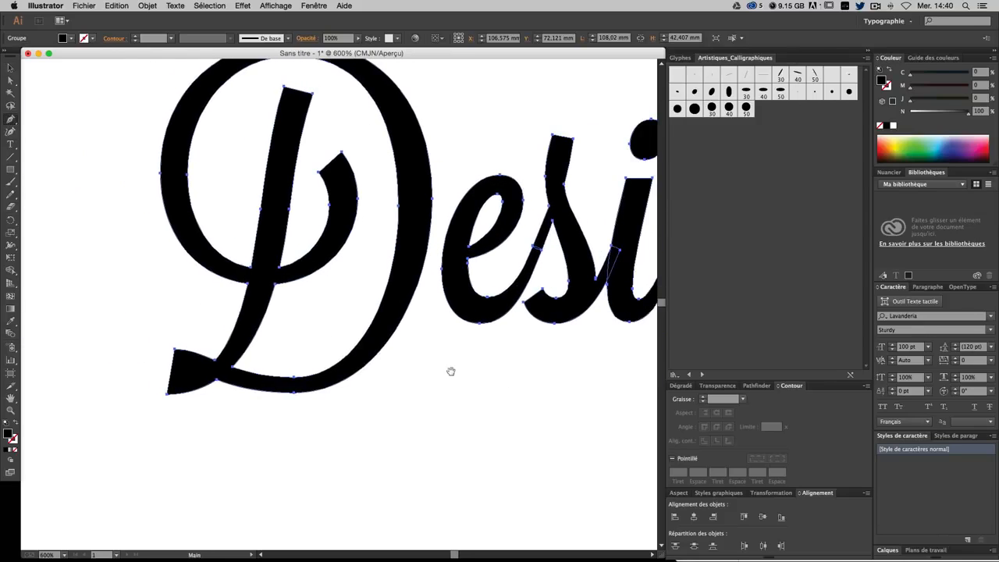
key(super)
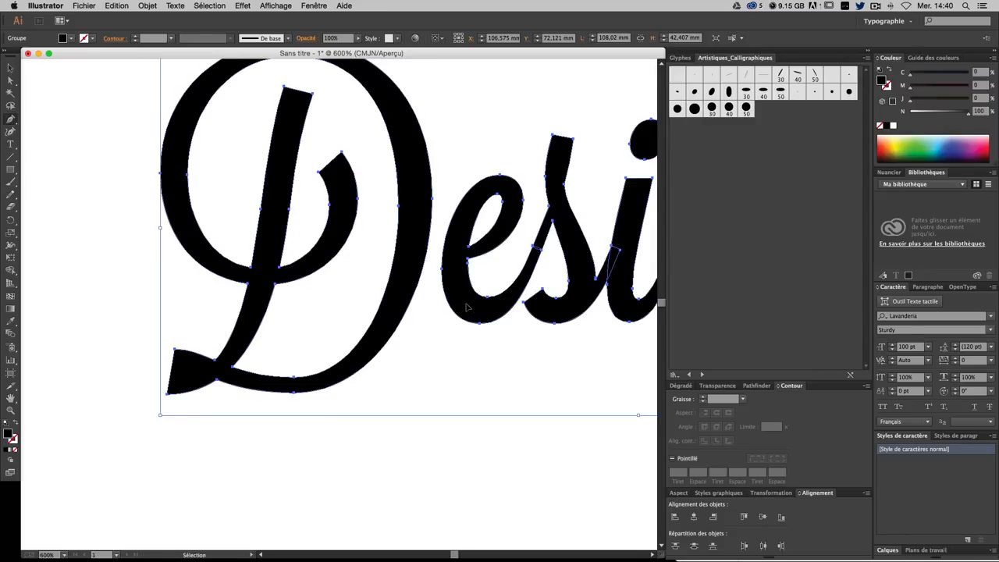
key(super+plus)
key(super+plus)
key(super+minus)
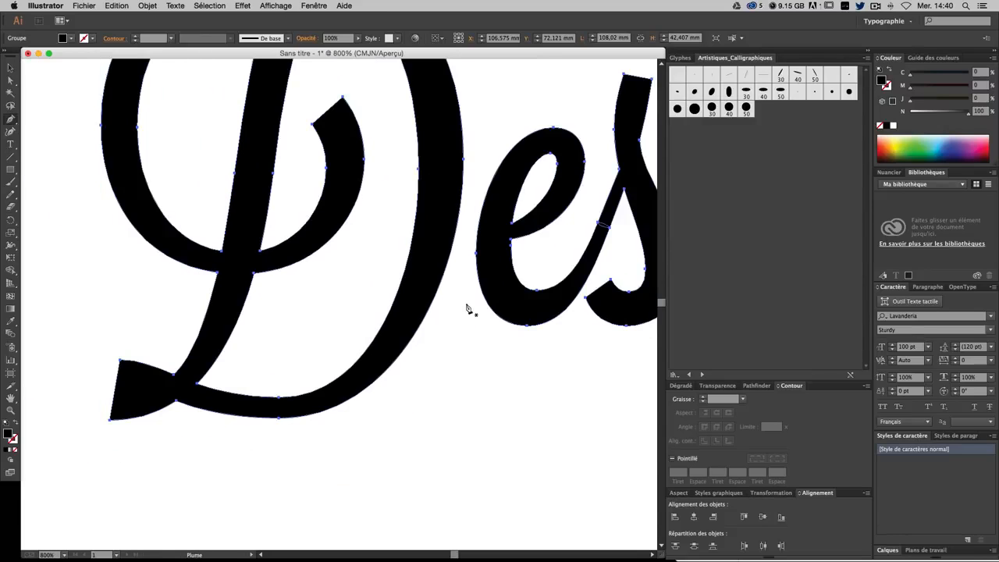
key(super+minus)
key(super+minus)
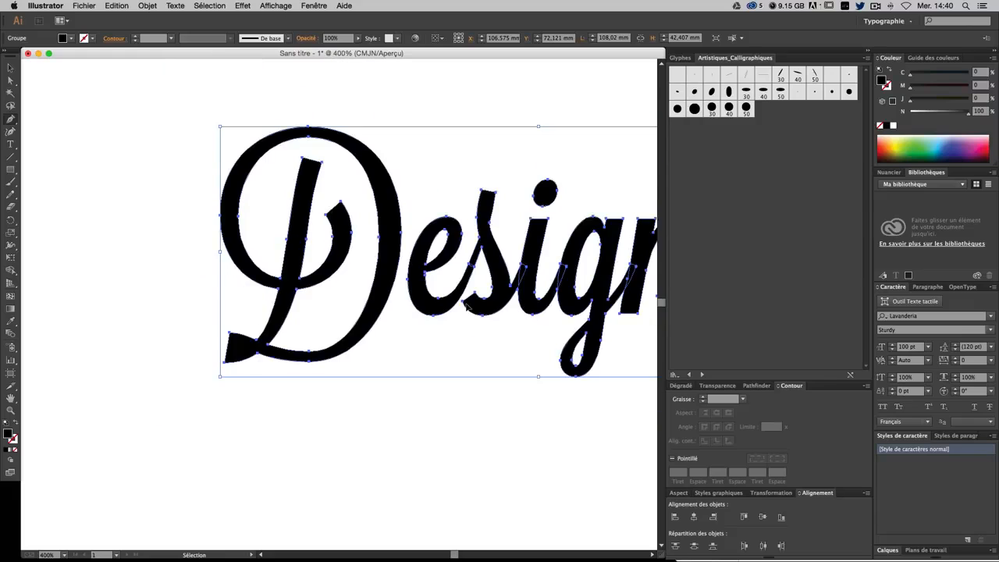
key(super+plus)
key(super+plus)
key(super+plus)
key(space)
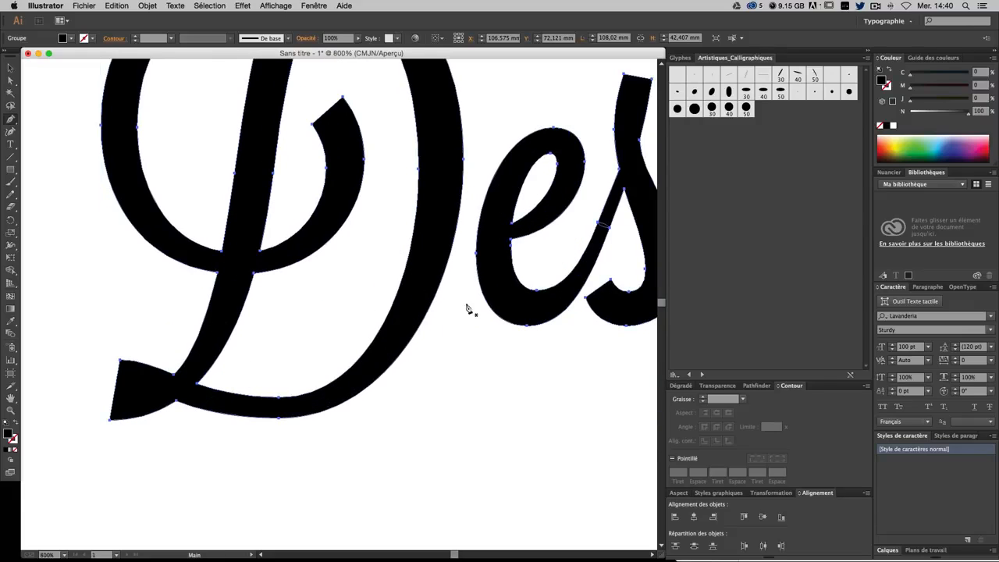
drag(297, 310, 379, 293)
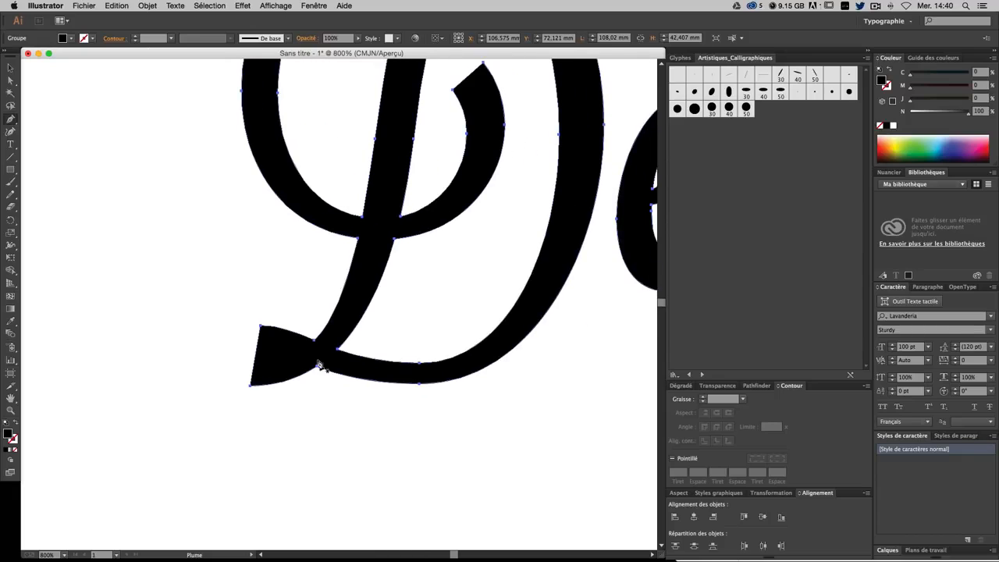
drag(287, 350, 303, 330)
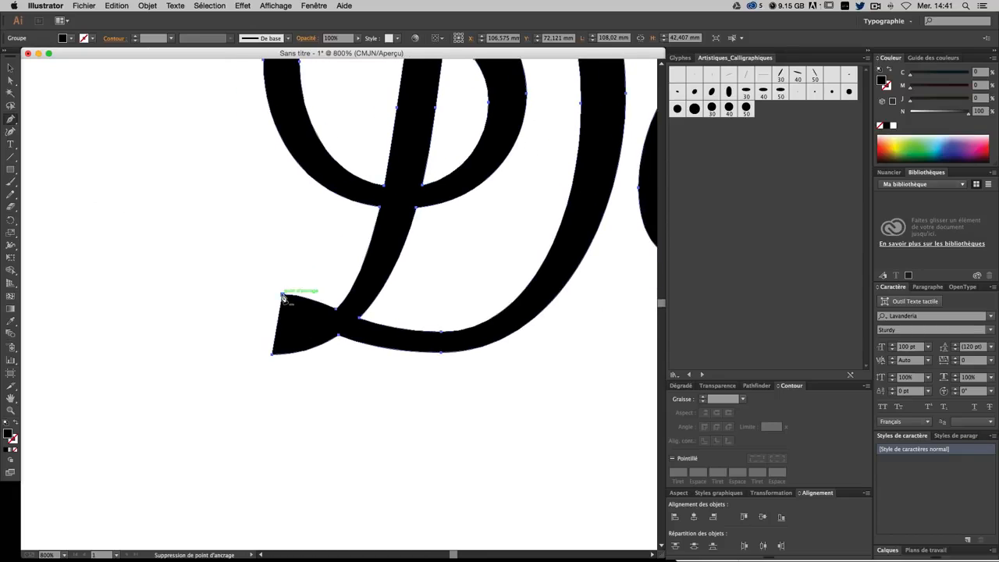
click(283, 296)
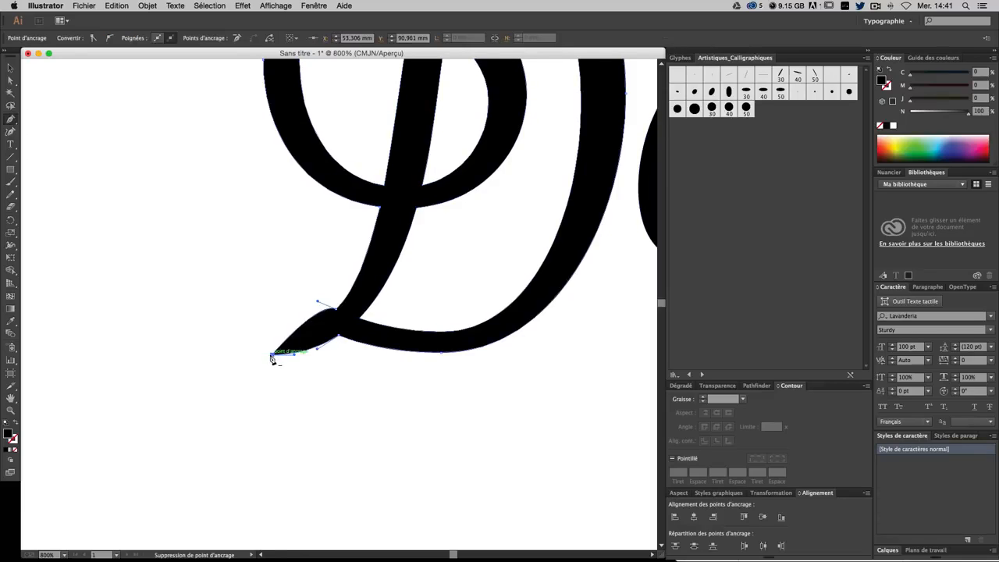
click(273, 359)
Step: Leave point editing, deselect the D and examine its shortened foot within the whole "Designer" lettering
double_click(10, 68)
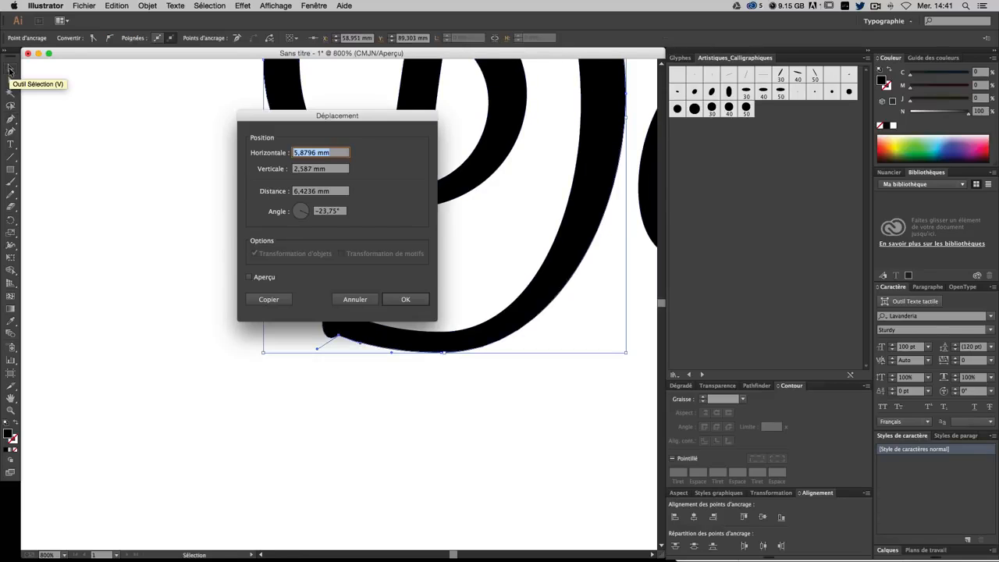
key(Escape)
key(super+minus)
key(super+minus)
key(super+minus)
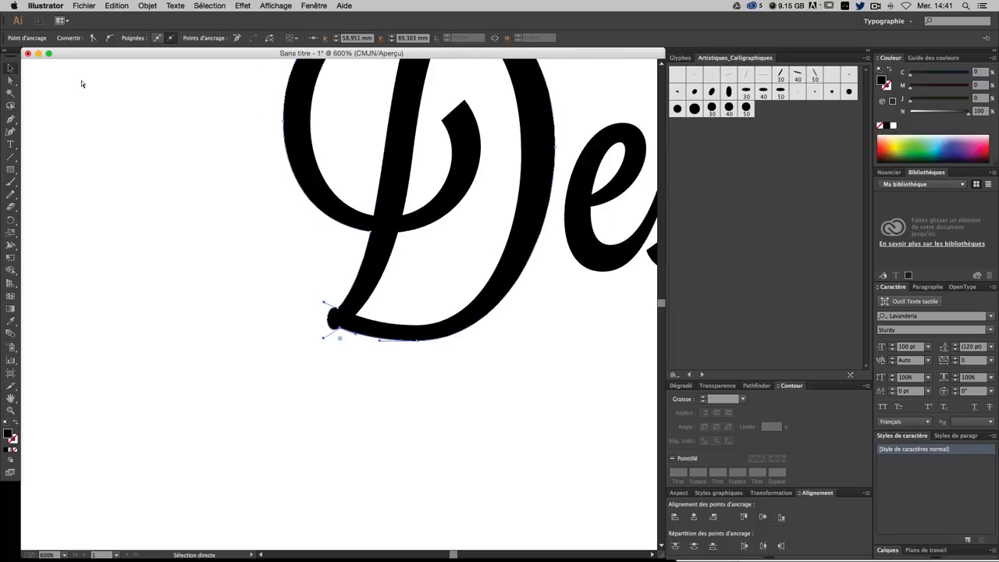
key(space)
drag(272, 151, 27, 165)
drag(124, 197, 195, 195)
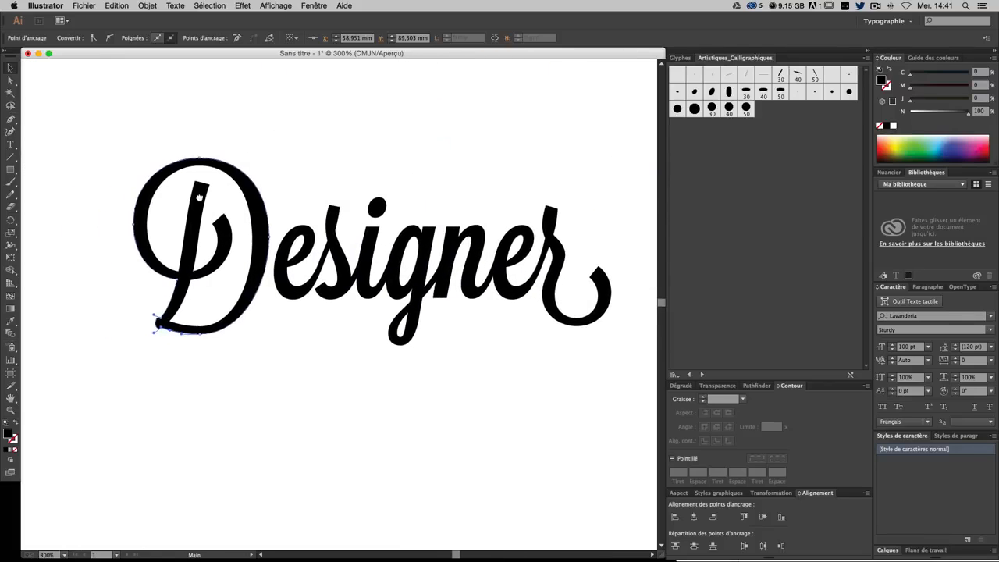
click(329, 400)
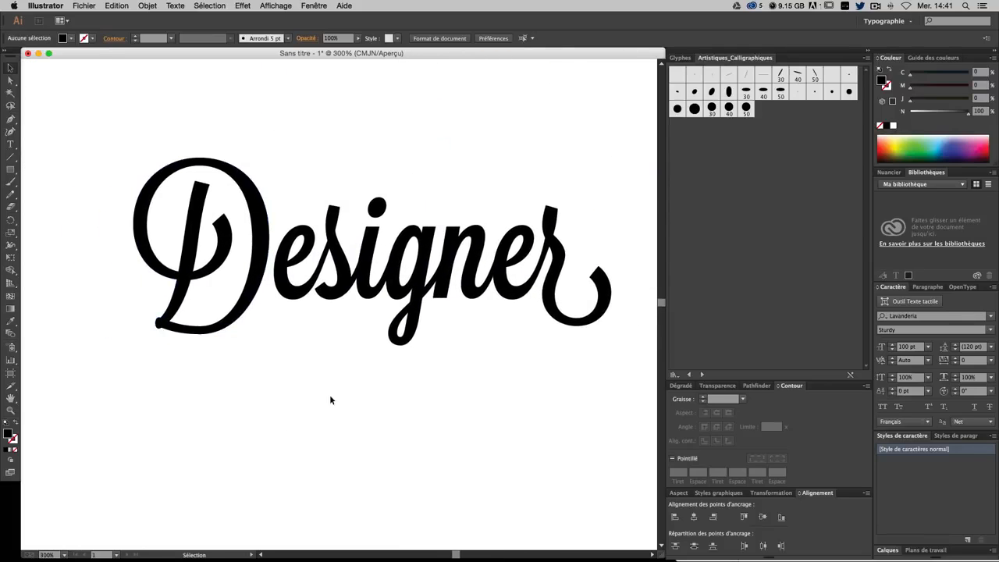
Step: Delete the two lowest anchor points, inner and outer, of the final r's curled tail with the Pen tool
click(166, 326)
key(super+plus)
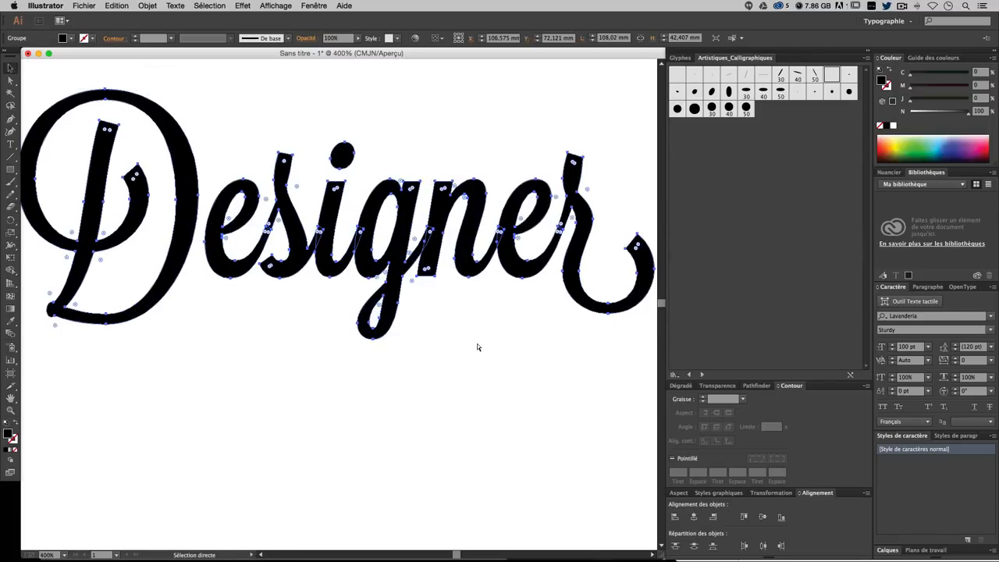
key(space)
drag(489, 341, 395, 313)
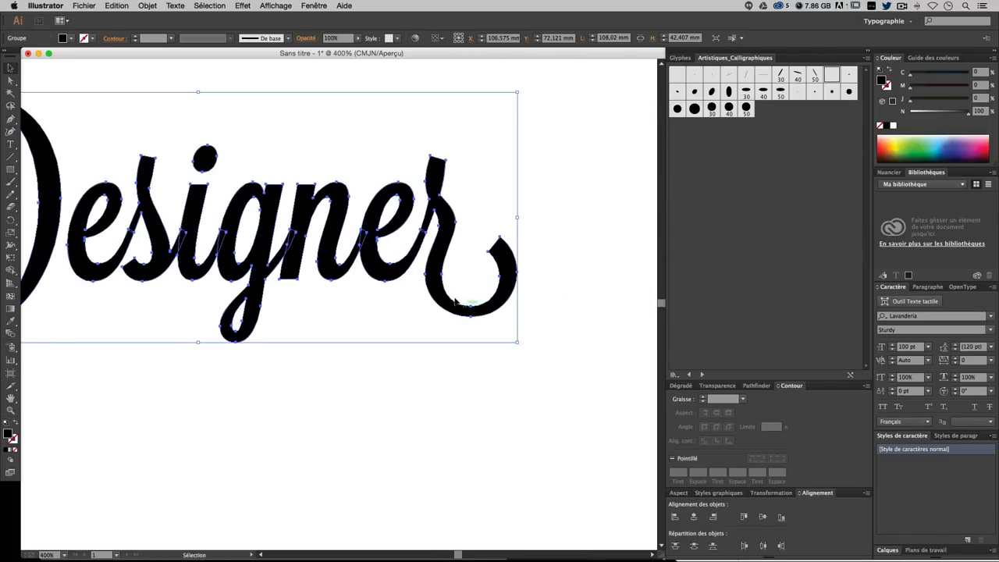
key(super+plus)
key(super+plus)
key(space)
drag(490, 218, 241, 277)
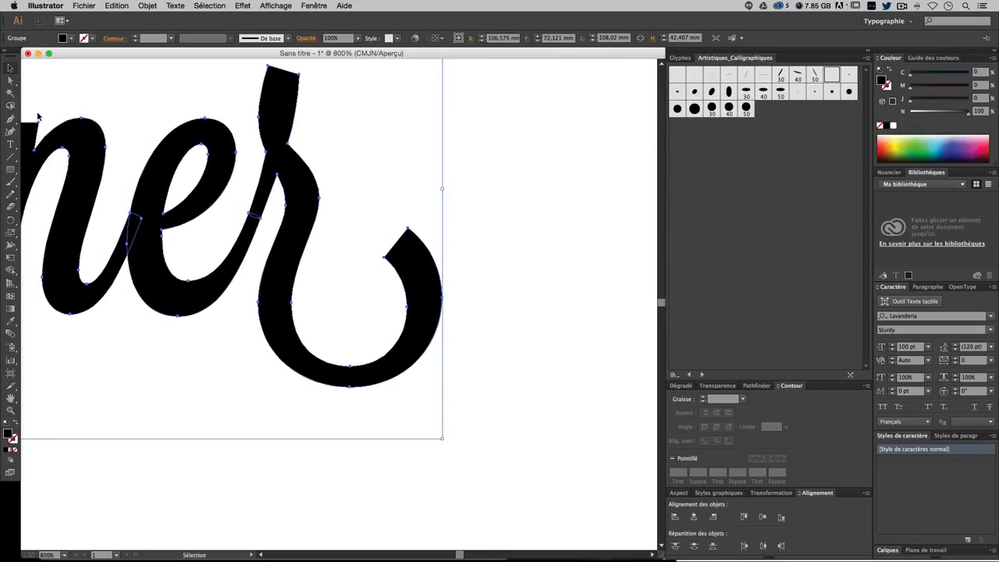
click(10, 119)
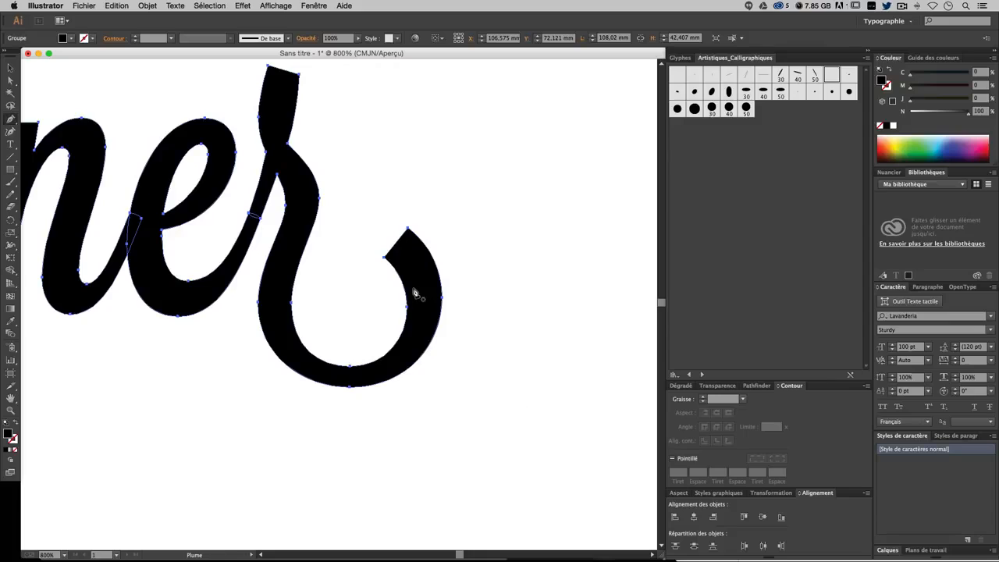
click(350, 365)
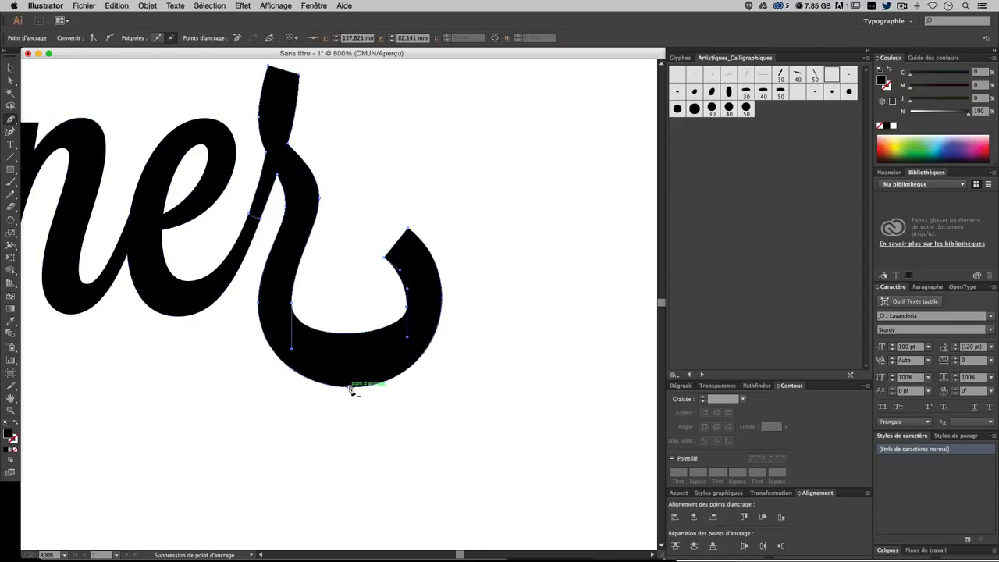
click(350, 386)
Step: Remove the remaining anchor points at the end and outer side of the r's tail, keeping only its descending stem
click(387, 258)
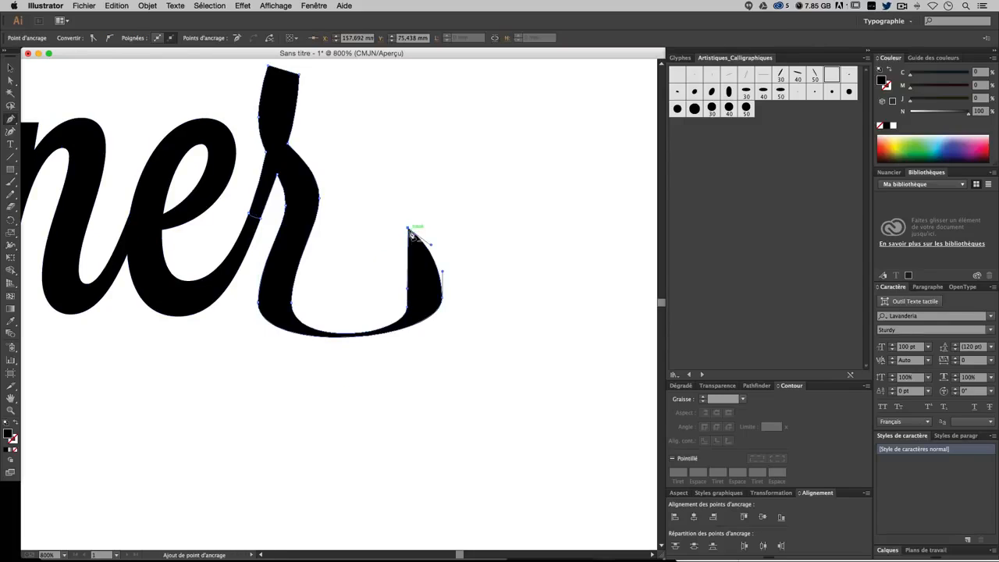
click(408, 230)
click(417, 298)
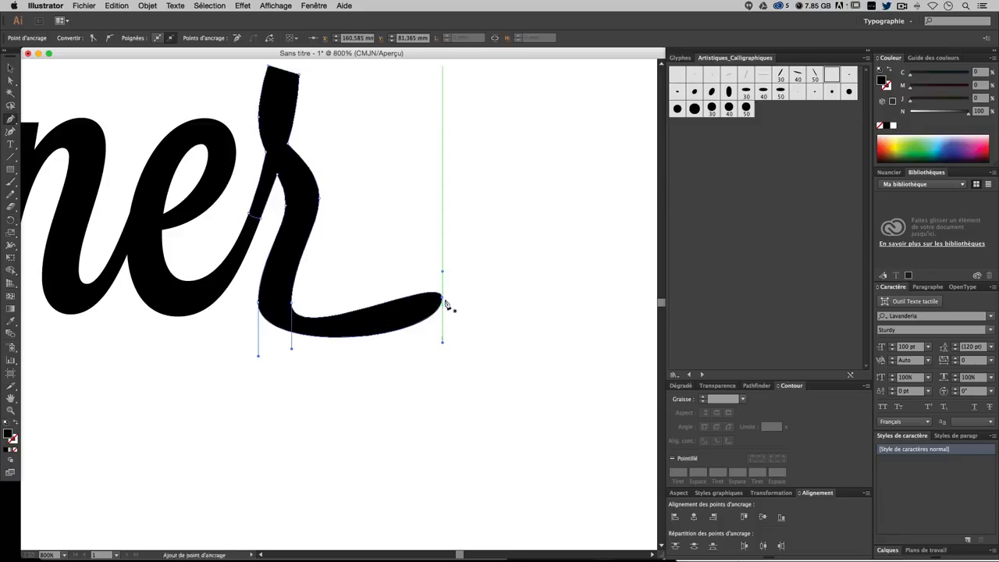
click(443, 295)
click(441, 301)
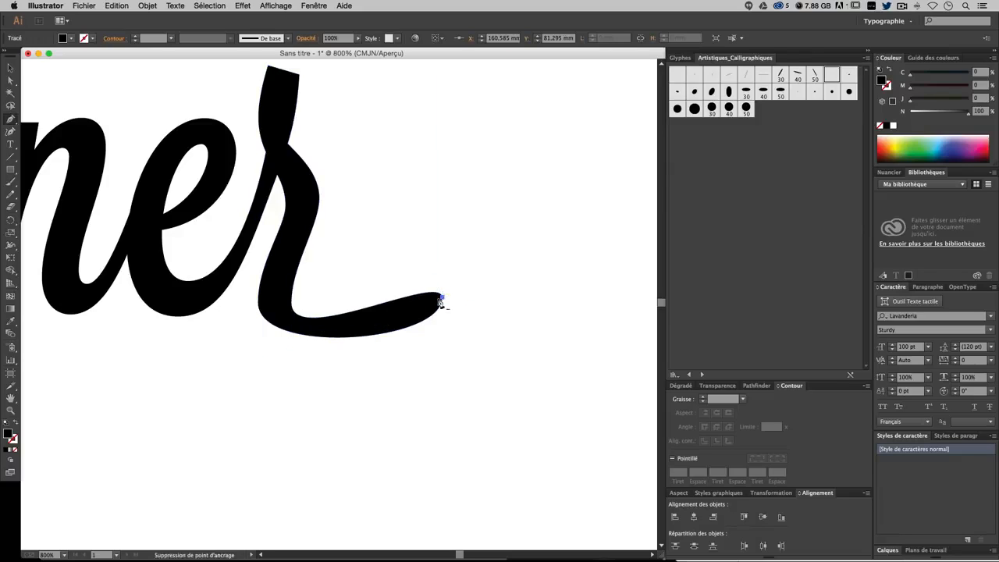
super+click(292, 199)
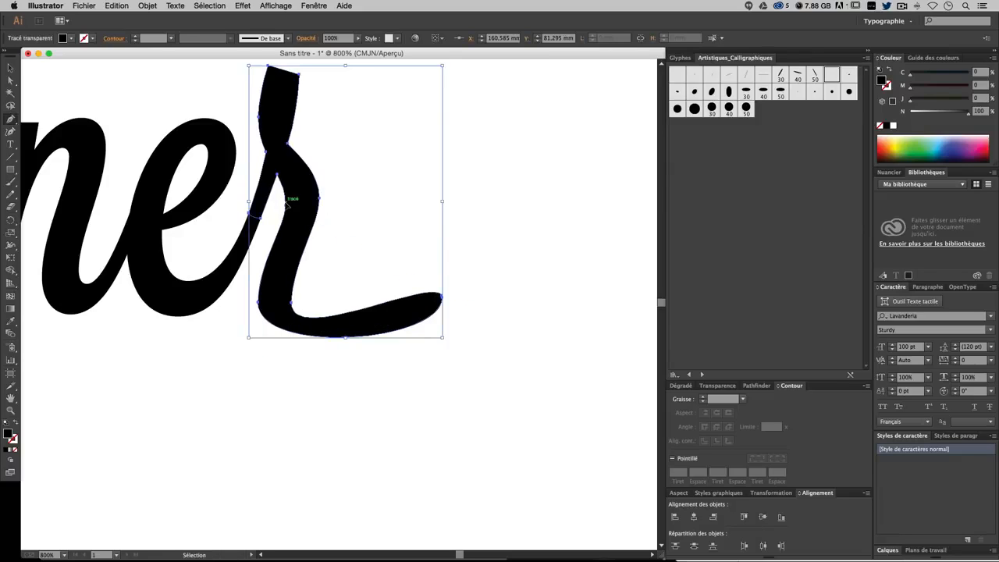
click(443, 300)
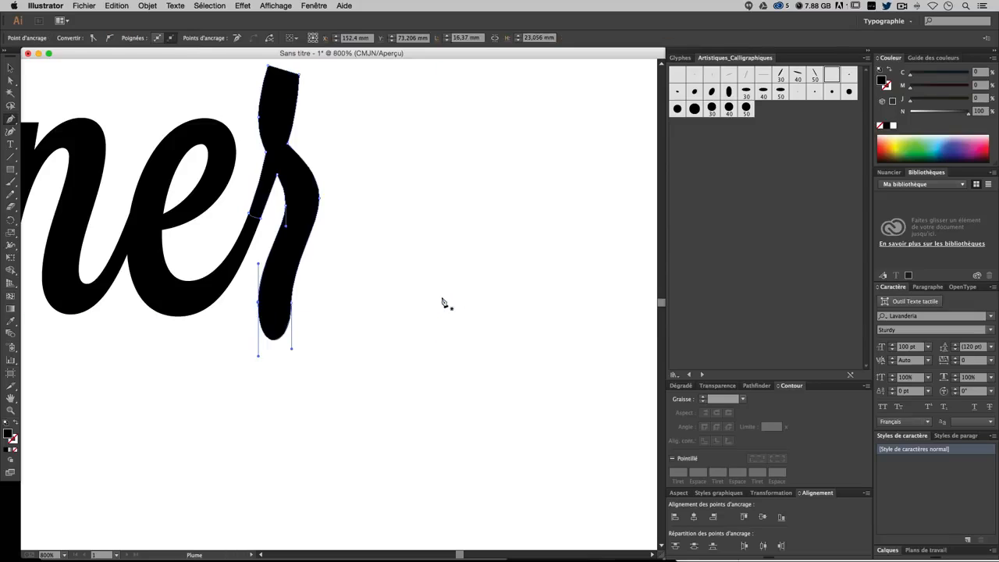
Step: Try deleting and converting the anchor points at the lower end of the r's stem, undoing each edit
click(287, 226)
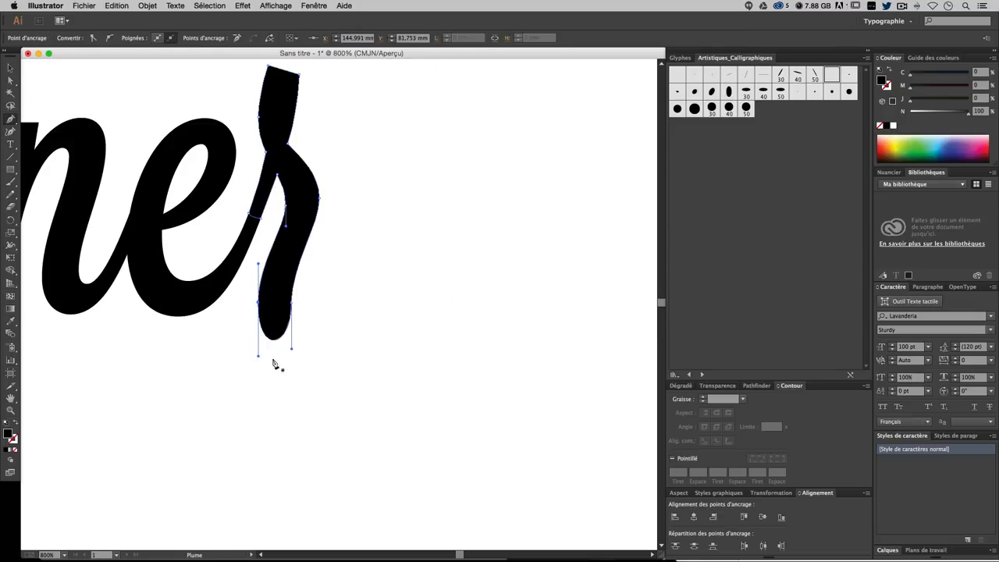
click(292, 303)
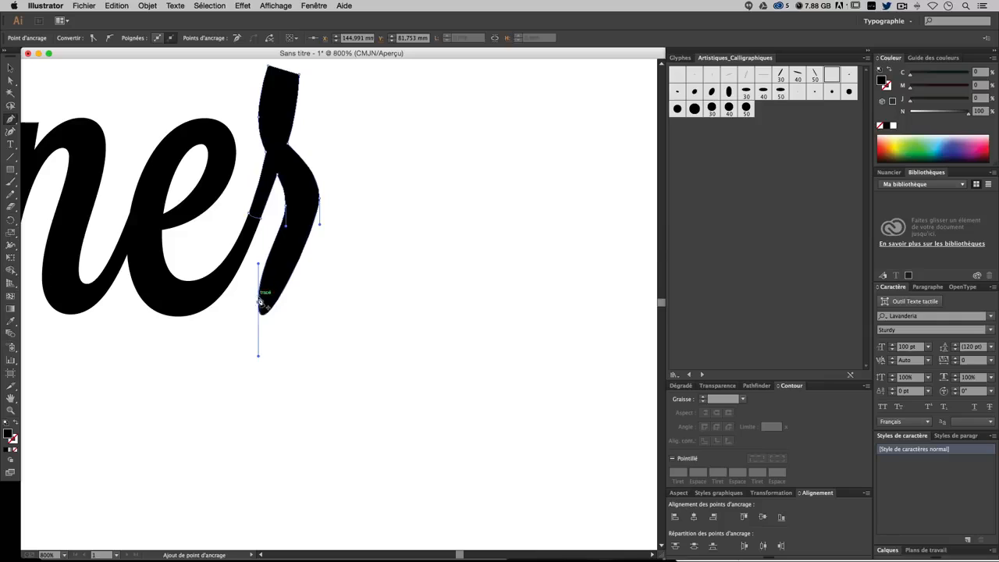
click(261, 304)
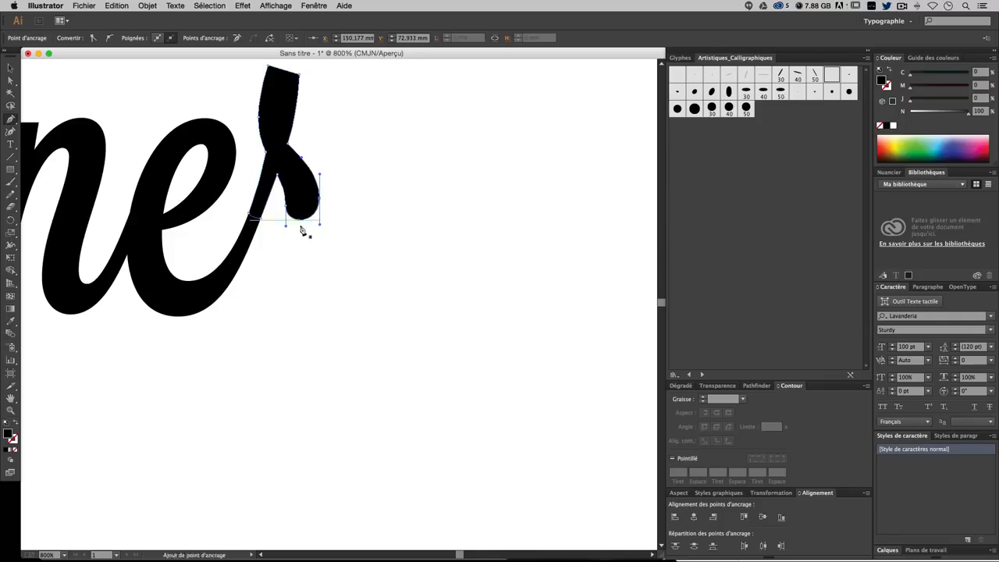
key(super+z)
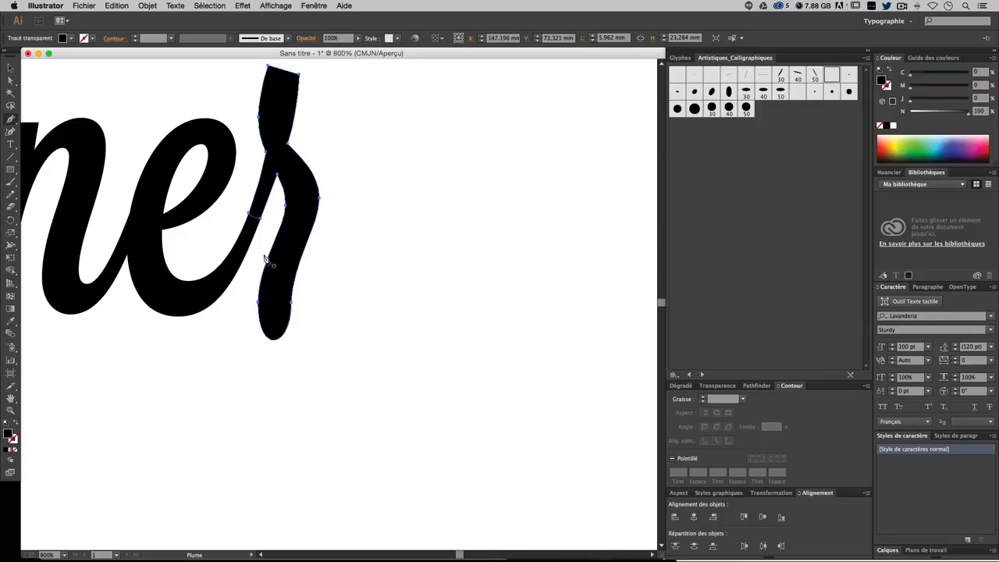
alt+click(259, 302)
key(super+z)
Step: Delete the two anchor points at the lower end of the r's stem to leave a short shoulder, and deselect the letter
click(259, 303)
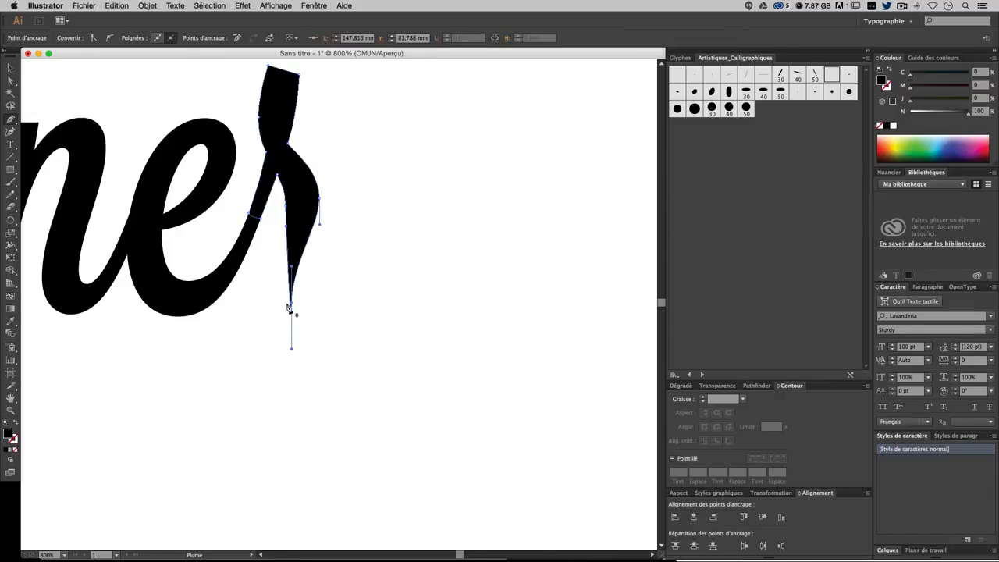
click(291, 306)
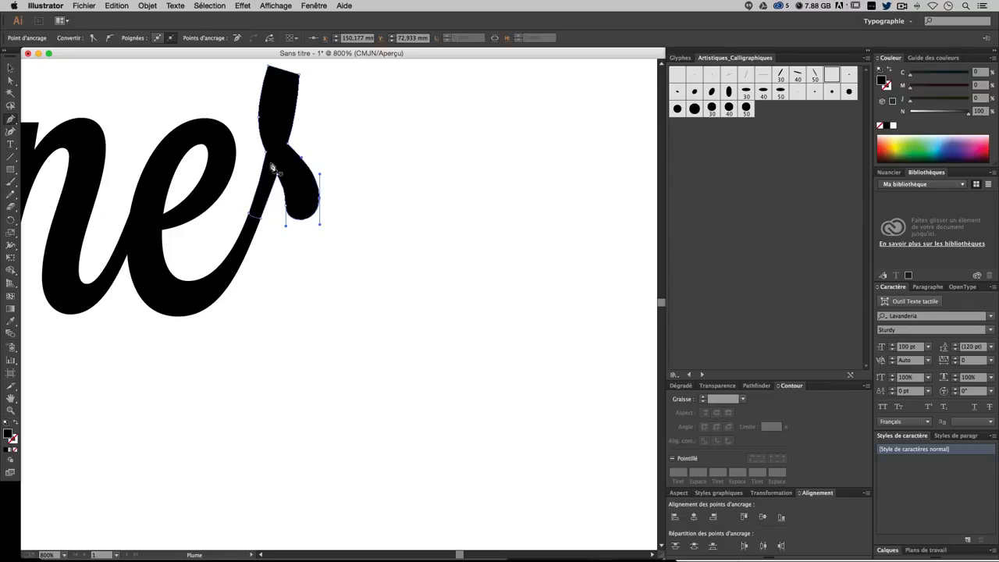
key(space)
key(v)
click(458, 241)
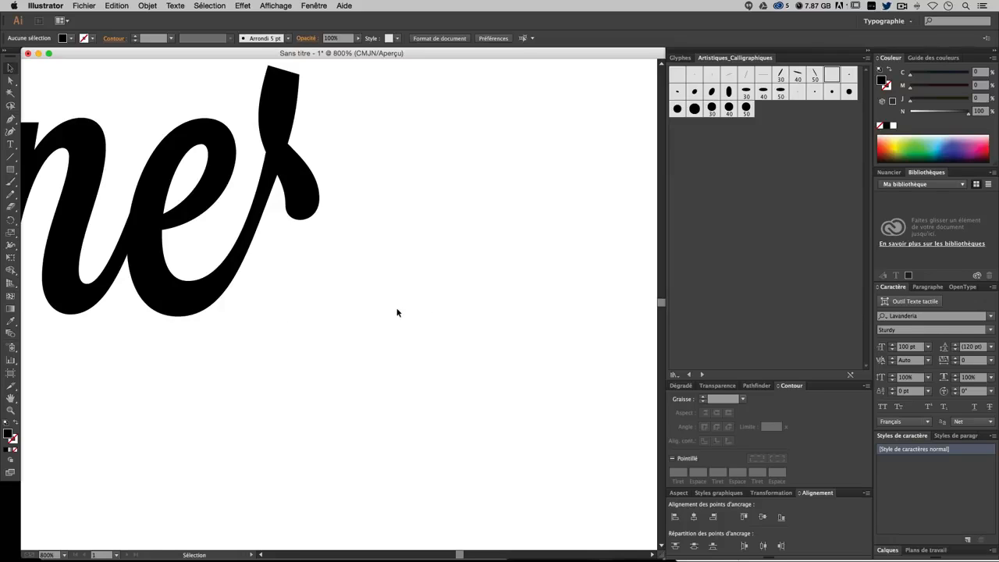
Step: Set up the Paintbrush with the 1 pt Ovale calligraphic brush and a 3 pt stroke weight
click(10, 181)
click(815, 79)
click(829, 80)
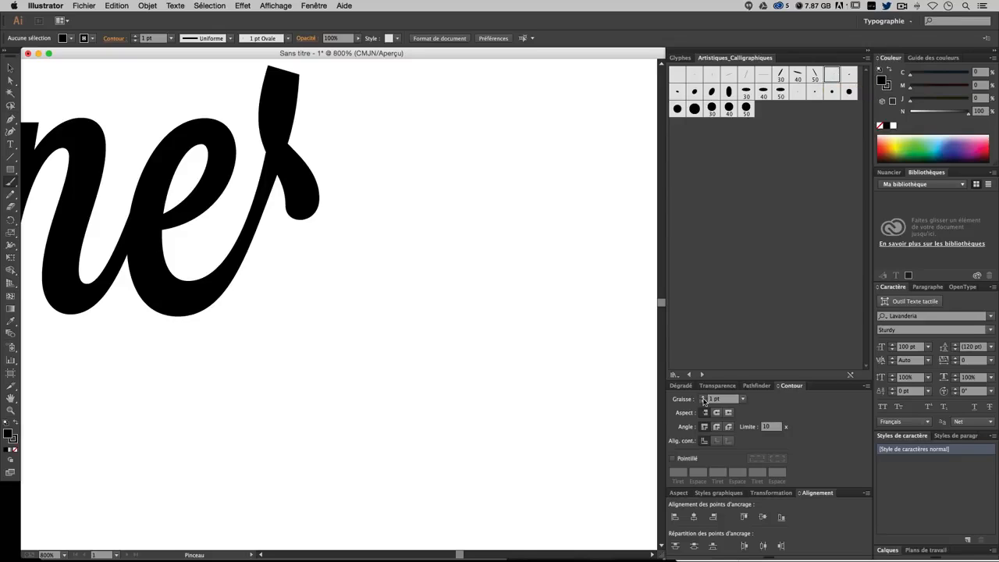
click(703, 401)
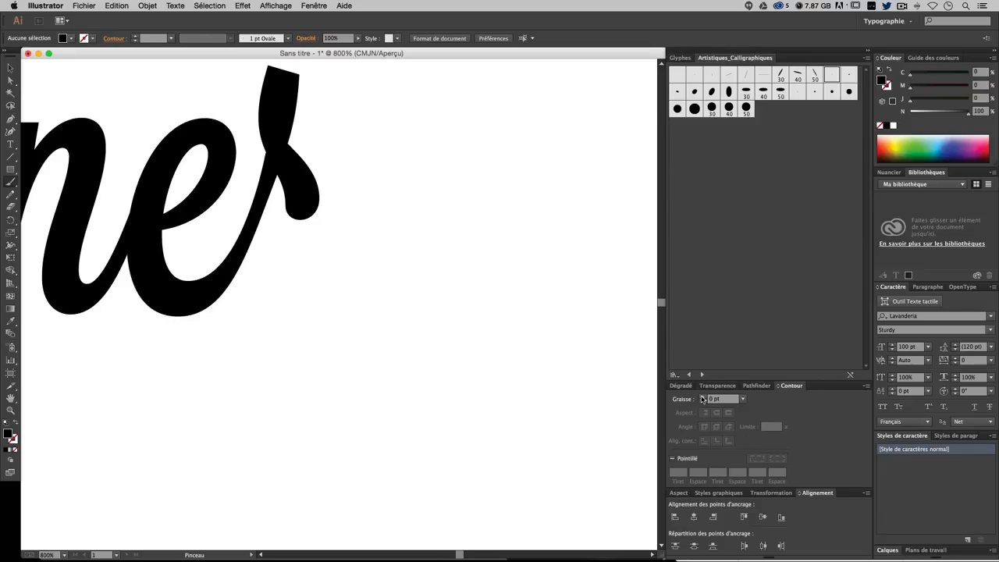
click(702, 396)
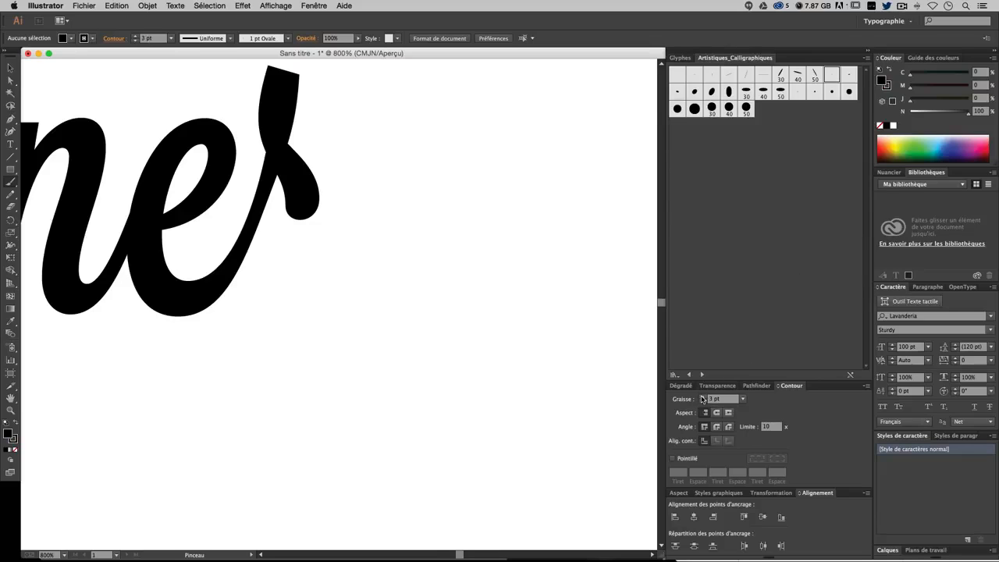
Step: Test a brush stroke beside the r, undo it and raise the stroke weight to 5 pt
mouse_move(375, 237)
mouse_down()
mouse_move(321, 231)
mouse_move(297, 209)
mouse_up()
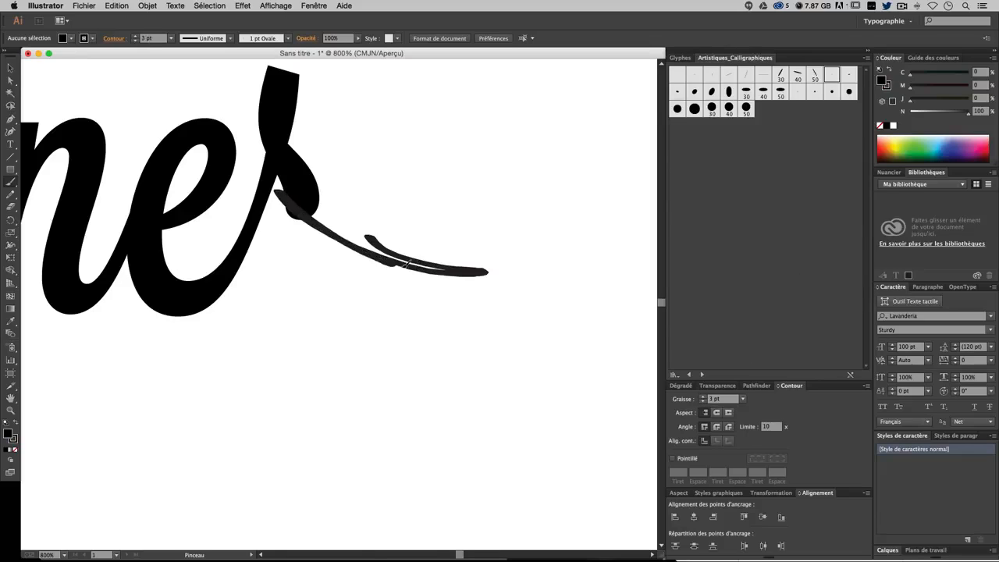
key(super+z)
click(706, 398)
click(706, 397)
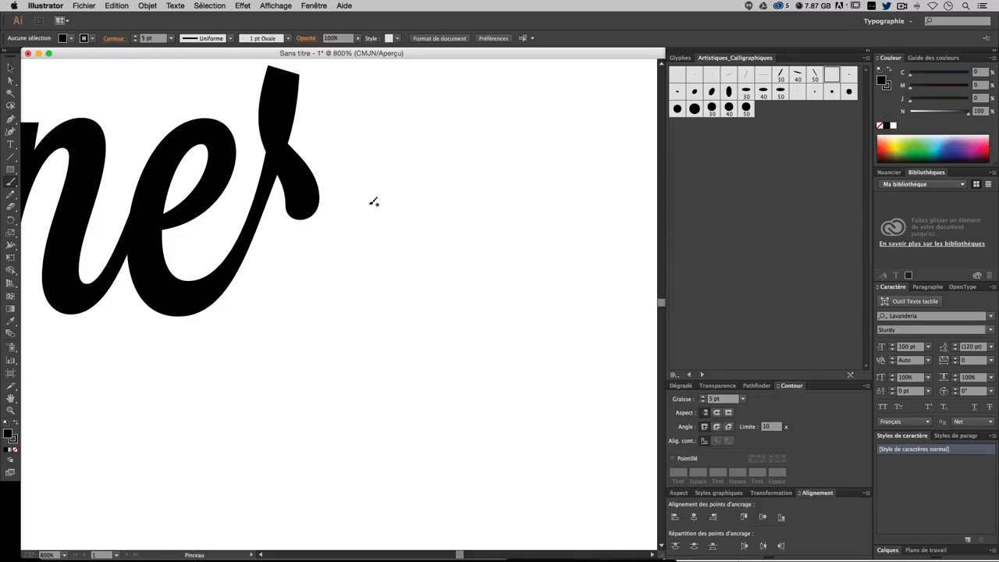
Step: Try several curved brush tails descending from the r, undoing each one, and raise the stroke weight to 8 pt
drag(286, 197, 479, 345)
key(super+z)
mouse_move(292, 165)
mouse_down()
mouse_move(346, 245)
mouse_move(291, 234)
mouse_move(456, 353)
mouse_up()
key(super+z)
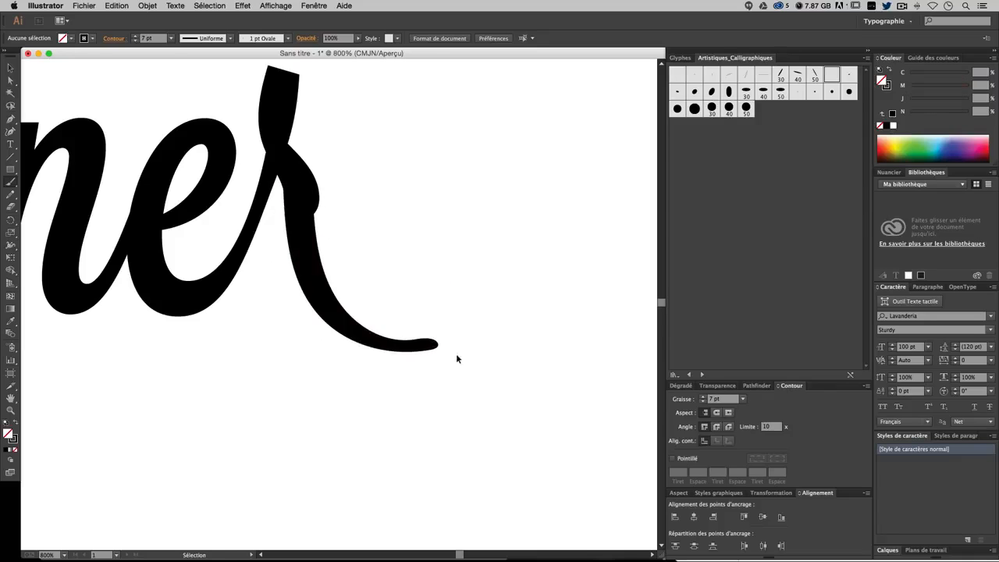
key(super+z)
mouse_move(301, 195)
mouse_down()
mouse_move(315, 288)
mouse_move(455, 338)
mouse_move(309, 234)
mouse_move(423, 283)
mouse_move(367, 242)
mouse_move(352, 317)
mouse_move(404, 319)
mouse_up()
key(super+z)
key(super+z)
key(super+z)
Step: Try painting a looping swash from the r's shoulder back under the lettering, and undo it
key(super+minus)
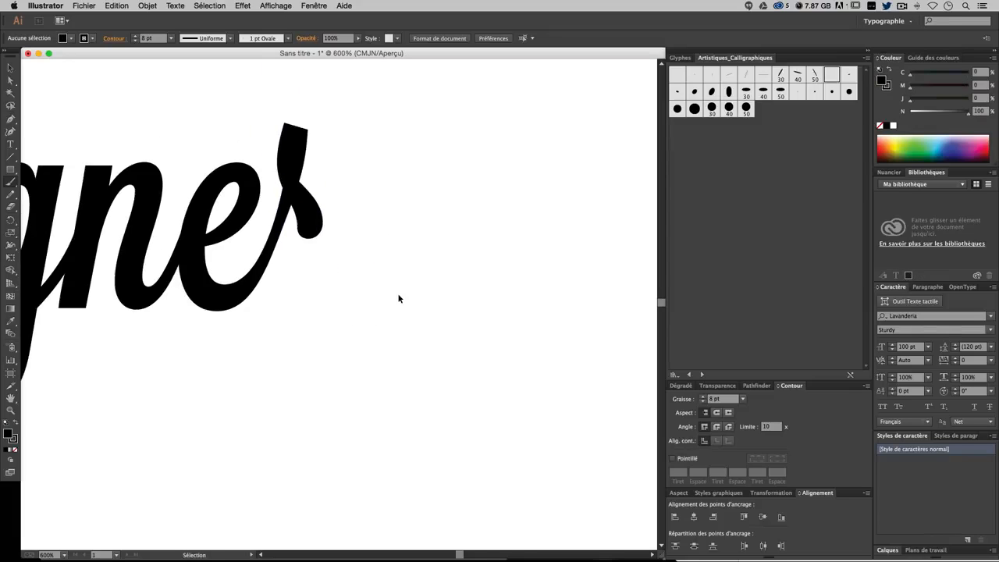
mouse_move(252, 263)
mouse_down()
mouse_move(443, 245)
mouse_move(424, 232)
mouse_move(404, 242)
mouse_up()
key(super+minus)
drag(504, 177, 436, 205)
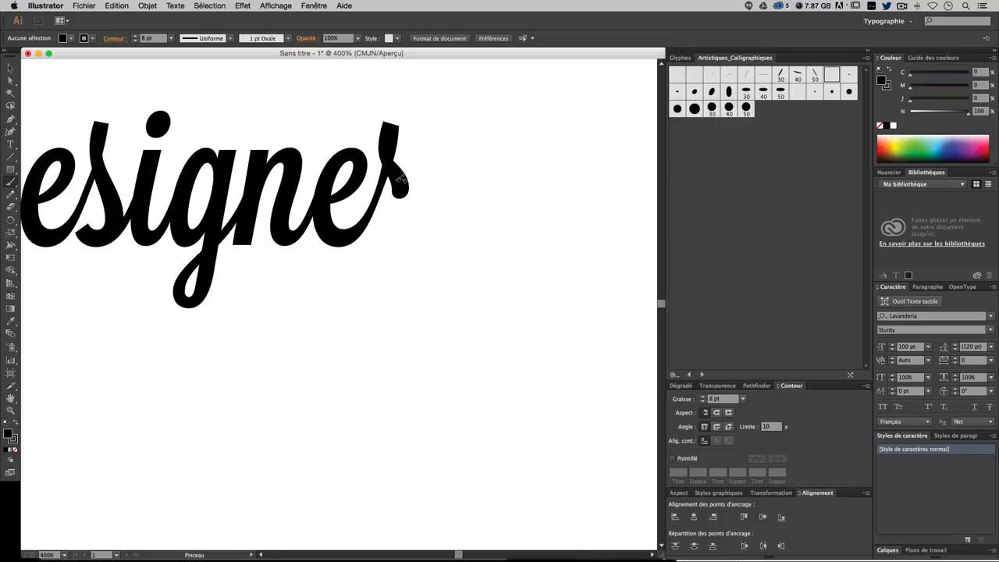
mouse_move(403, 180)
mouse_down()
mouse_move(386, 275)
mouse_move(397, 296)
mouse_move(427, 312)
mouse_move(480, 300)
mouse_move(493, 269)
mouse_move(476, 246)
mouse_move(441, 246)
mouse_move(401, 262)
mouse_move(319, 331)
mouse_move(254, 301)
mouse_up()
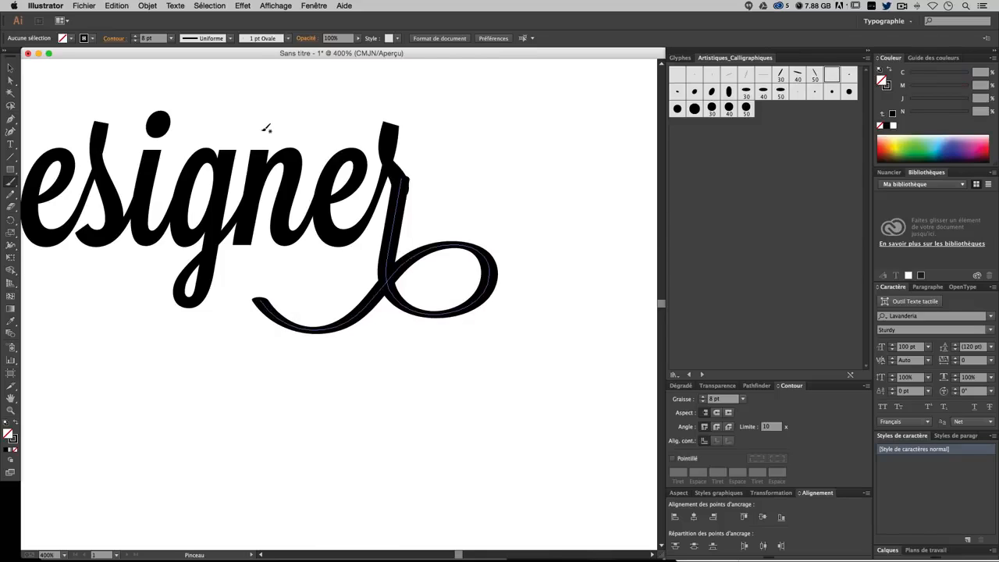
key(super+z)
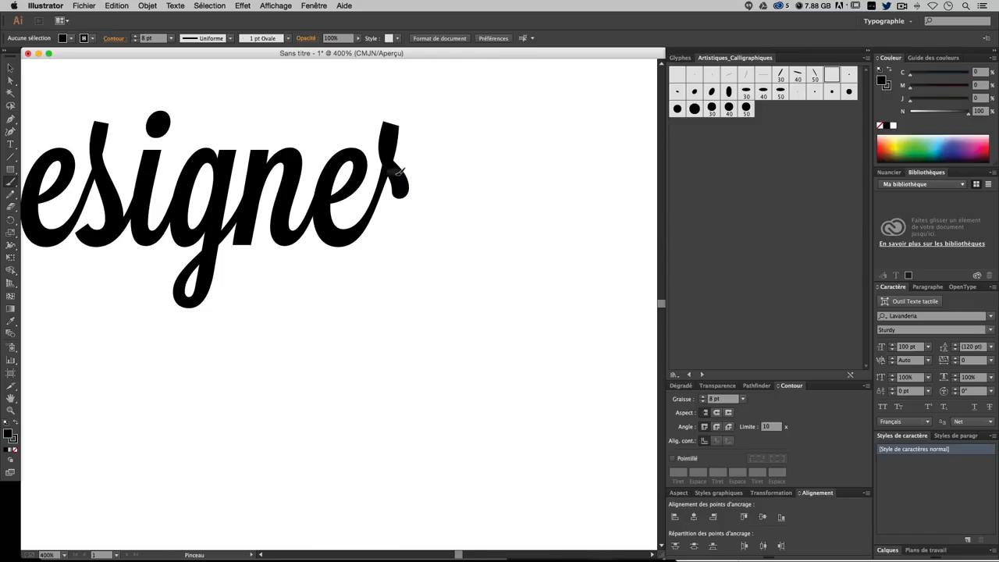
Step: Paint a looping 8 pt swash from the r back under the n and e, and redraw its upper start inside the r
mouse_move(398, 172)
mouse_down()
mouse_move(393, 287)
mouse_move(408, 309)
mouse_move(453, 321)
mouse_move(485, 292)
mouse_move(470, 268)
mouse_move(442, 256)
mouse_move(414, 256)
mouse_move(371, 291)
mouse_move(301, 316)
mouse_move(262, 305)
mouse_move(246, 279)
mouse_up()
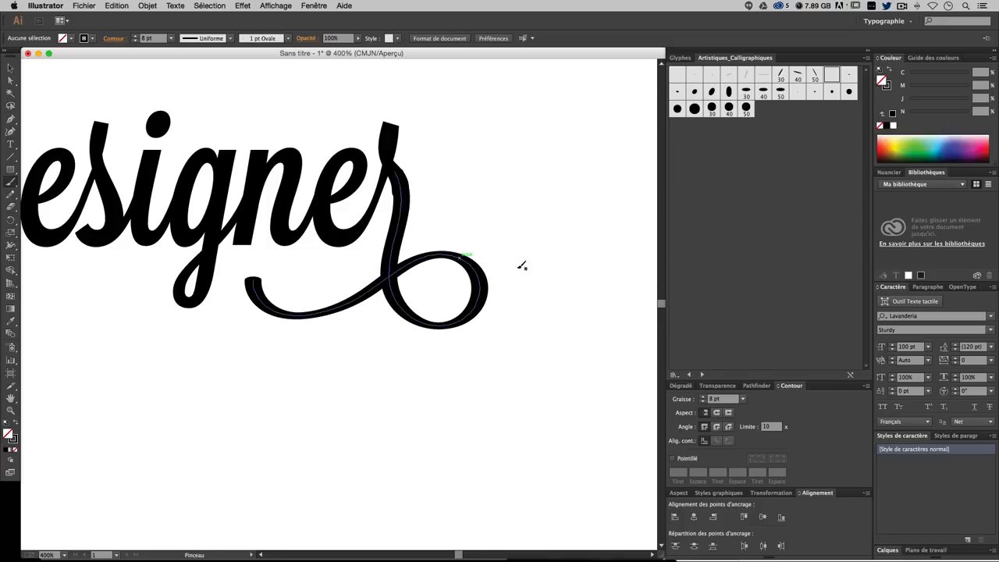
key(v)
key(super+equal)
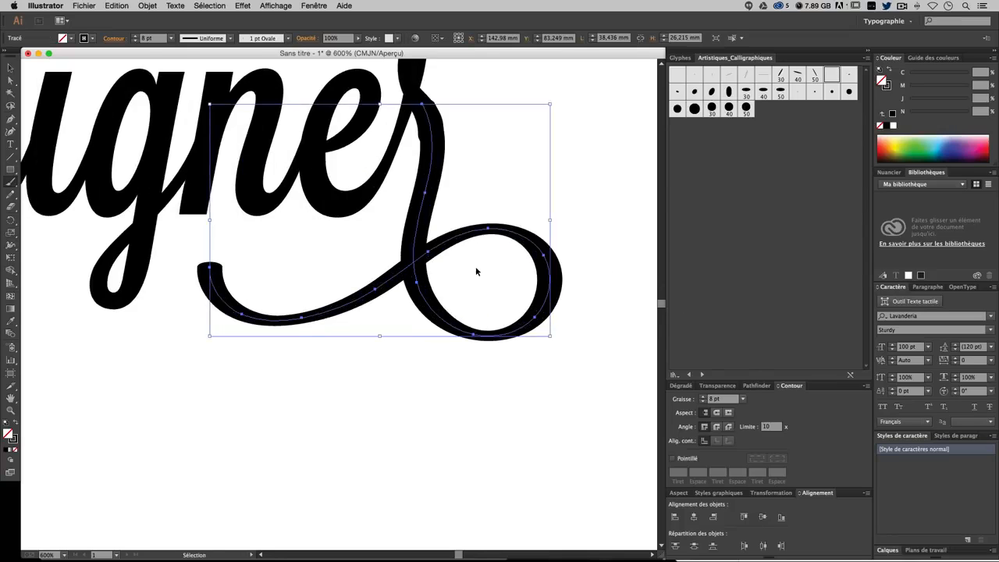
key(super+equal)
drag(502, 184, 425, 356)
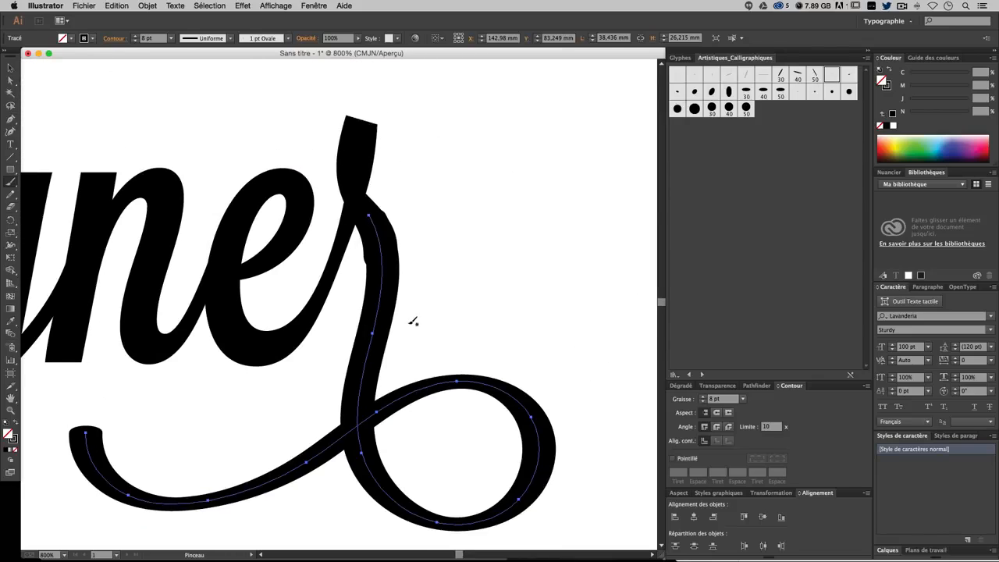
scroll(422, 328, down, 3)
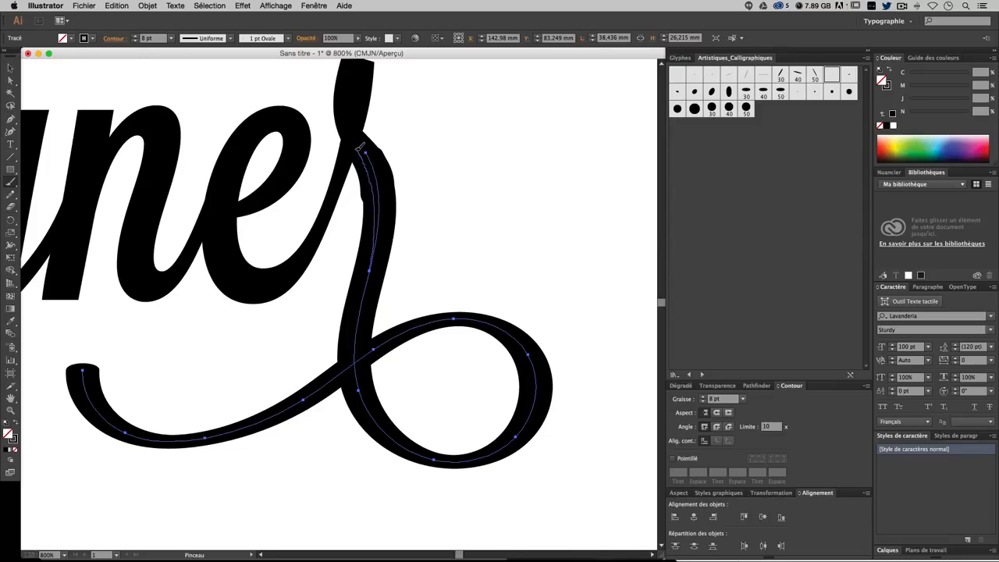
drag(359, 146, 357, 145)
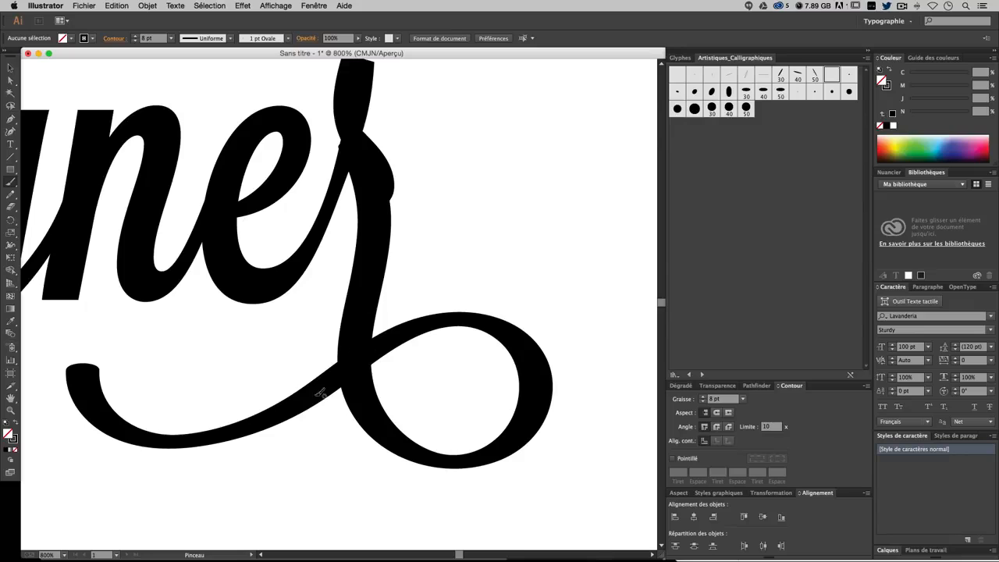
Step: Select the painted swash and shift it slightly to align its upper stroke with the r's shoulder
click(10, 68)
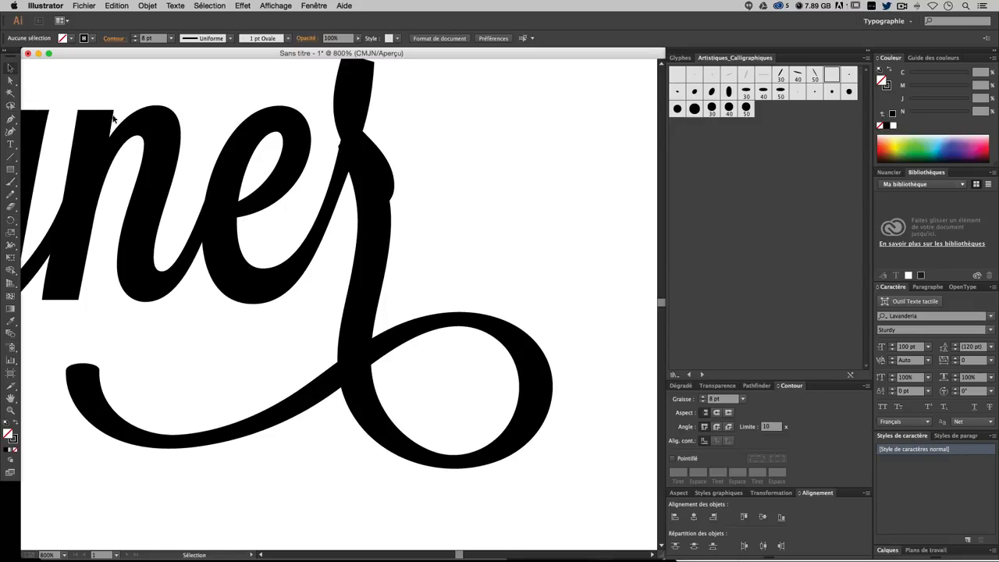
click(471, 326)
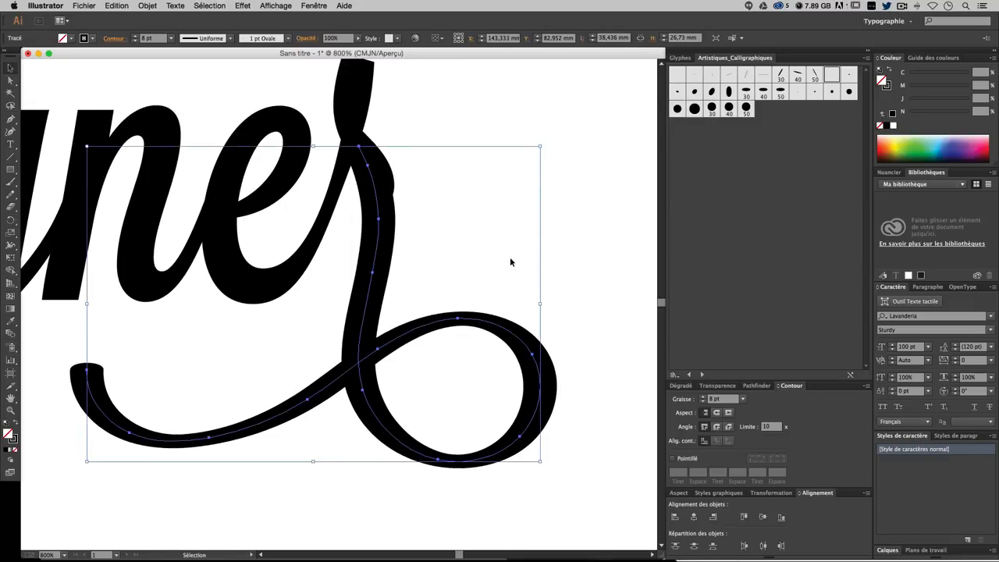
drag(493, 327, 487, 330)
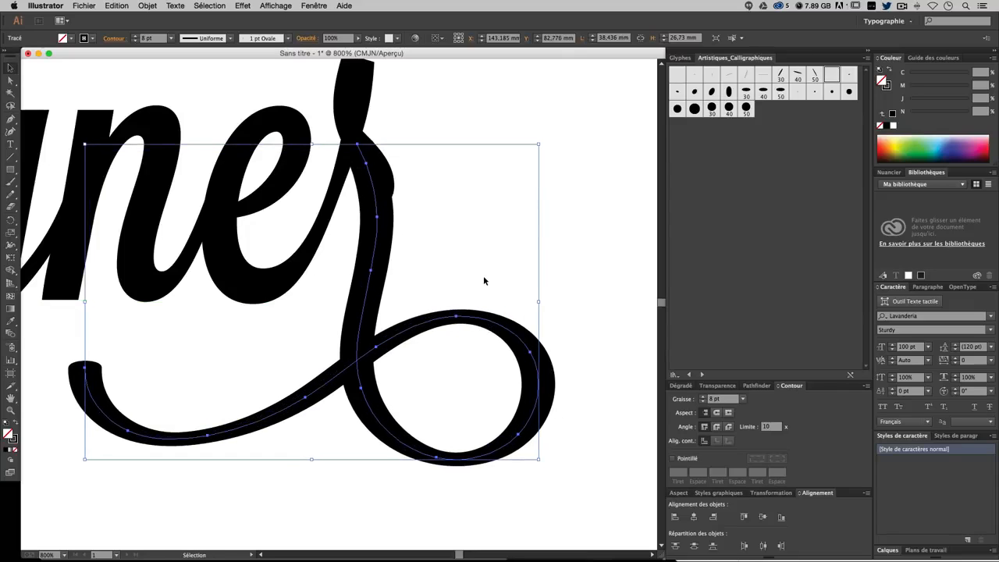
Step: Raise the swash's stroke weight to 9 pt and shift it slightly upward to blend into the r's shoulder
click(705, 399)
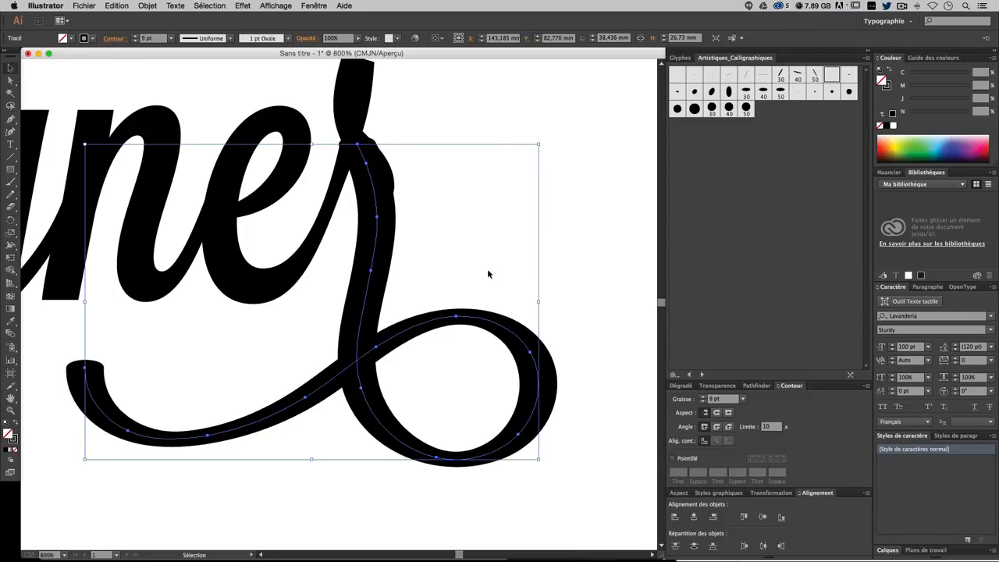
mouse_move(460, 327)
mouse_down()
mouse_move(479, 330)
mouse_move(473, 316)
mouse_up()
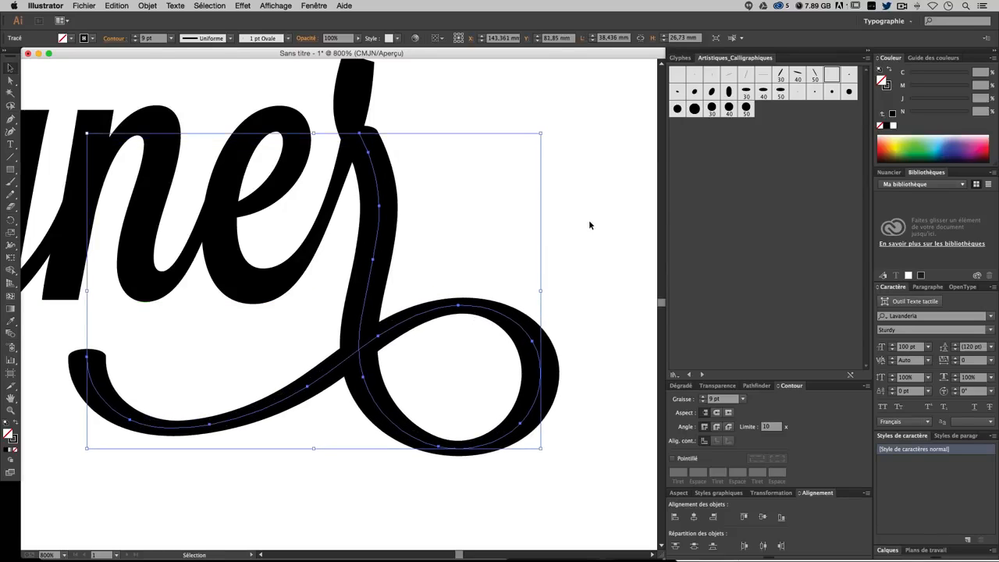
Step: Deselect the swash and examine how it balances with the whole "Designer" lettering
click(610, 257)
key(super+minus)
key(super+minus)
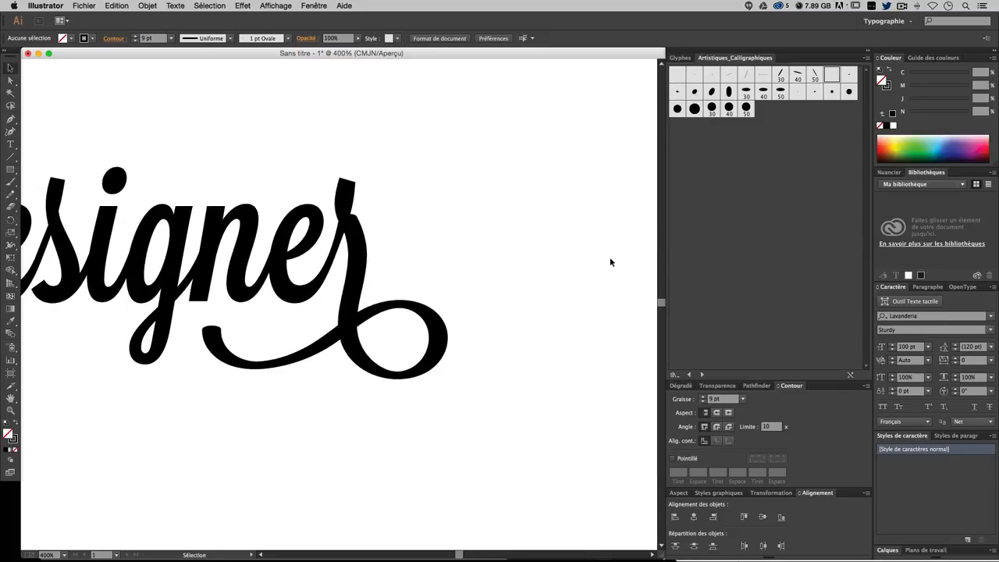
scroll(536, 252, left, 10)
scroll(611, 260, down, 2)
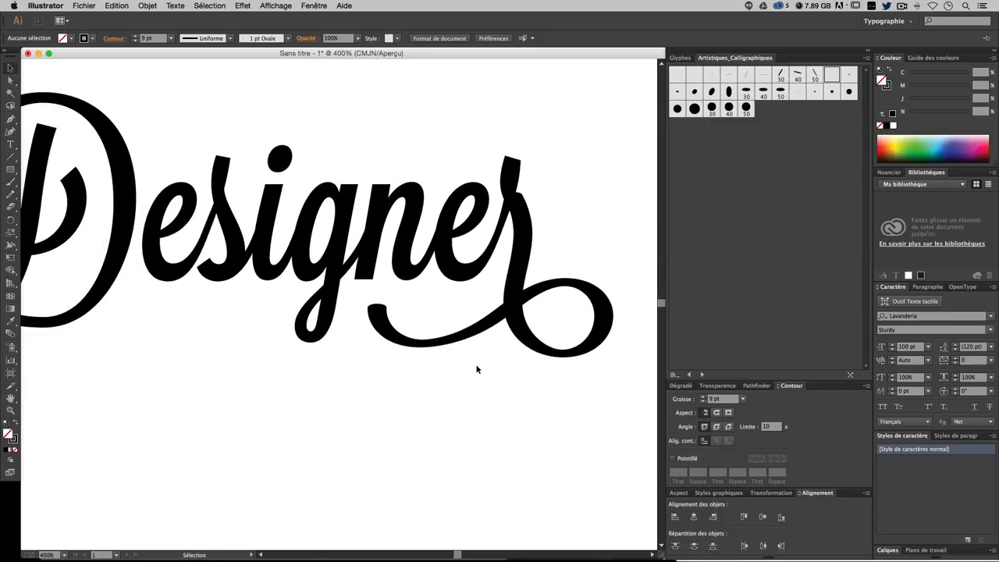
key(super+minus)
key(space)
drag(433, 375, 485, 409)
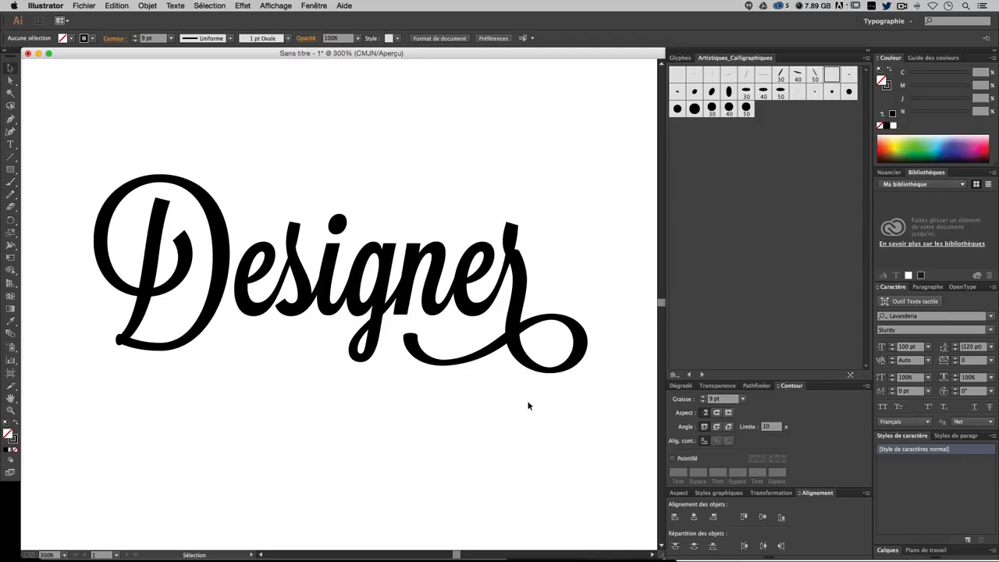
Step: Delete the round dot above the letter i
click(10, 186)
click(10, 82)
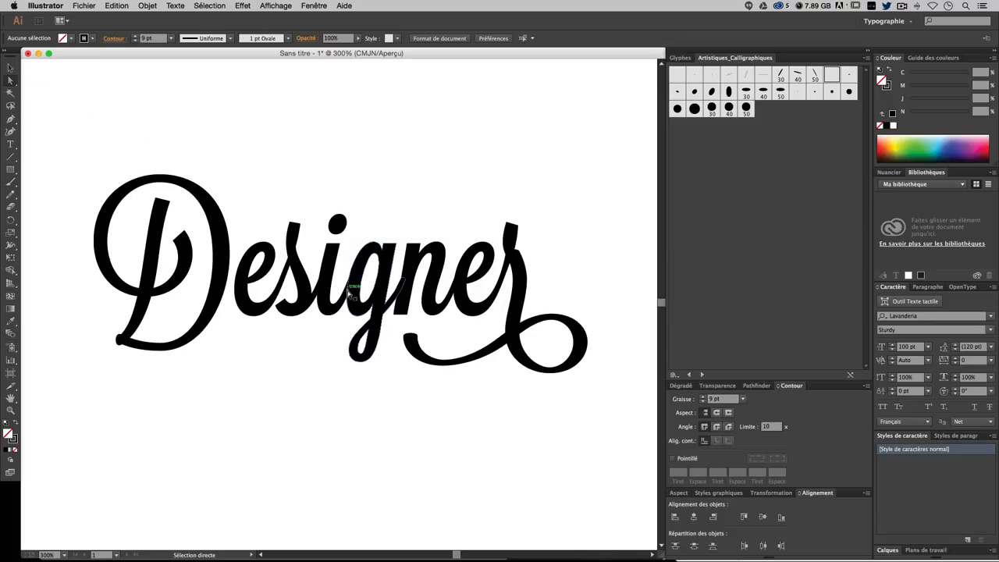
click(341, 218)
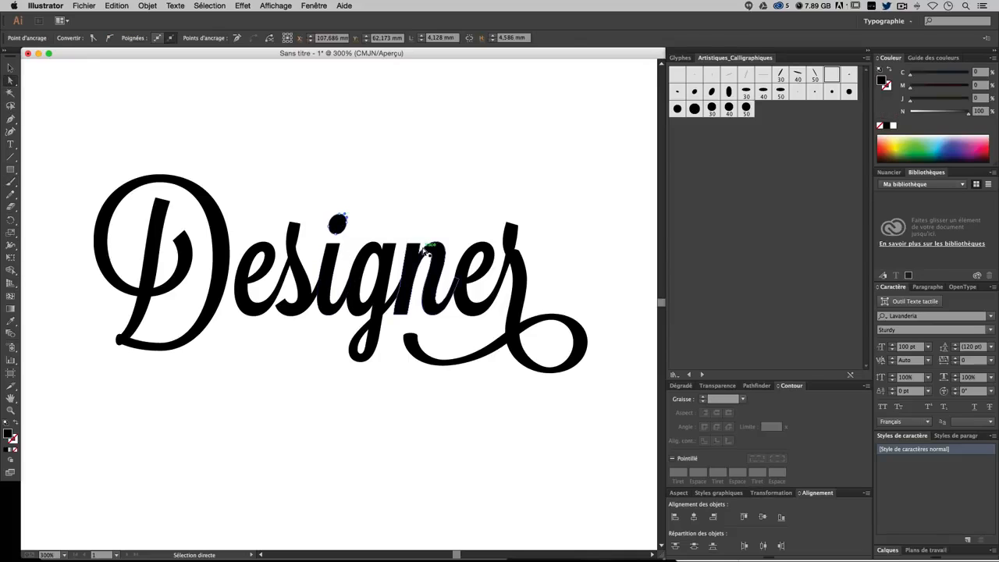
click(421, 248)
key(Delete)
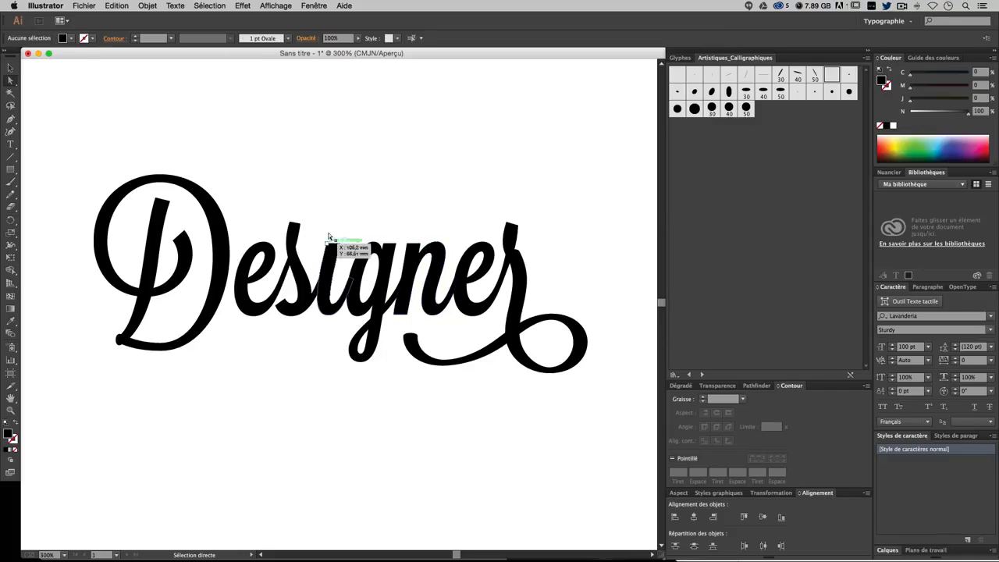
key(super+z)
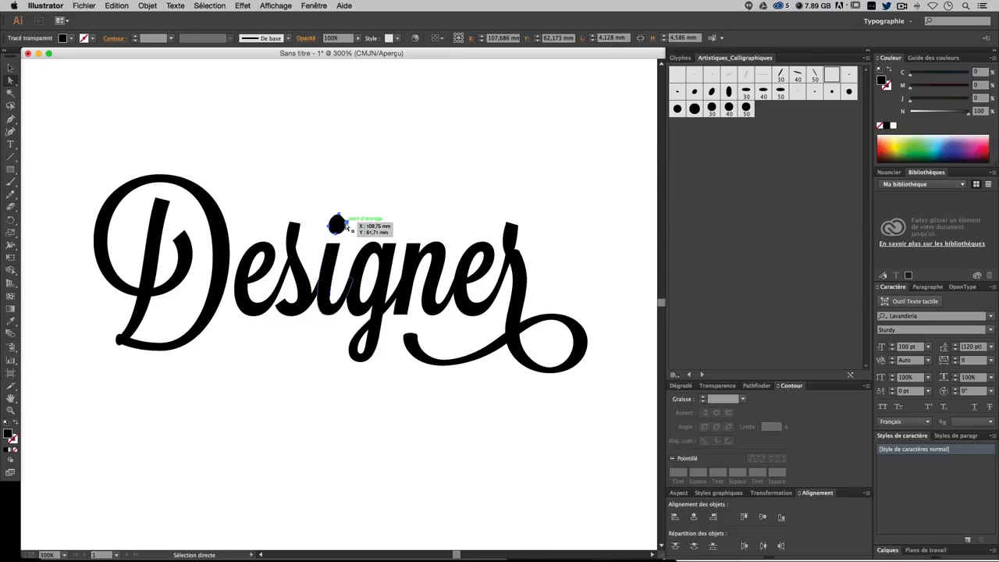
key(Delete)
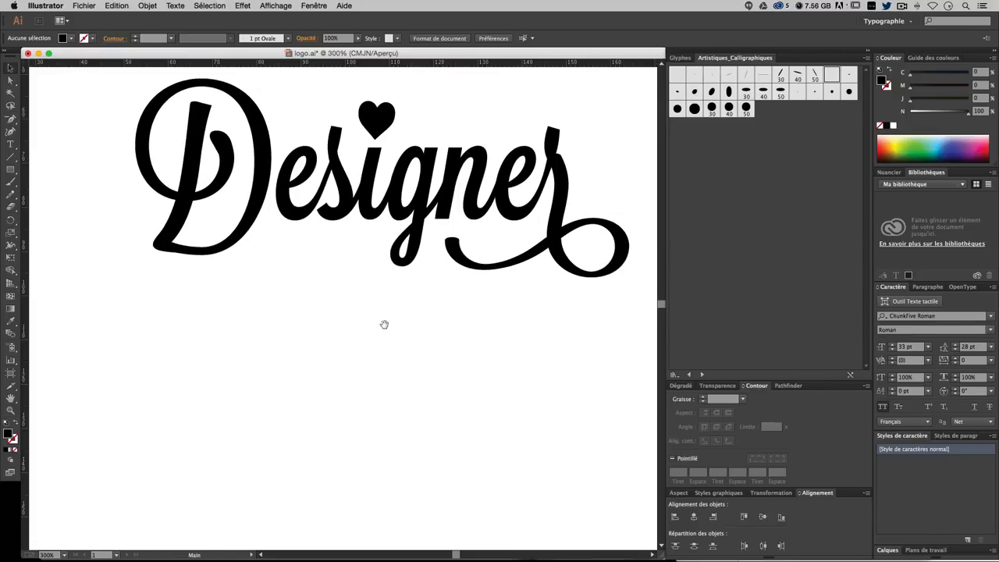
Step: Examine the complete lettering with the heart above the i, including its path outlines and its proportions on the artboard
drag(386, 323, 367, 383)
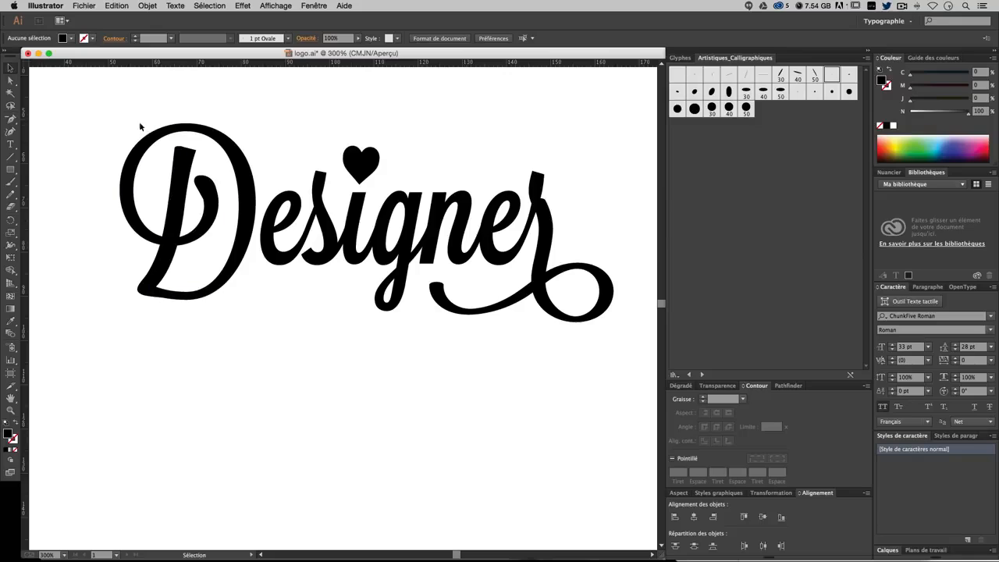
drag(576, 352, 140, 168)
drag(412, 283, 339, 292)
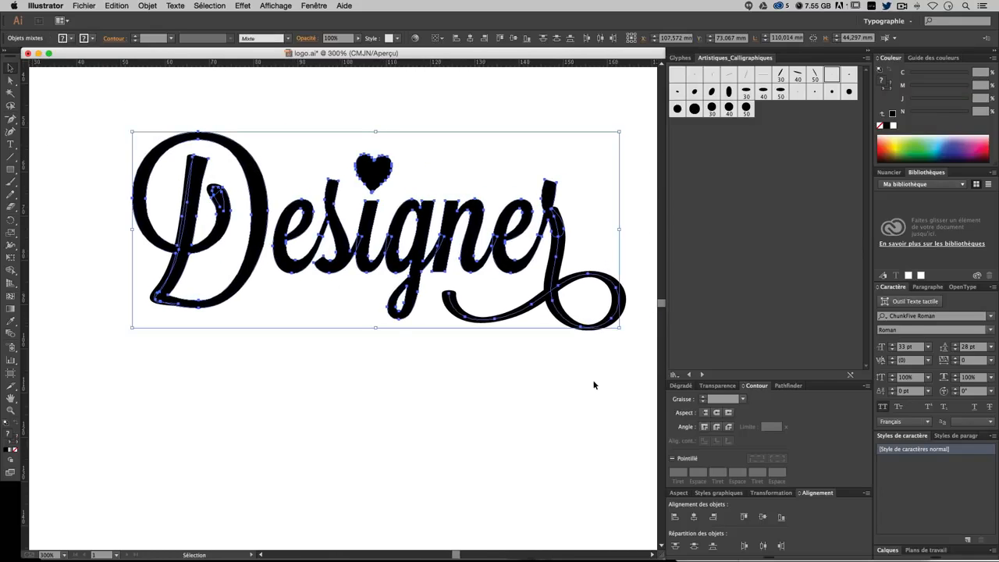
drag(624, 331, 624, 331)
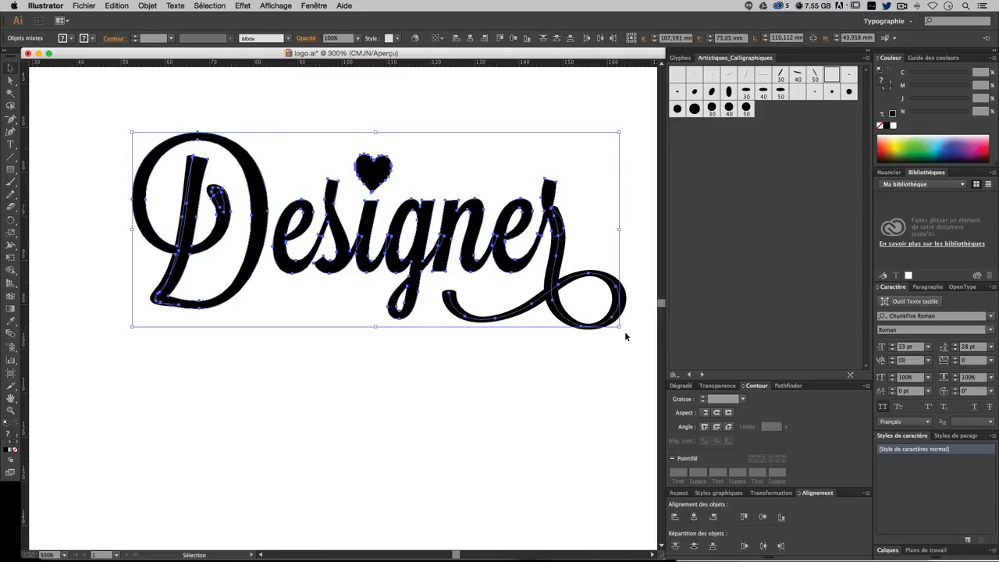
click(624, 341)
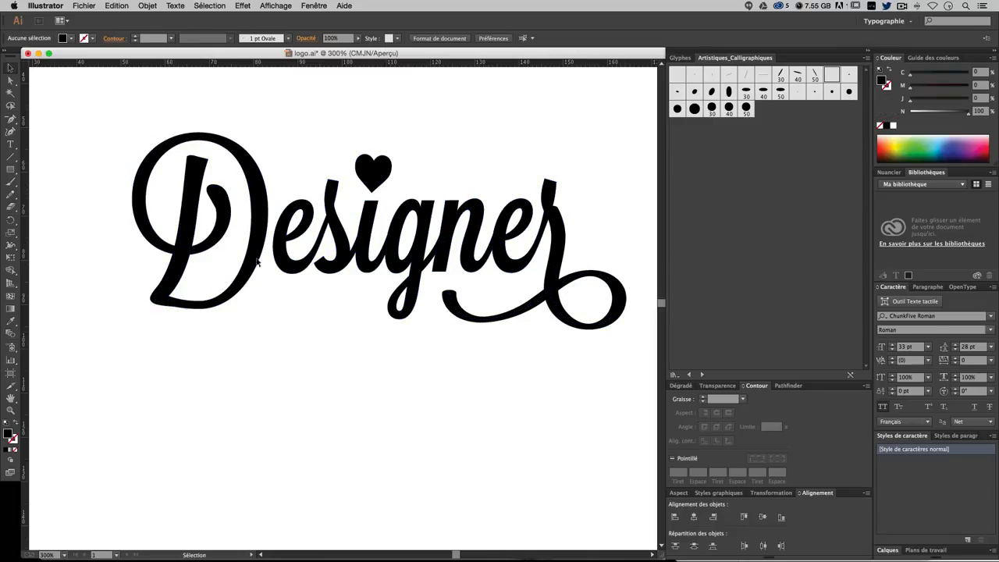
key(a)
key(super+minus)
key(super+minus)
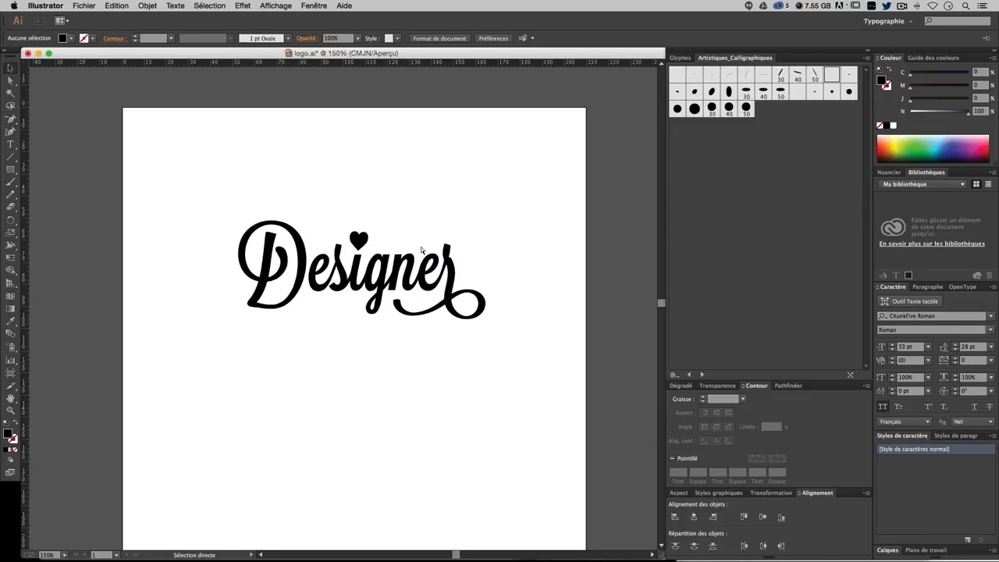
key(super+plus)
key(super+plus)
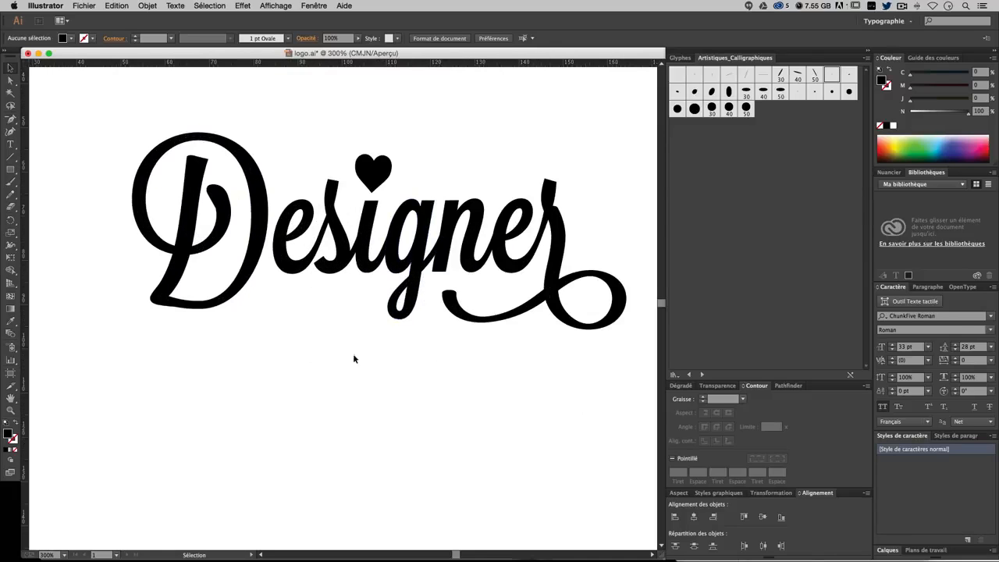
scroll(484, 359, right, 2)
drag(573, 384, 77, 178)
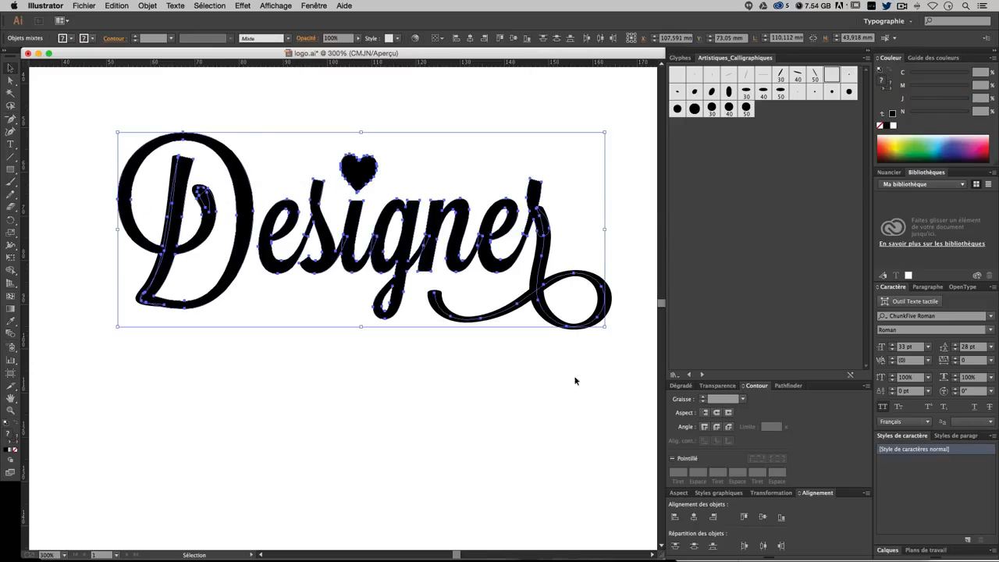
click(601, 348)
key(super+minus)
key(super+minus)
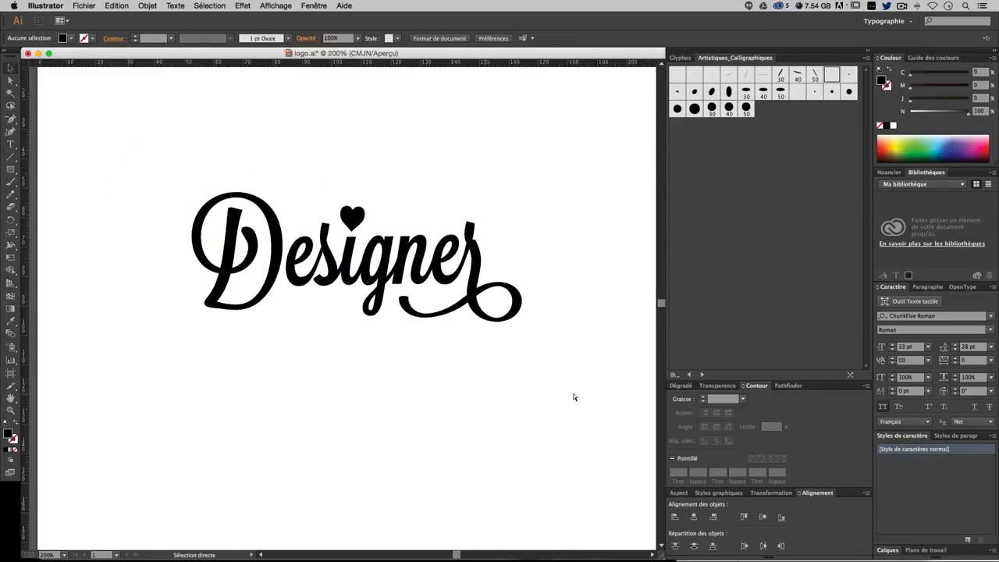
key(super+plus)
key(super+plus)
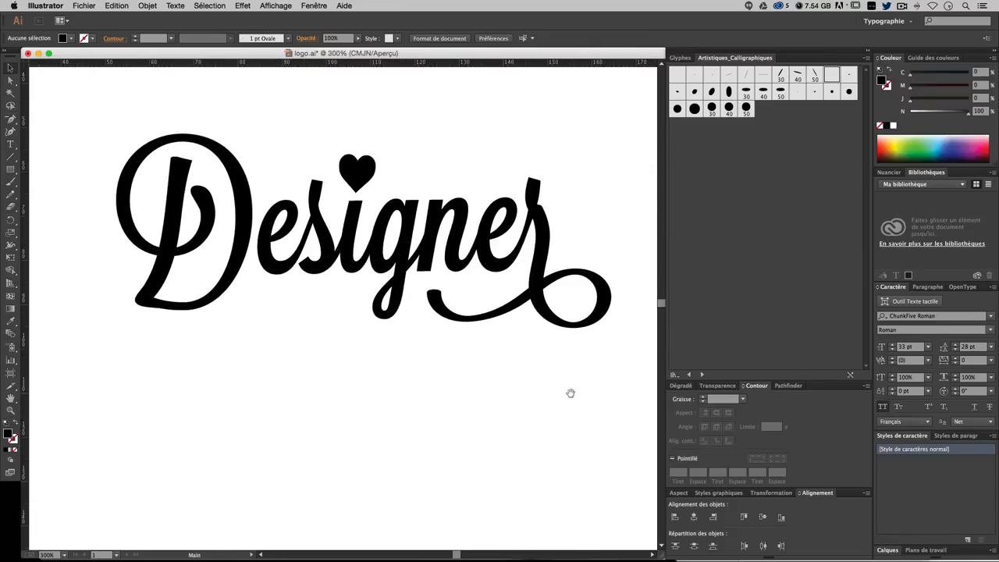
Step: Draw a black rectangle about 38.8 by 8.7 mm below the D, starting in line with the D's outermost left edge
scroll(570, 395, down, 3)
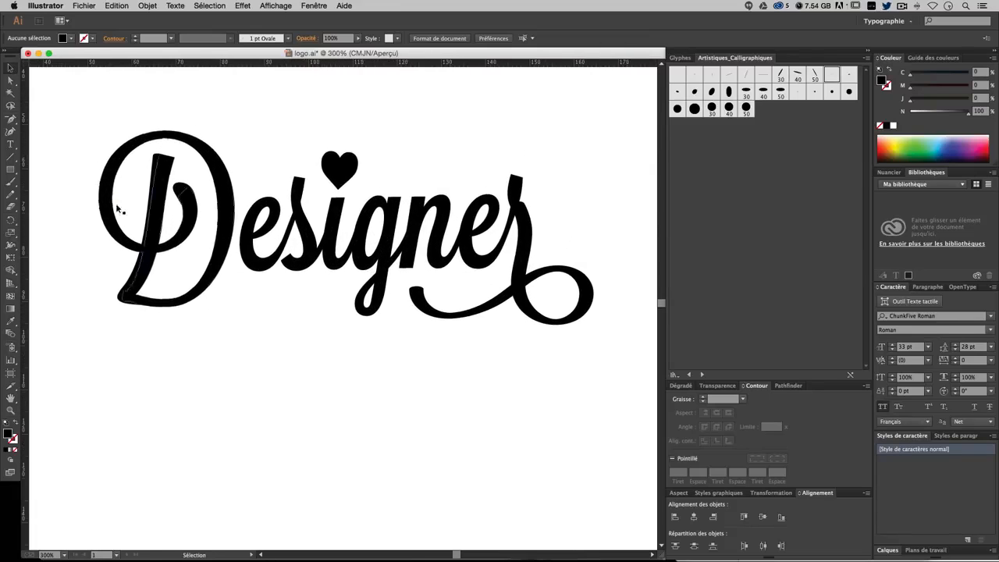
click(10, 168)
key(v)
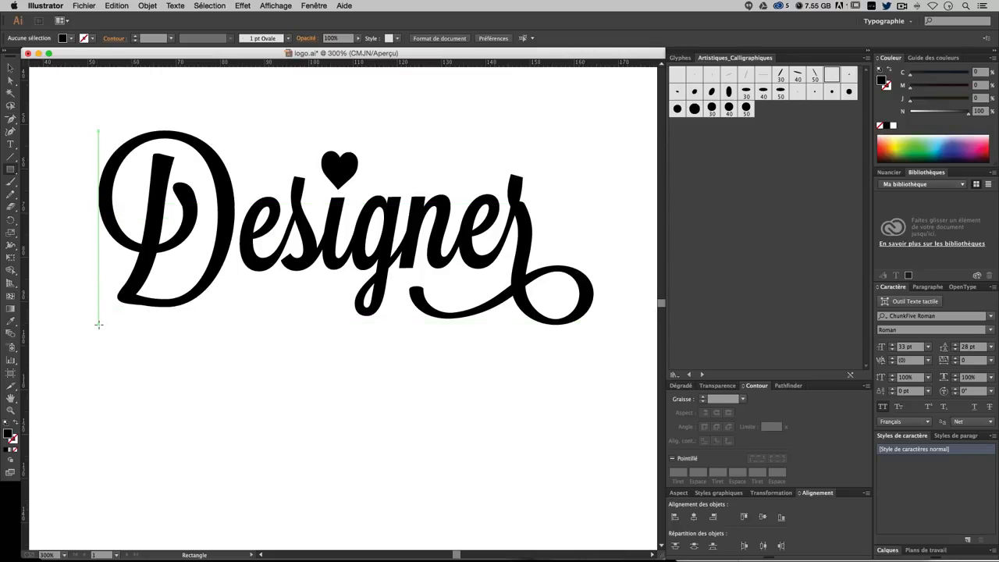
drag(98, 324, 270, 365)
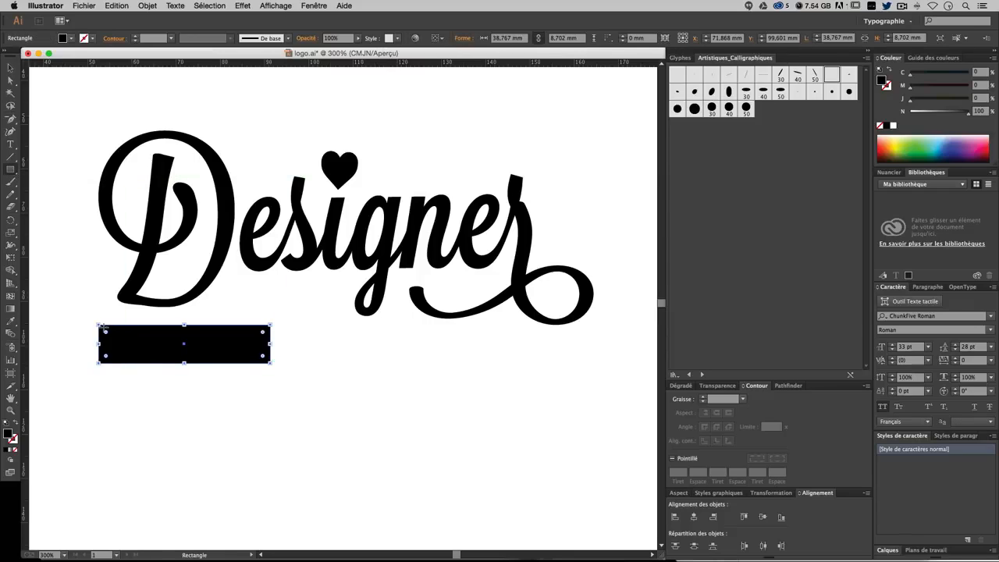
super+click(225, 427)
Step: Create a triangle beside the black bar using the Star tool with 3 points, keeping radii of 14.1656 and 7.0828 mm
click(10, 167)
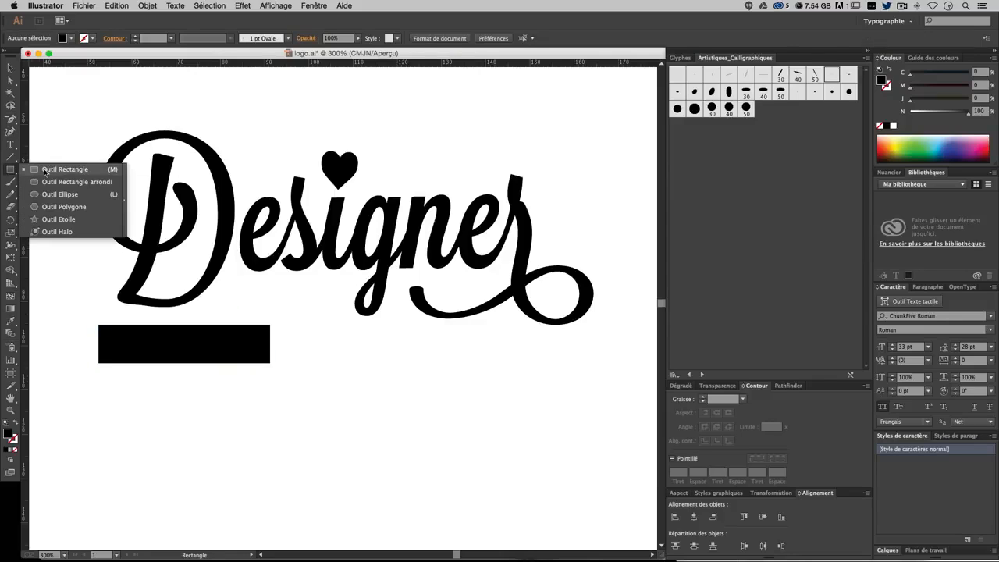
click(59, 219)
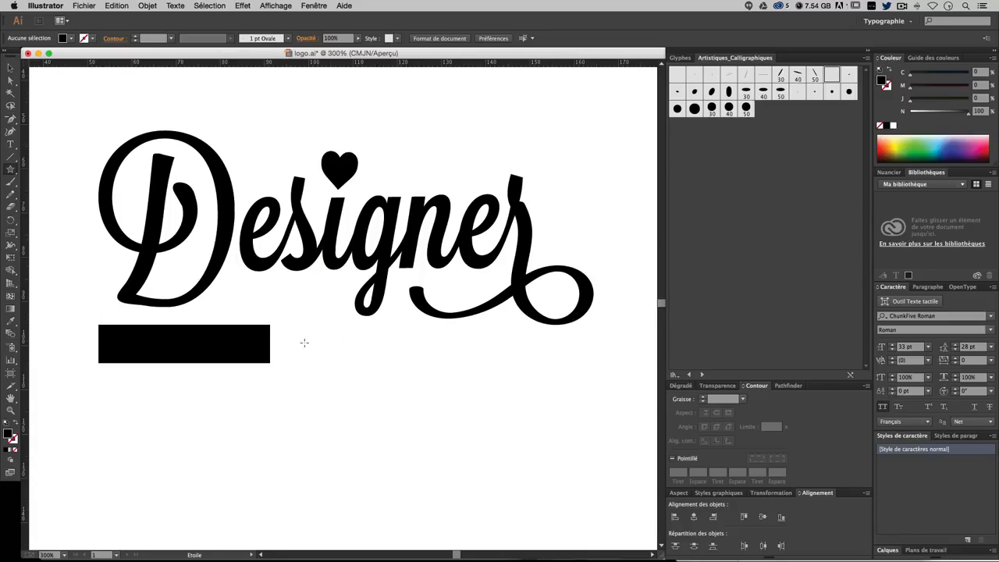
click(338, 360)
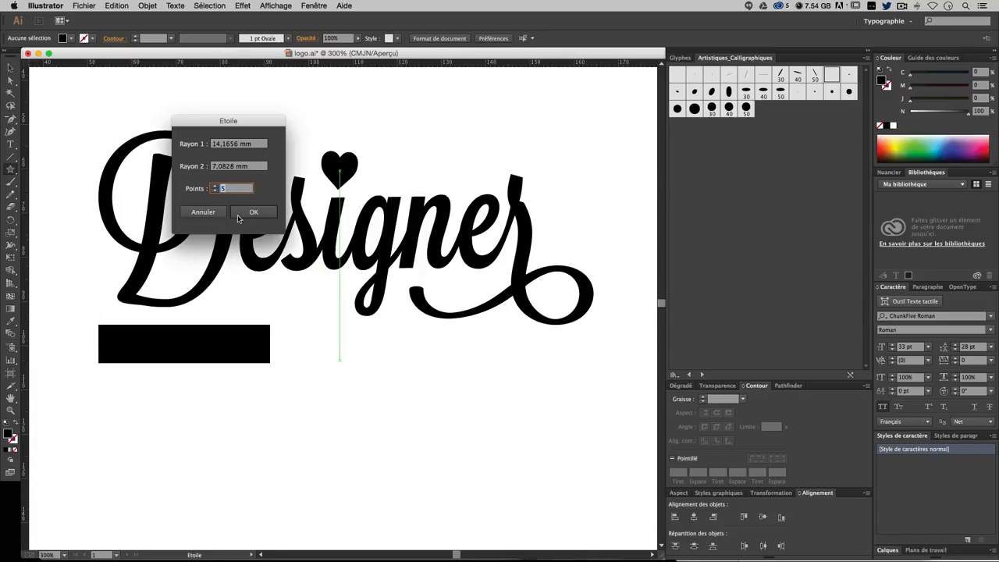
click(229, 188)
text(3)
key(Return)
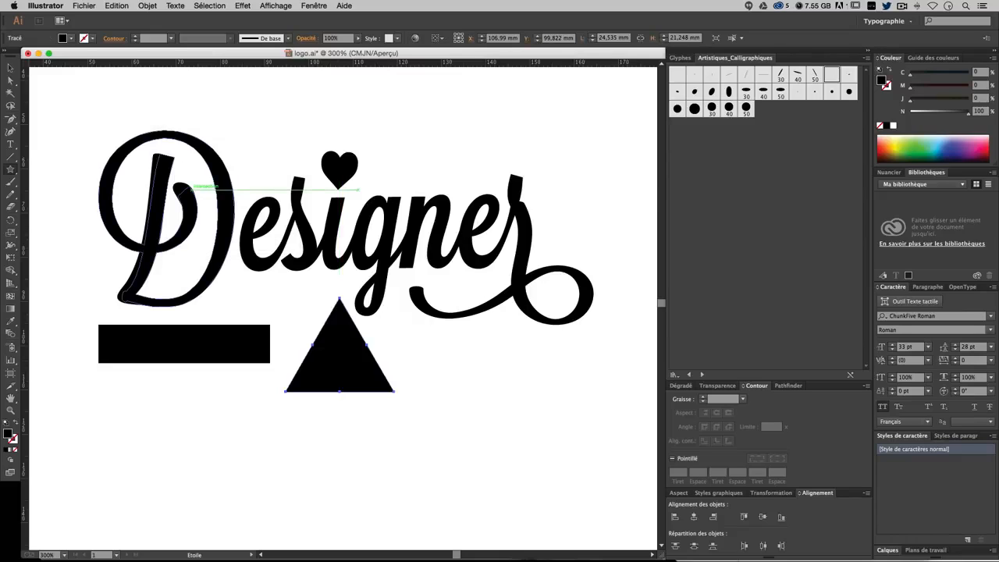
Step: Fill the triangle with the pink colour #e21a67
key(v)
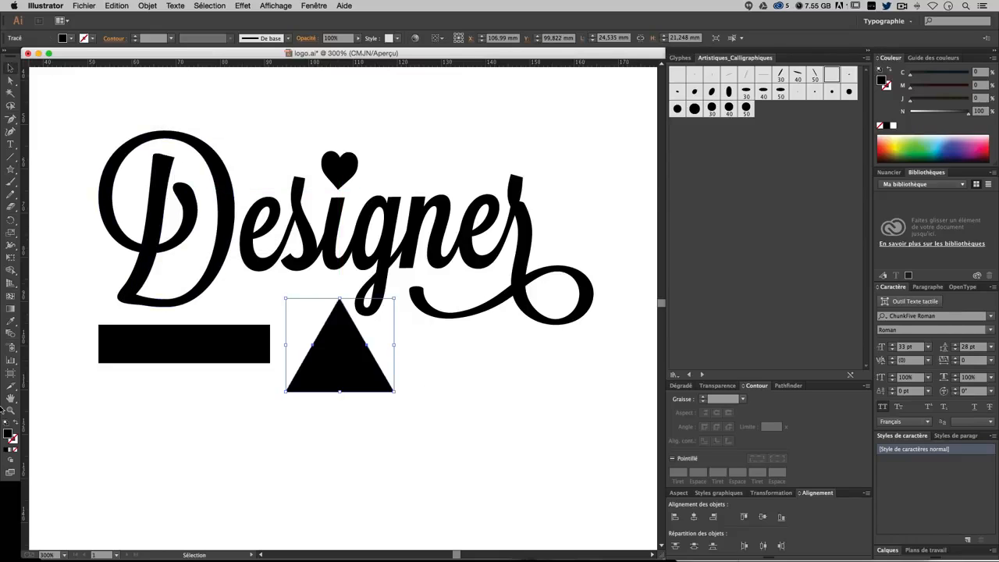
double_click(9, 437)
click(527, 186)
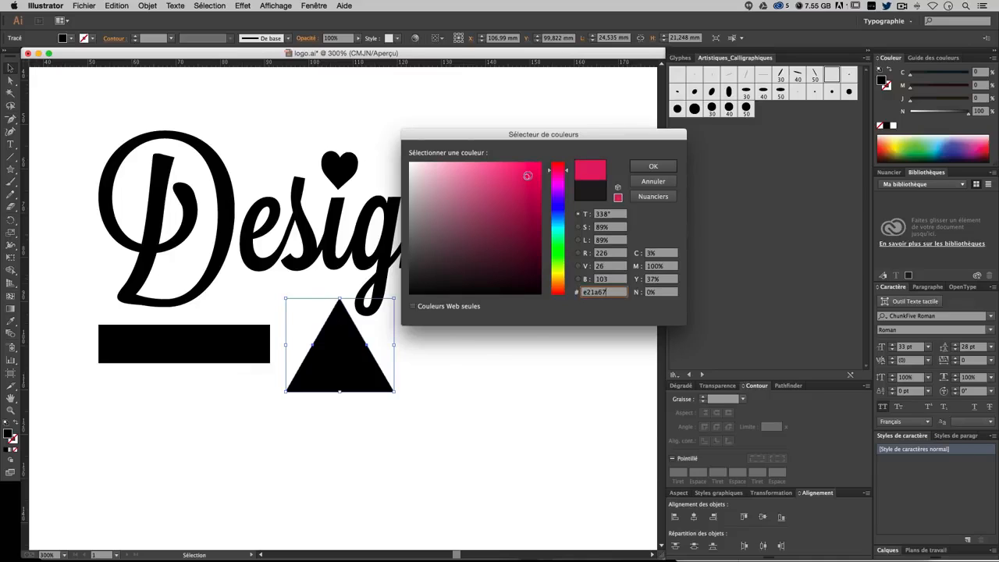
key(Return)
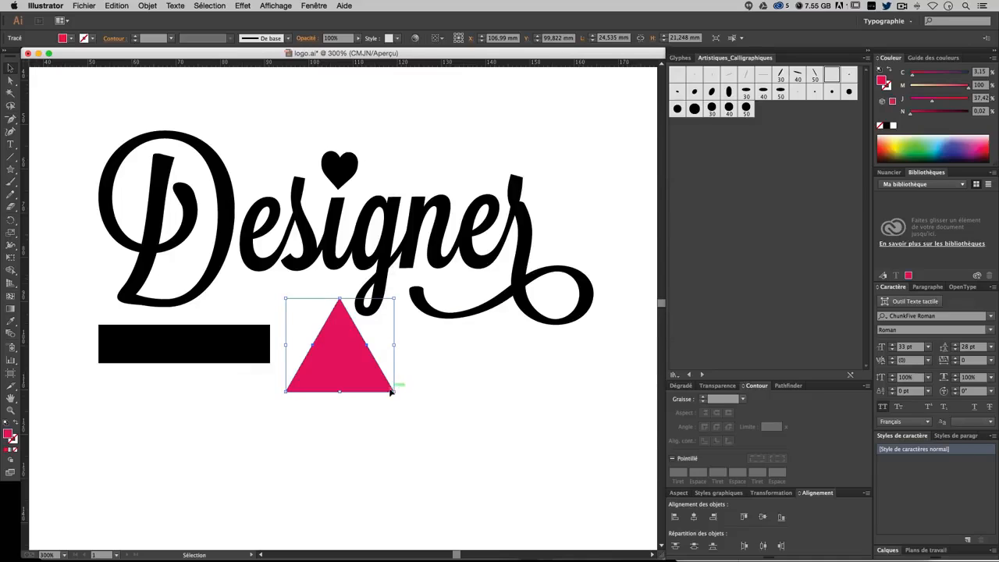
Step: Rotate the triangle to point right, narrow it to about 12.8 mm and place its tip over the bar's left end
drag(396, 396, 290, 399)
drag(342, 347, 119, 344)
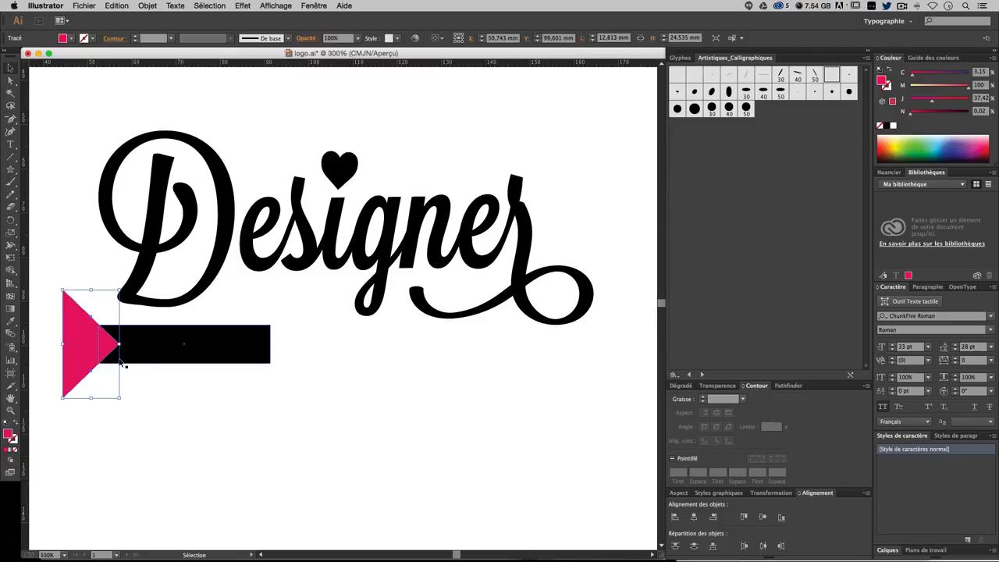
click(202, 422)
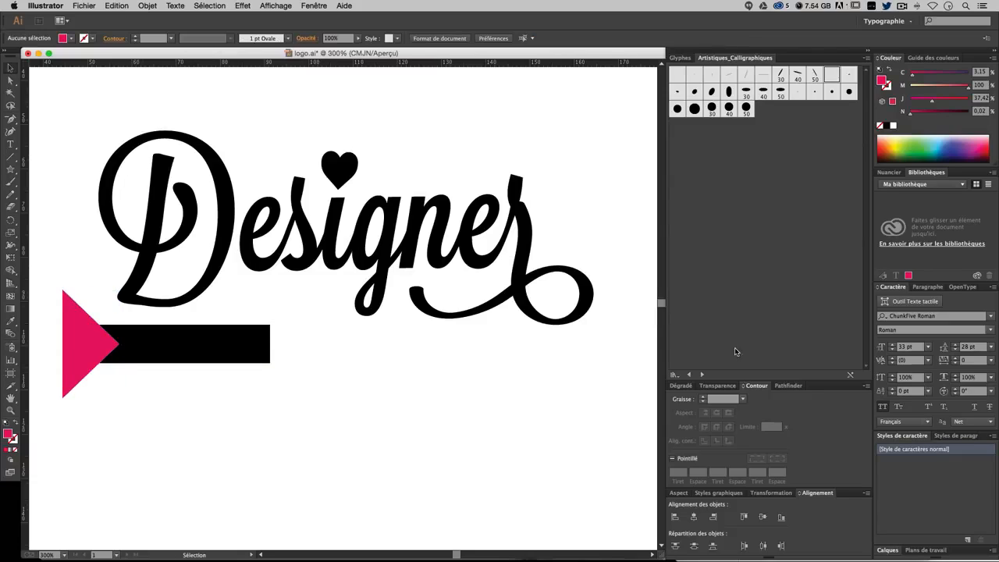
Step: Detach the Pathfinder panel and show it as a floating palette over the artboard
click(787, 385)
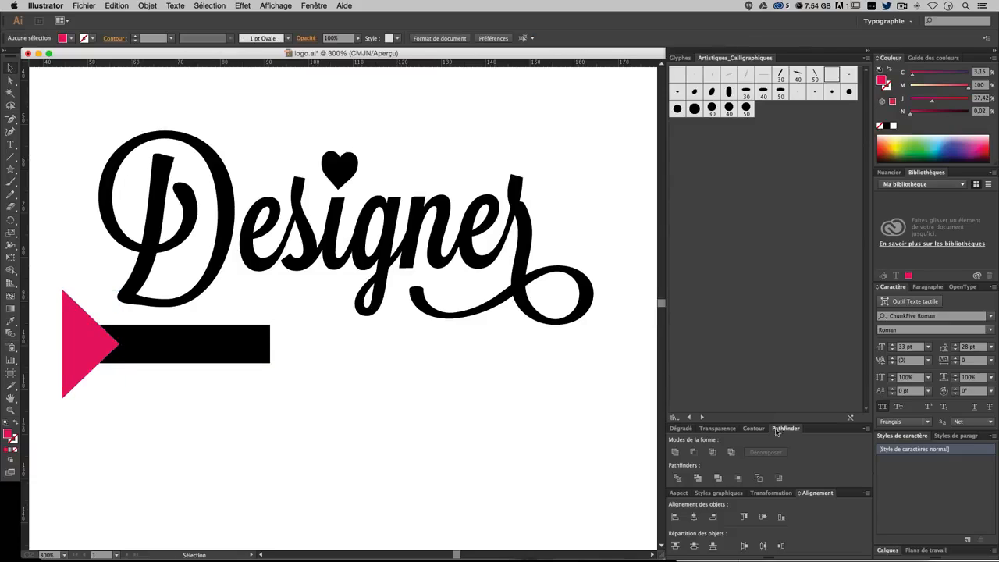
drag(779, 431, 476, 372)
click(460, 363)
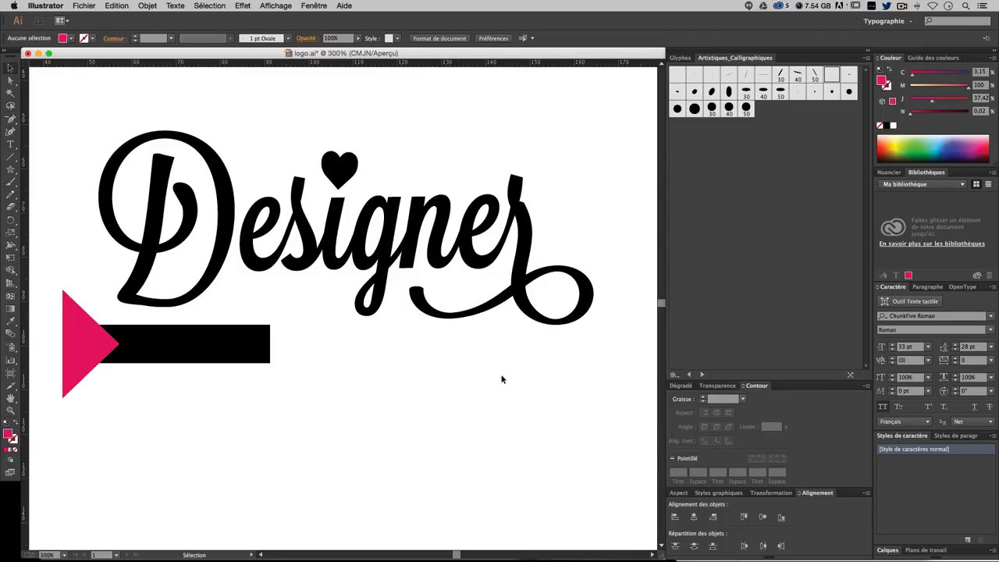
click(307, 5)
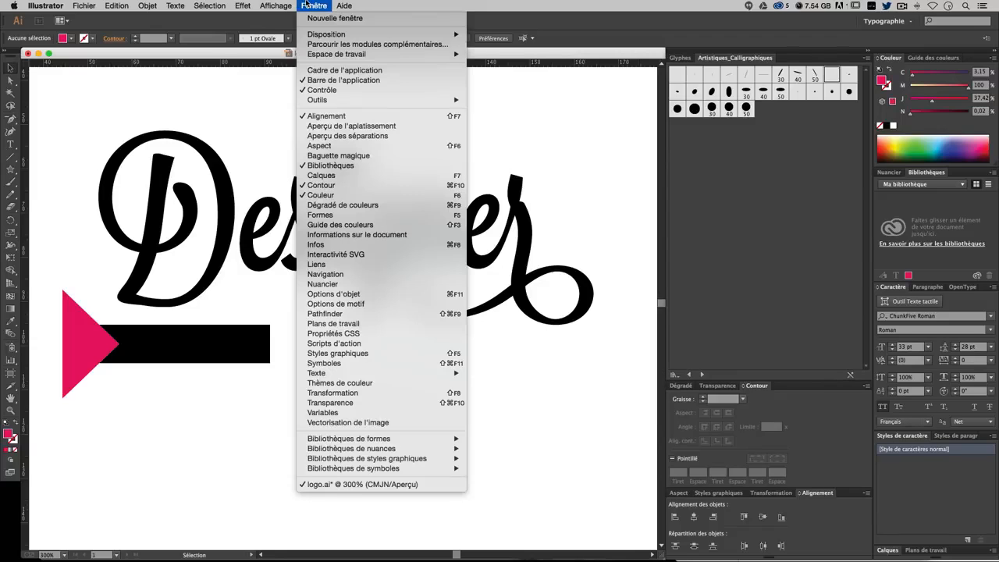
click(437, 314)
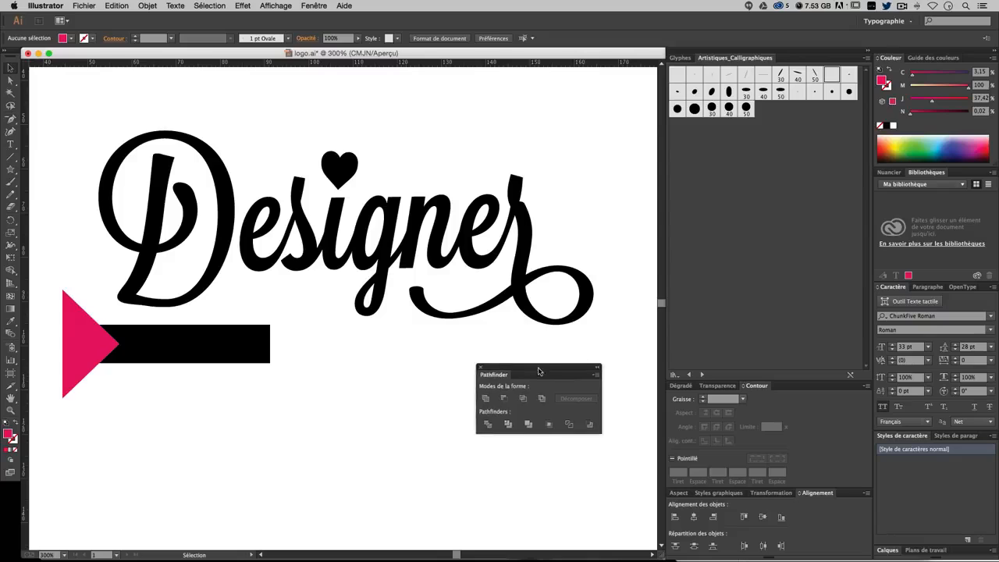
Step: Dock the Pathfinder palette beside the Contour panel and subtract the pink triangle from the black bar to notch its left end
drag(538, 371, 778, 389)
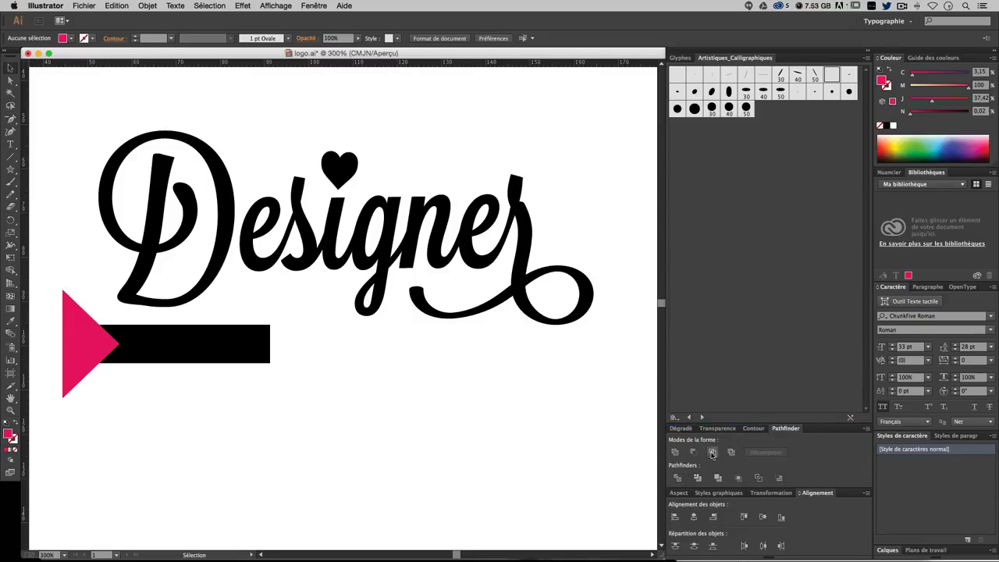
click(73, 327)
click(194, 349)
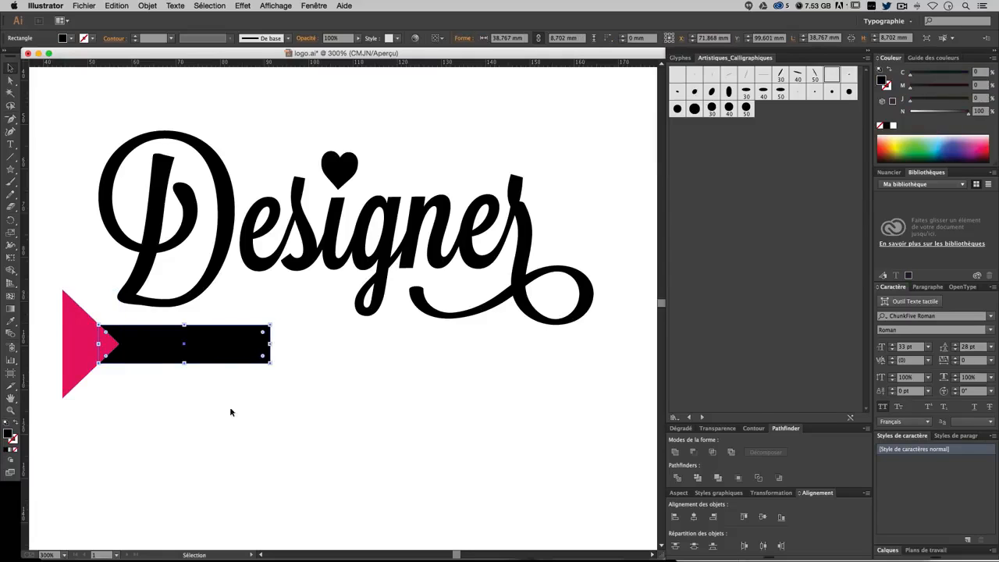
drag(144, 401, 43, 312)
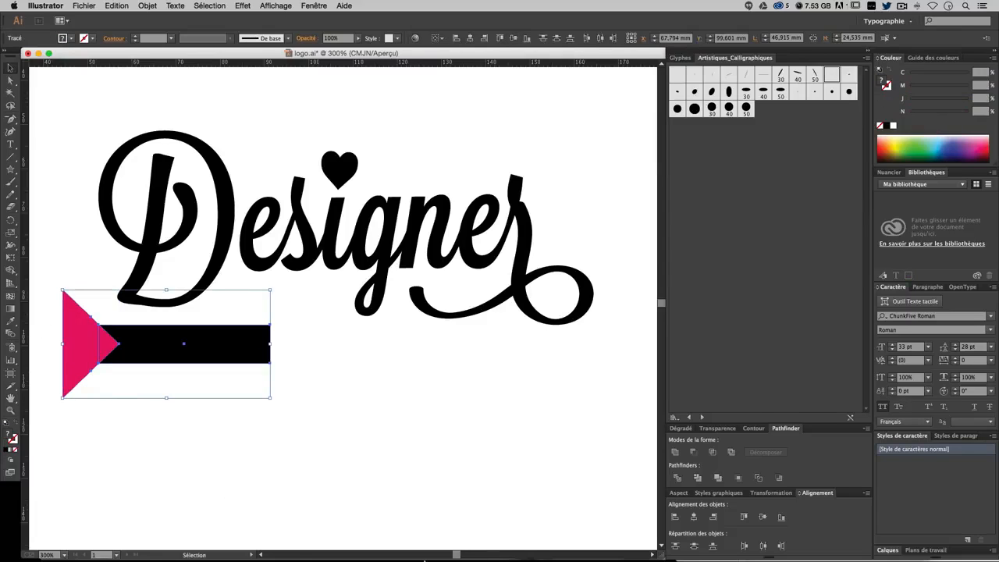
click(693, 456)
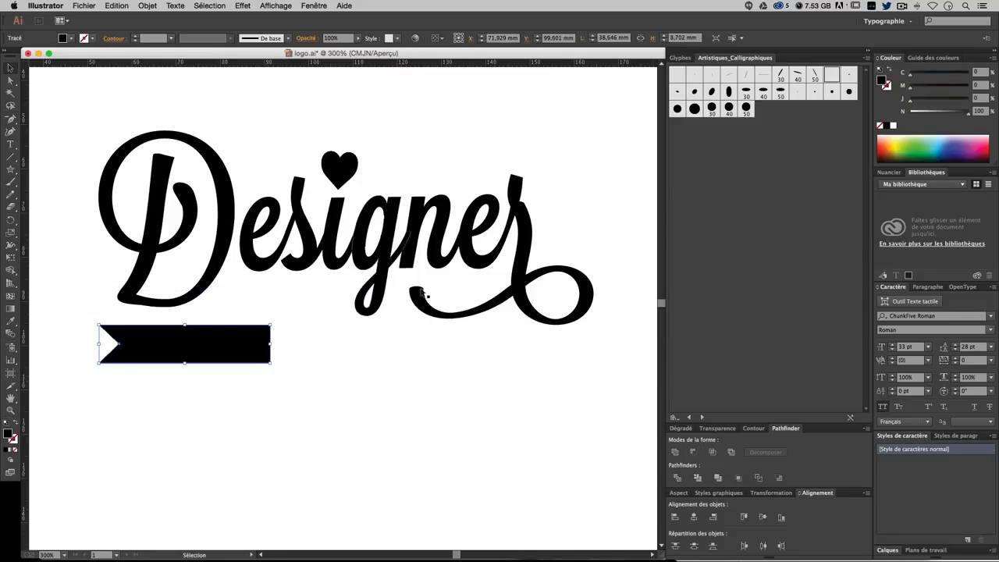
click(320, 446)
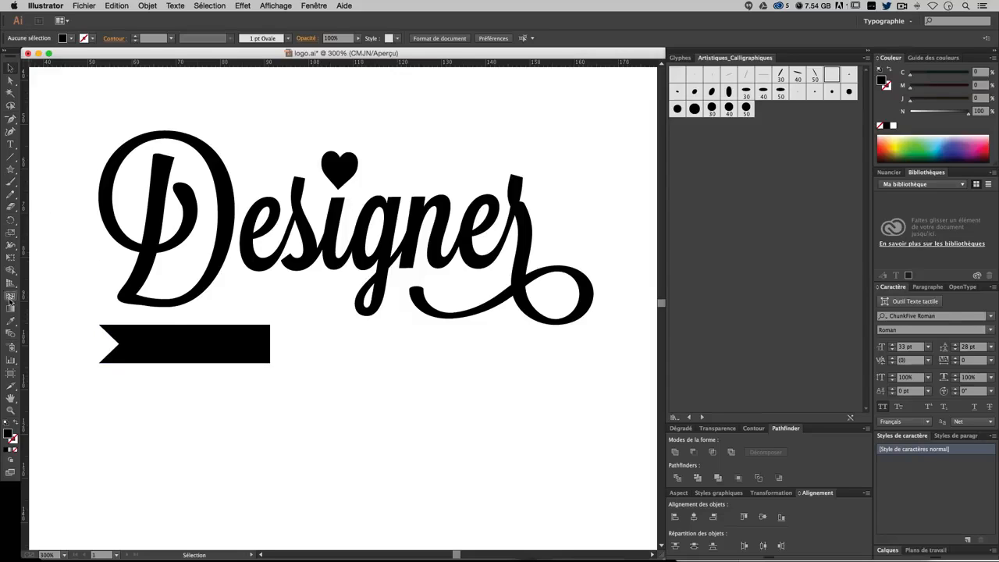
Step: Create a five-pointed star beside the ribbon with radii of 14.1656 and 7.0828 mm and fill it white
click(13, 172)
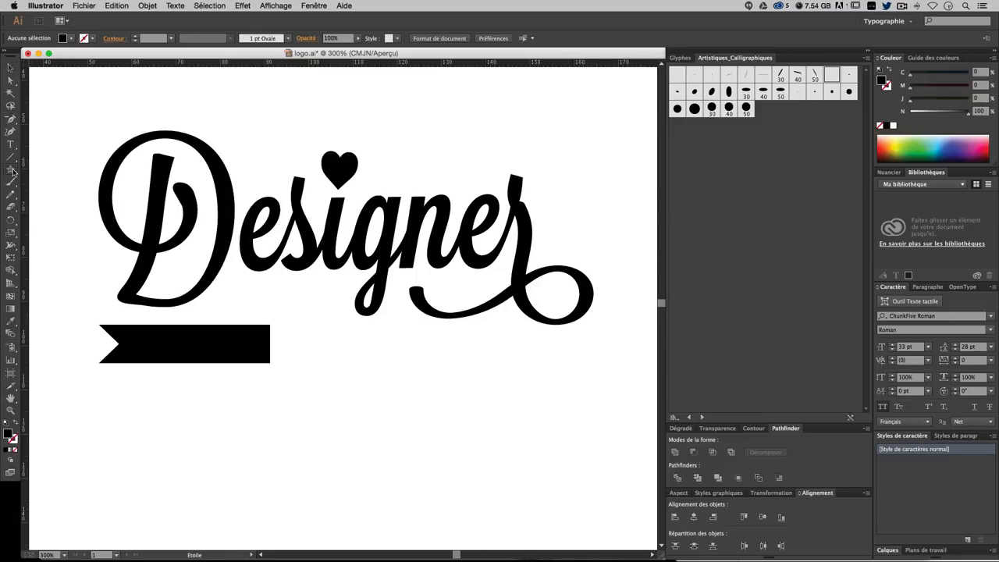
click(352, 342)
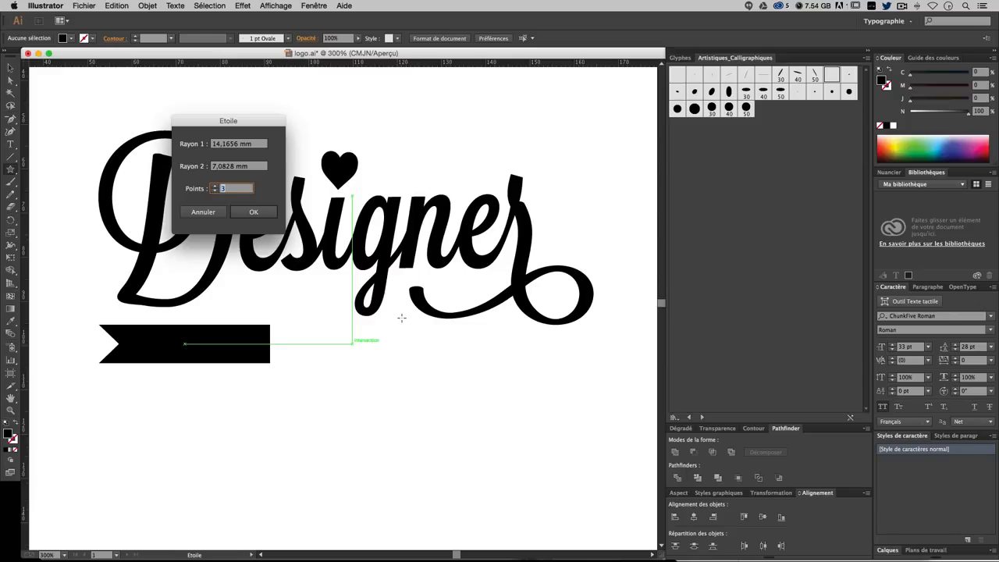
key(Return)
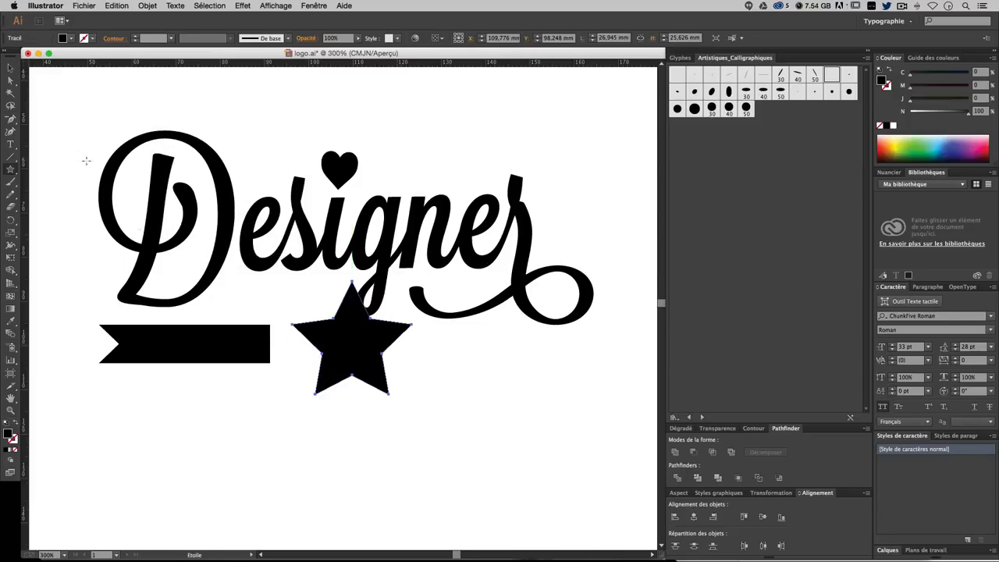
click(893, 126)
click(10, 69)
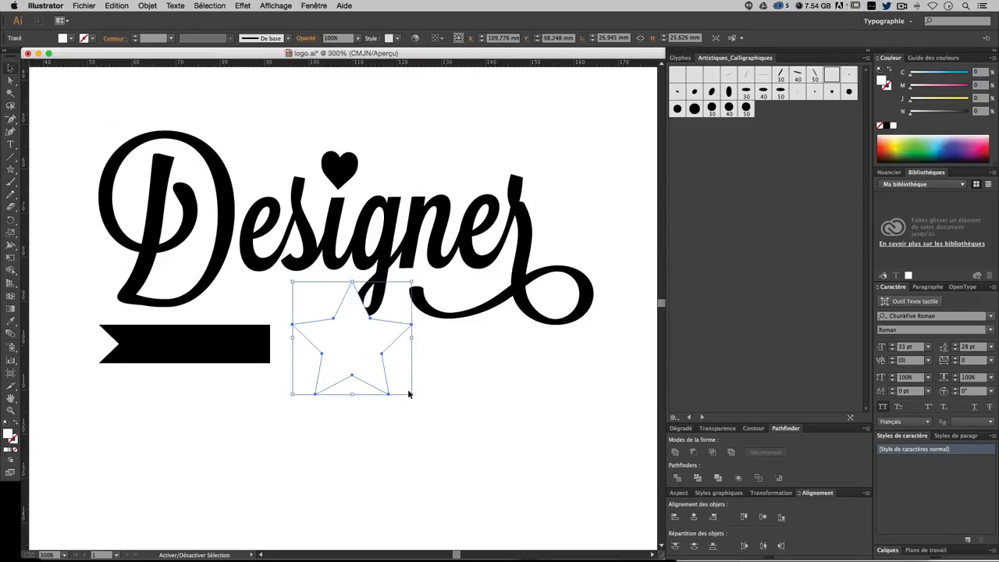
Step: Scale the star down to about 3.5 mm high, place it on the ribbon and duplicate it into a row of three
drag(412, 396, 200, 346)
click(278, 361)
click(345, 367)
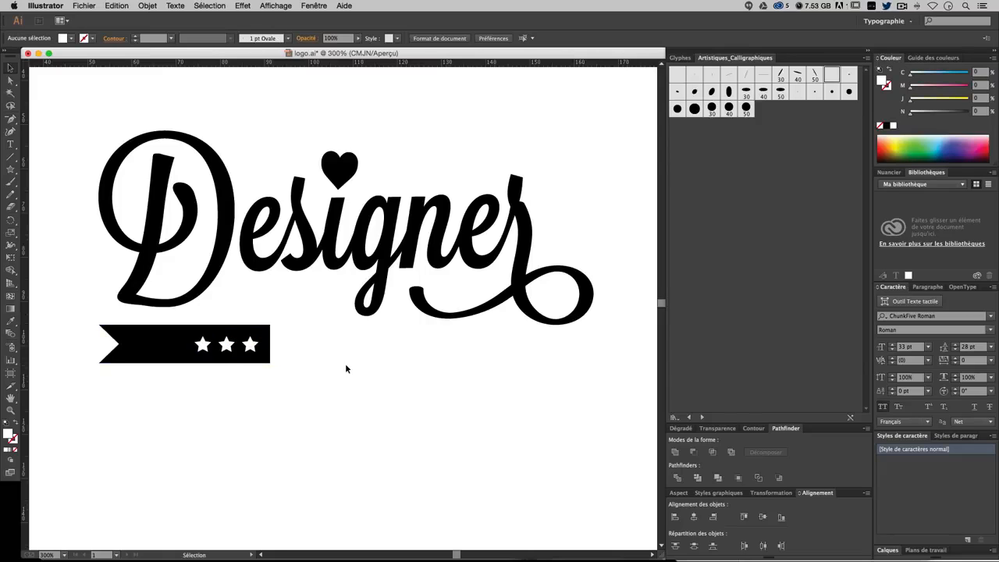
key(super+minus)
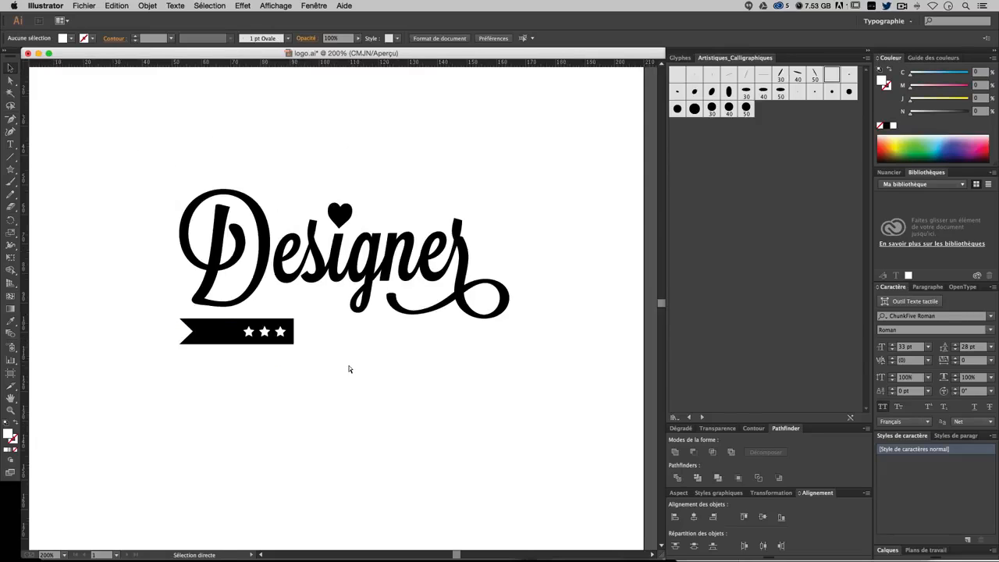
key(super+plus)
Step: Copy the notched ribbon horizontally about 73.3 mm to the right, beneath the swash
click(172, 346)
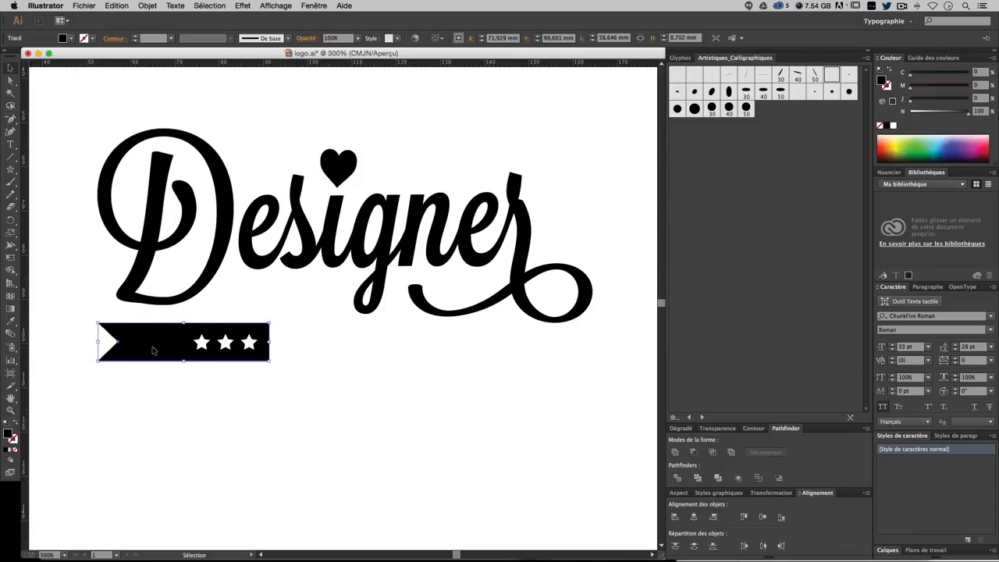
drag(153, 350, 479, 364)
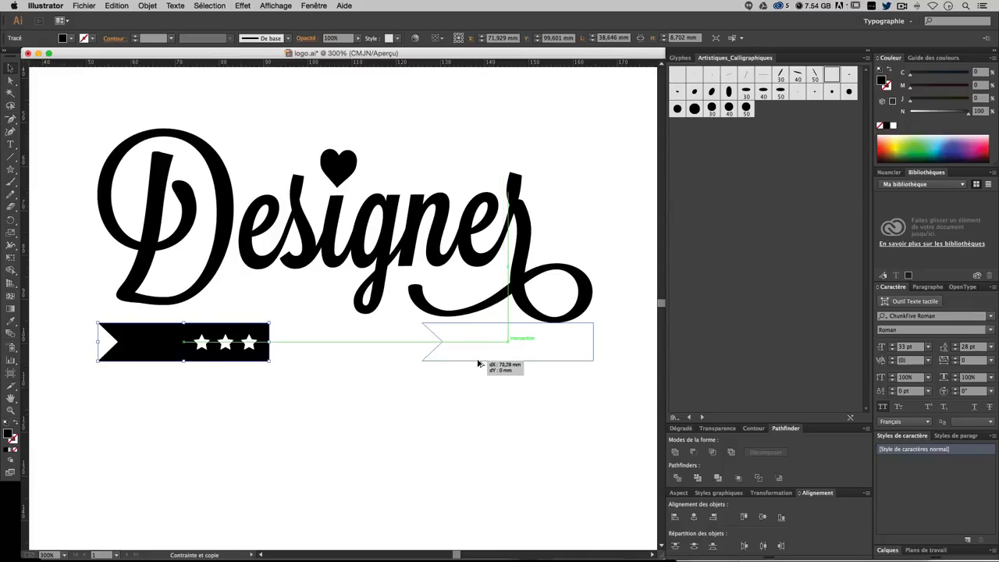
drag(478, 364, 473, 364)
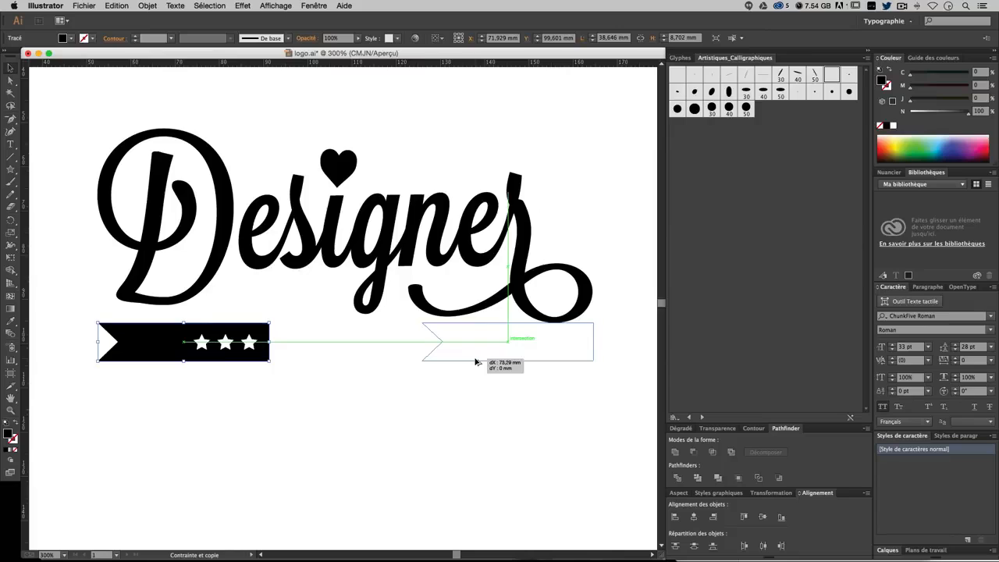
drag(475, 361, 475, 361)
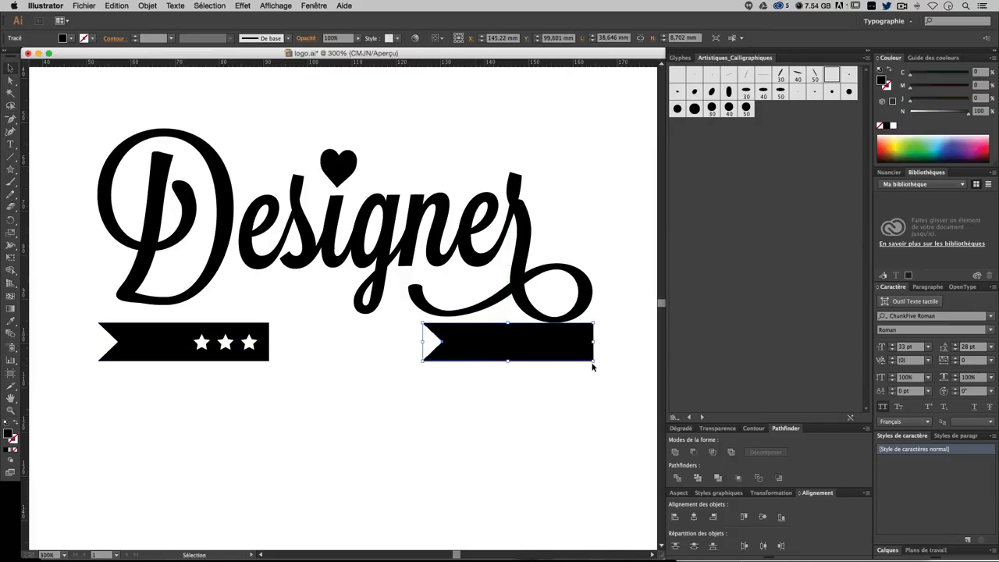
Step: Mirror the copied ribbon horizontally in place so its notch faces right
drag(597, 362, 414, 330)
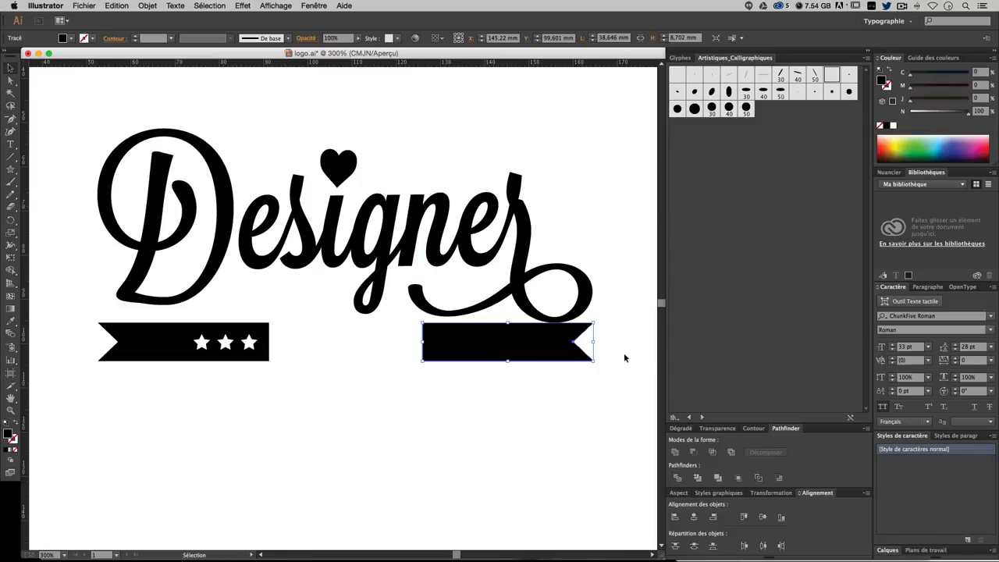
key(super+z)
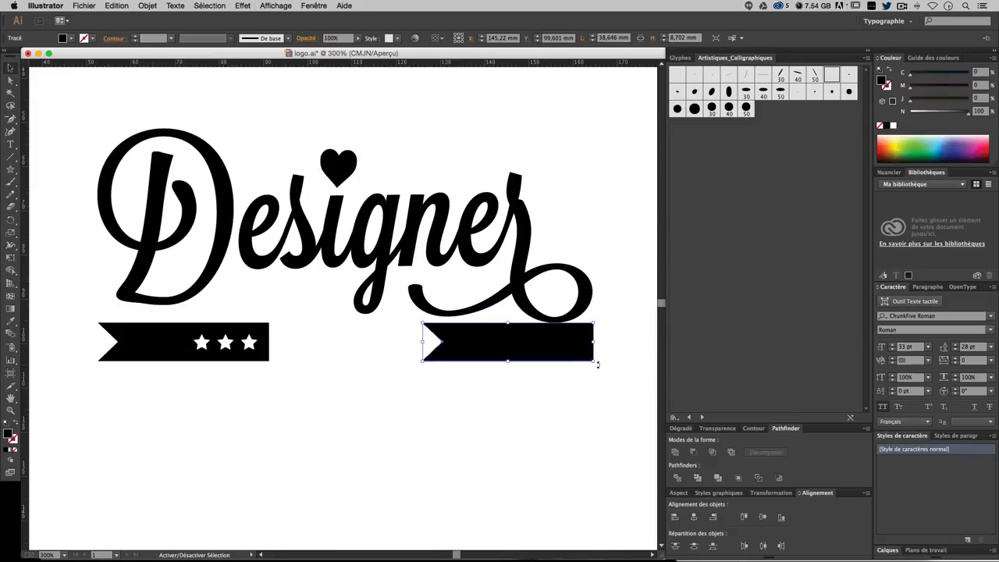
drag(594, 362, 449, 323)
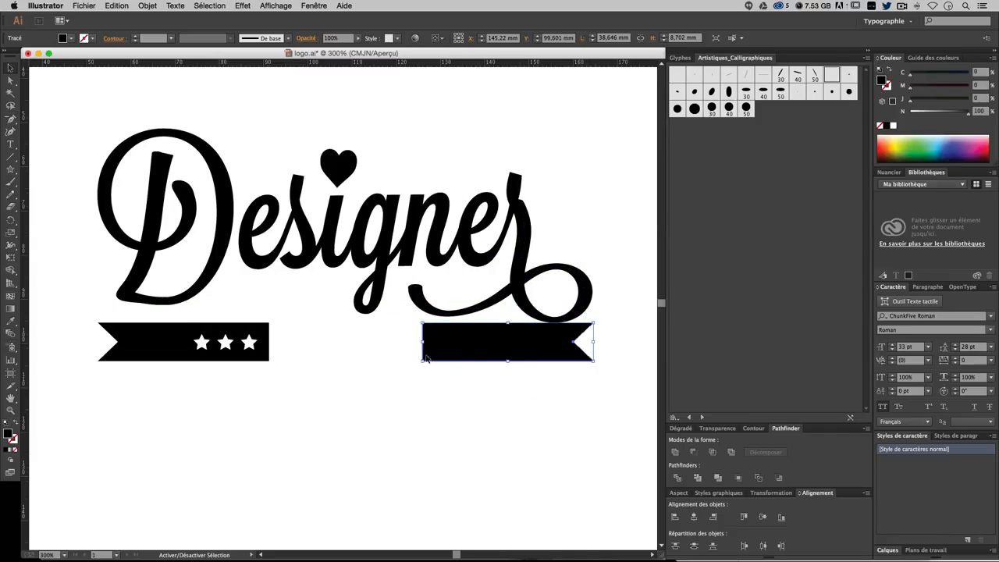
click(641, 436)
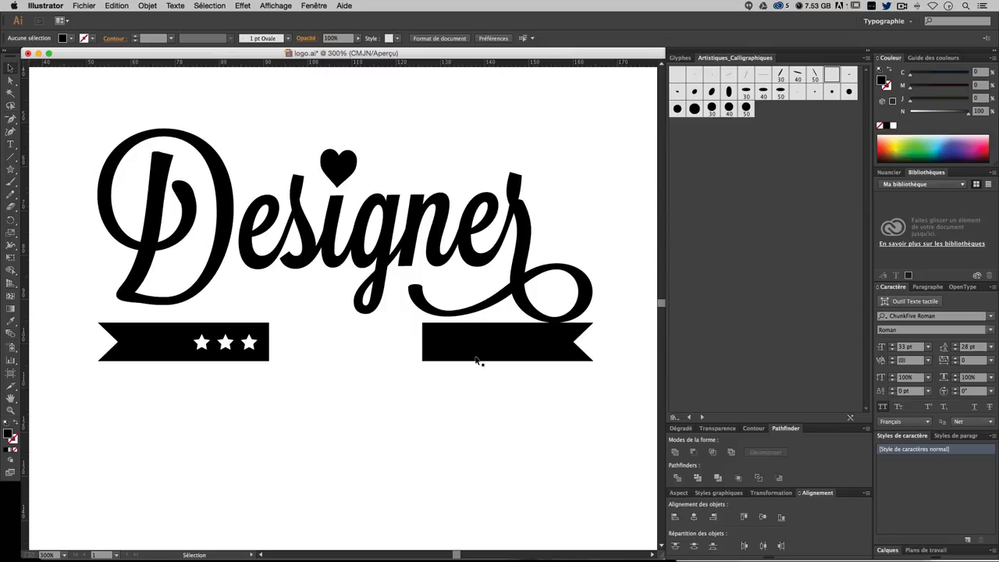
Step: Copy the three white stars horizontally from the left ribbon onto the inner end of the right ribbon
click(249, 345)
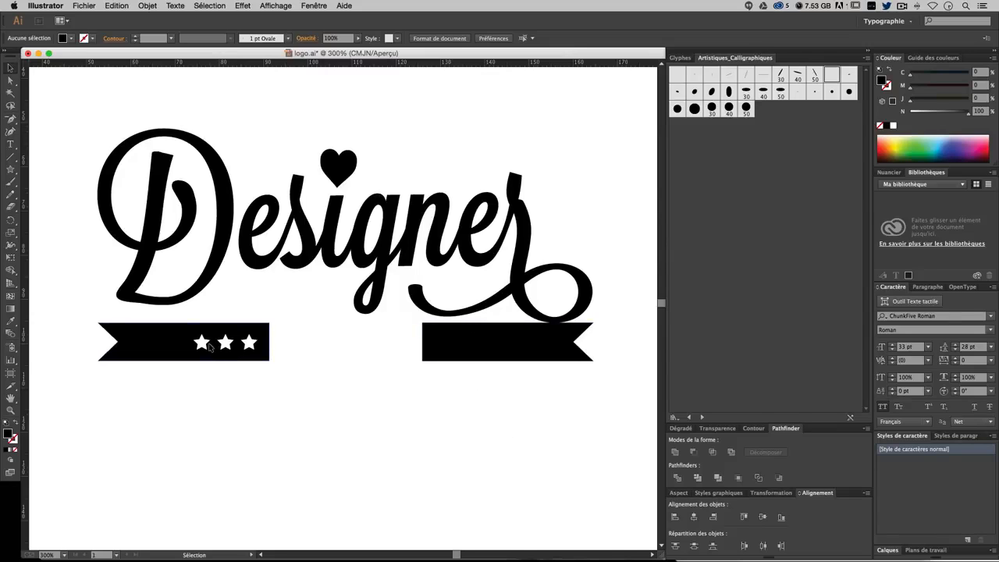
click(202, 343)
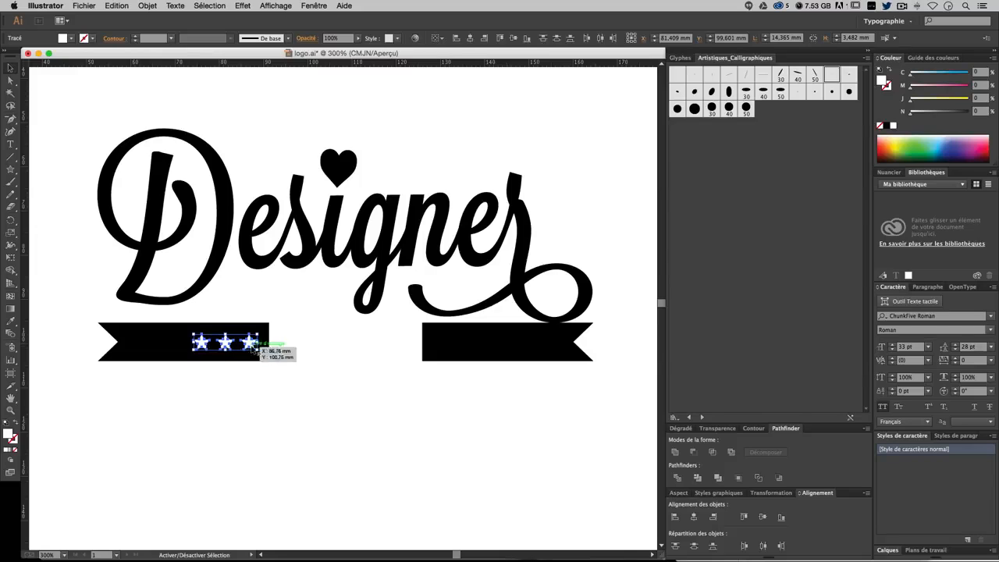
drag(249, 344, 494, 352)
click(472, 465)
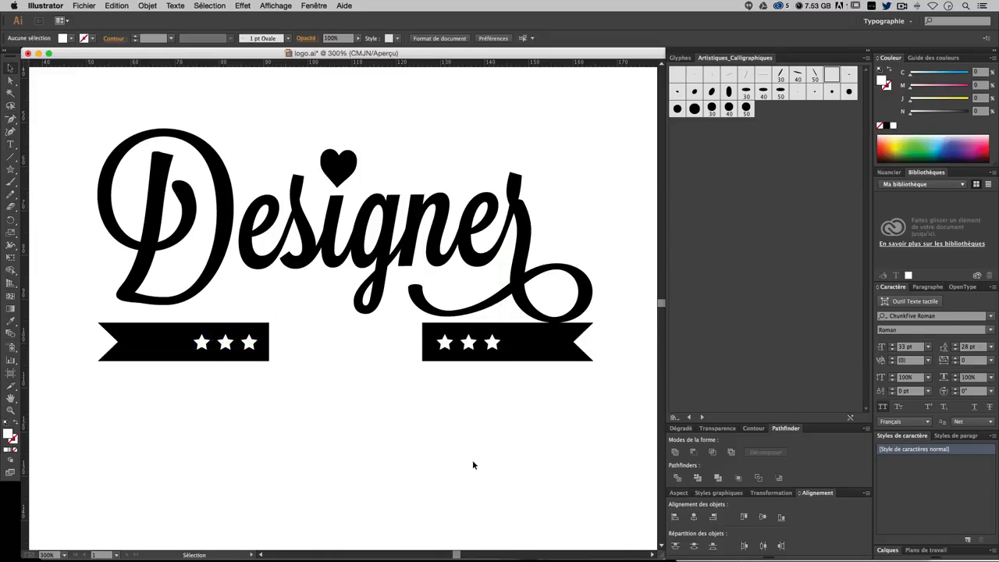
Step: Group the three stars on the right ribbon
click(443, 343)
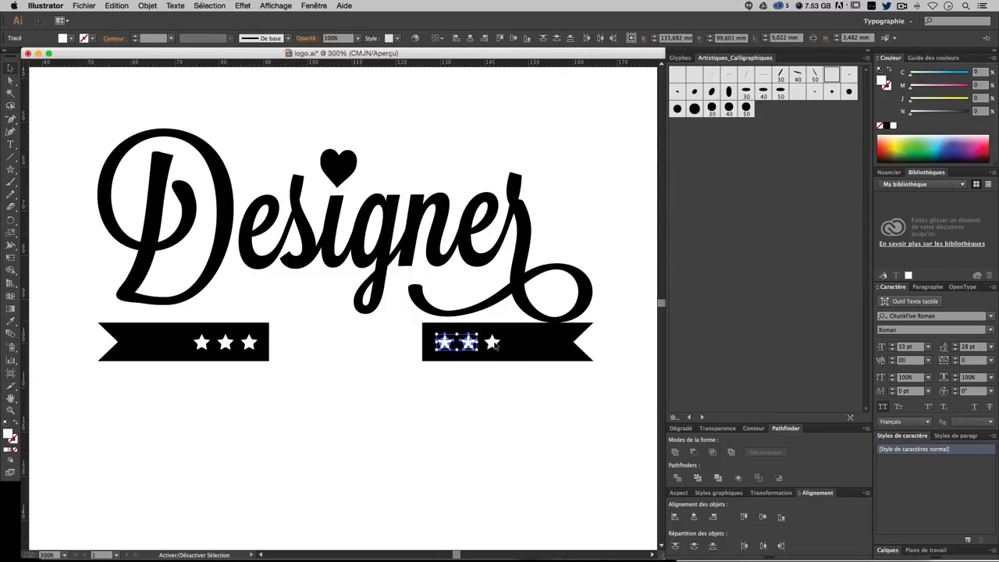
click(469, 376)
click(443, 343)
shift+click(467, 343)
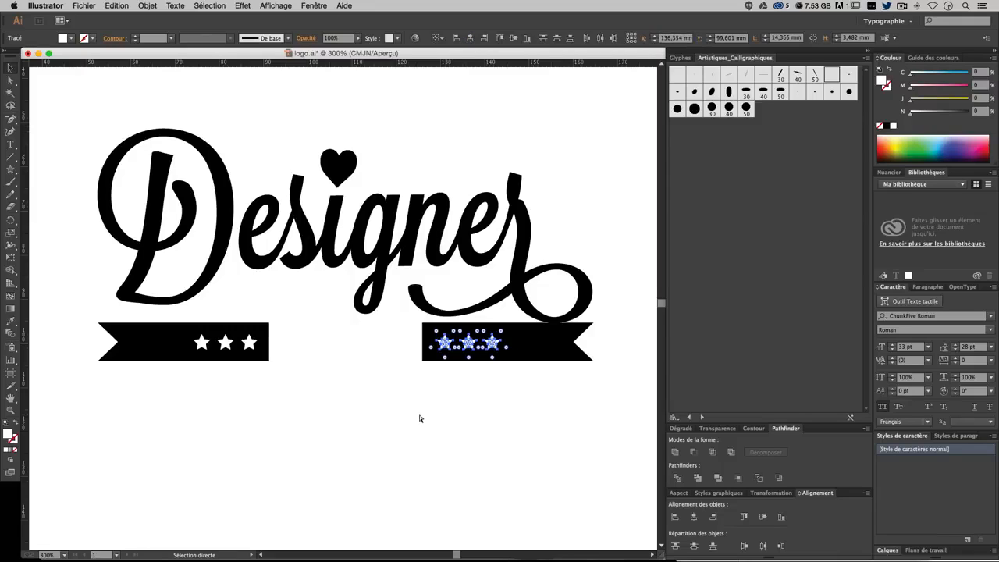
key(super+g)
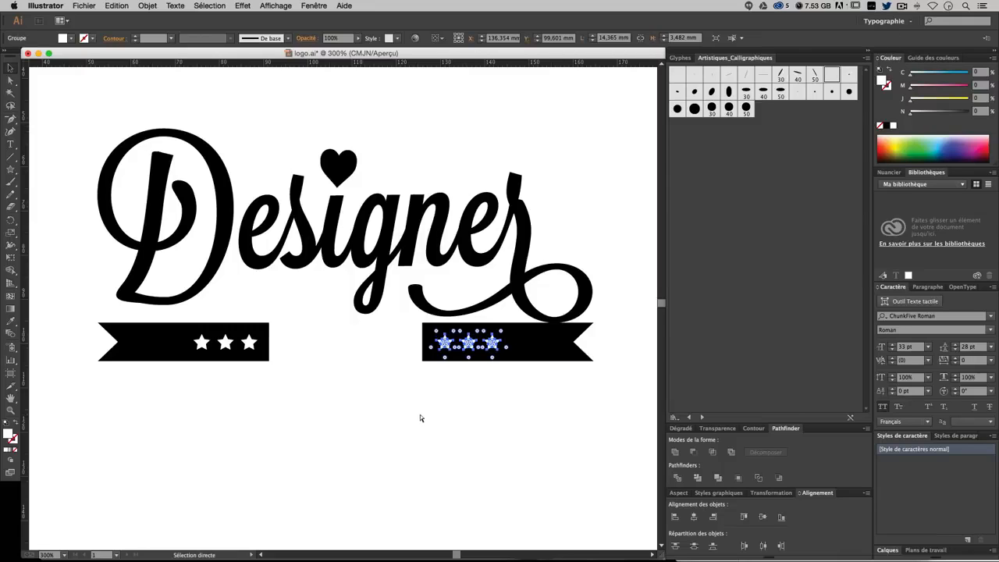
click(471, 401)
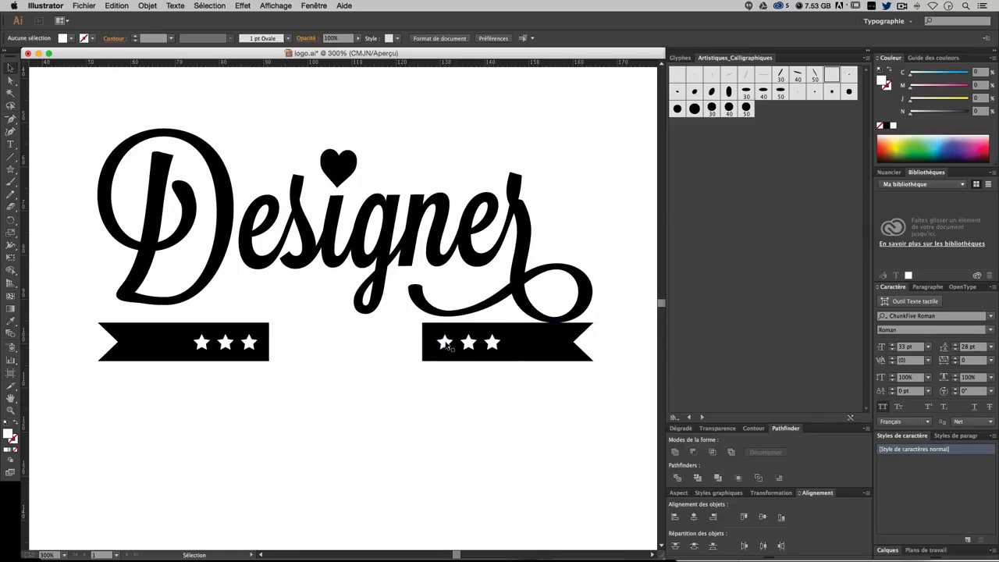
drag(503, 359, 524, 338)
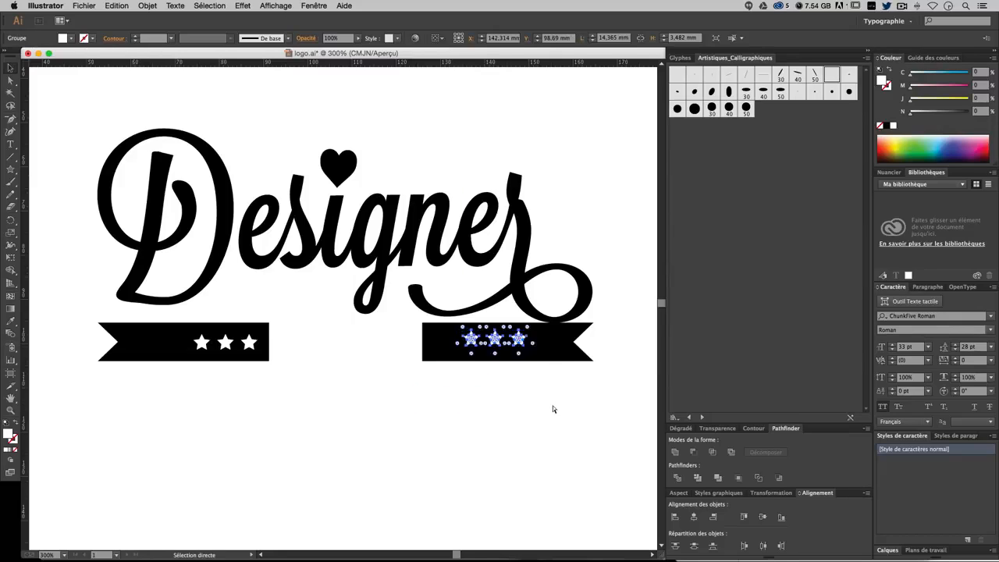
key(super+z)
key(super+z)
key(super+z)
key(super+z)
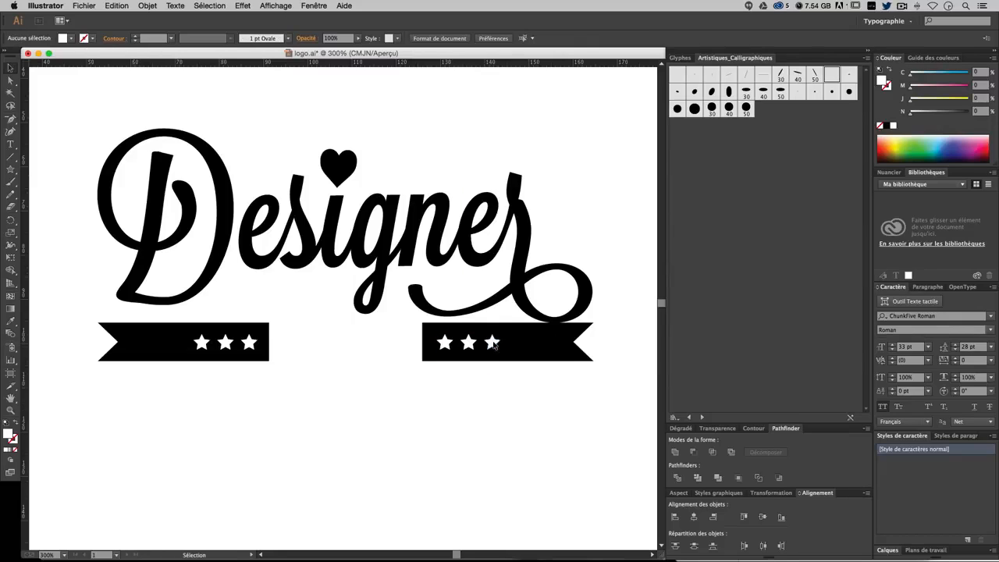
Step: Nudge the star group on the right ribbon slightly to the right, away from the ribbon's inner edge
click(494, 343)
key(Right)
click(511, 387)
Step: Group the three stars on the left ribbon
click(250, 343)
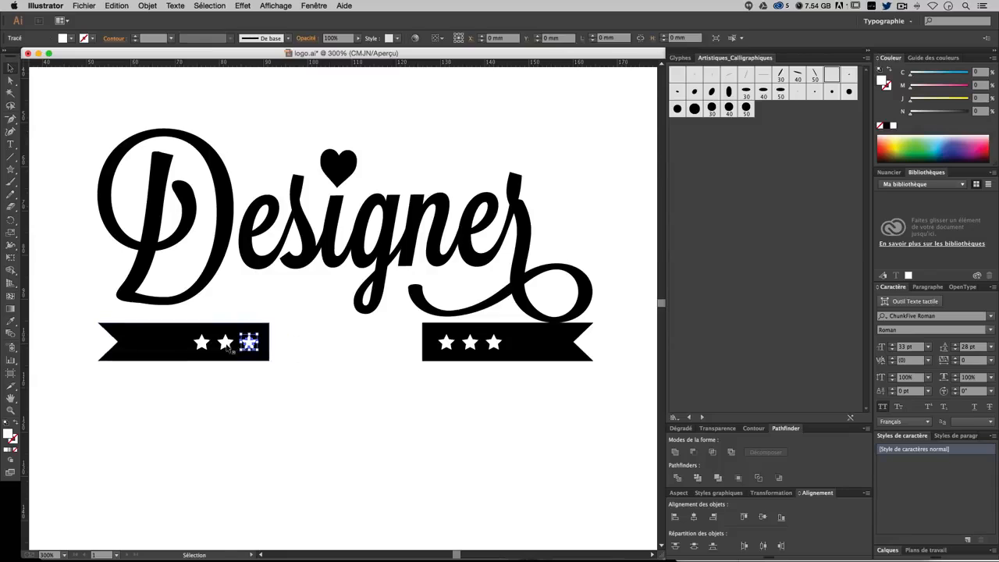
shift+click(226, 342)
shift+click(202, 343)
key(v)
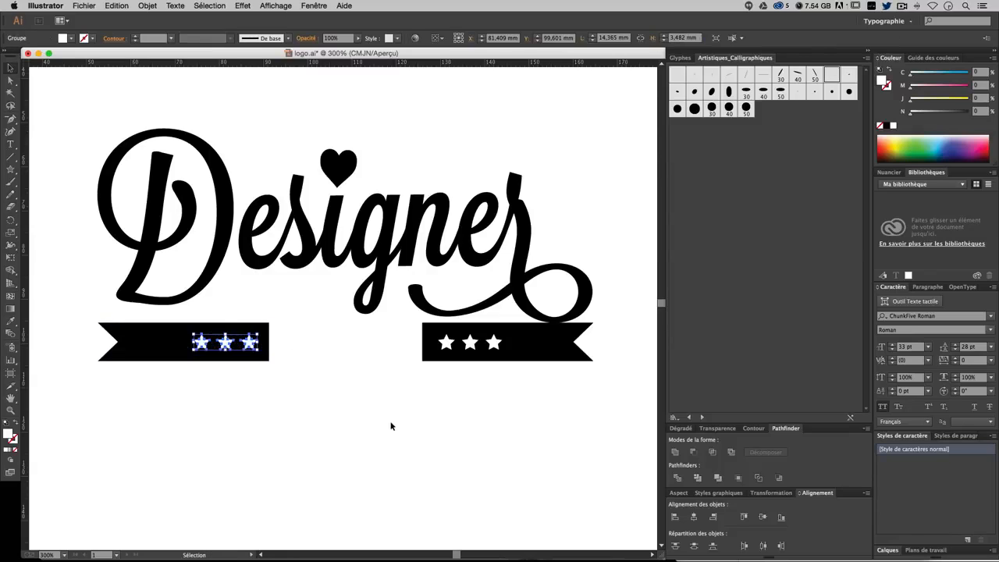
click(391, 424)
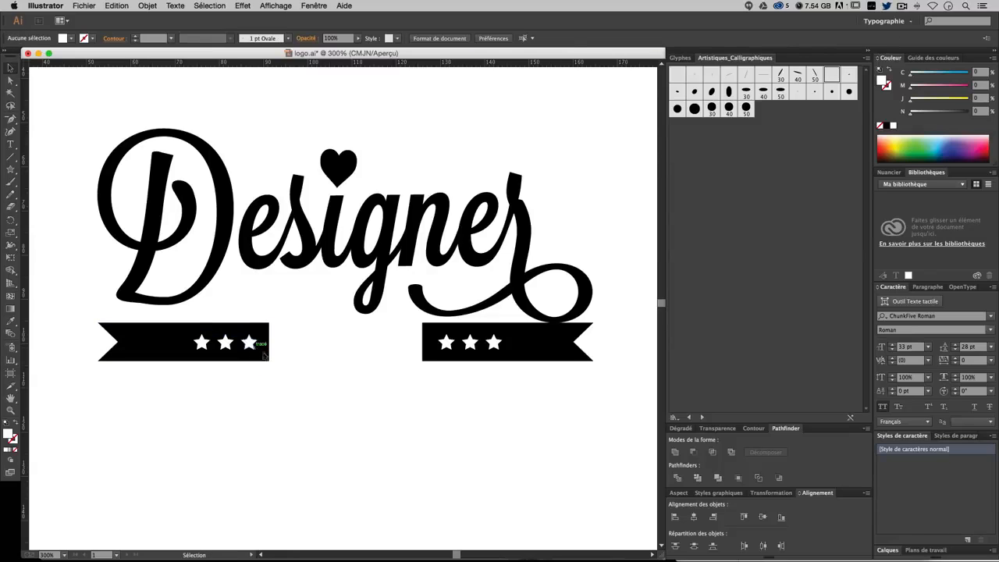
Step: Nudge the star group on the left ribbon slightly to the left, away from the ribbon's inner edge
click(252, 344)
key(Left)
click(455, 385)
click(207, 351)
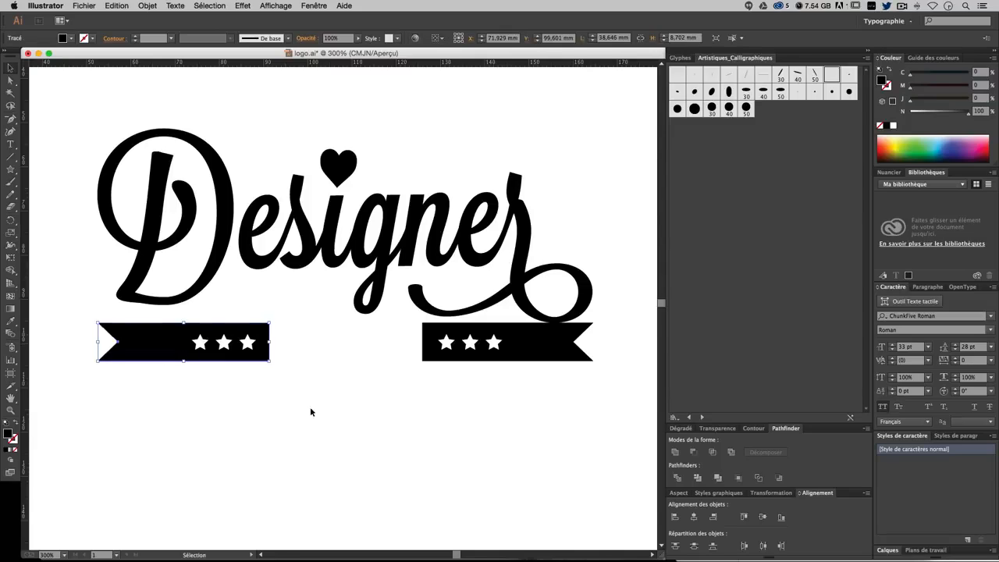
click(341, 425)
Step: Move both ribbons together with their stars straight down, leaving a small gap below the swash of the lettering
drag(342, 383, 376, 337)
drag(550, 364, 219, 295)
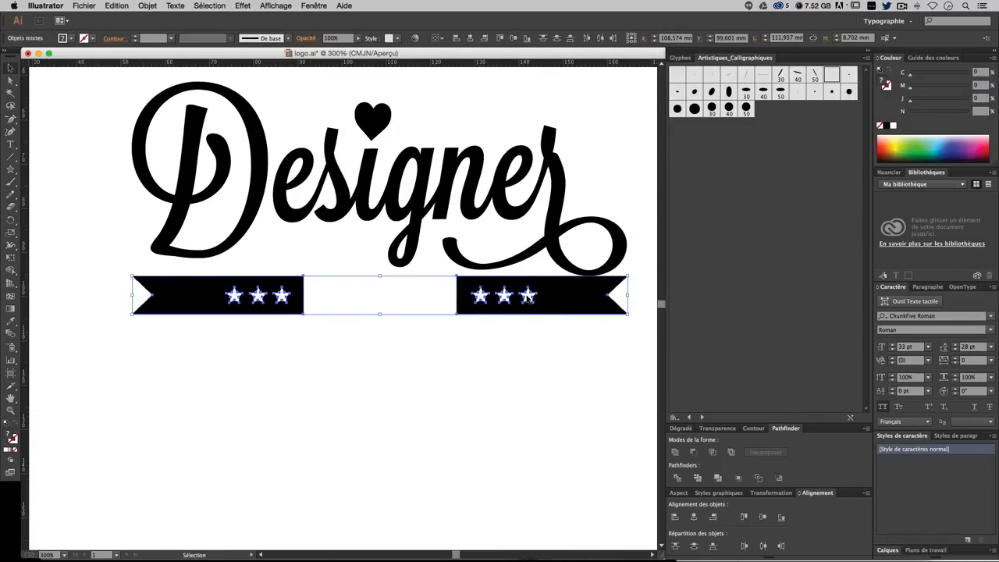
drag(528, 296, 529, 327)
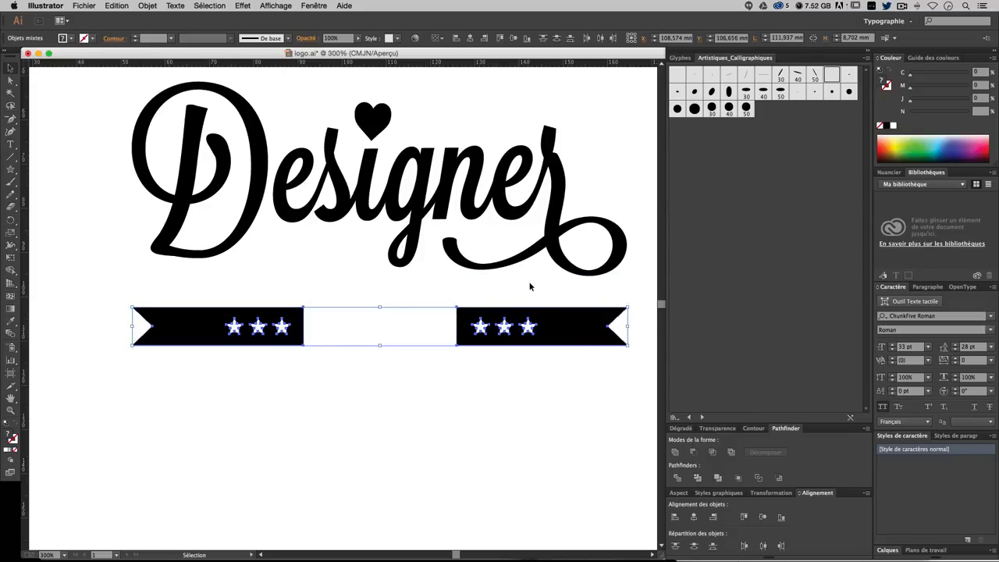
key(Up)
key(Up)
key(Up)
key(Up)
key(Up)
key(Up)
key(Up)
key(Up)
key(Up)
key(Up)
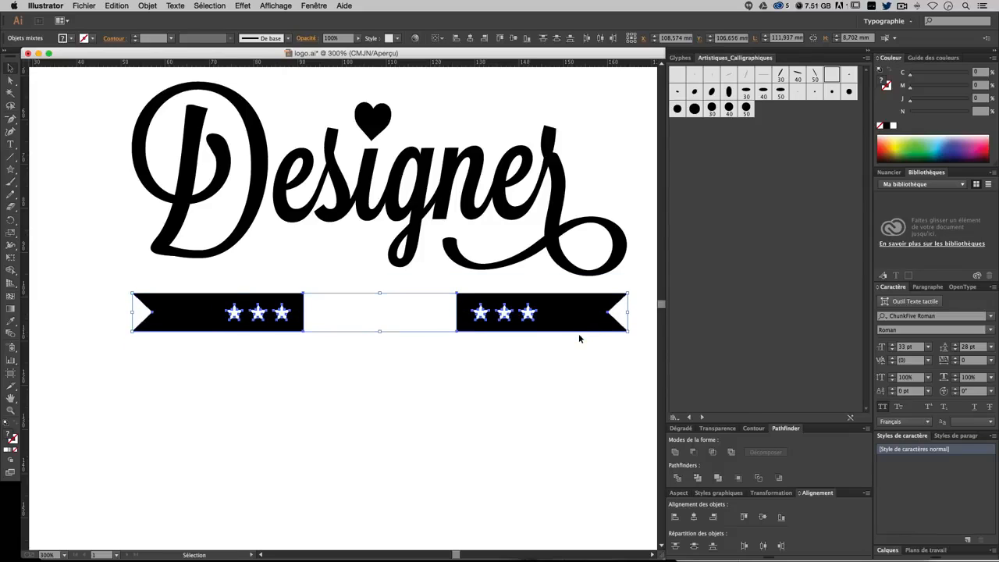
Step: Nudge both ribbons together with their stars slightly upward, closer to the swash of the lettering
key(Up)
key(Up)
key(Down)
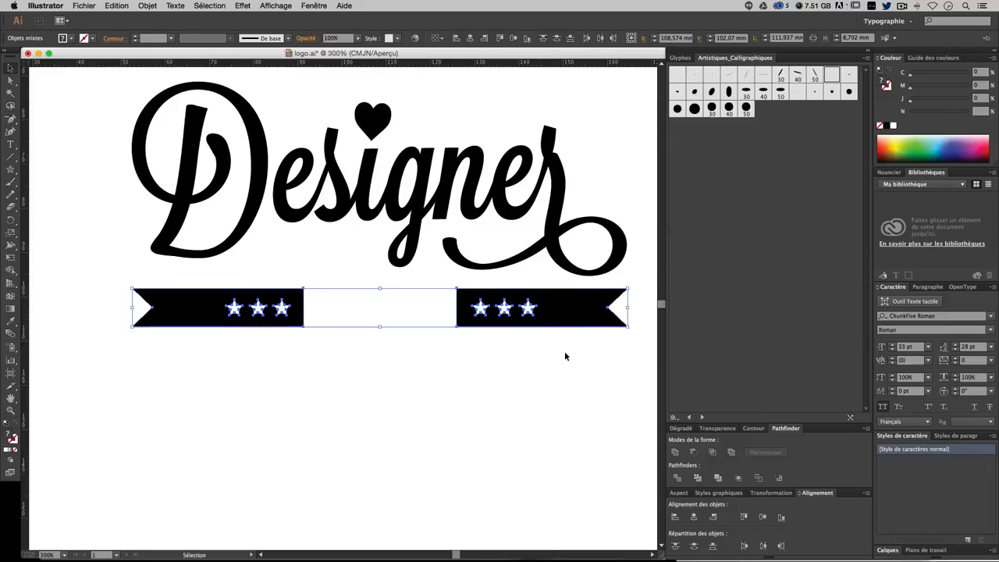
click(563, 355)
mouse_move(484, 361)
mouse_down()
mouse_move(478, 385)
mouse_move(475, 374)
mouse_up()
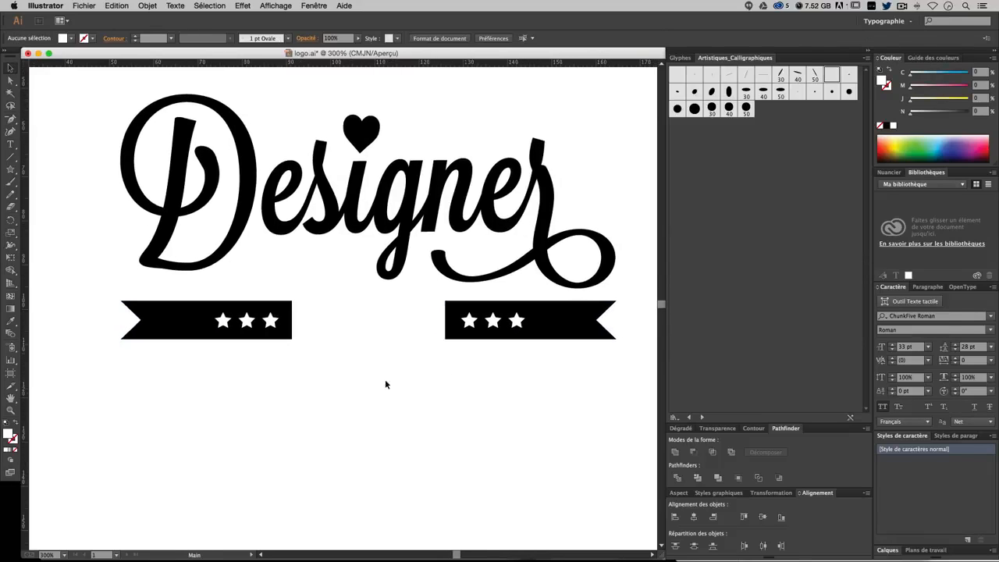
Step: Add the point text "DEPUIS 2007" on two lines below the ribbons, in ChunkFive Roman 33 pt
click(10, 144)
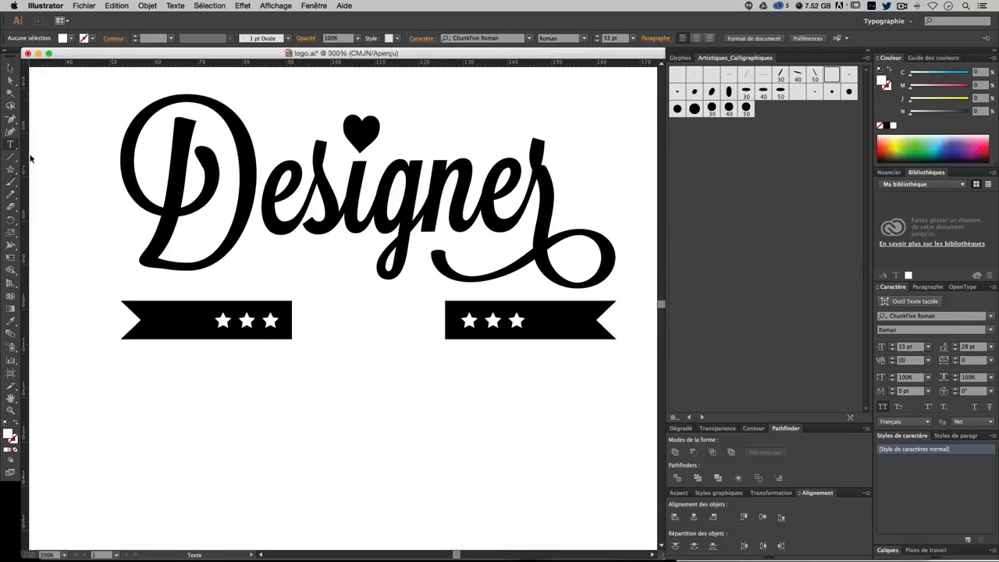
click(324, 445)
text(DEPUIS)
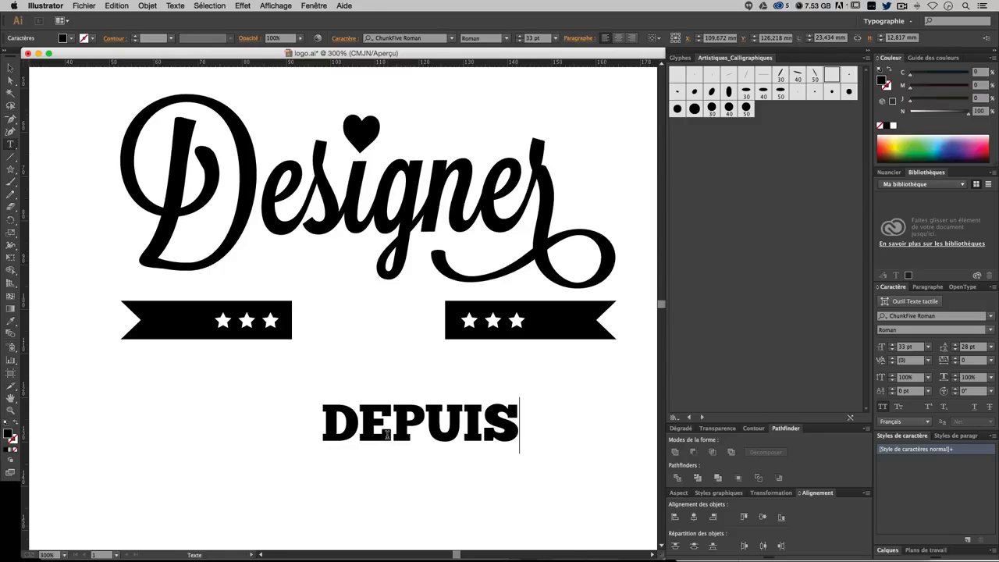
key(Return)
text(2007)
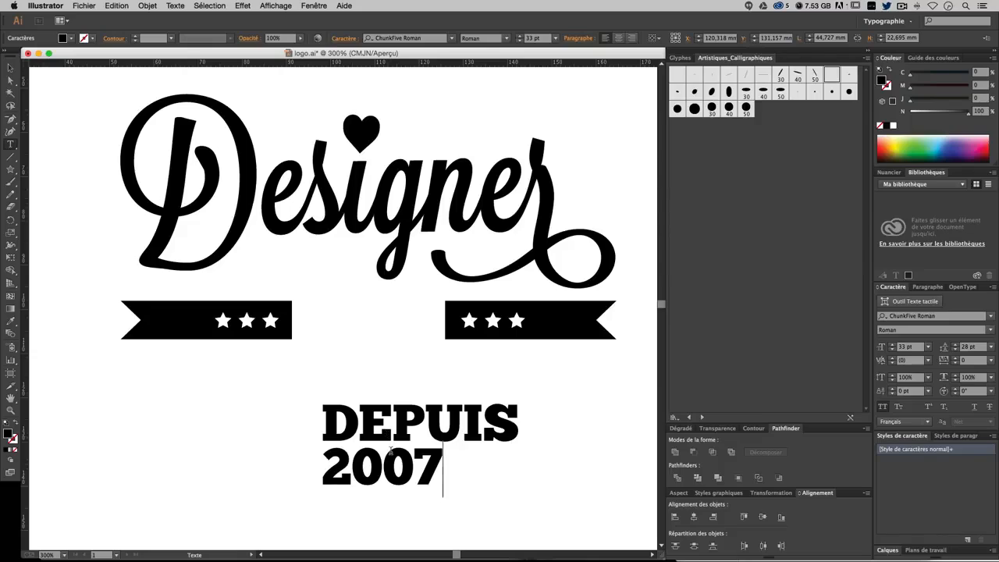
Step: Set the font size of the "2007" line to 53 pt so it spans the width of "DEPUIS"
double_click(390, 450)
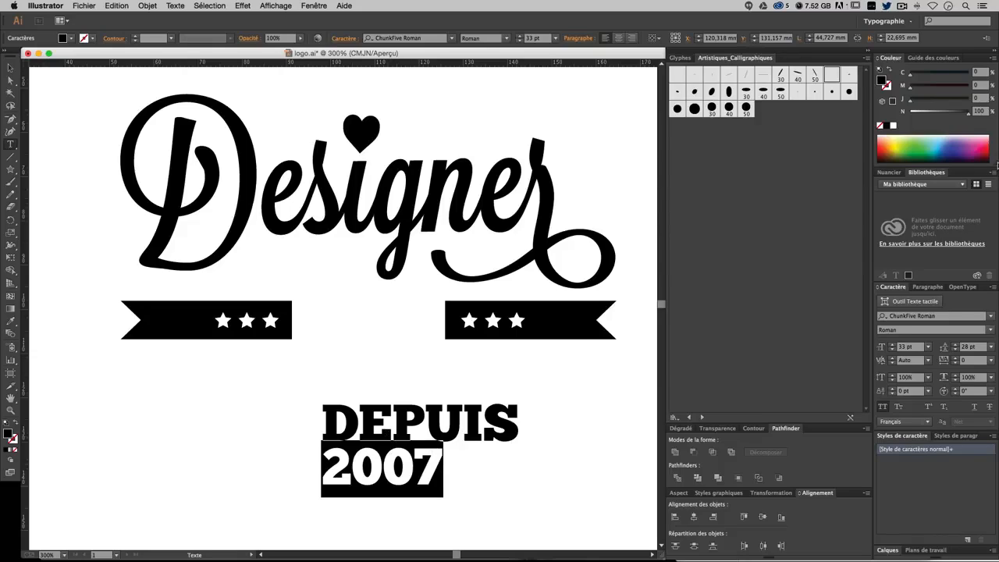
click(907, 346)
text(53)
key(Return)
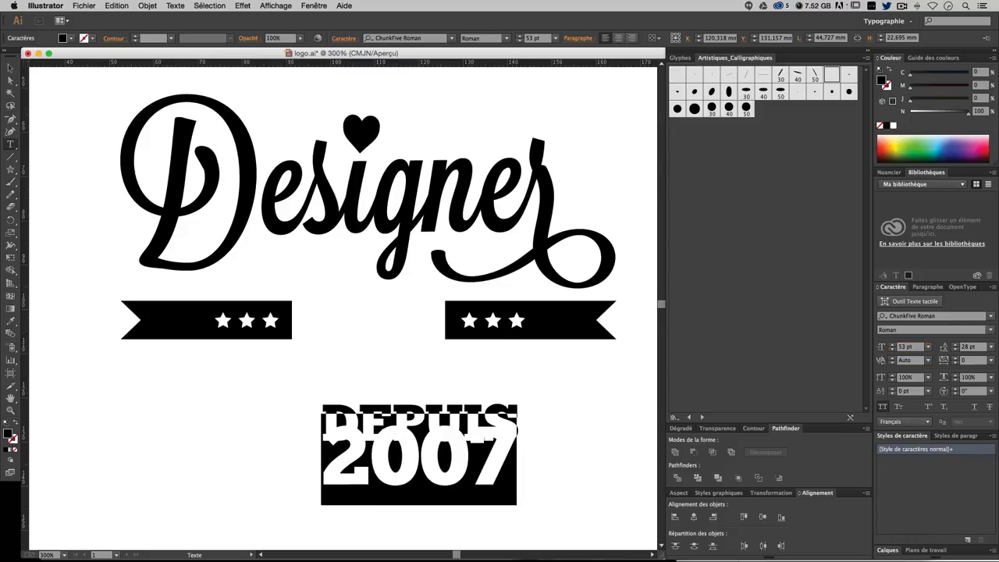
click(528, 474)
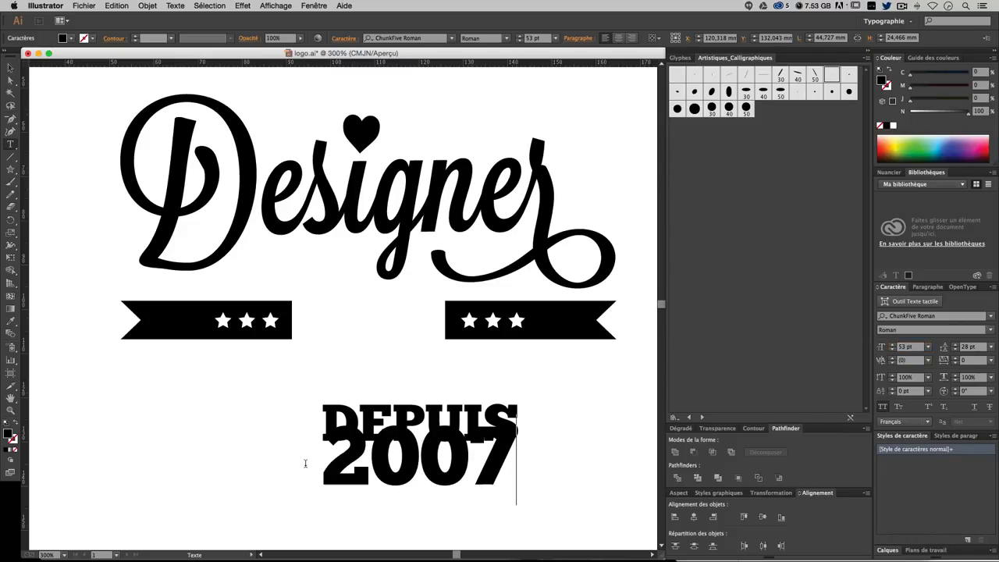
Step: Set the leading of both lines of the "DEPUIS 2007" text to 43 pt
drag(396, 468, 214, 397)
click(519, 470)
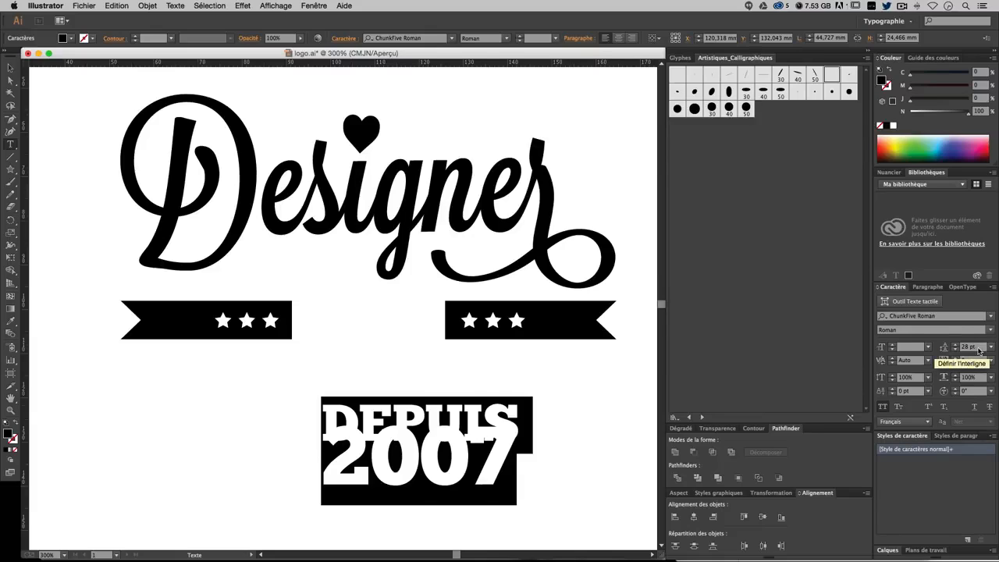
click(976, 348)
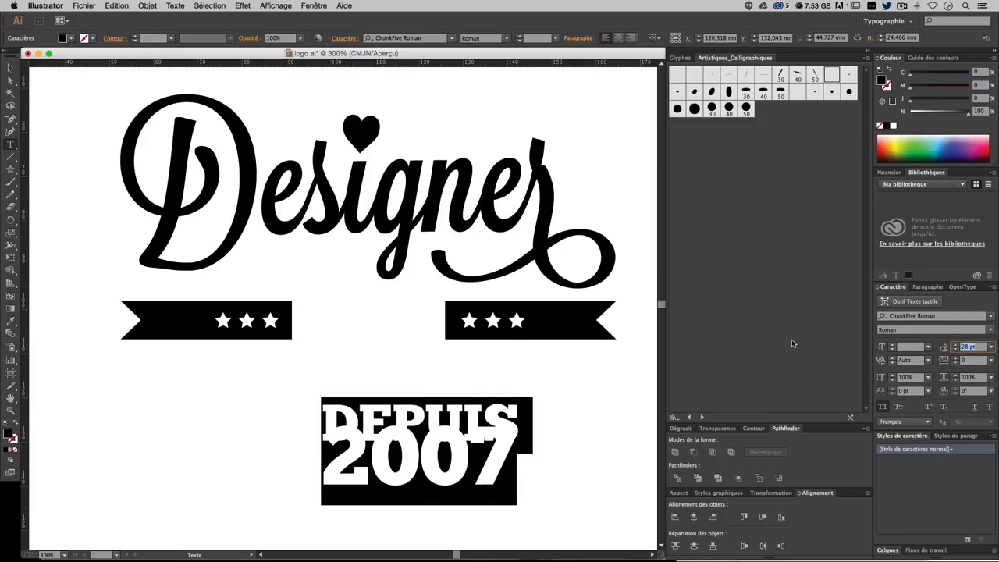
text(45)
key(Return)
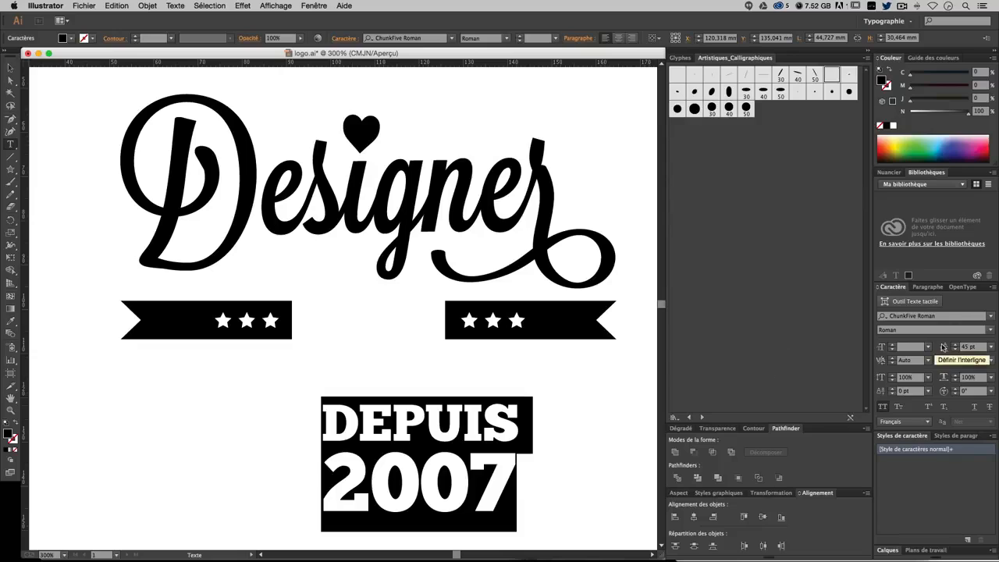
drag(978, 348, 921, 351)
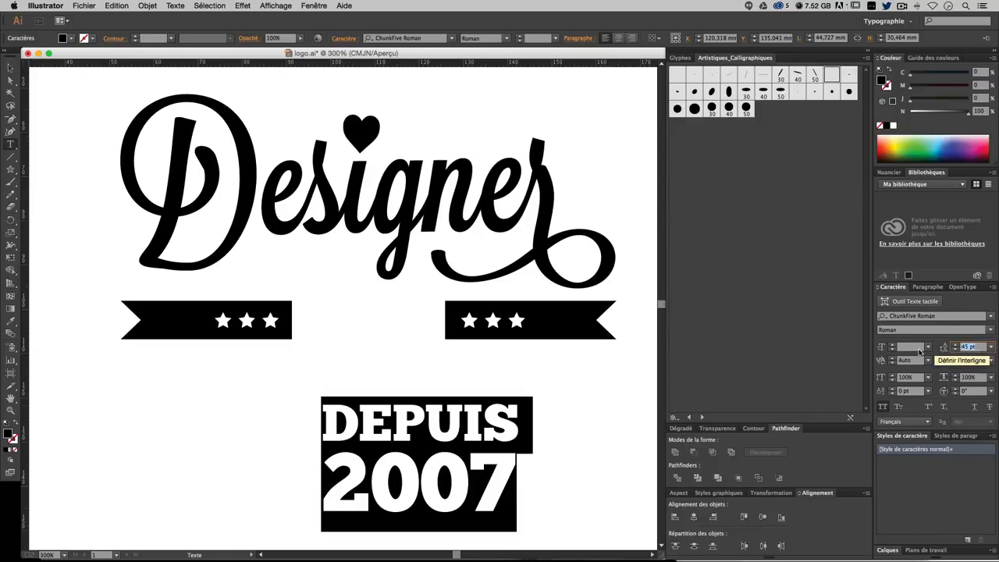
text(43)
key(Return)
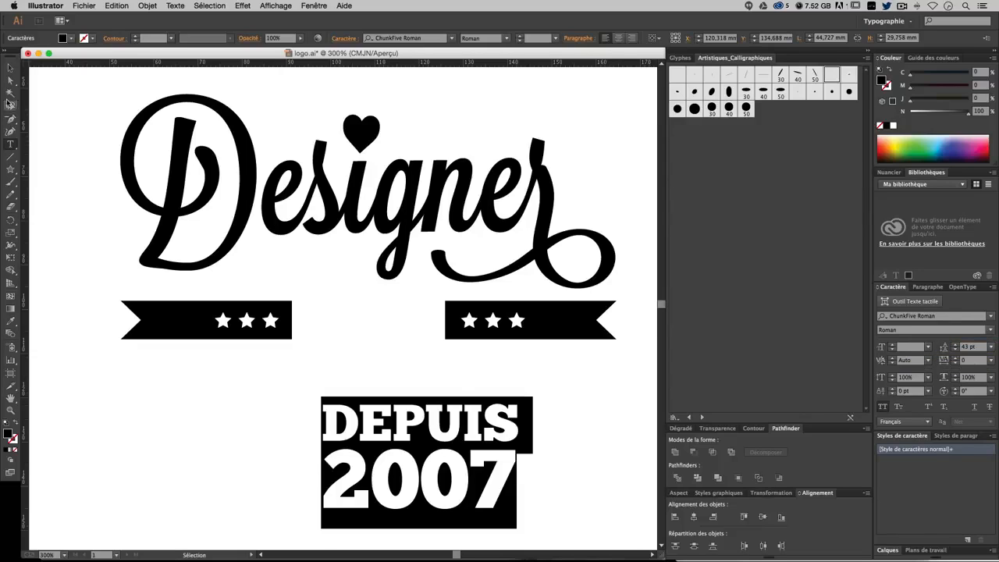
Step: Scale the "DEPUIS 2007" text down to about 17 mm wide, matching the ribbon height, and place it in the gap between the ribbons
click(10, 69)
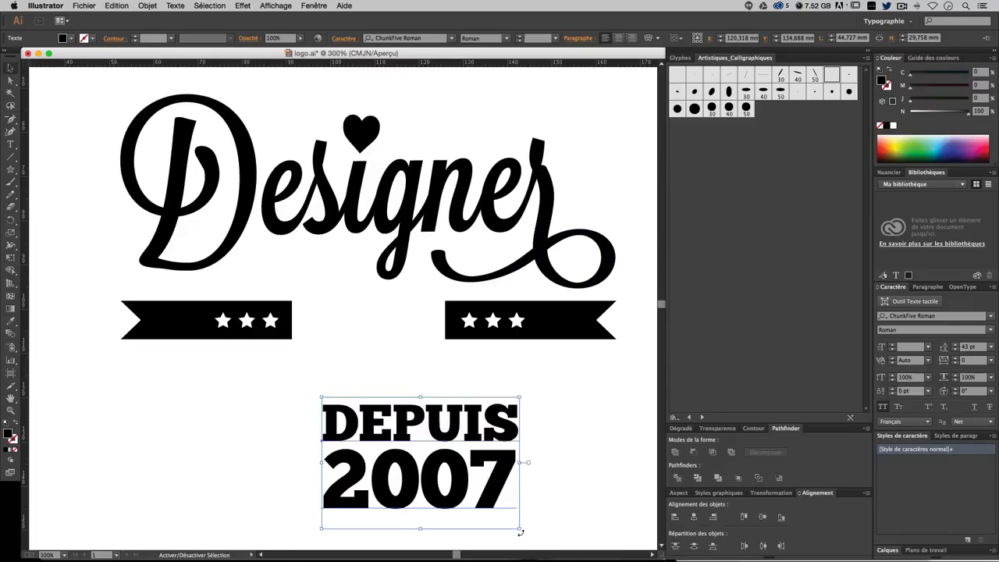
drag(520, 529, 360, 349)
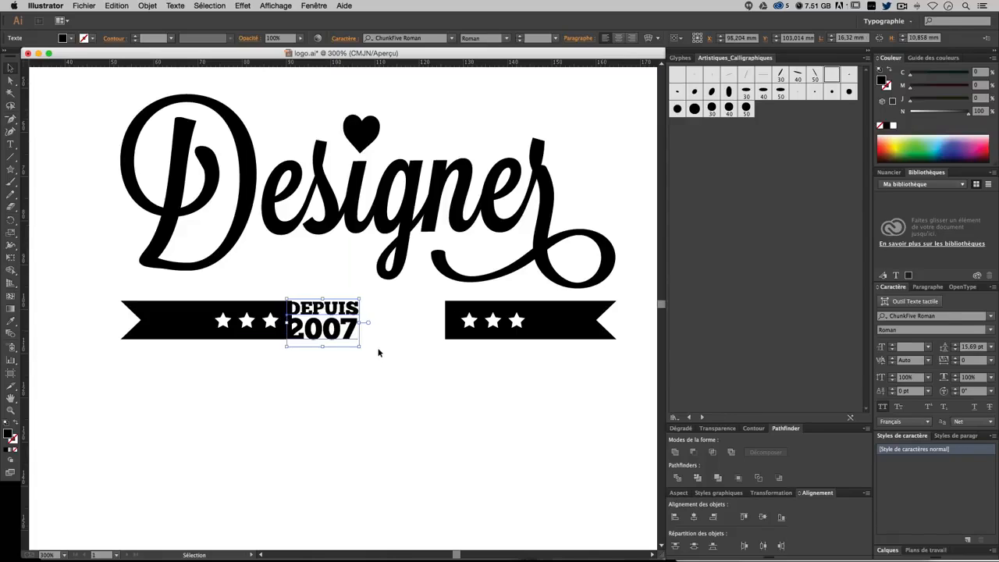
click(379, 350)
click(359, 306)
drag(360, 299, 365, 295)
click(383, 352)
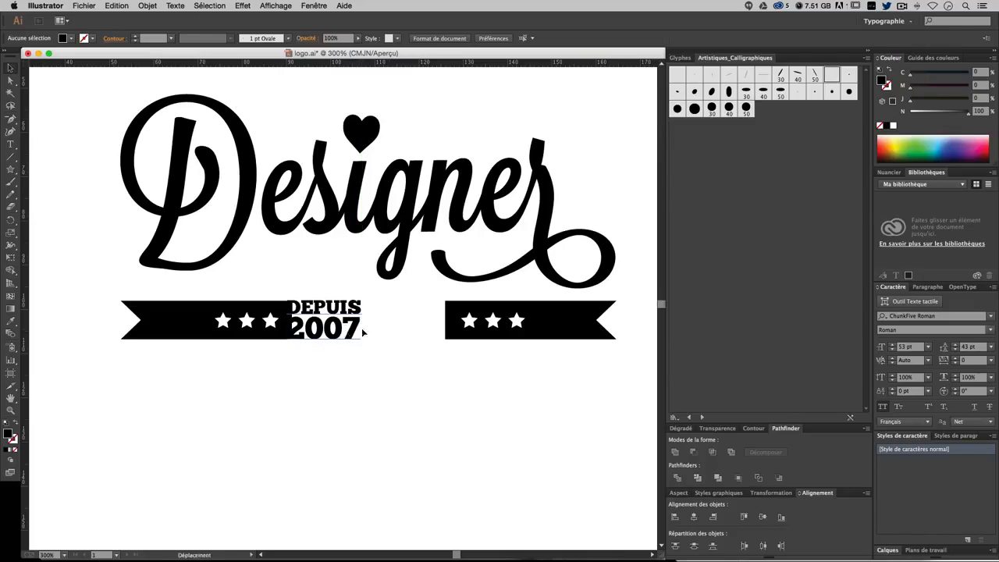
drag(363, 332, 406, 331)
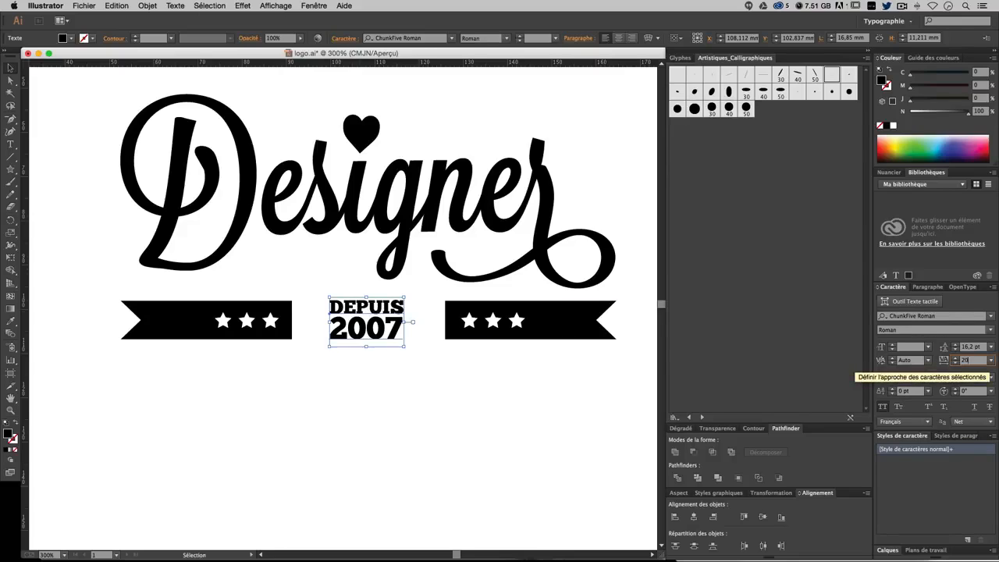
Step: Set the tracking of the "DEPUIS 2007" text to 200 and recentre it between the two ribbons
text(0)
key(Return)
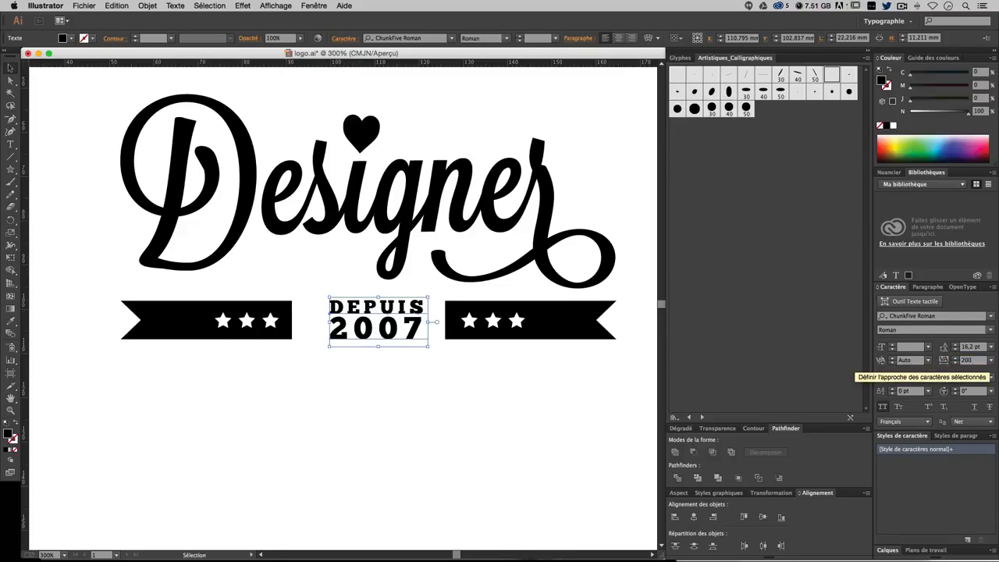
click(575, 413)
drag(390, 334, 381, 334)
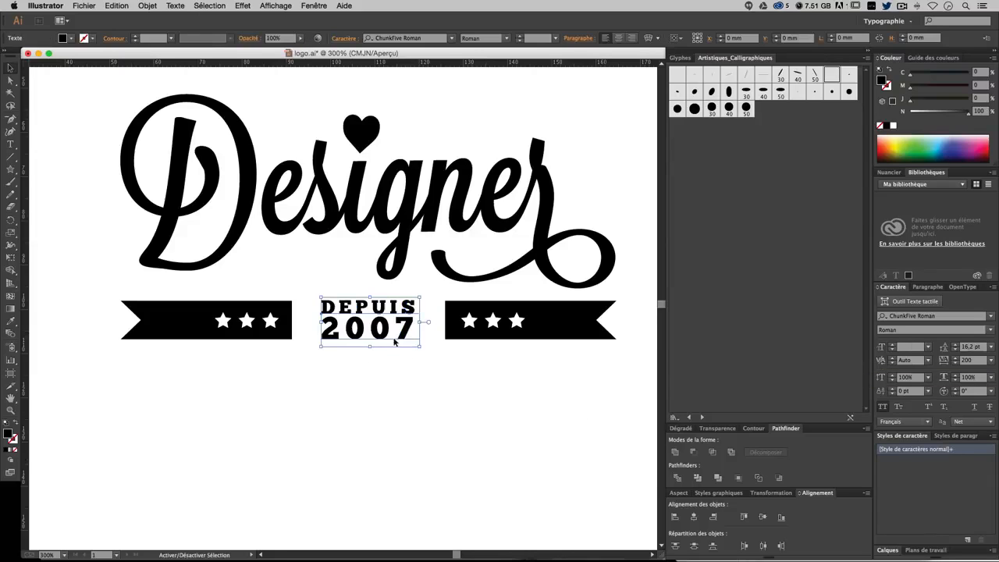
click(440, 380)
key(super+minus)
key(super+minus)
key(super+minus)
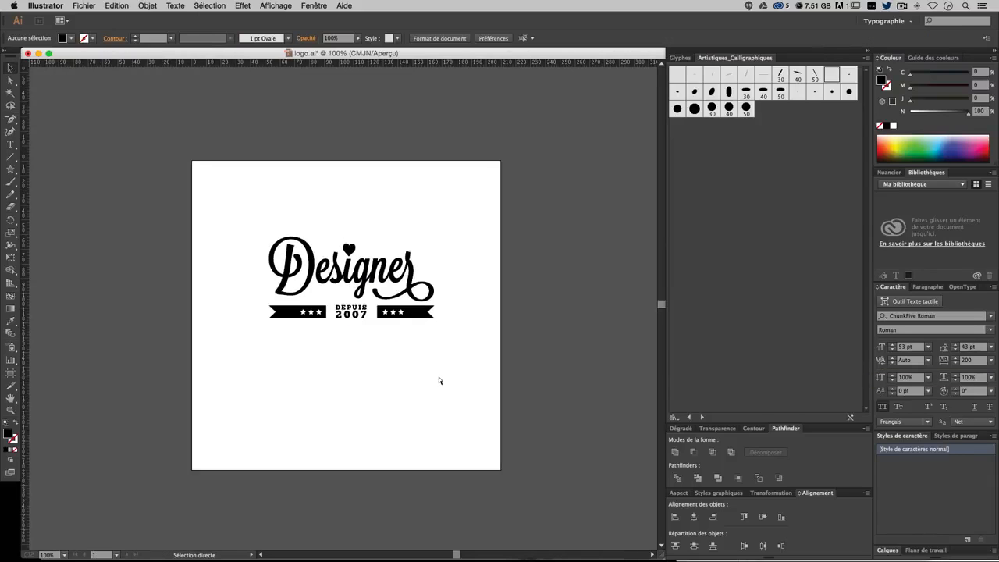
key(super+plus)
key(super+plus)
key(super+plus)
Step: Widen both ribbons to about 41 mm each, narrowing the gaps beside the "DEPUIS 2007" text
click(287, 318)
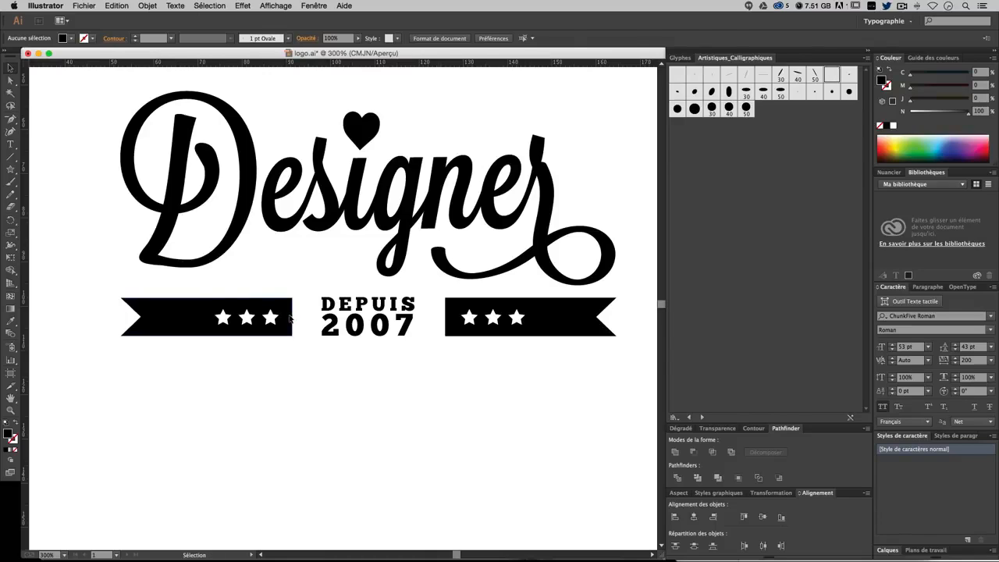
shift+click(450, 320)
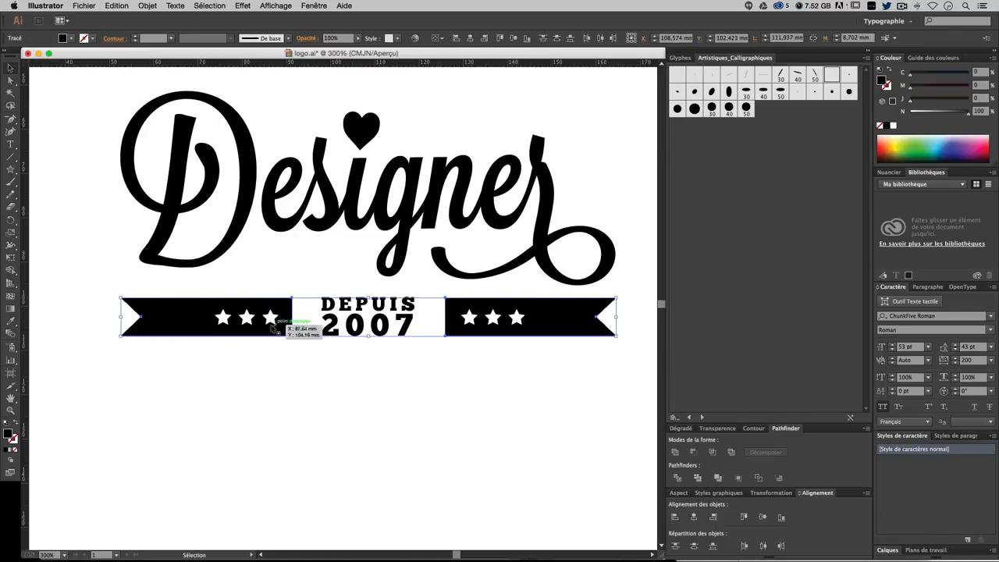
click(297, 352)
click(291, 327)
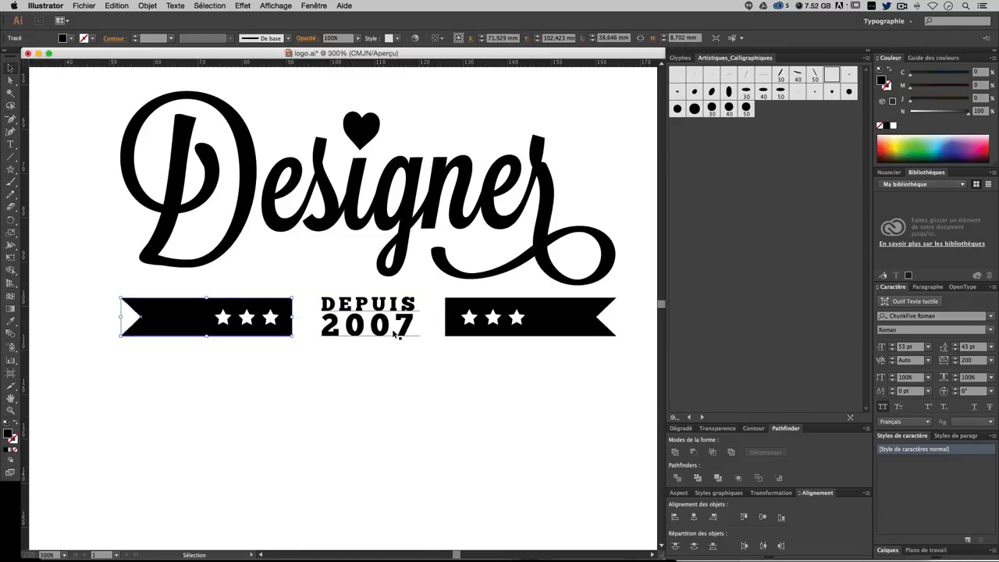
shift+click(455, 326)
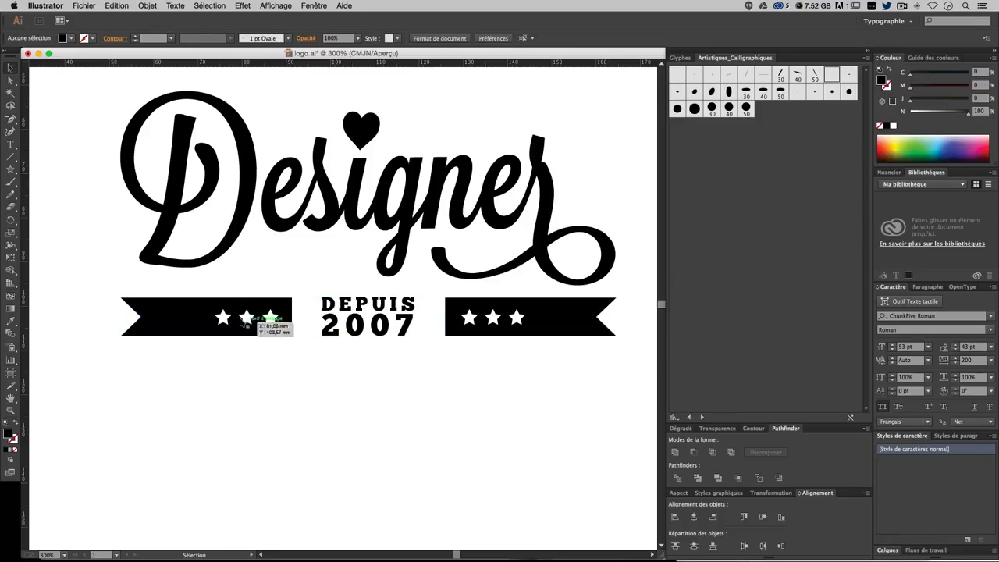
click(438, 391)
click(268, 323)
scroll(523, 367, down, 2)
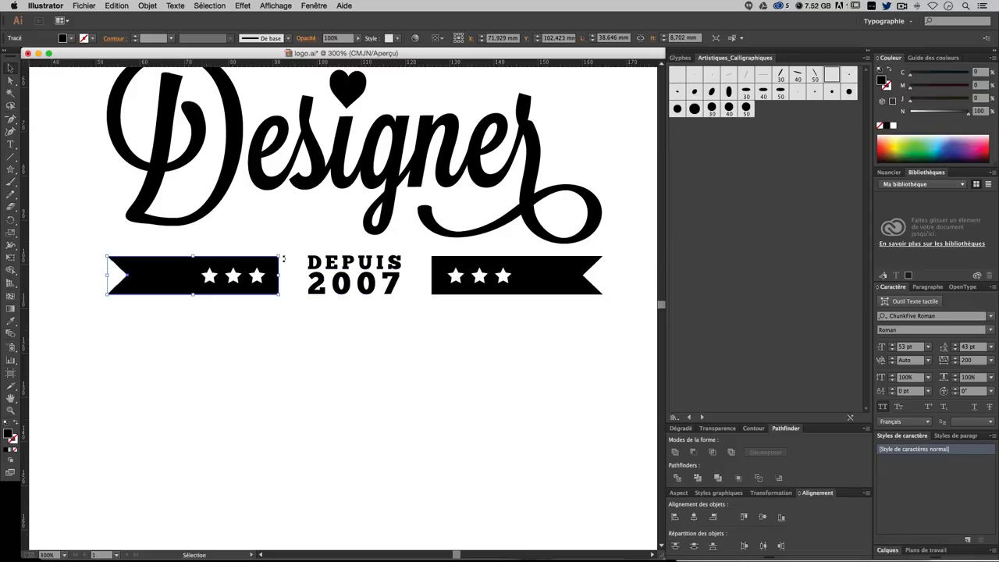
shift+click(449, 266)
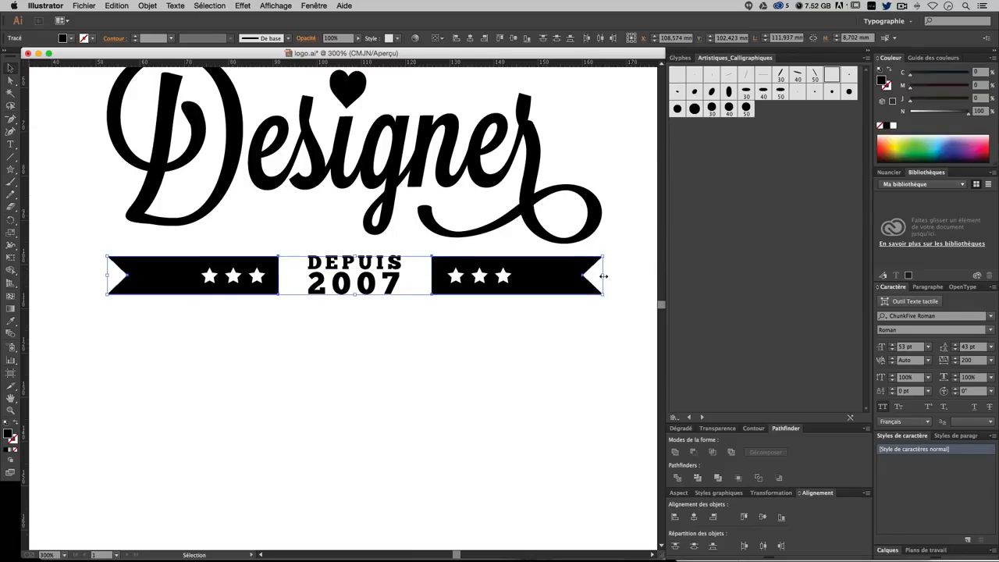
drag(603, 276, 571, 279)
click(598, 314)
Step: Place a vertical guide at the outer edge of the final swash and nudge the right ribbon left until its end meets the guide
drag(28, 360, 602, 187)
key(super+semicolon)
key(super+shift+b)
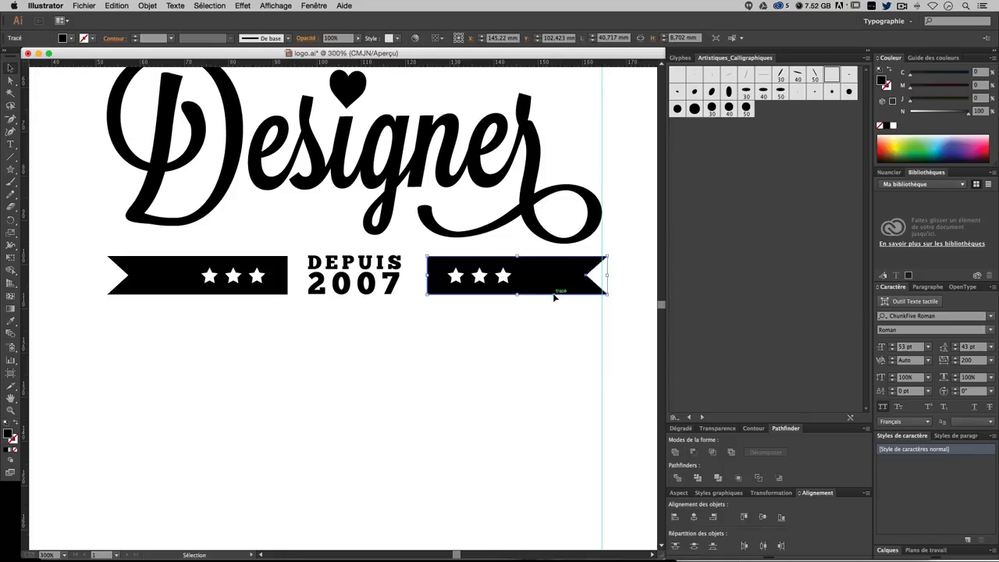
key(Left)
key(Left)
key(Left)
key(Left)
key(Right)
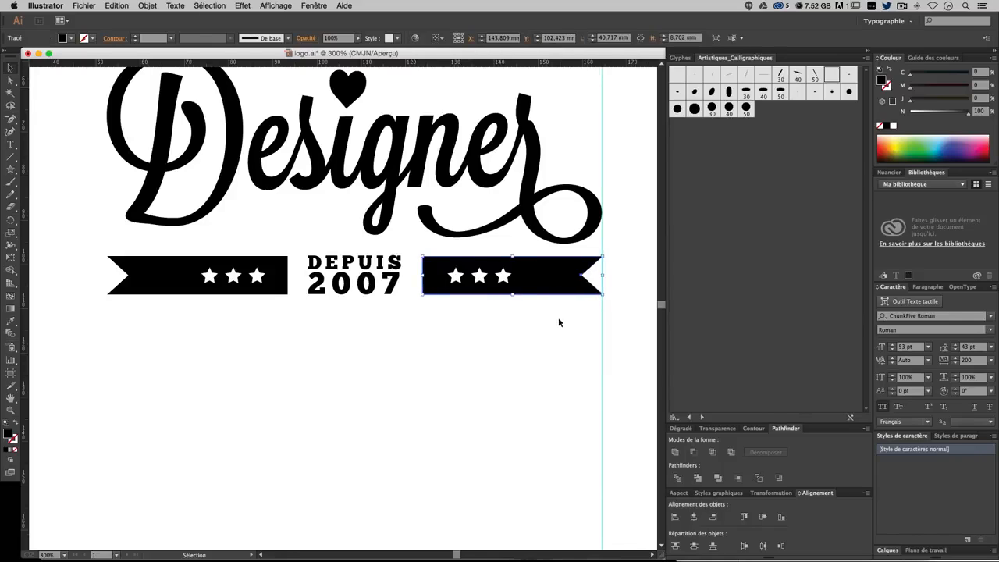
click(552, 330)
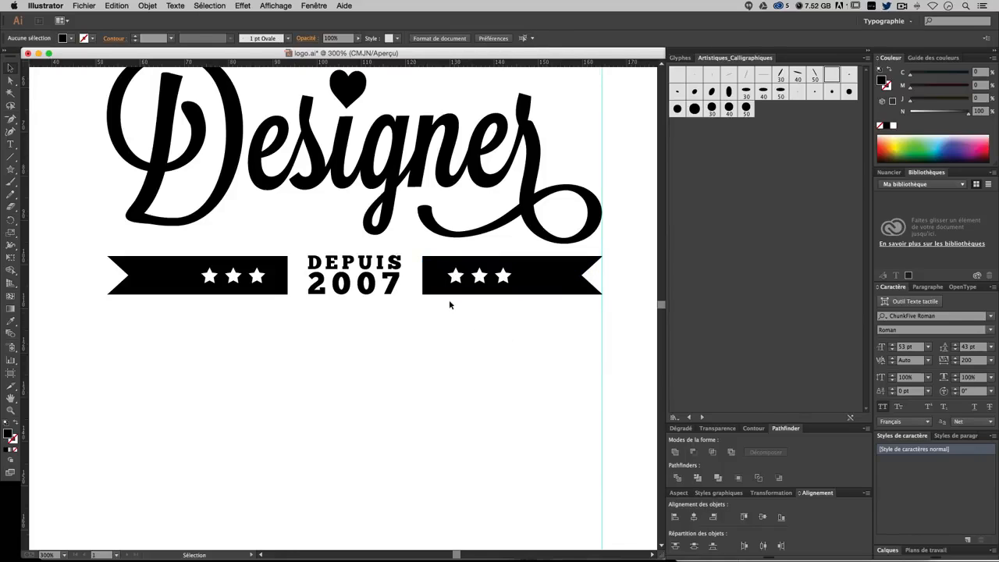
Step: Nudge the star group on the right ribbon slightly to the left, toward the ribbon's inner edge
click(492, 282)
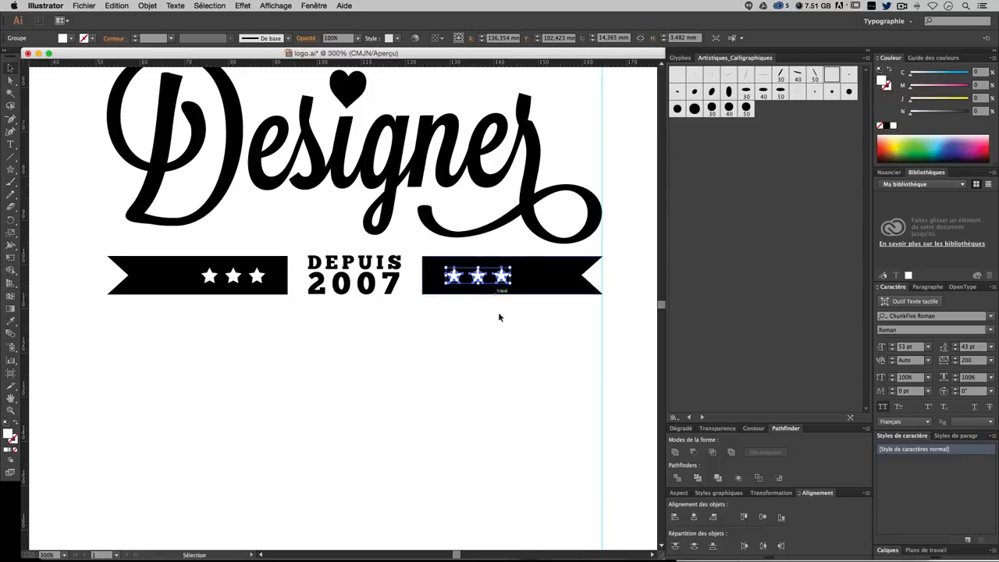
click(521, 397)
key(super+0)
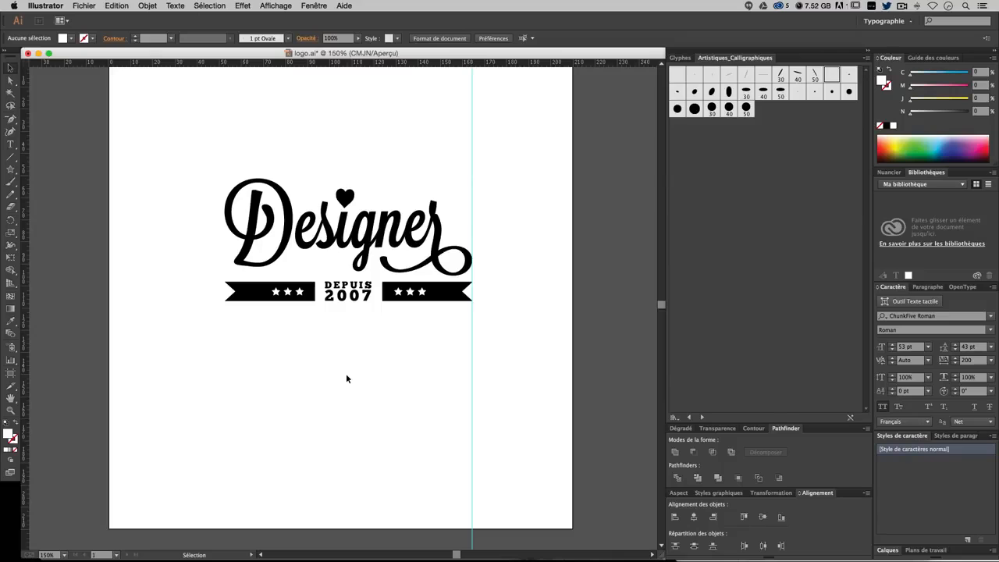
Step: Make both ribbons taller together by stretching their lower edge downward, keeping the upper edge in place
click(450, 298)
shift+click(257, 297)
key(super+plus)
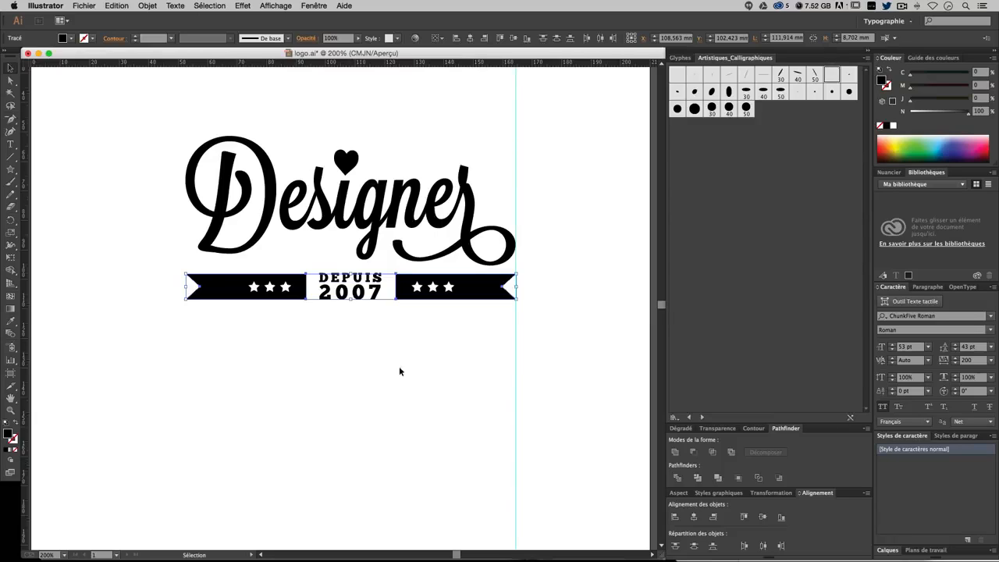
click(399, 367)
click(228, 292)
shift+click(489, 289)
drag(350, 300, 349, 306)
click(354, 328)
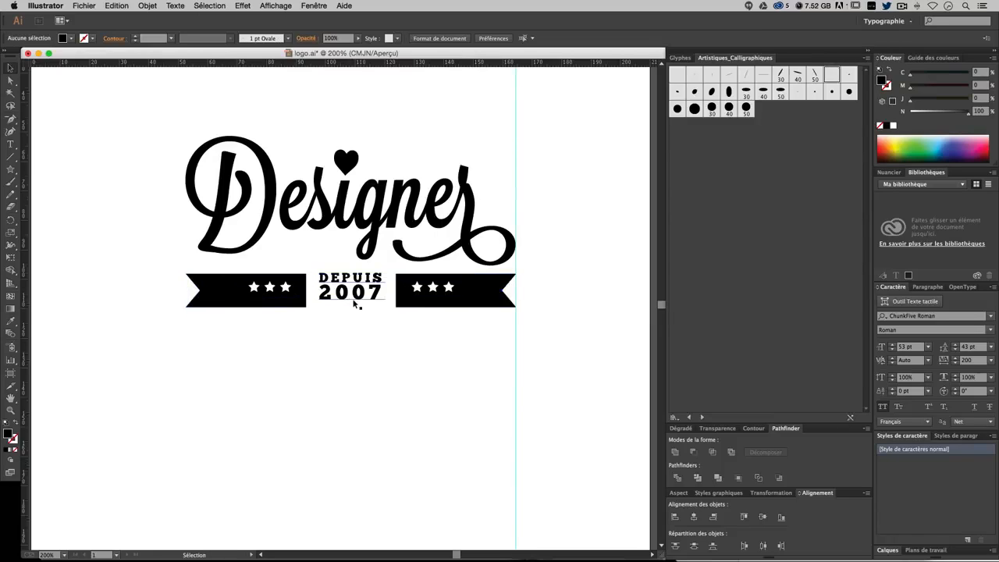
Step: Set the tracking of the "DEPUIS 2007" text to 150
click(354, 297)
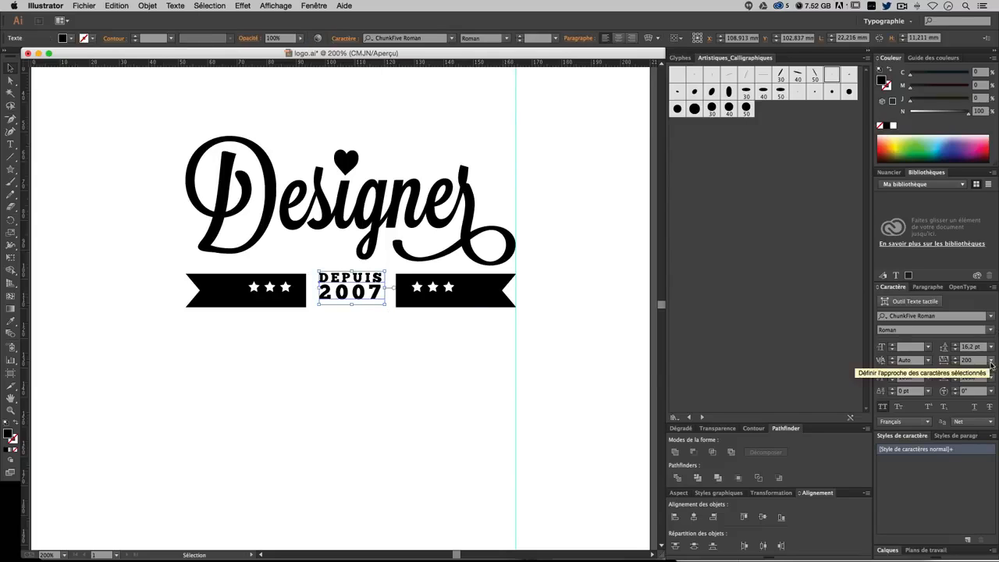
drag(975, 360, 929, 361)
text(150)
key(Return)
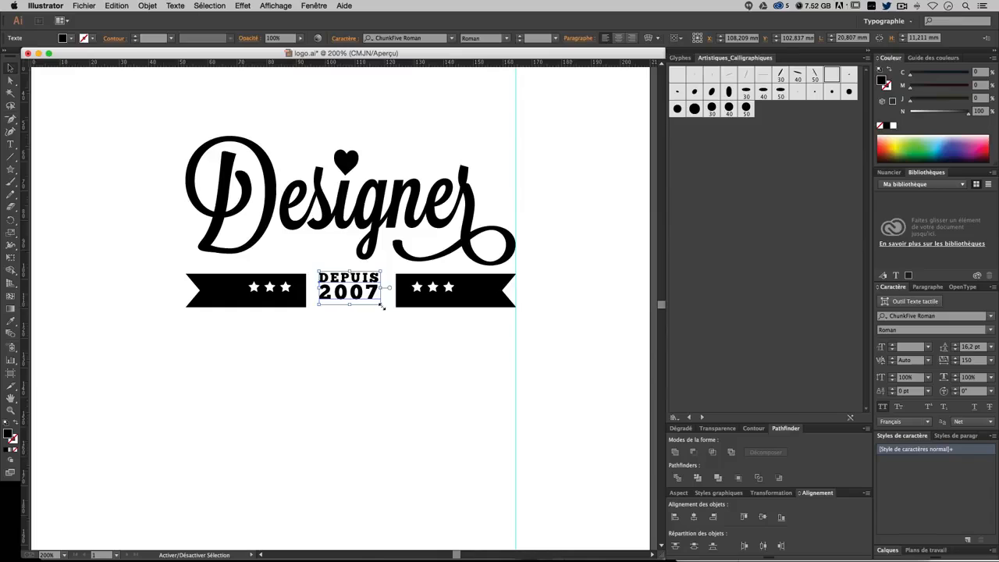
Step: Enlarge the "DEPUIS 2007" text proportionally to the new ribbon height and centre it in the gap between the ribbons
drag(381, 306, 399, 315)
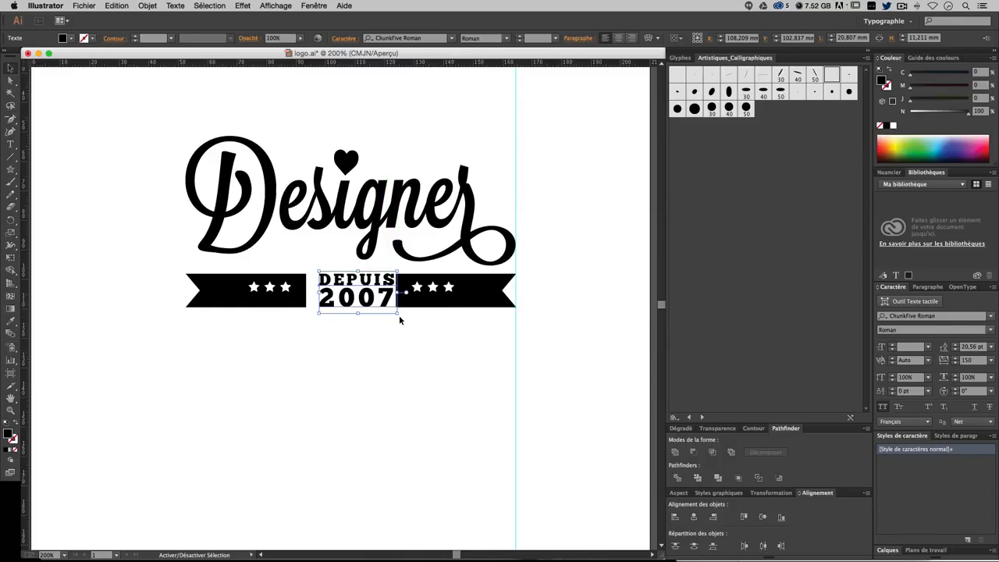
click(408, 366)
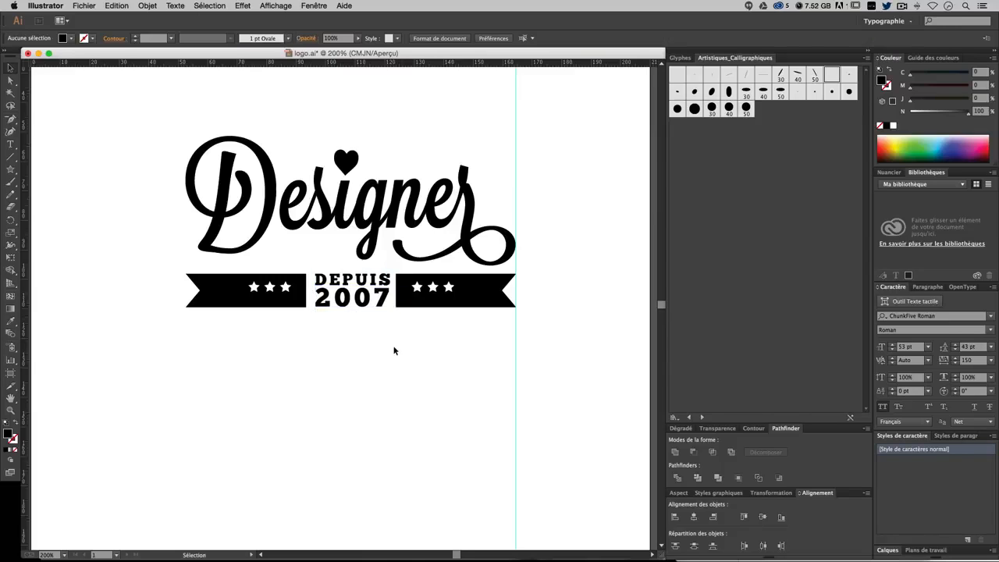
click(353, 307)
click(435, 352)
key(a)
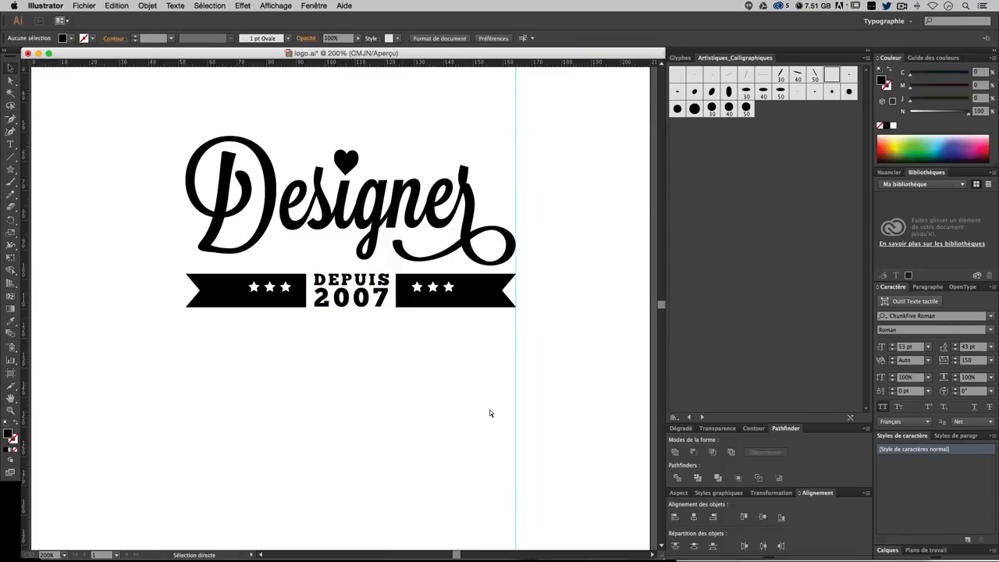
Step: Enlarge the two white three-star groups on the ribbon together until the stars are about 3.8 mm high
key(super+minus)
key(super+plus)
key(super+plus)
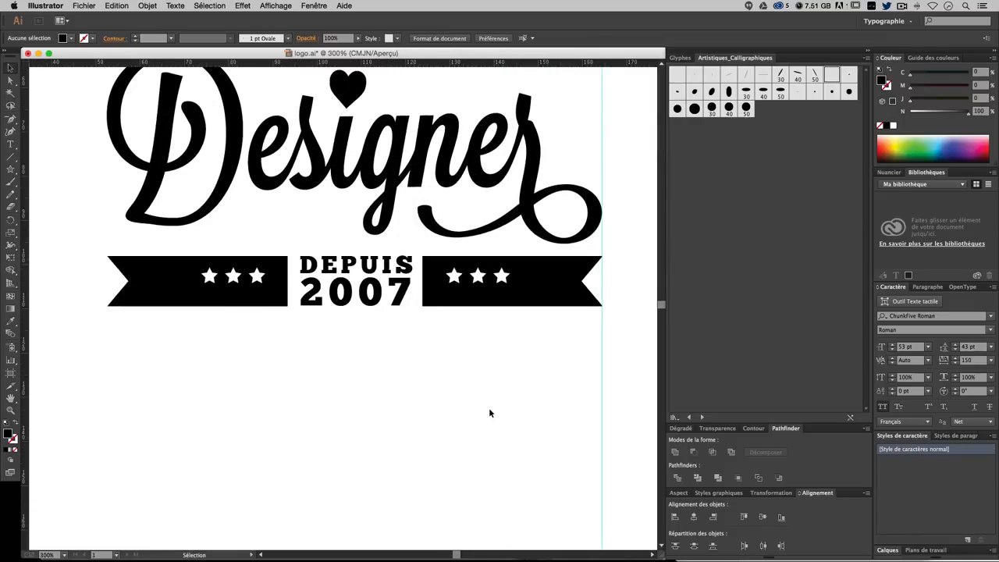
click(257, 277)
shift+click(503, 279)
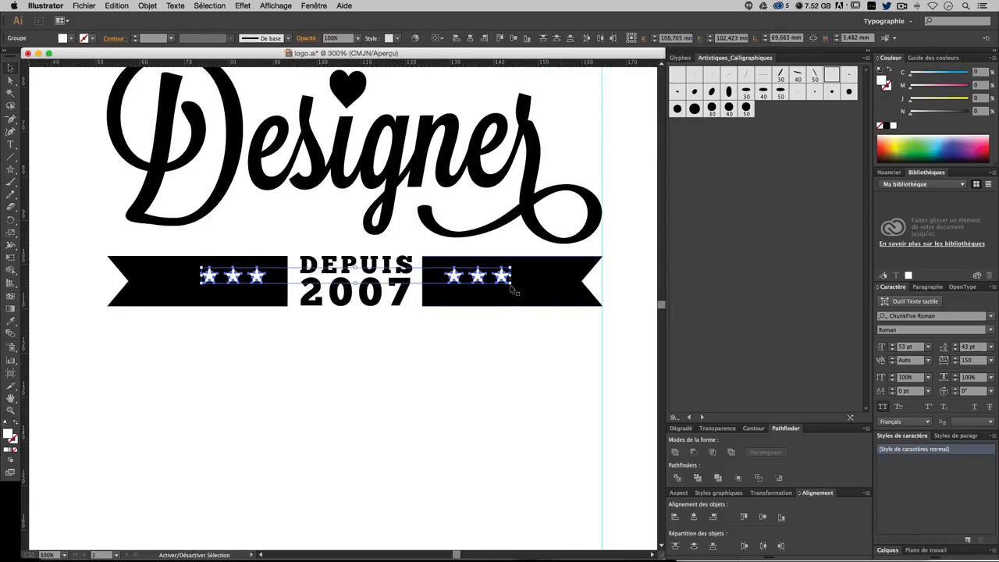
drag(511, 286, 543, 300)
click(508, 357)
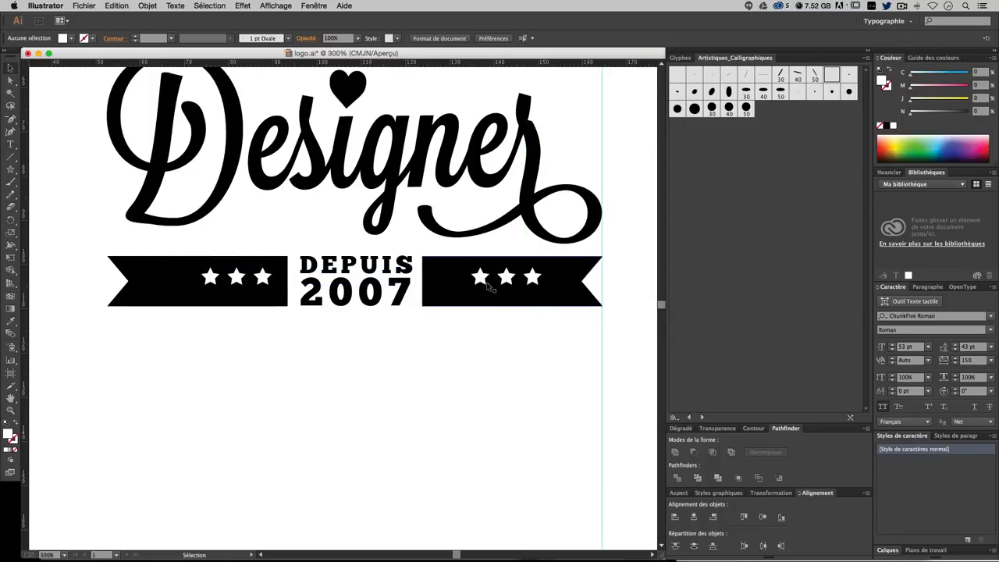
Step: Center both star groups vertically in their ribbon halves and shift the group after DEPUIS 2007 closer to that text
click(245, 280)
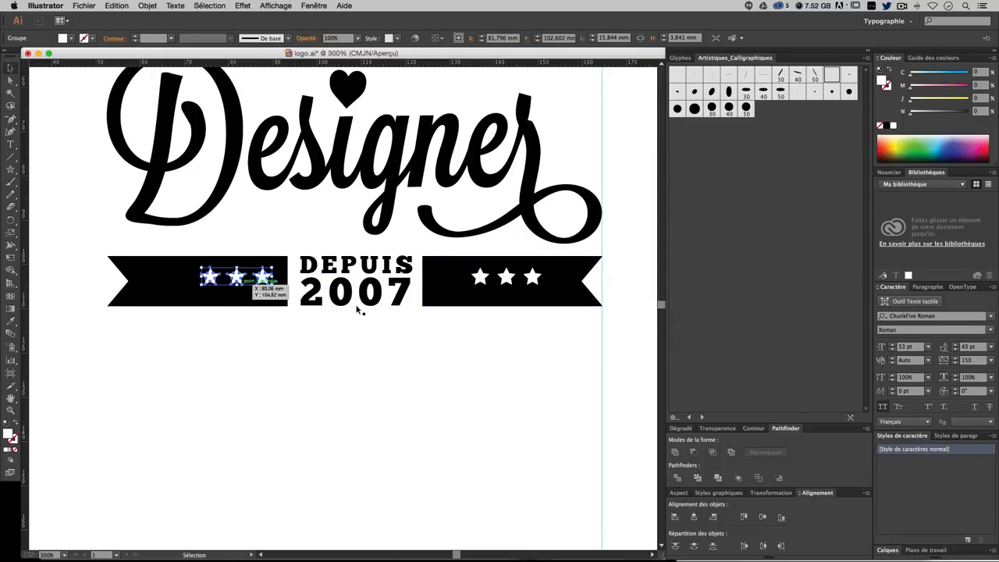
click(457, 350)
drag(479, 284, 452, 285)
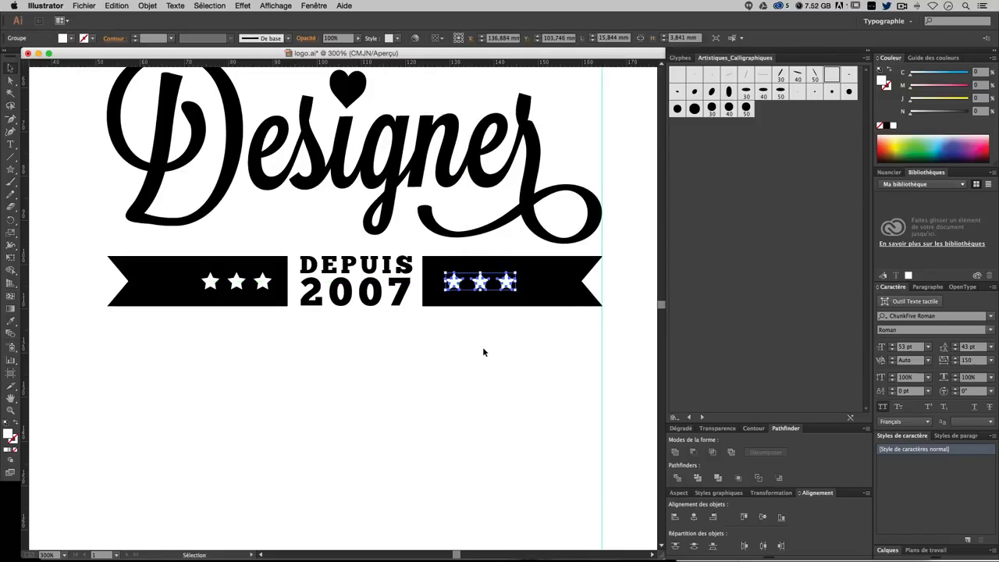
click(469, 321)
click(479, 282)
key(Left)
click(499, 405)
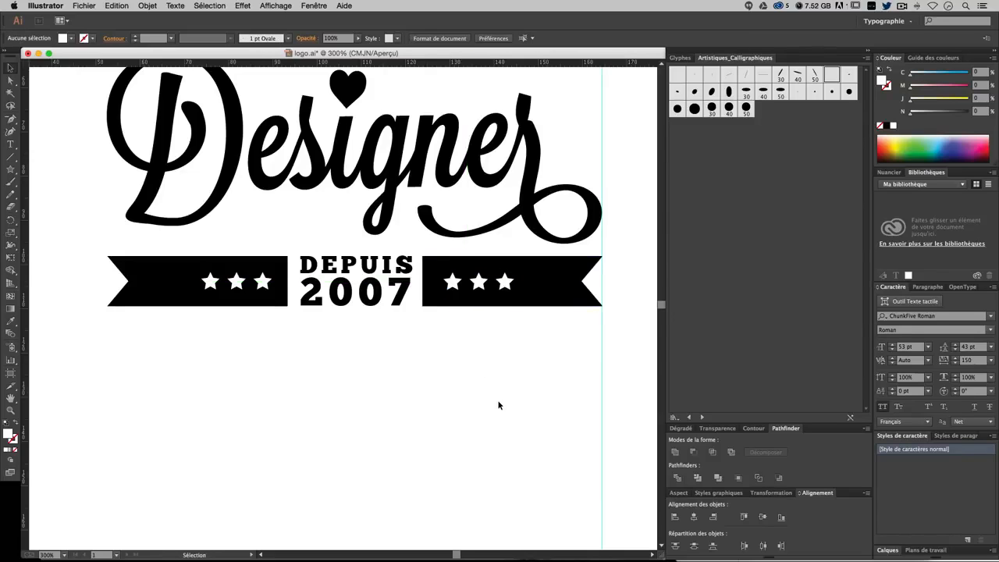
Step: Examine the balance of the lettering, heart and starred ribbon, both close up and as a whole
key(super+minus)
key(super+minus)
key(super+plus)
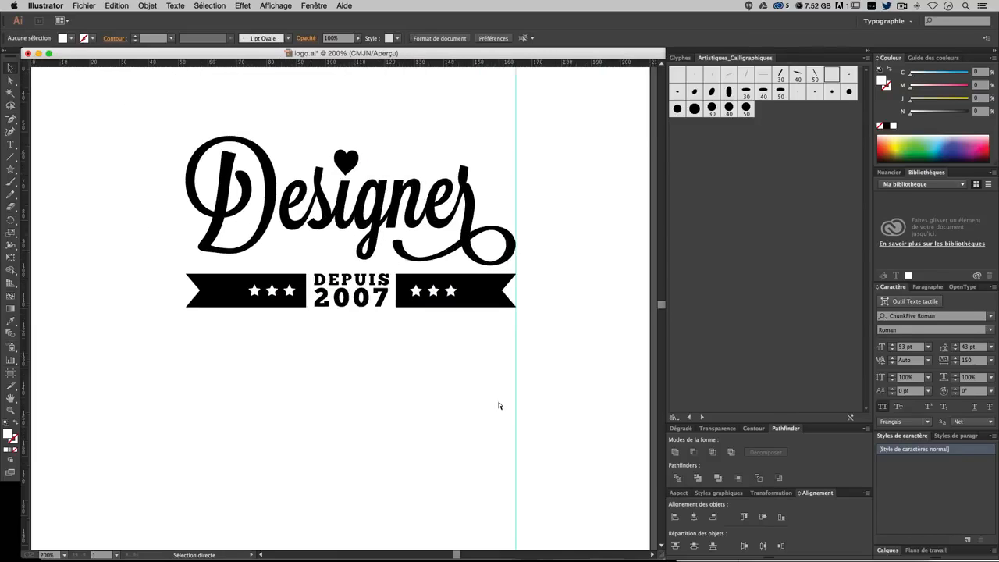
key(super+plus)
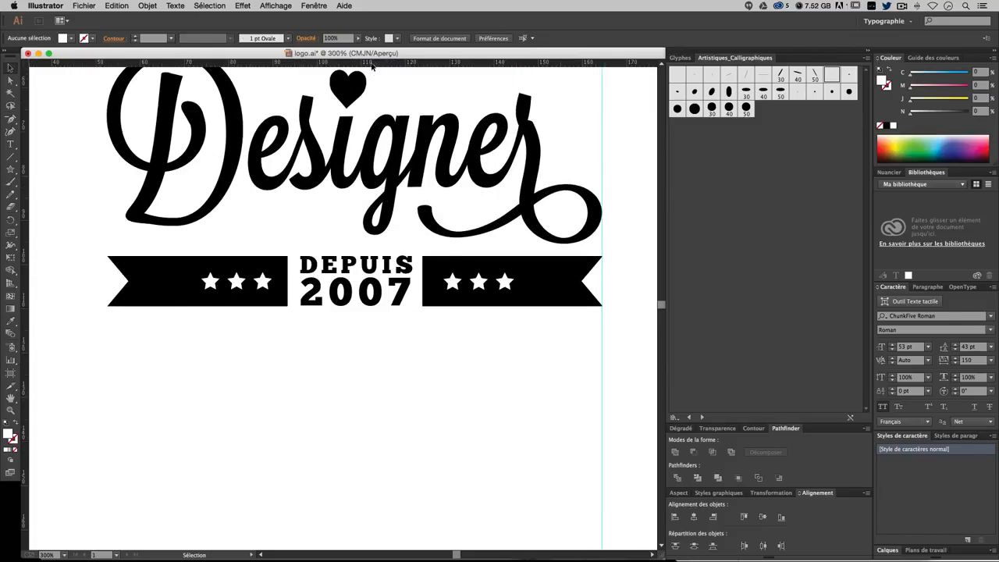
drag(372, 66, 384, 264)
scroll(388, 141, up, 3)
scroll(392, 118, left, 2)
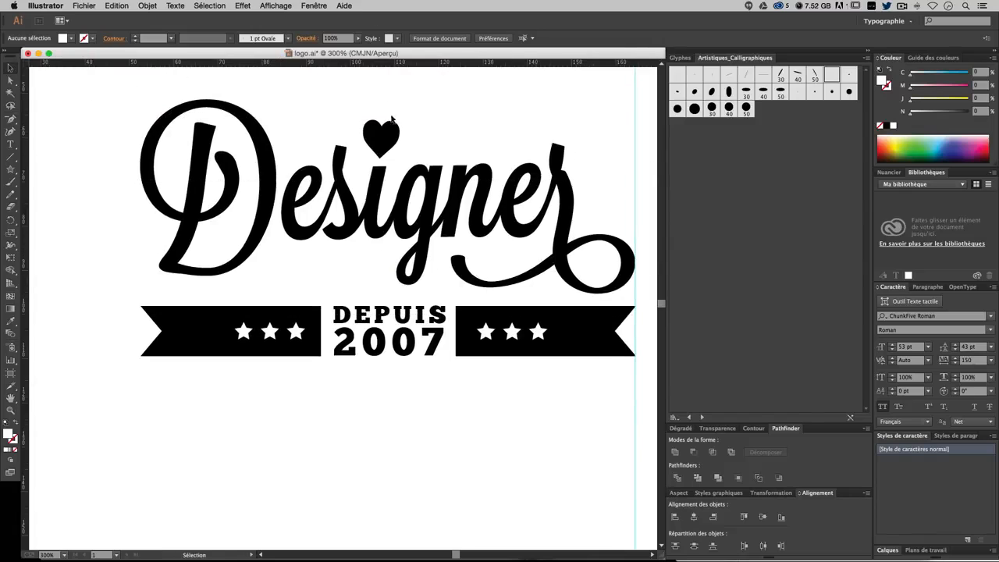
key(super+minus)
key(super+minus)
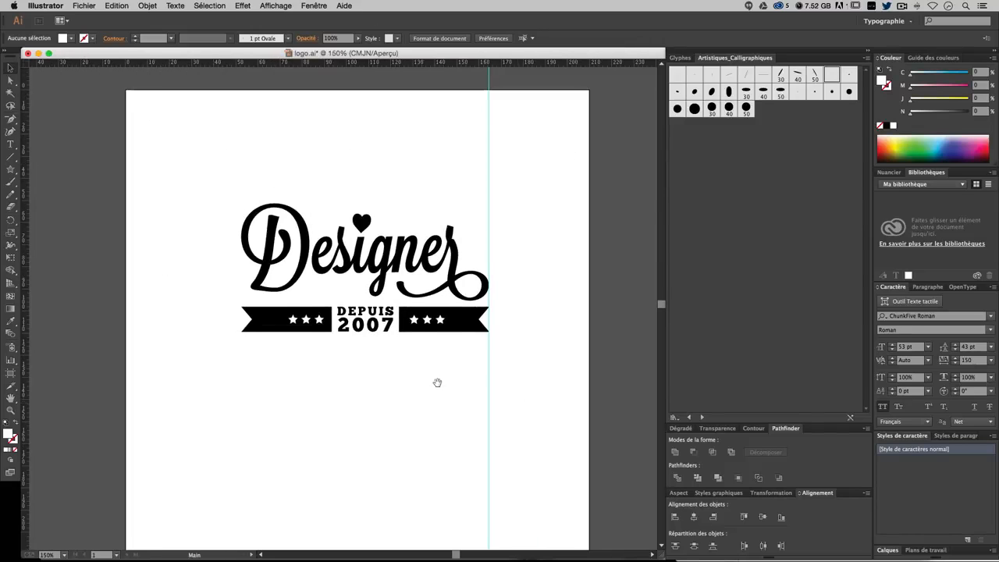
drag(415, 347, 406, 349)
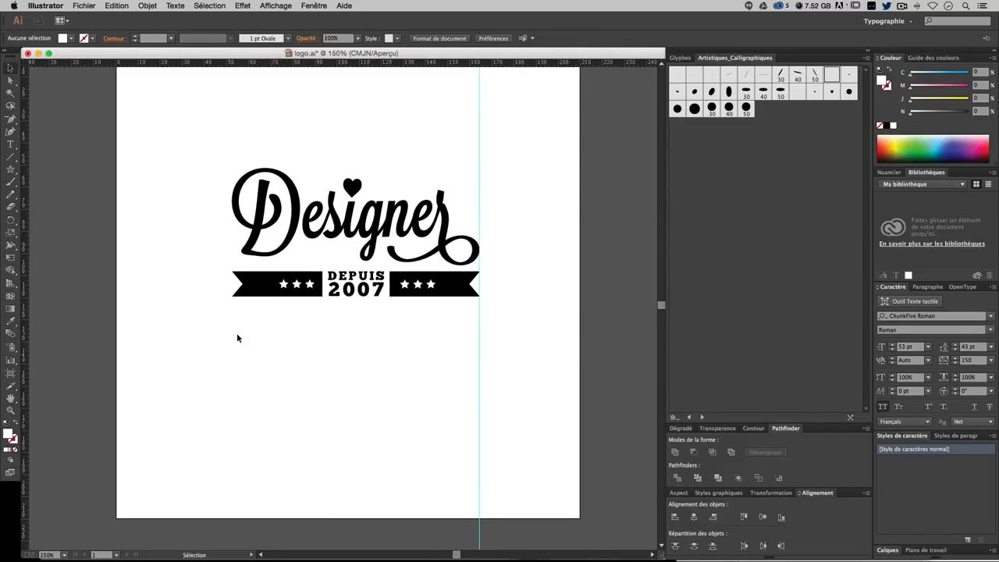
Step: Add the text TEAM8 starting under the left end of the ribbon and set its font to LondonBetween Regular
click(10, 145)
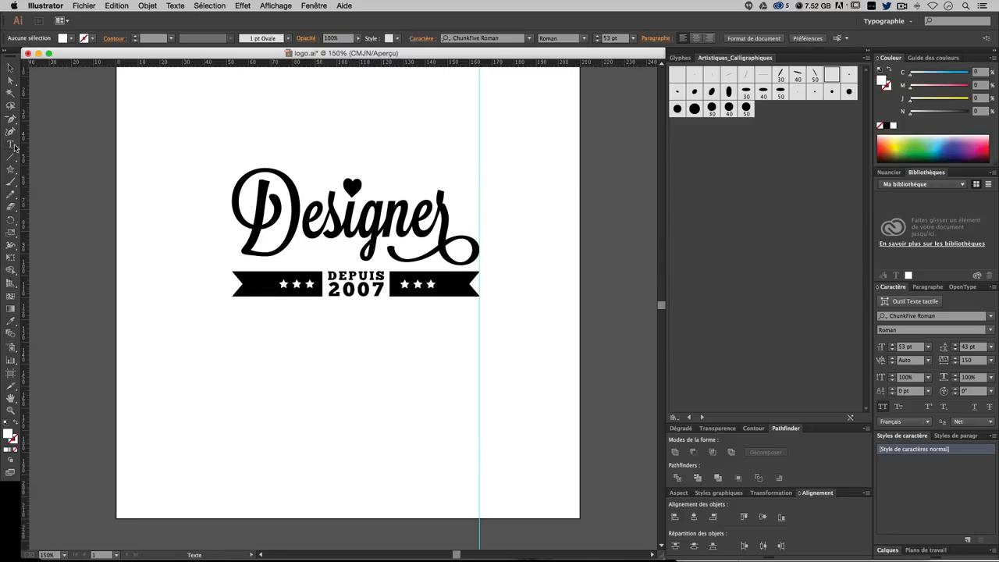
click(237, 314)
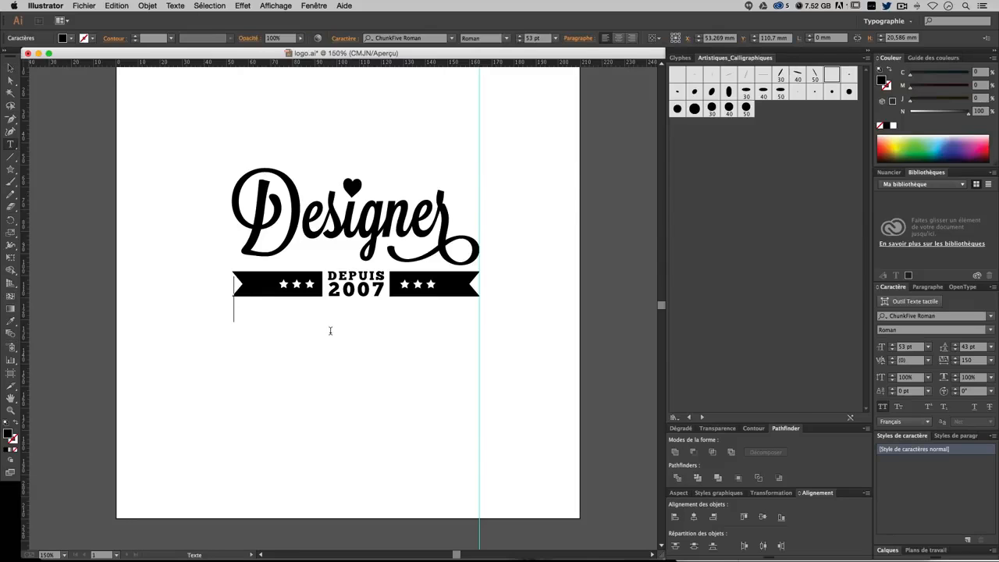
text(TEAM8)
key(super+a)
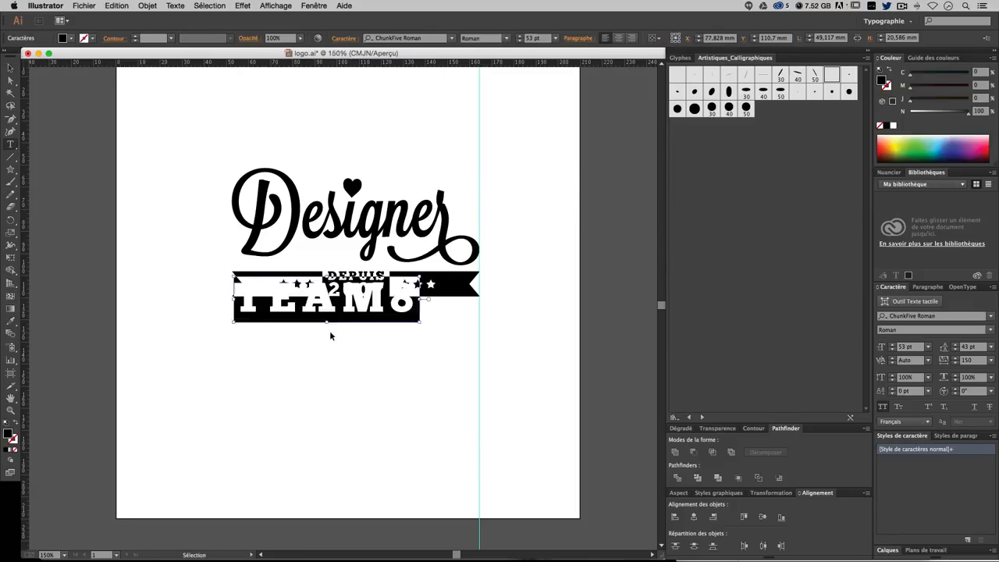
click(942, 316)
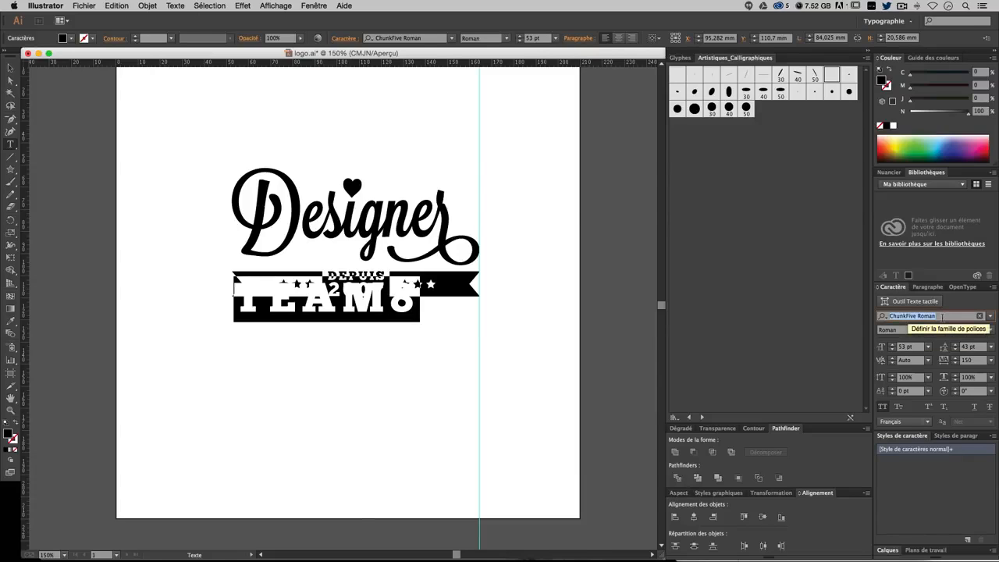
text(lon)
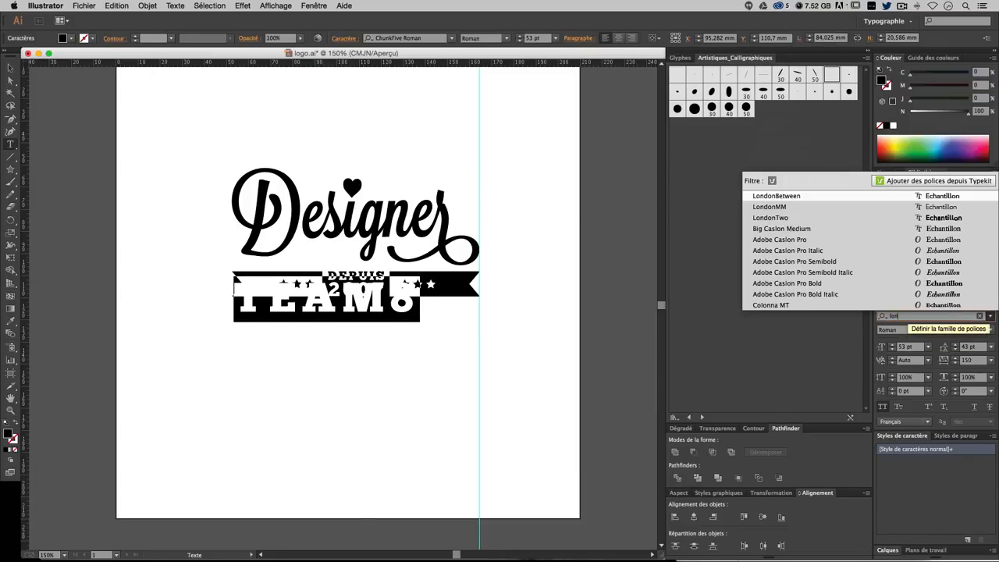
key(Return)
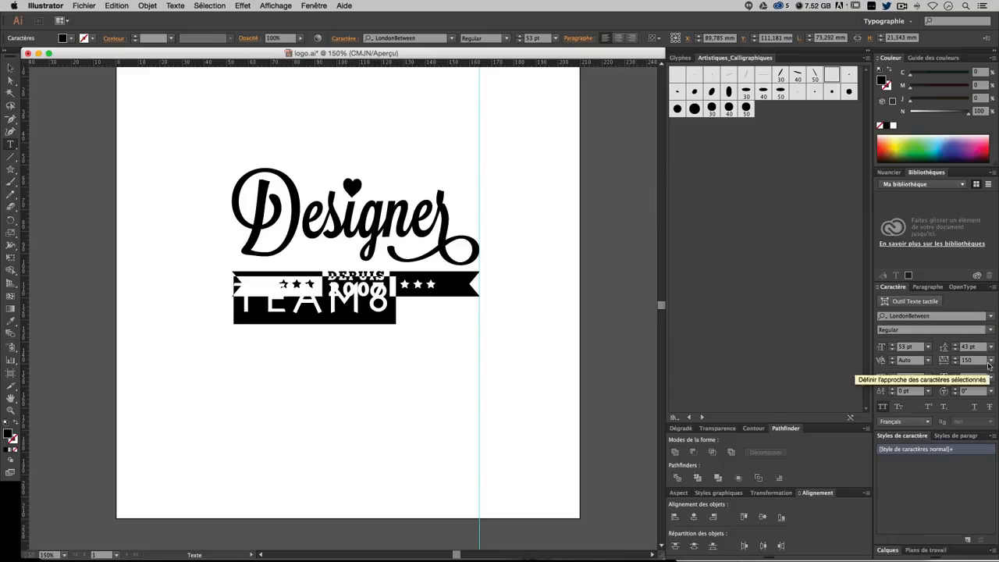
Step: Set the TEAM8 text's tracking to 100 and reduce its font size to 30 pt, then 20 pt
drag(985, 363, 874, 366)
text(10)
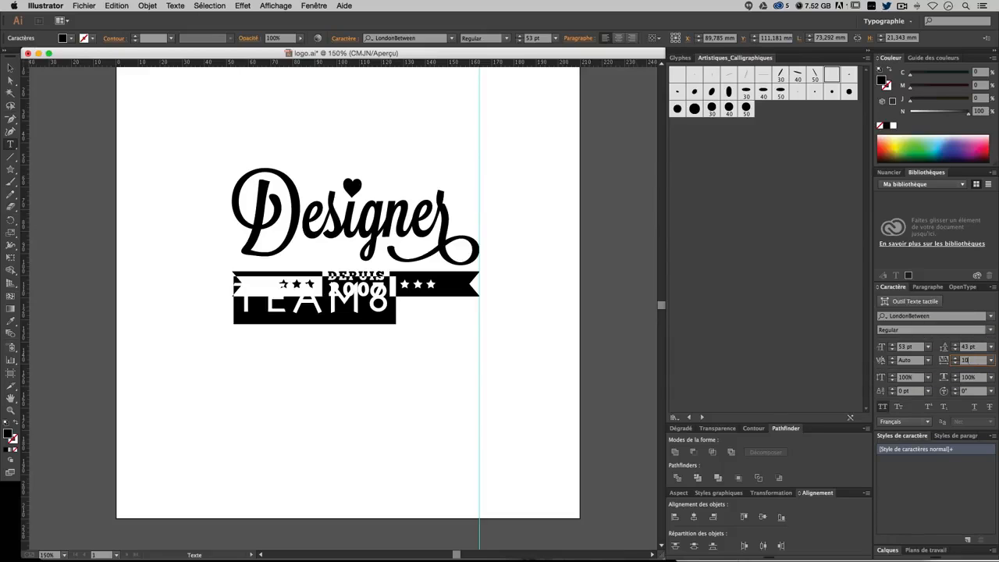
text(0)
key(Return)
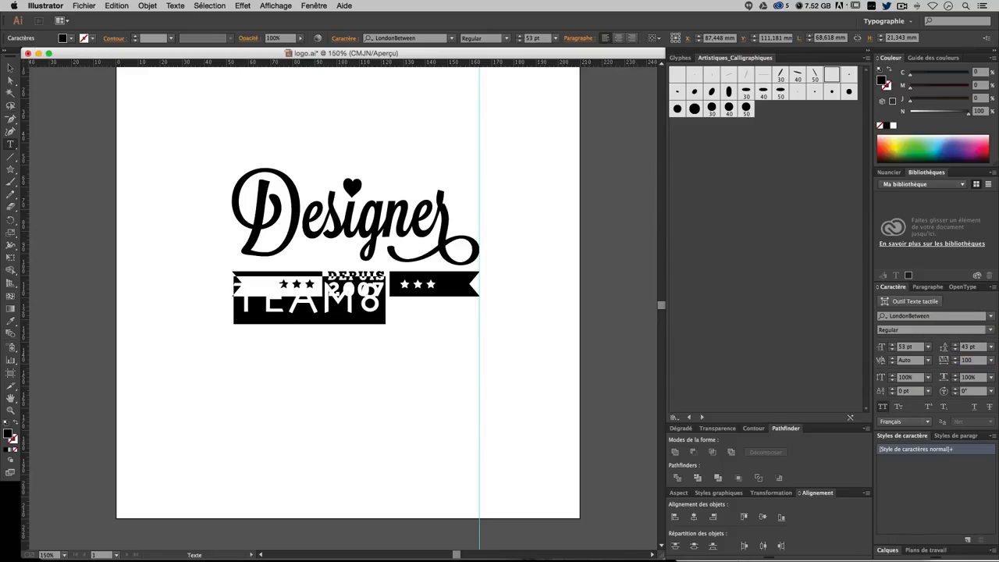
click(905, 346)
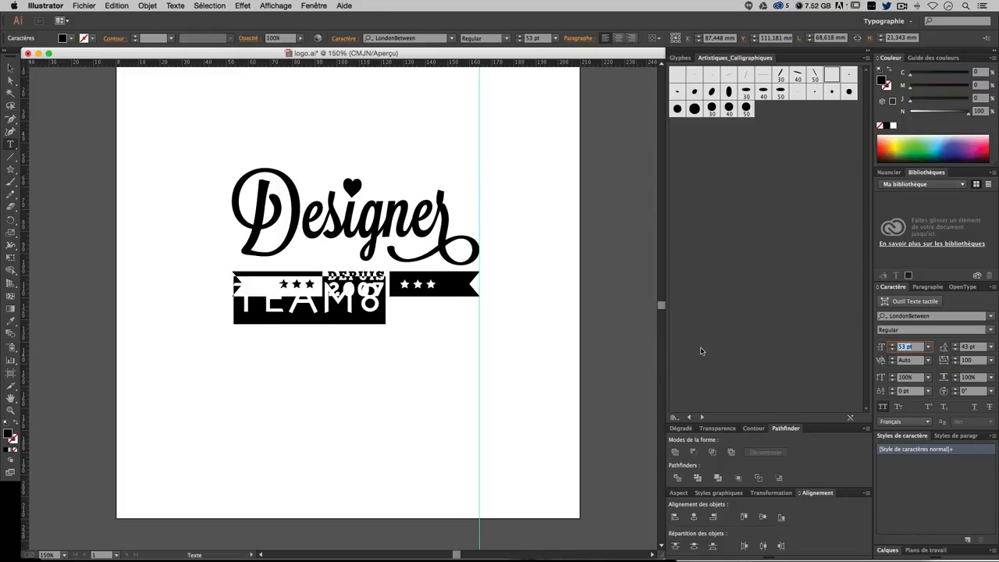
text(30)
key(Return)
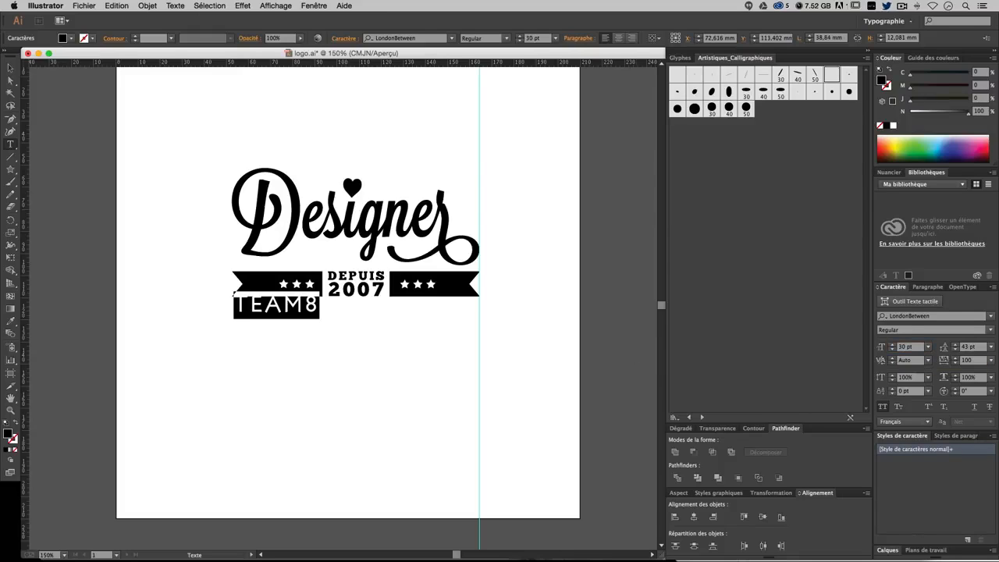
click(907, 346)
text(20)
key(Return)
Step: Extend the text under the ribbon to read TEAM8 - GRAPHISME & WEBDESIGN
click(304, 311)
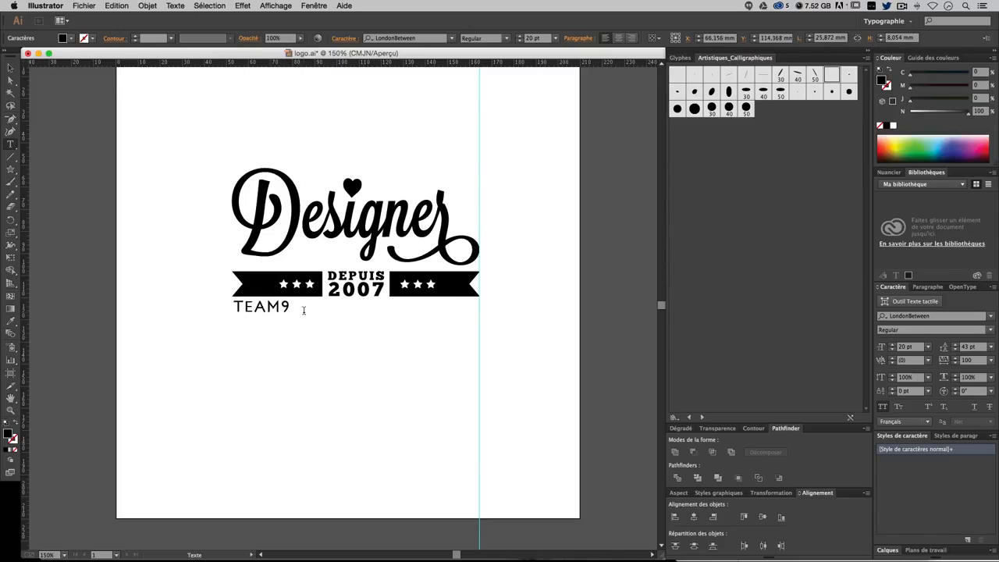
text(8 - GRZPH)
key(BackSpace)
text(WE)
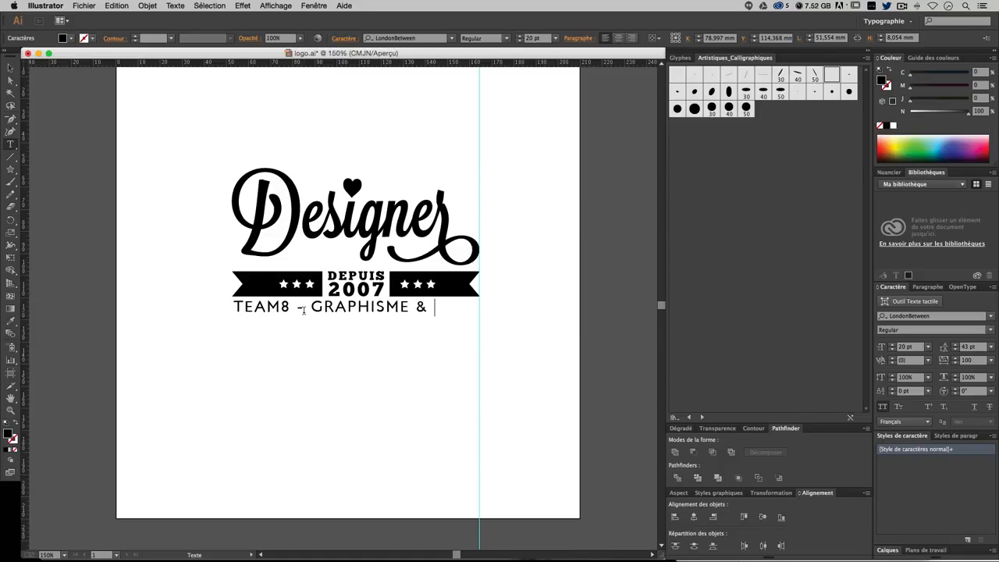
text(BDESIGN)
Step: Set the tracking of the whole TEAM8 - GRAPHISME & WEBDESIGN line to 50
key(super+a)
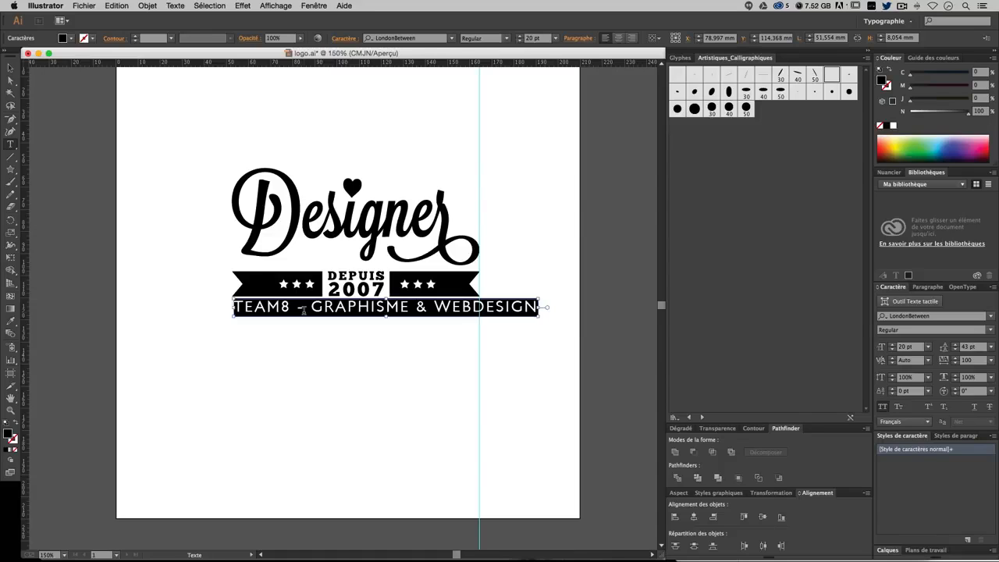
drag(973, 361, 908, 360)
text(50)
key(Return)
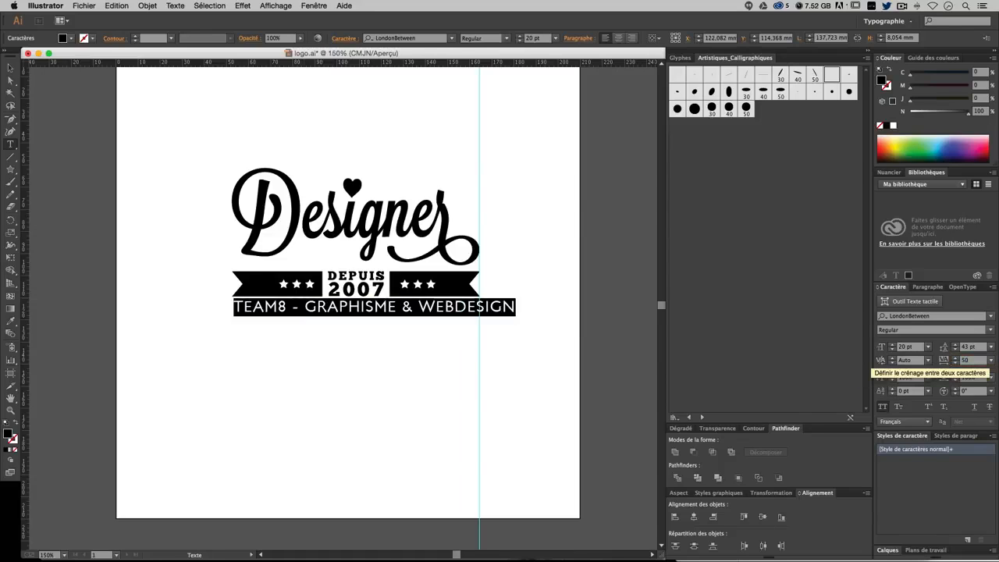
Step: Try font sizes of 15 pt and 18 pt on the tagline and settle on 17 pt
click(907, 347)
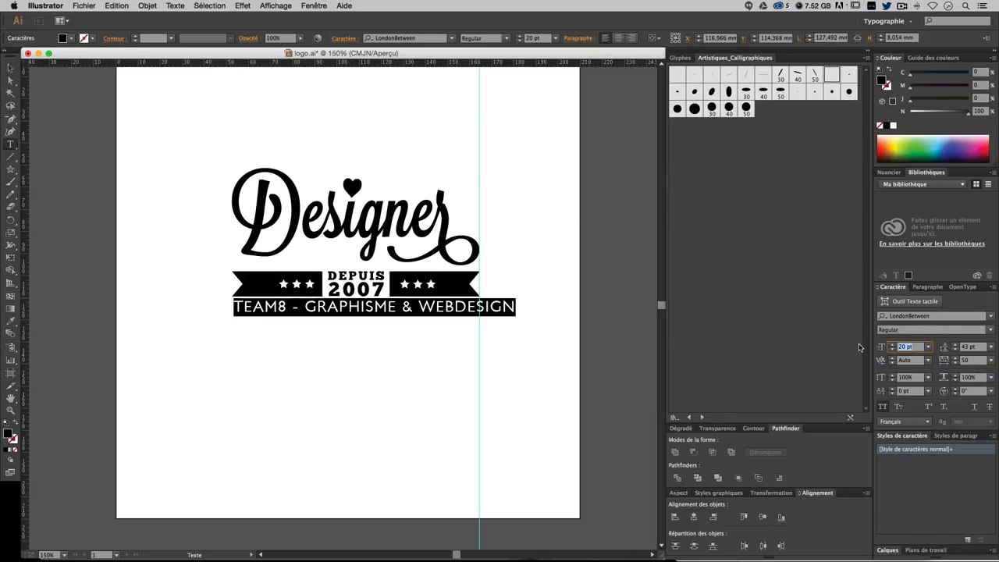
text(15)
key(Return)
click(905, 347)
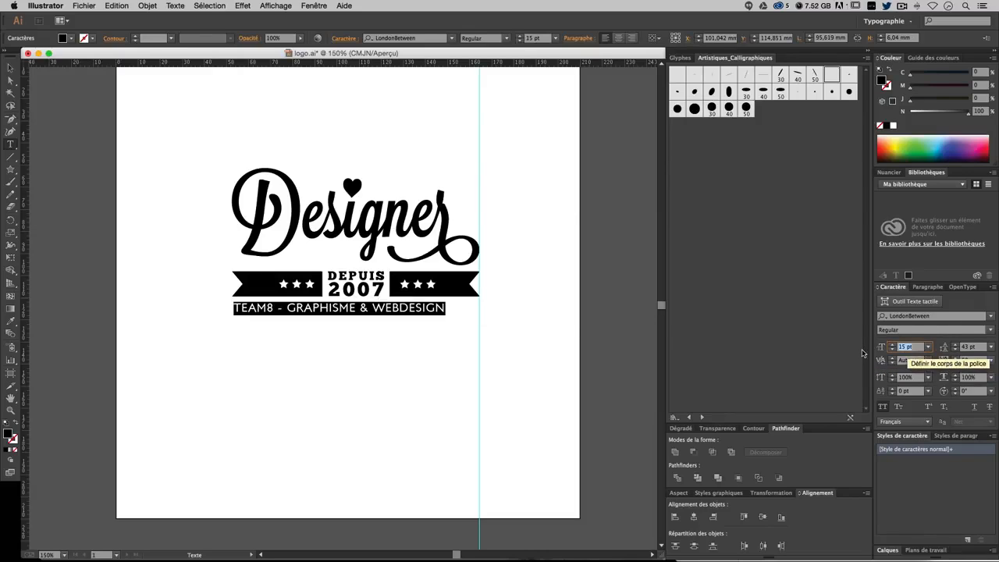
text(18)
key(Return)
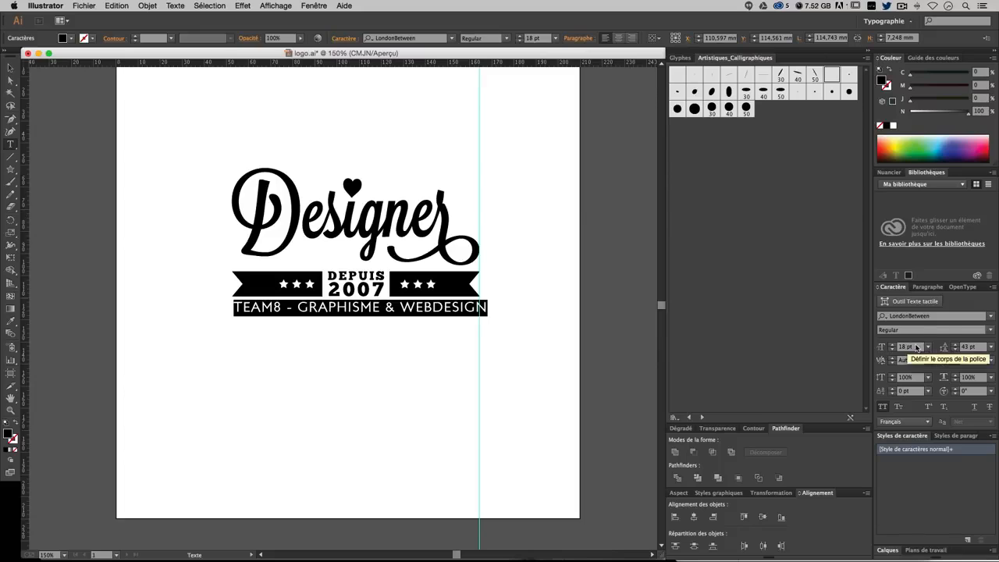
click(907, 347)
key(Return)
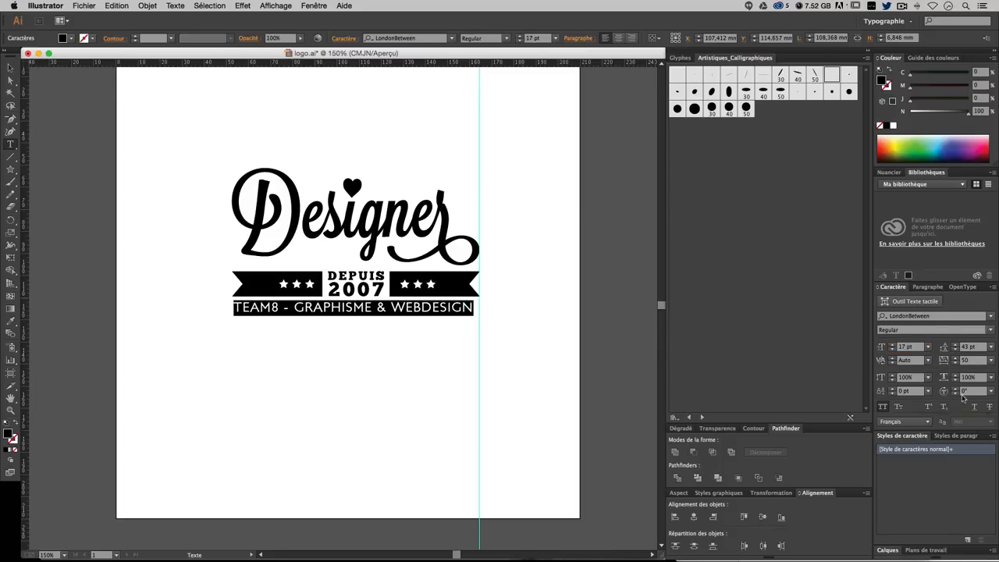
Step: Scale the tagline to about 17.5 pt so both its ends line up with the ribbon's outer edges
click(11, 69)
key(super+plus)
key(super+plus)
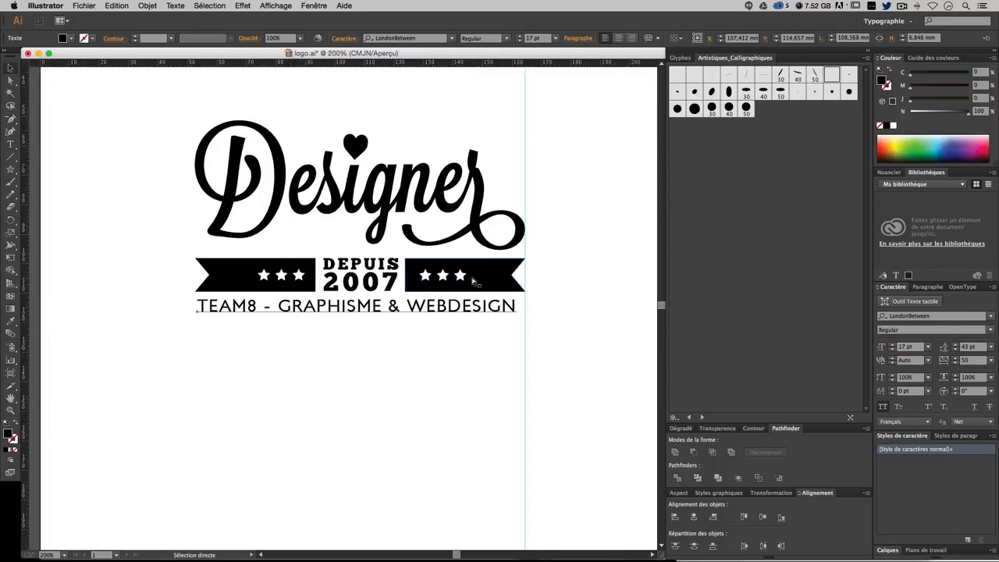
drag(602, 321, 615, 336)
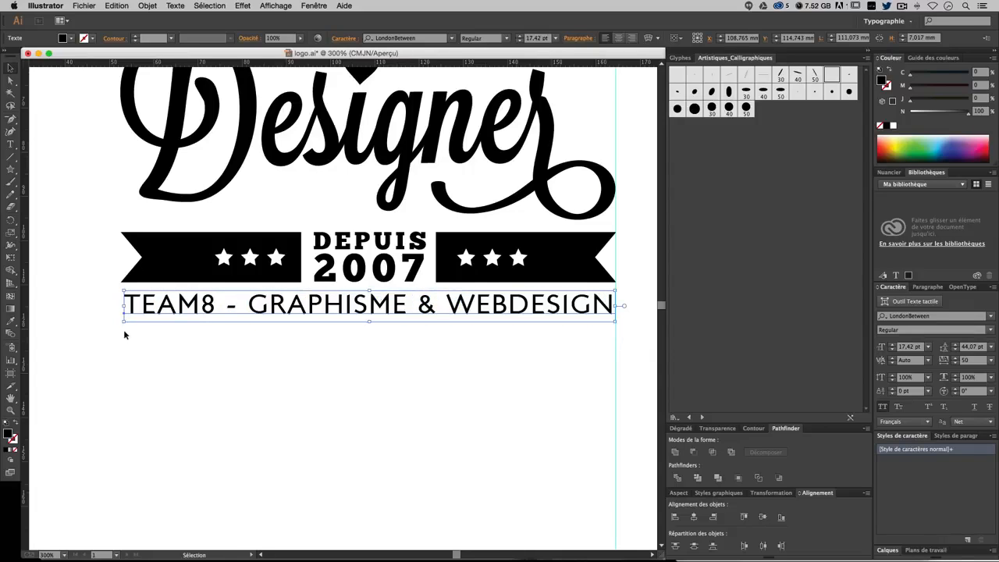
drag(122, 291, 121, 291)
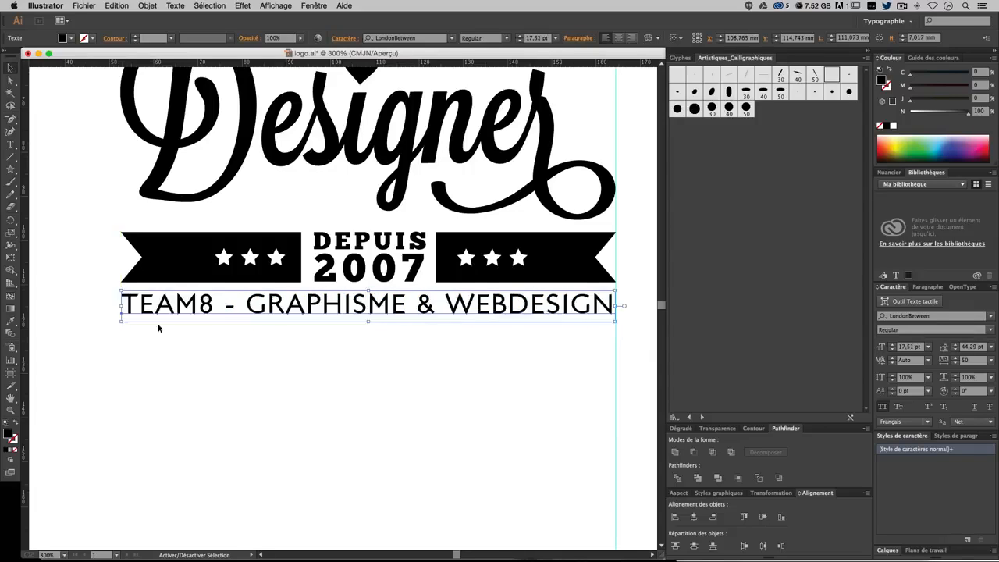
click(262, 403)
key(super+minus)
key(super+minus)
Step: Nudge the tagline down slightly to widen the gap between it and the ribbon
key(v)
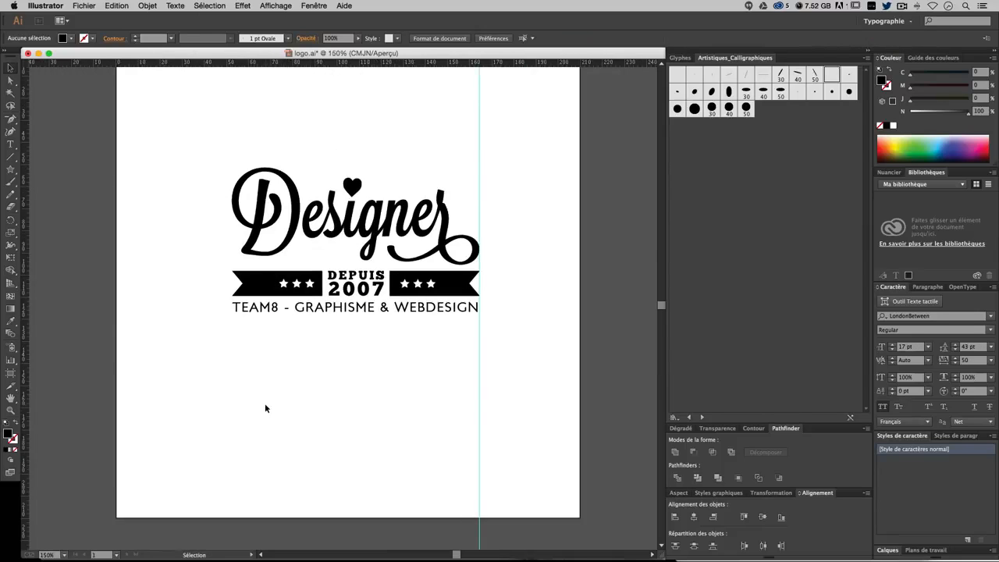
click(412, 309)
key(Down)
key(Down)
key(Down)
key(Down)
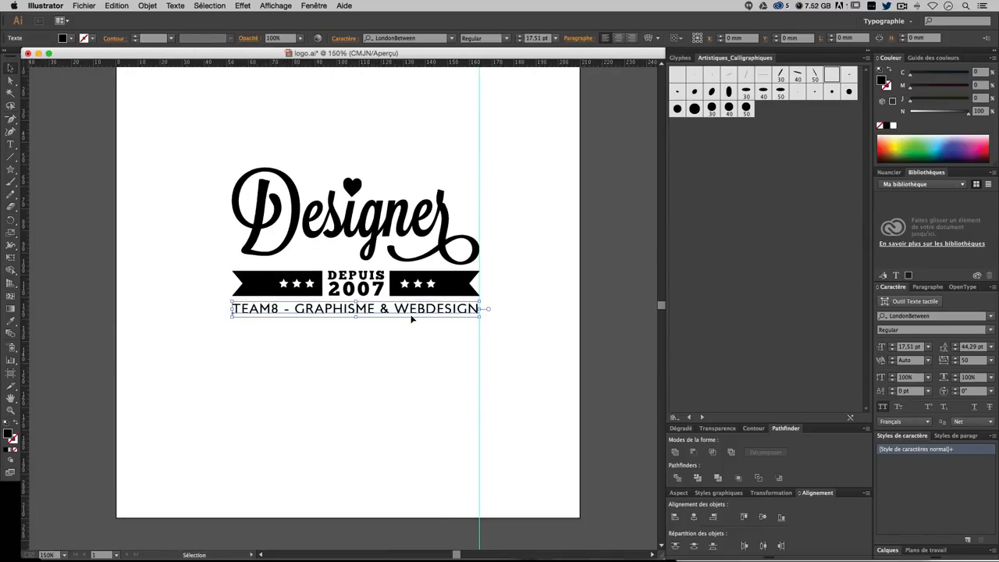
click(408, 379)
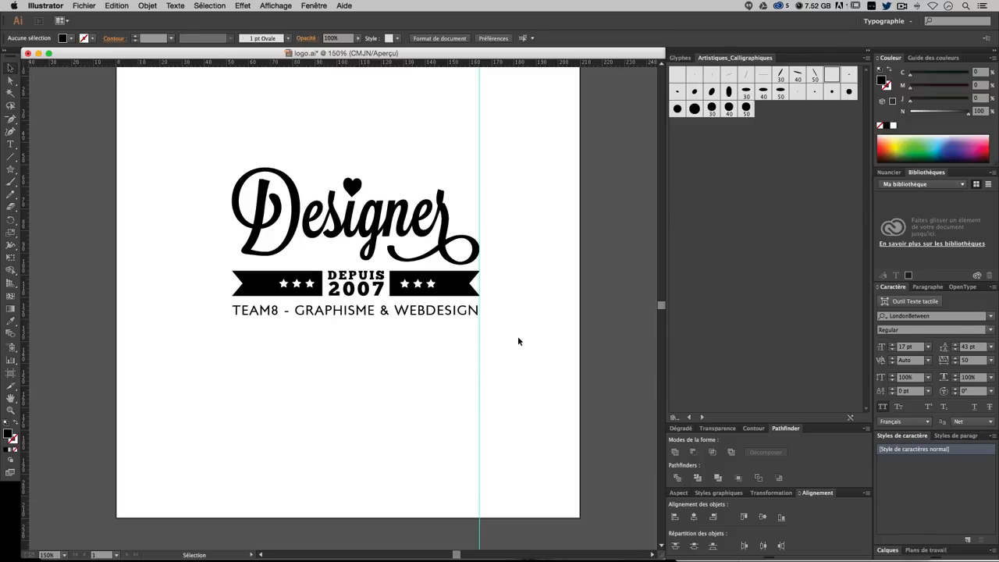
Step: Hide the guides and nudge the LOVE US text slightly upward beneath the tagline
key(super+semicolon)
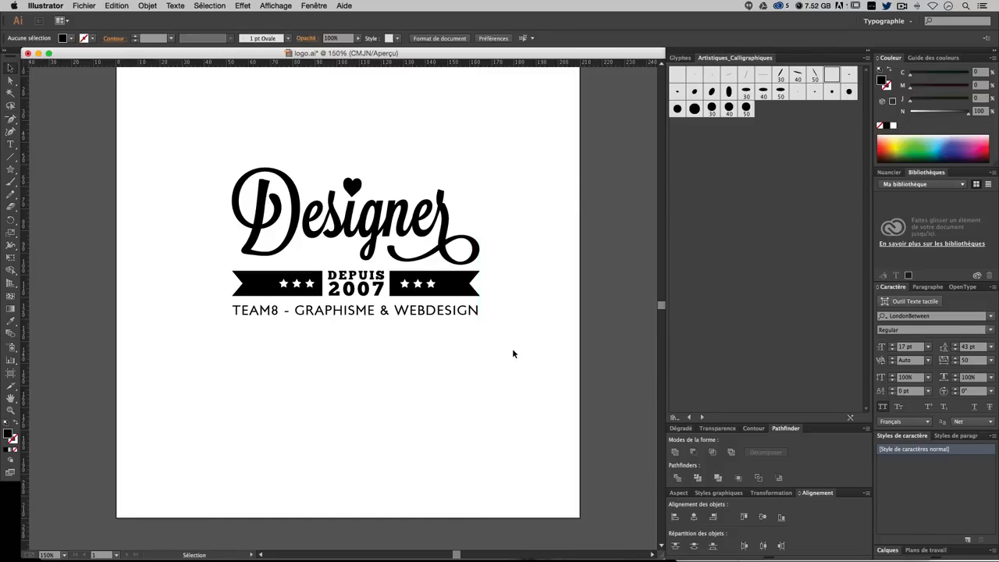
key(super+minus)
key(super+minus)
key(super+plus)
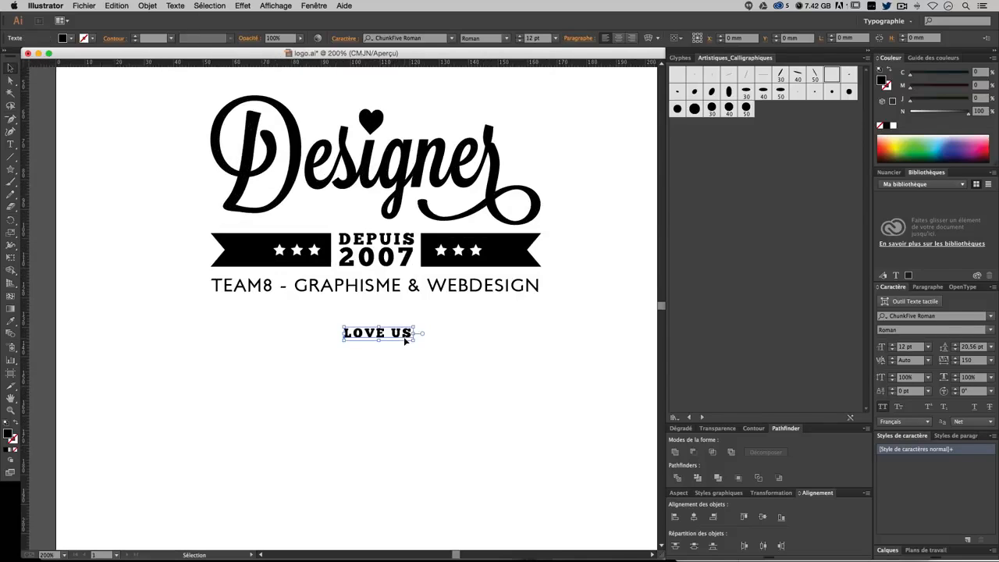
key(Up)
key(Up)
click(456, 357)
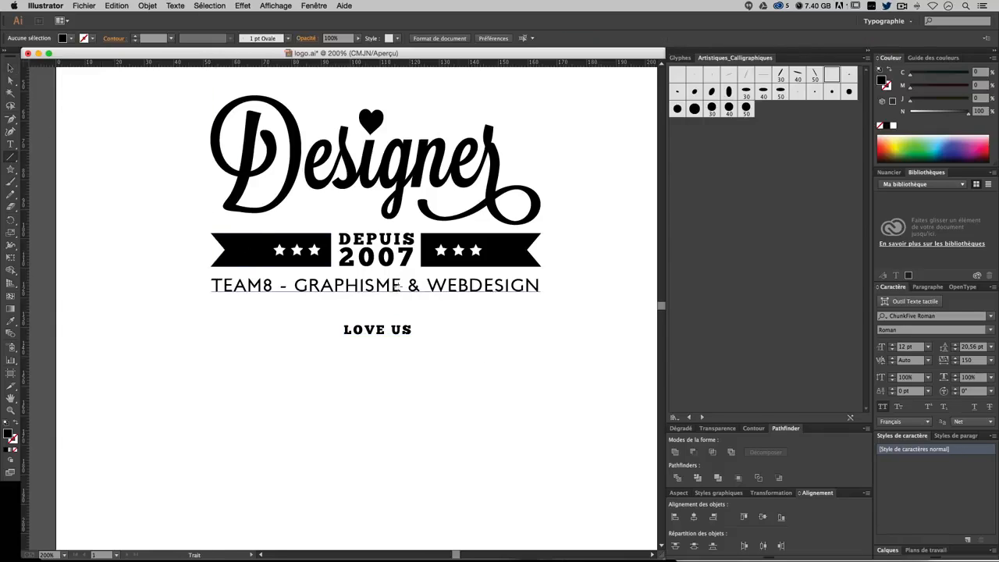
Step: Draw a horizontal line about 25 mm long to the left of LOVE US and apply the 1 pt Ovale brush to it
click(12, 157)
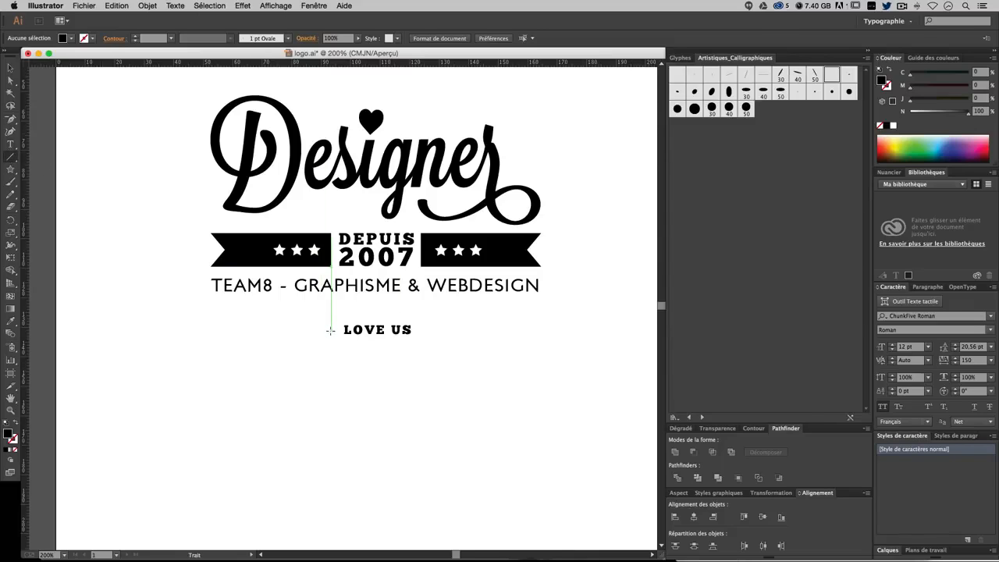
drag(330, 329, 255, 330)
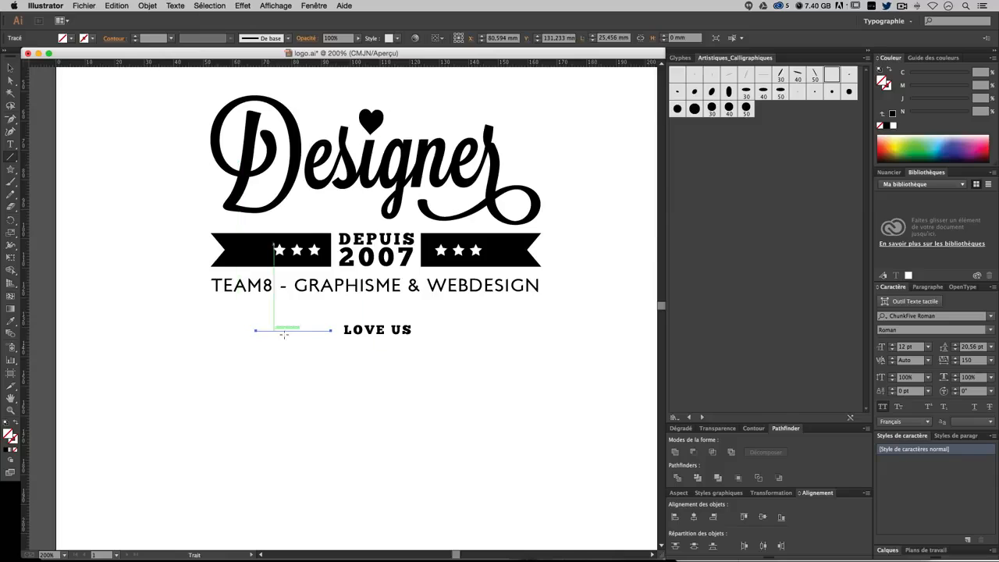
drag(431, 328, 515, 323)
key(super+z)
click(832, 77)
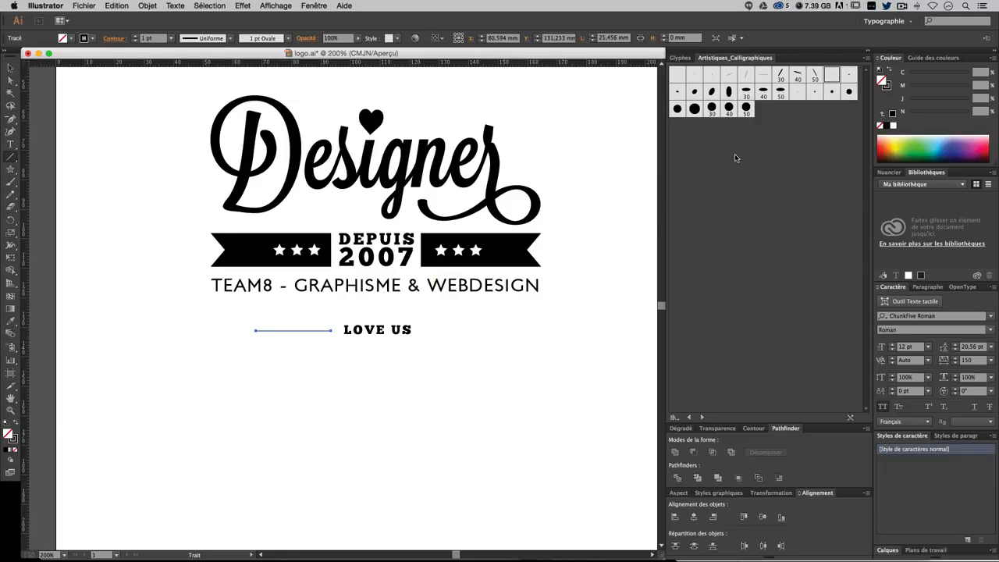
Step: Set the stroke weight of the line beside LOVE US to 5 pt
click(754, 427)
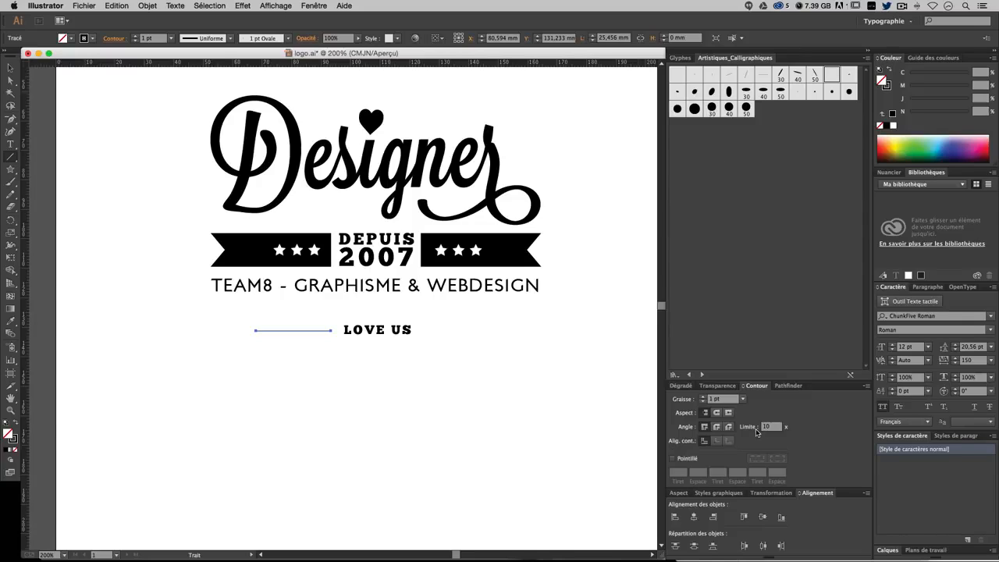
click(703, 398)
click(703, 398)
click(10, 69)
click(146, 343)
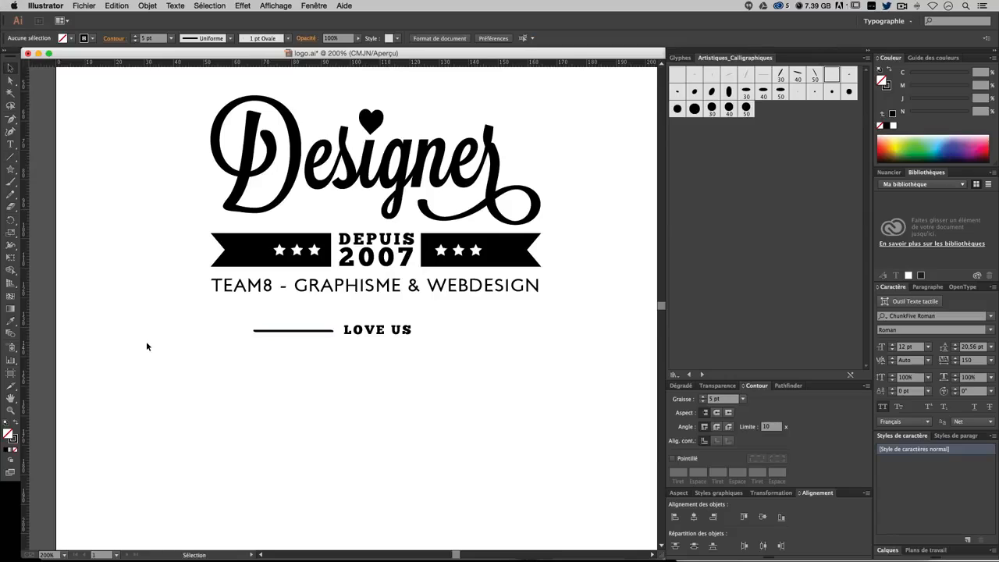
Step: Place a vertical guide at the left ribbon half's inner edge and shift the line so its right end meets it
click(324, 335)
key(super+plus)
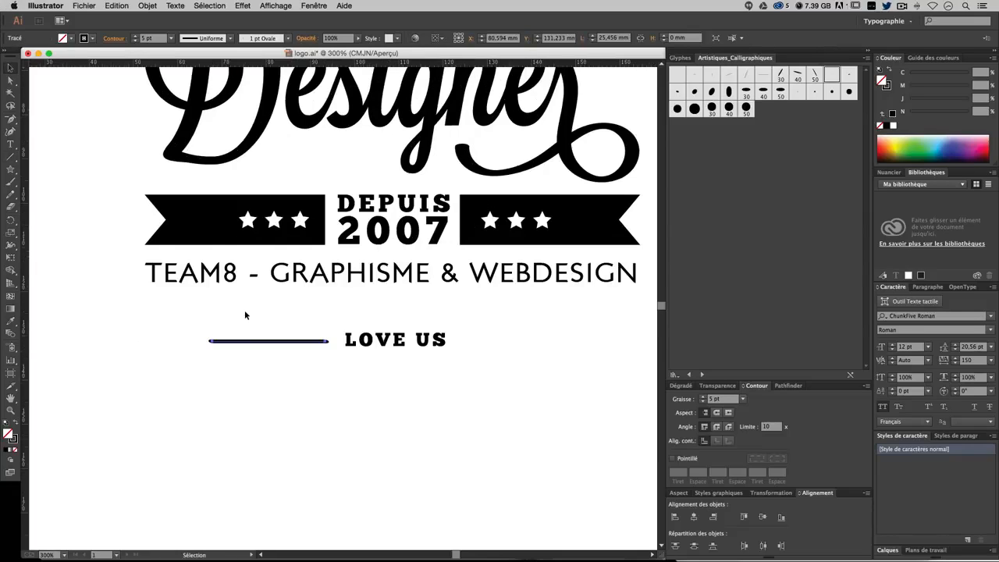
key(Left)
drag(29, 332, 325, 326)
click(320, 330)
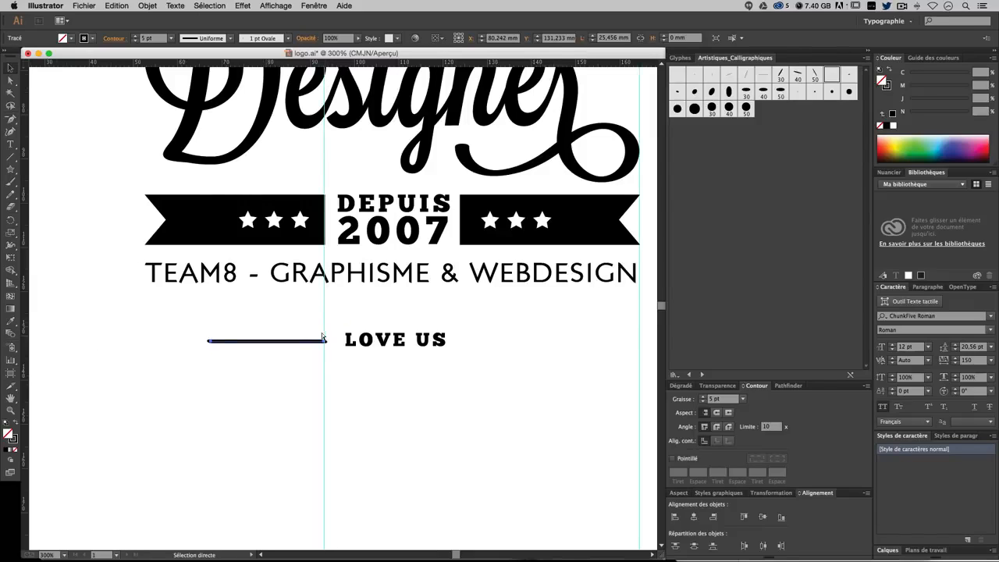
click(276, 342)
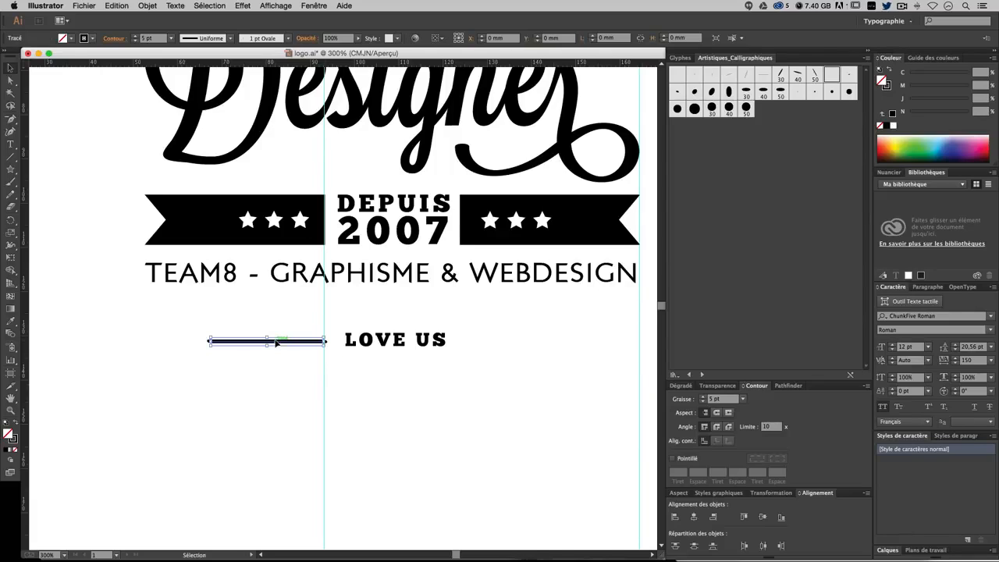
key(Left)
key(Left)
key(Left)
key(Right)
click(382, 381)
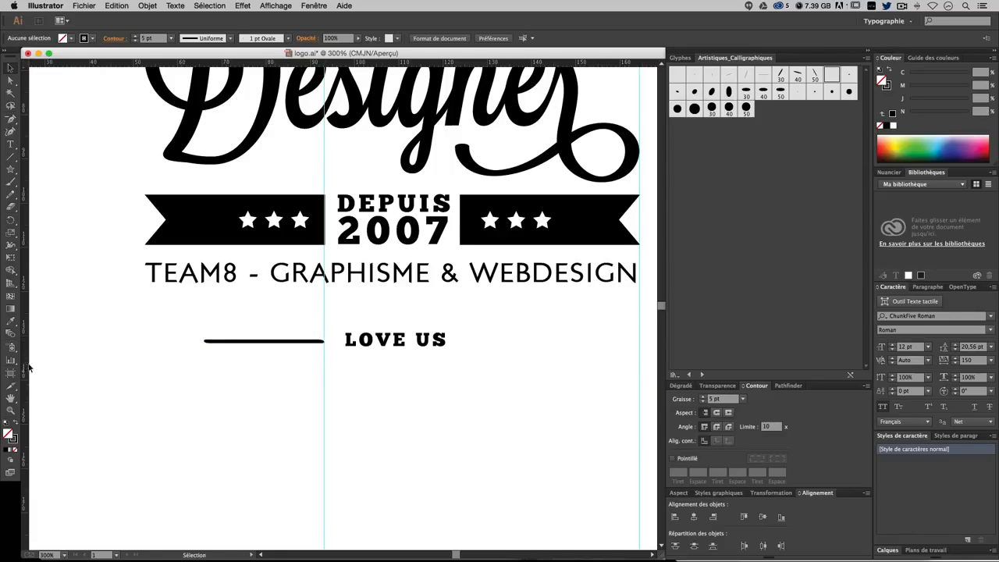
Step: Place a guide at the right ribbon half's inner edge and put a copy of the line against it, right of LOVE US
drag(29, 367, 460, 315)
drag(230, 349, 474, 347)
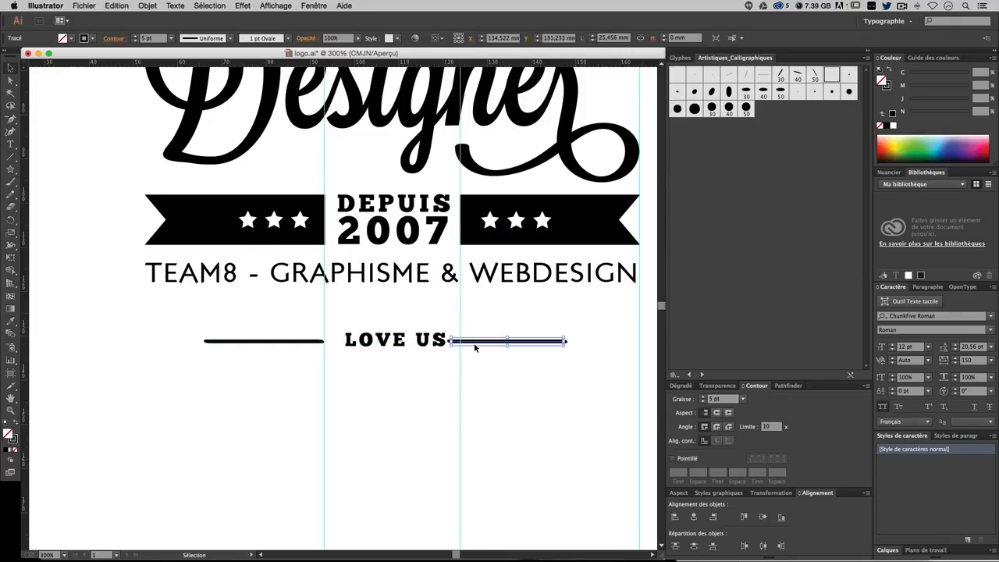
key(Right)
key(Right)
key(Right)
key(Right)
key(Right)
key(Right)
key(Right)
key(Right)
click(517, 364)
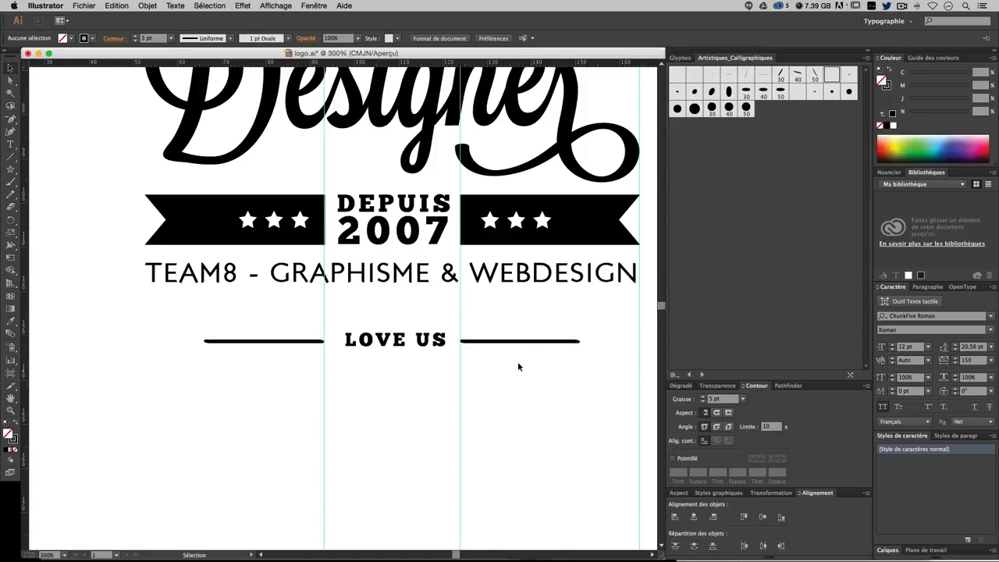
click(519, 341)
key(Right)
click(547, 362)
Step: Scale both lines beside LOVE US together horizontally so each is about 20 mm long
key(ctrl+minus)
key(ctrl+plus)
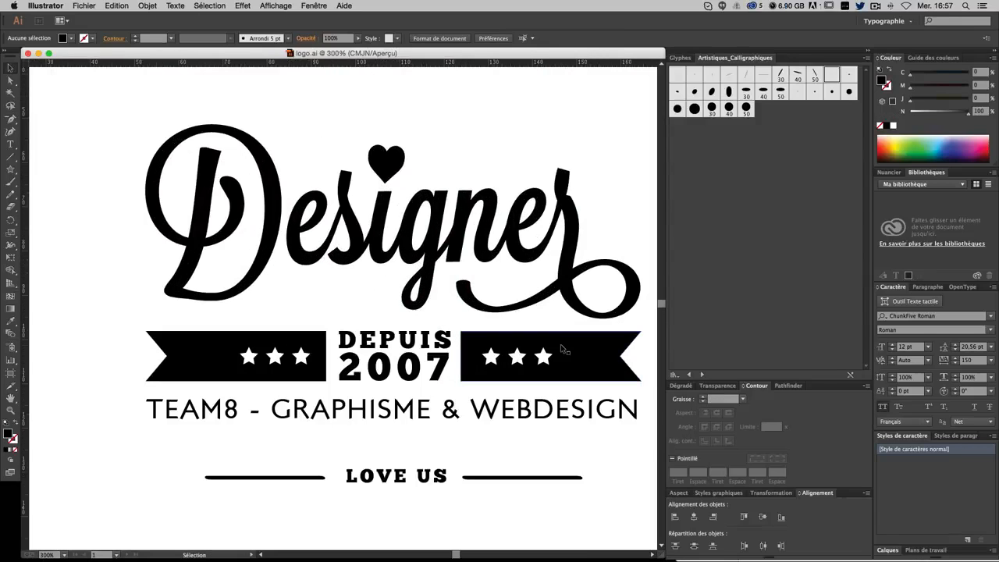
scroll(240, 371, down, 5)
click(240, 370)
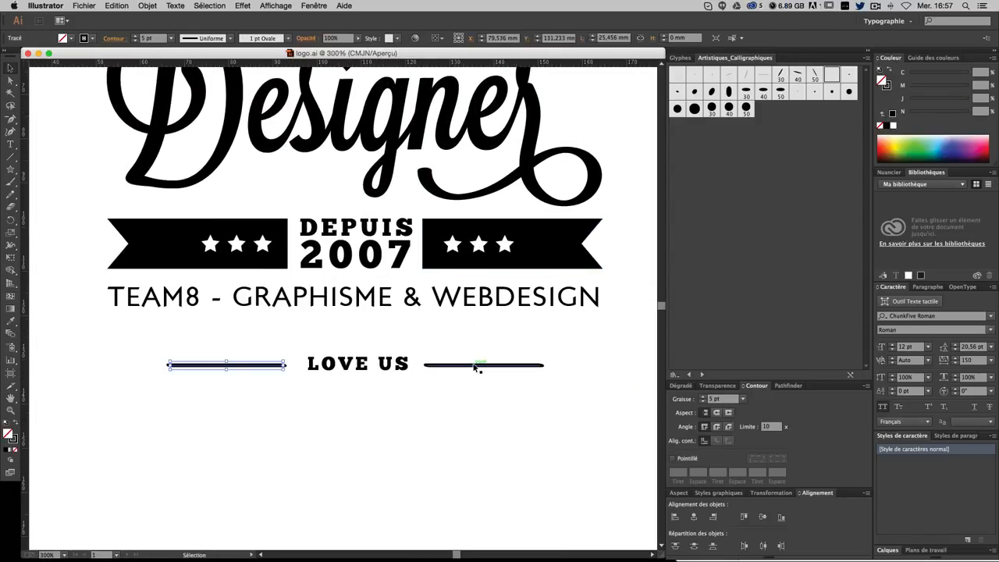
shift+click(475, 365)
drag(168, 366, 252, 364)
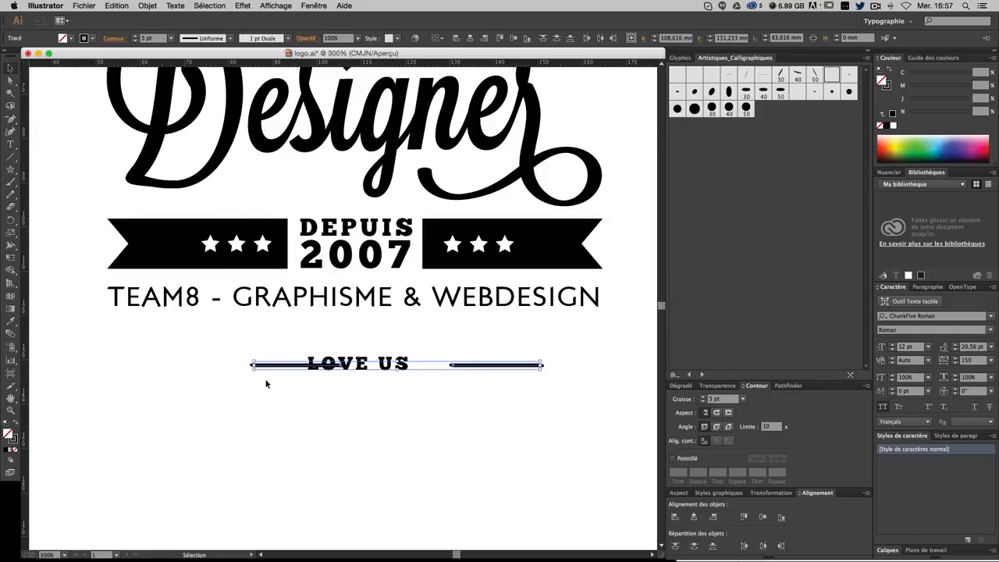
click(295, 380)
Step: Show the guides and move the left line back so its right end reaches the guide at the ribbon's inner edge
click(300, 364)
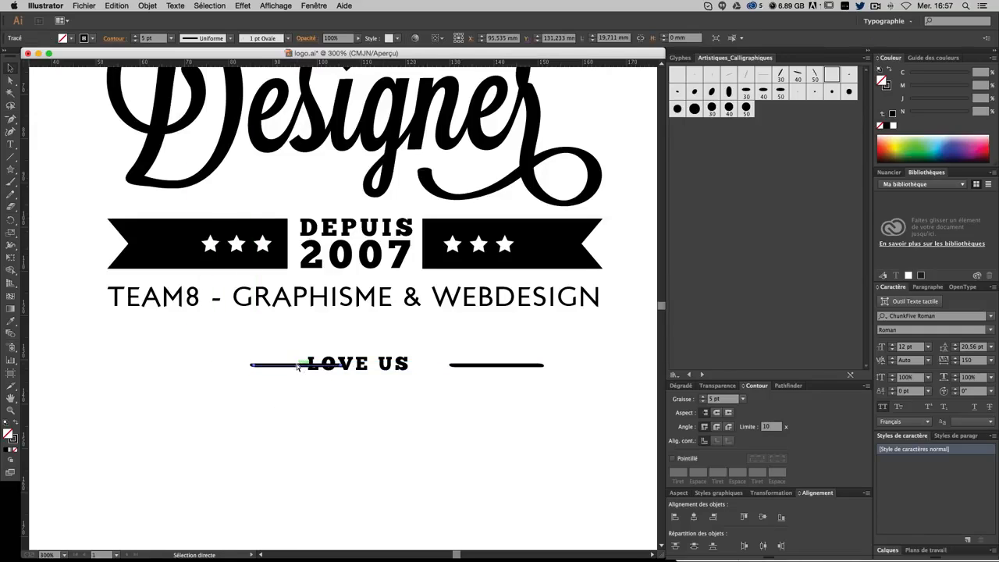
key(super+;)
drag(286, 367, 241, 373)
key(Left)
key(Left)
key(Left)
key(Left)
key(Left)
key(Left)
key(Left)
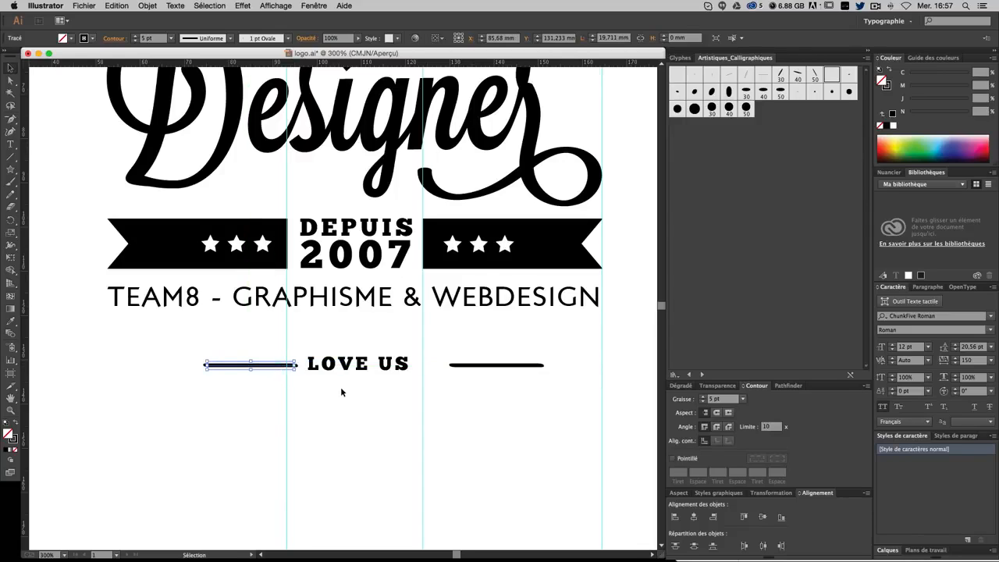
click(491, 392)
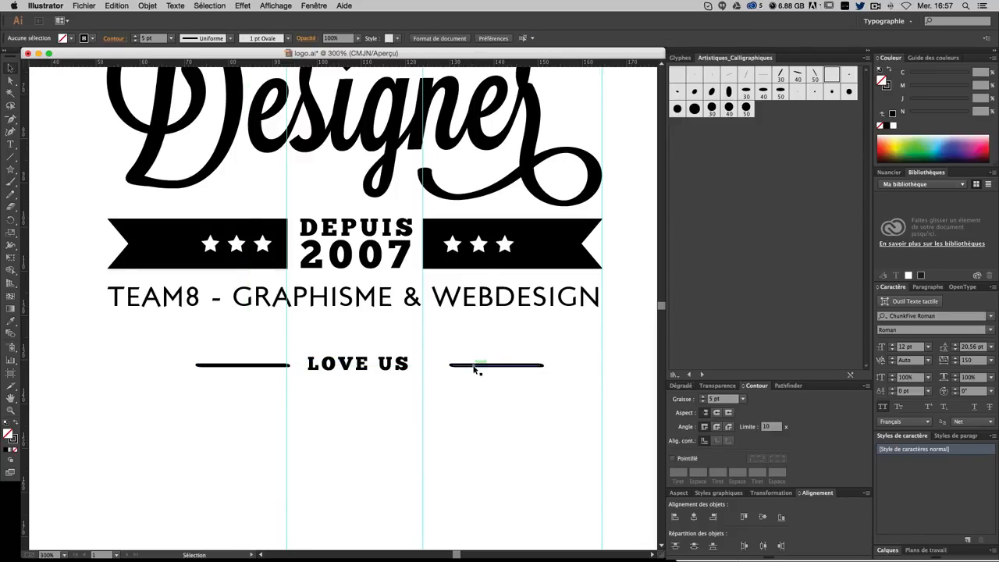
Step: Move the right line against the right ribbon half's guide and fine-tune the left line against its own guide
drag(473, 368, 444, 368)
click(475, 364)
key(Right)
key(Right)
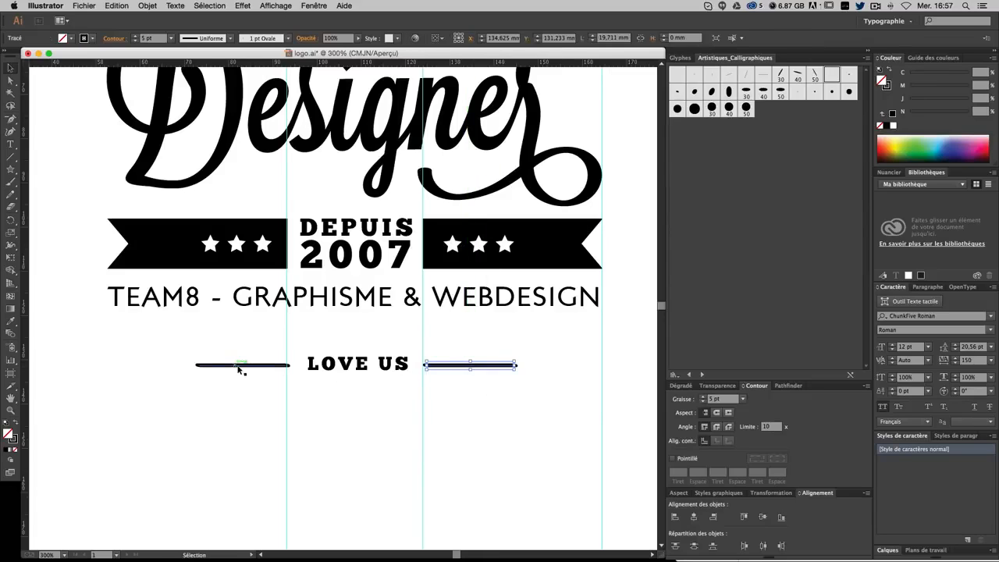
click(240, 367)
click(490, 430)
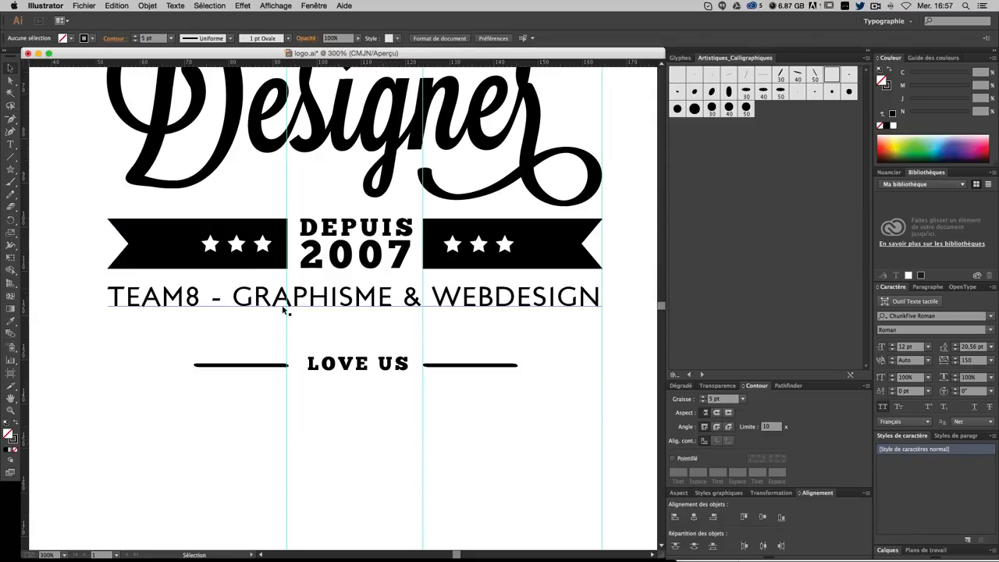
Step: Set the tagline's tracking to 0 and scale it to about 19 pt to span the ribbon's full width
click(313, 299)
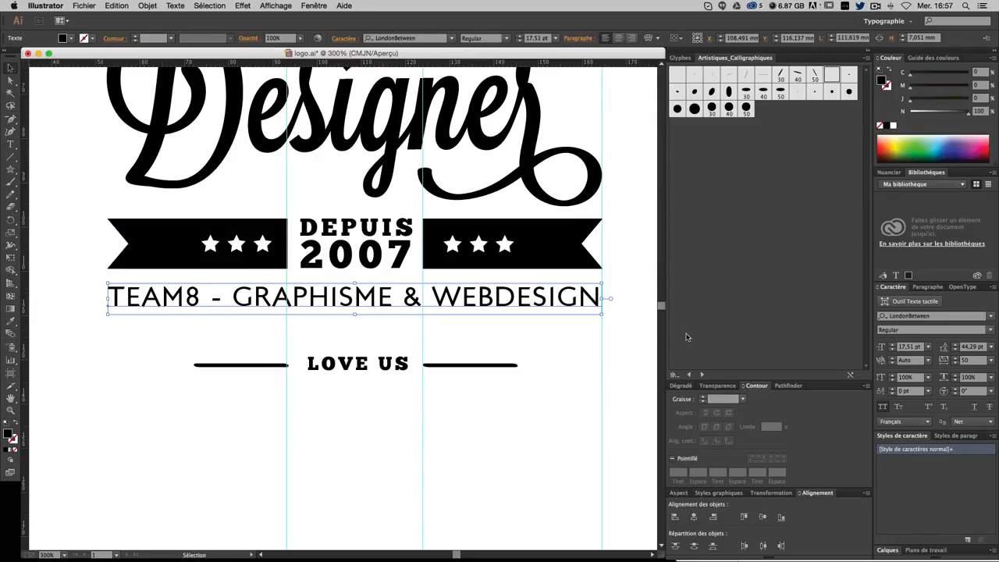
scroll(495, 346, up, 4)
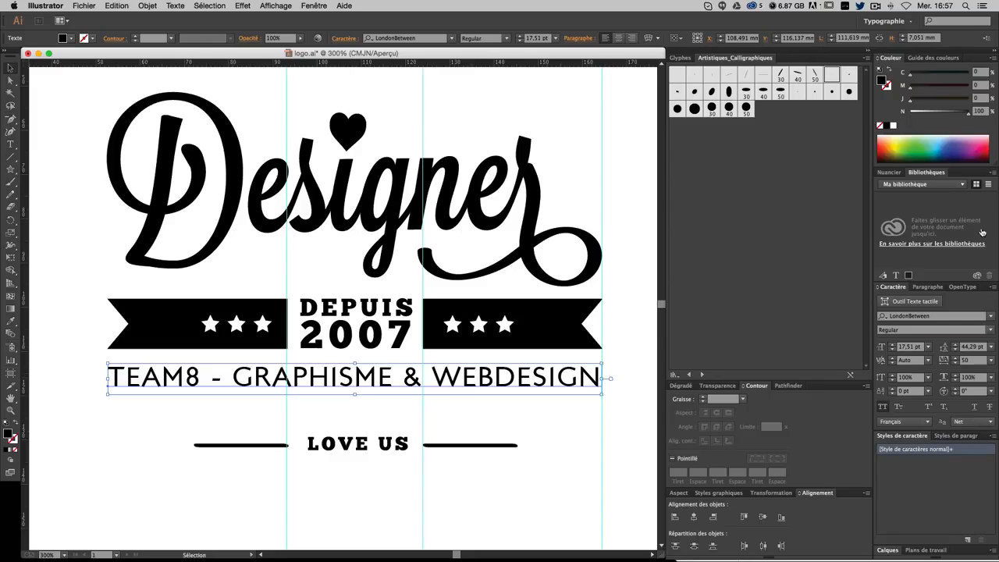
click(940, 359)
key(Return)
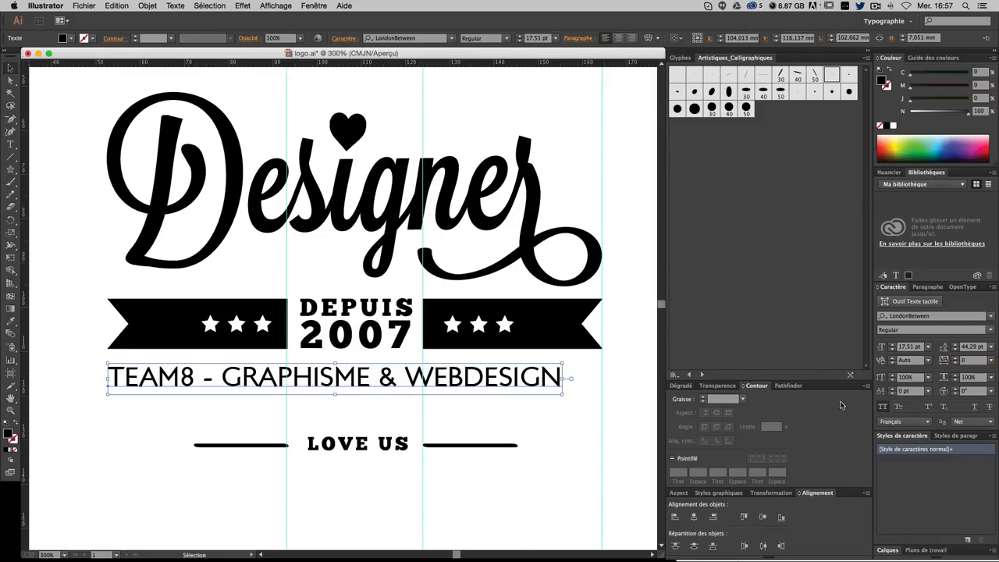
drag(564, 362, 601, 360)
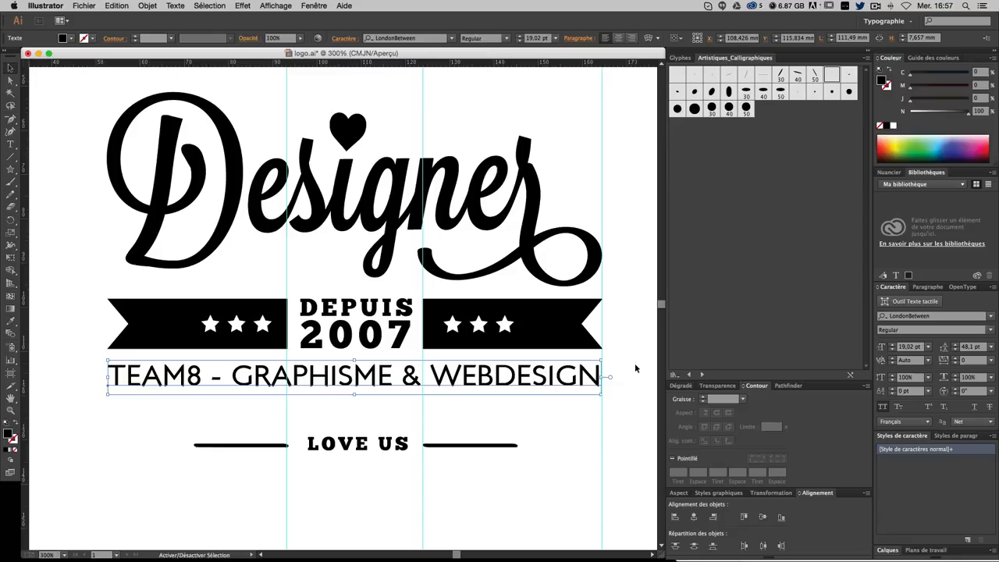
click(539, 436)
Step: Set the tracking of the DEPUIS 2007 text to 30 and center it between the two ribbon halves
click(365, 346)
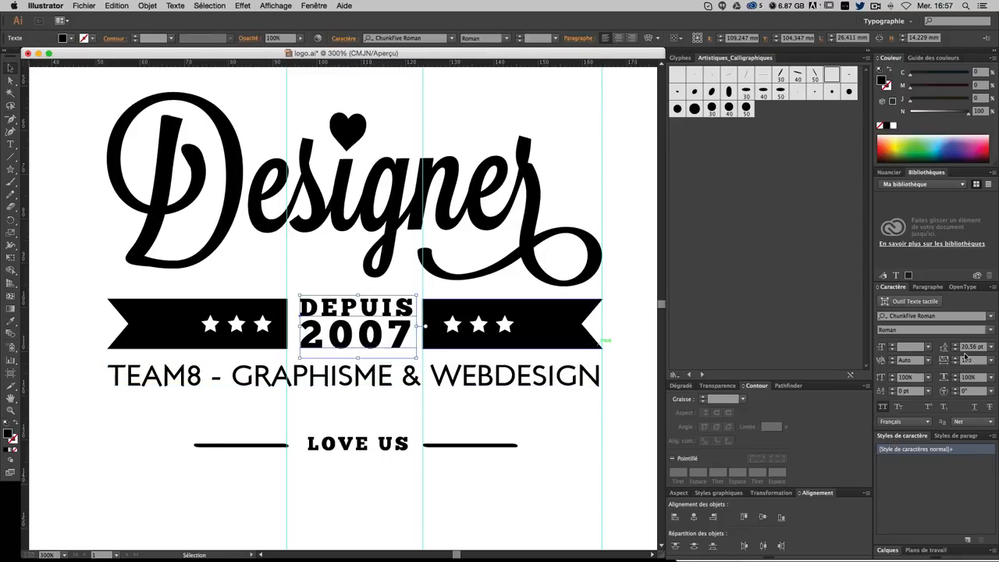
drag(974, 361, 917, 359)
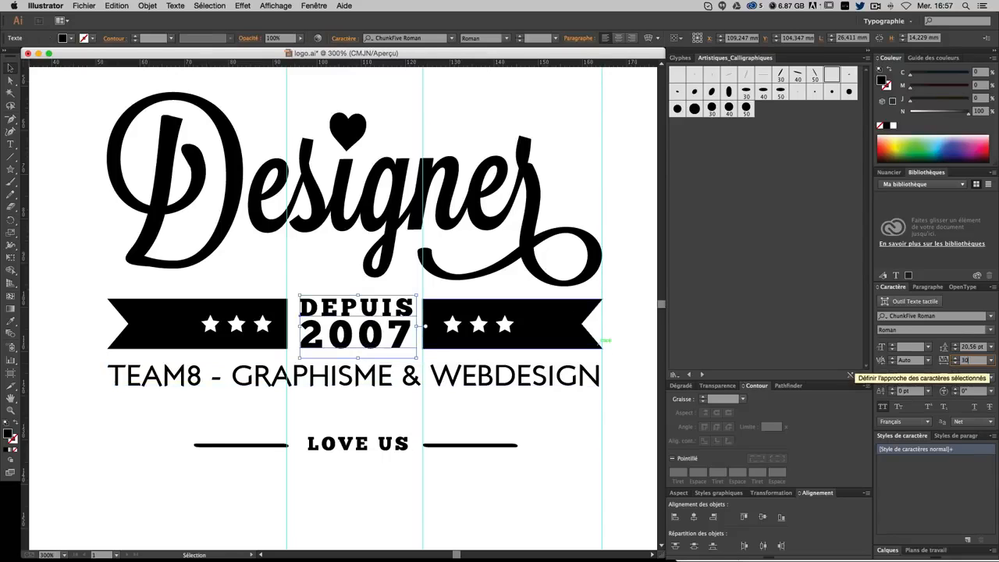
key(Return)
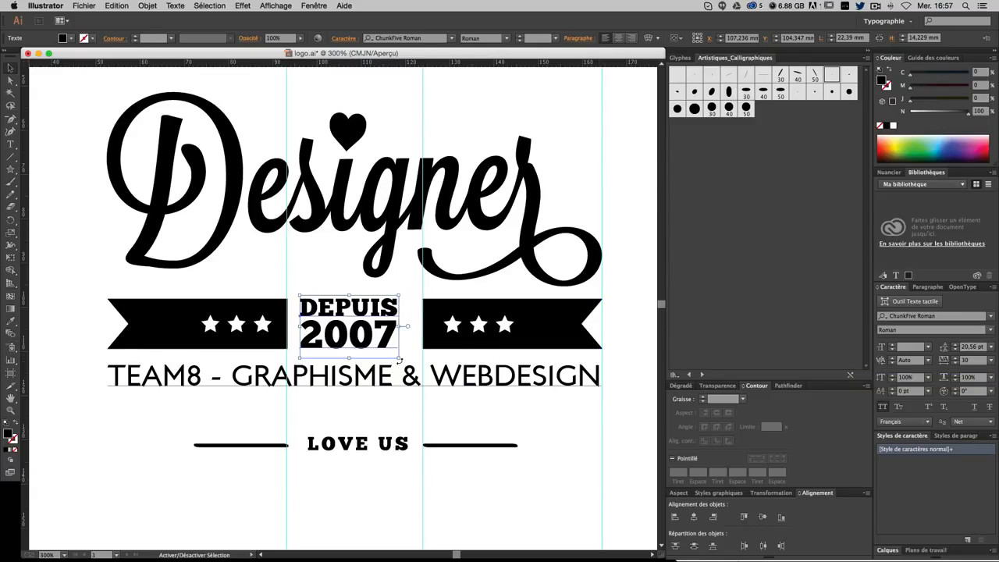
drag(401, 346, 406, 352)
key(Left)
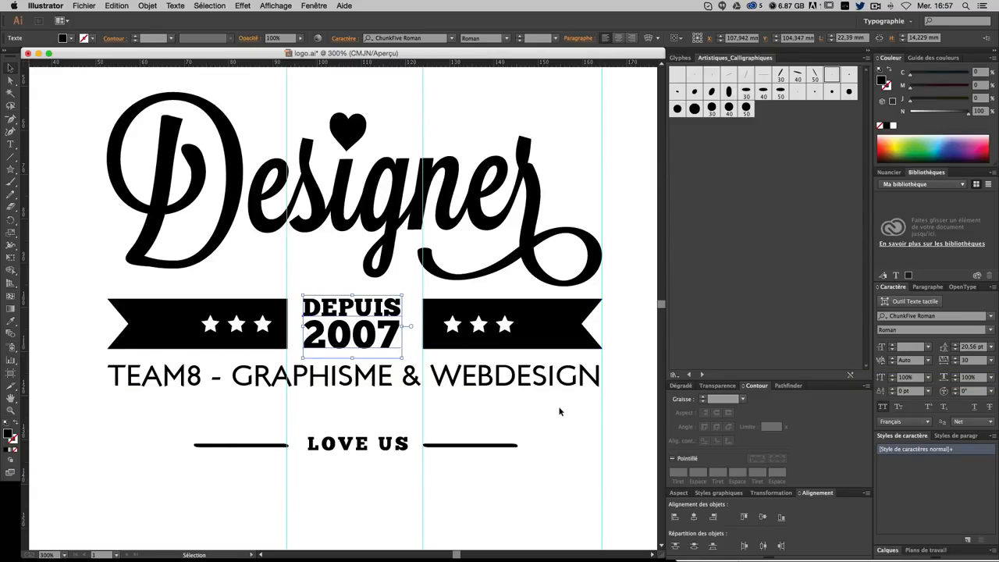
key(Right)
click(562, 408)
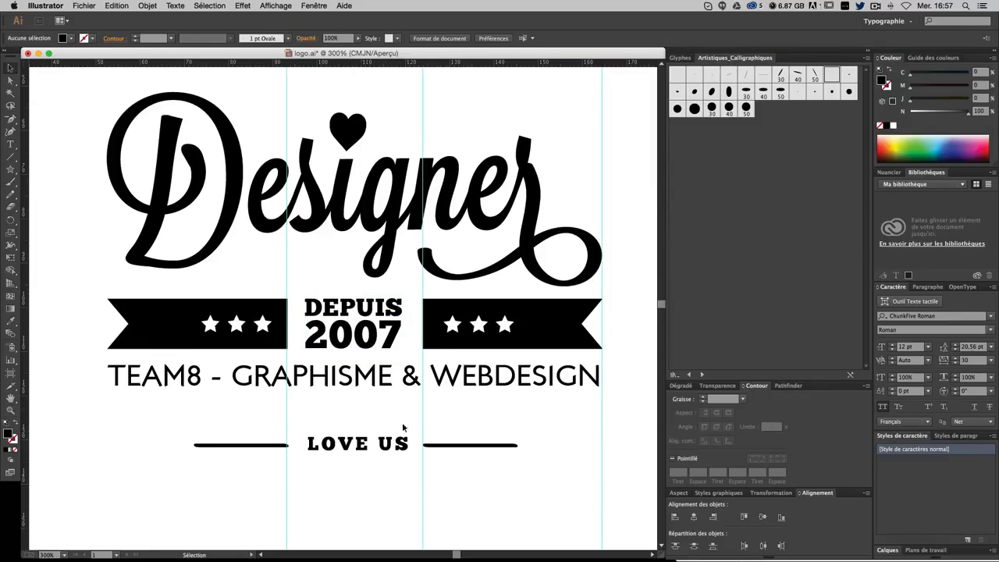
Step: Ungroup the three stars on the ribbon's right half
drag(482, 326, 490, 331)
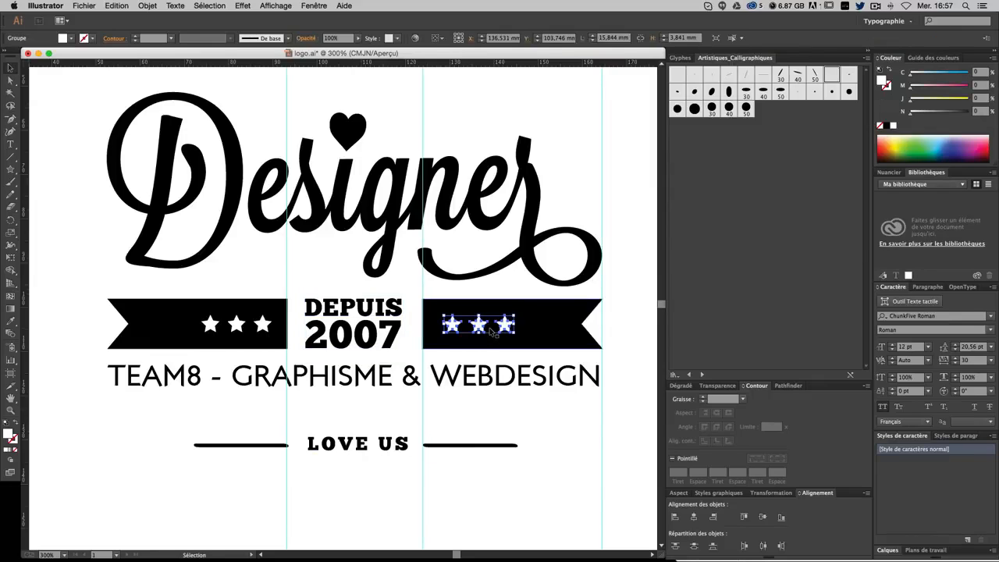
key(shift+super+g)
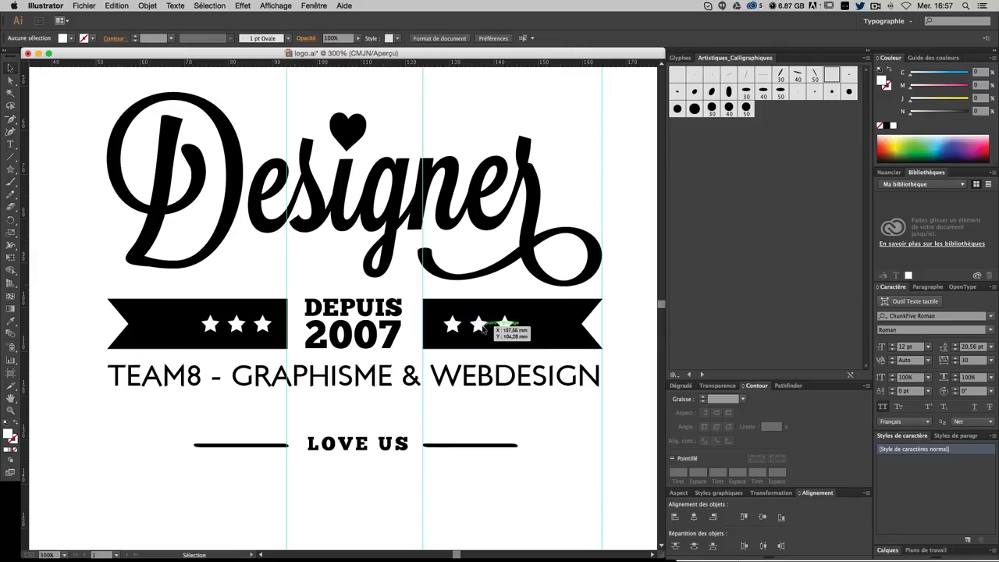
click(483, 329)
shift+click(508, 329)
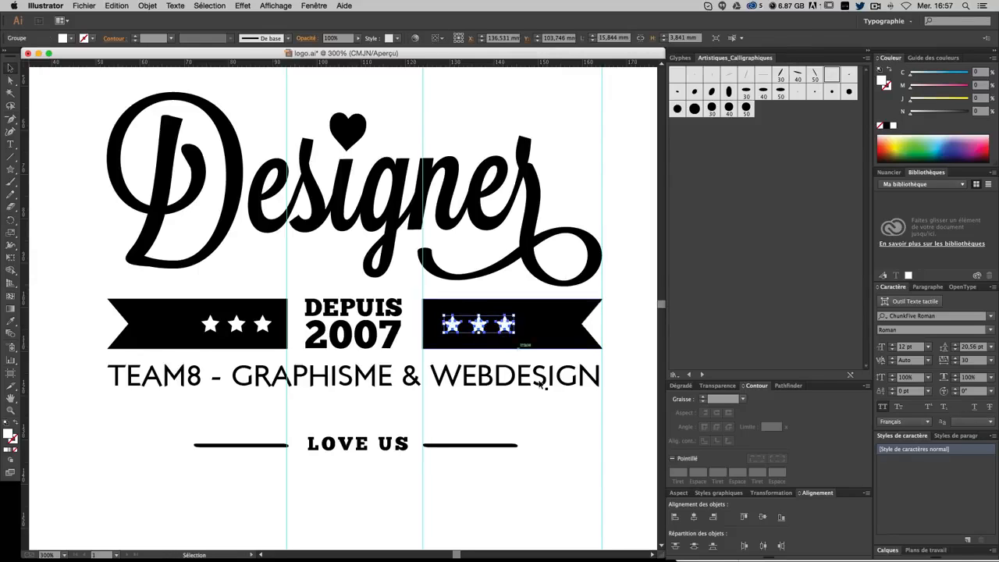
click(528, 400)
click(461, 332)
key(a)
key(super+shift+g)
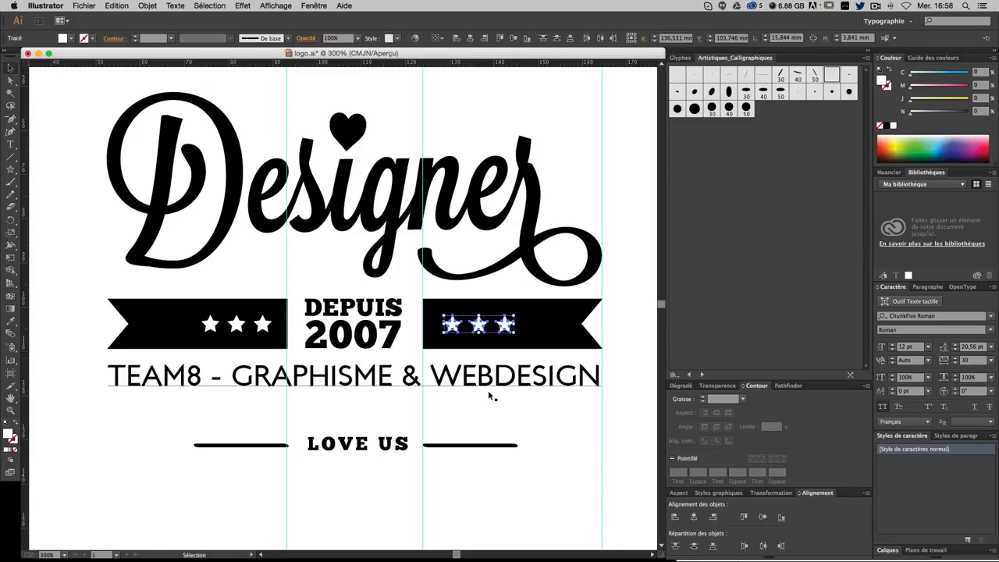
Step: Spread the three stars on the ribbon's right half farther apart and shift the row slightly right
click(491, 397)
drag(479, 326, 510, 327)
click(532, 419)
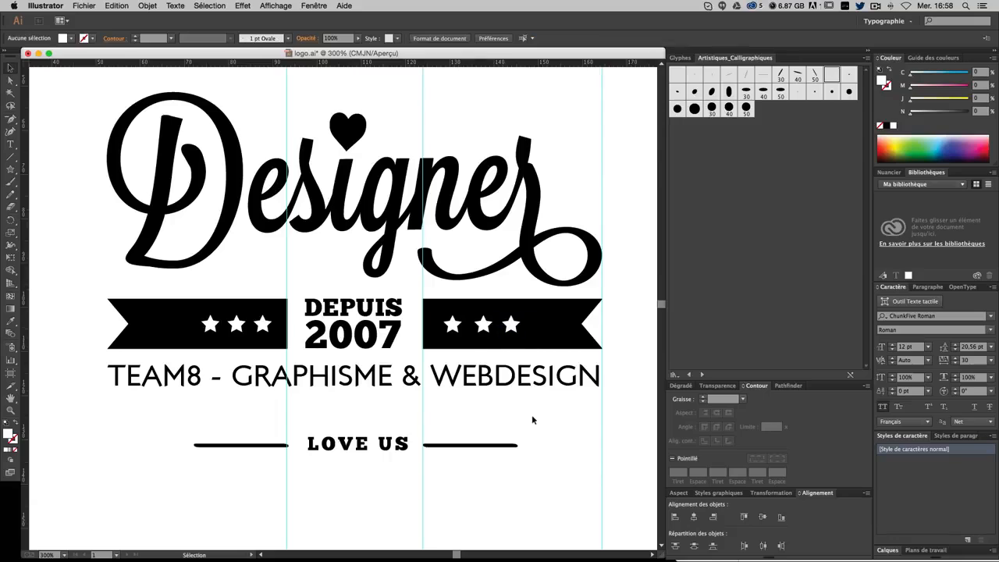
click(452, 327)
shift+click(484, 326)
shift+click(512, 329)
drag(512, 329, 517, 329)
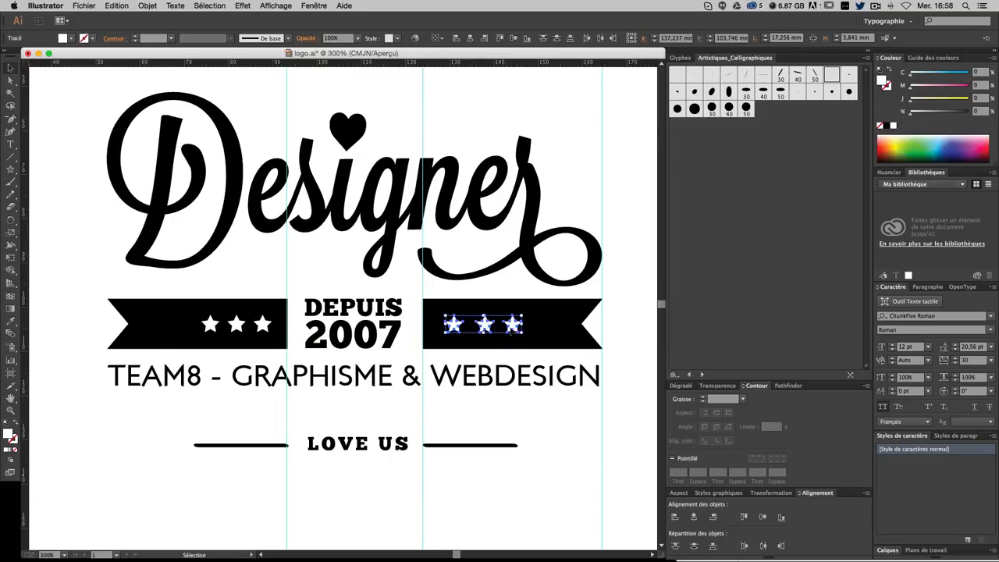
Step: Ungroup the three stars on the ribbon's left half and move the two leftmost stars farther left
click(248, 327)
click(236, 325)
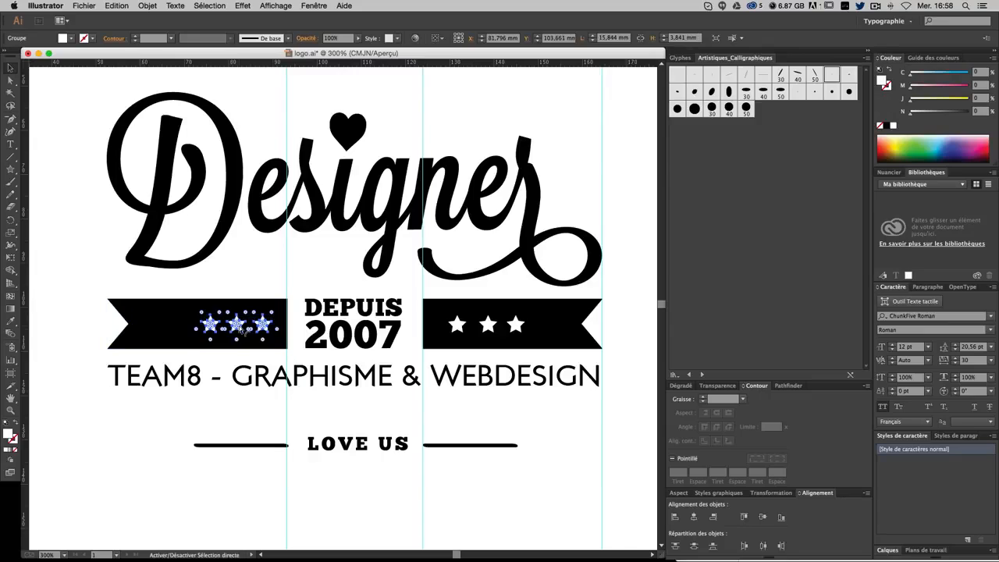
shift+click(263, 324)
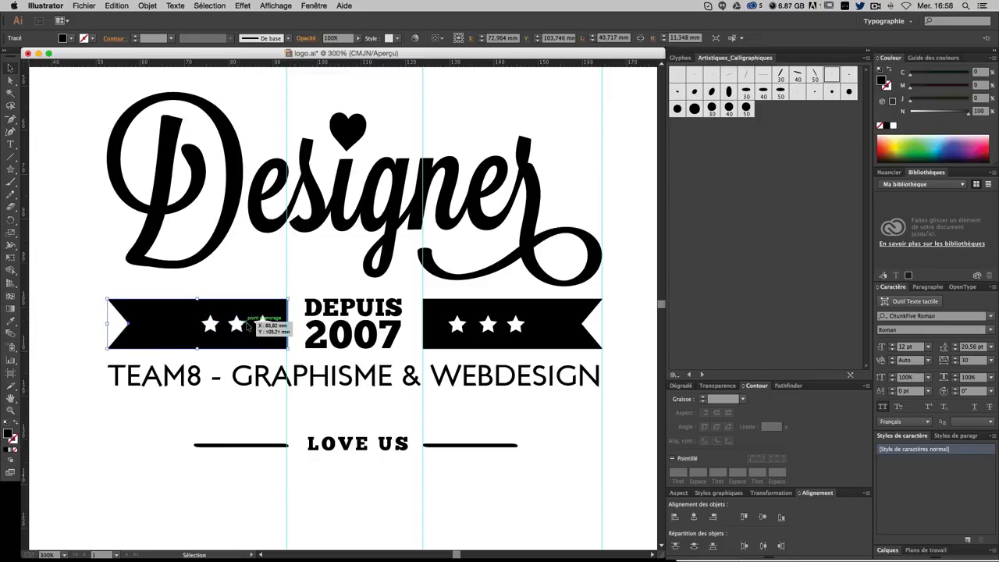
key(Left)
key(Left)
key(Left)
key(Left)
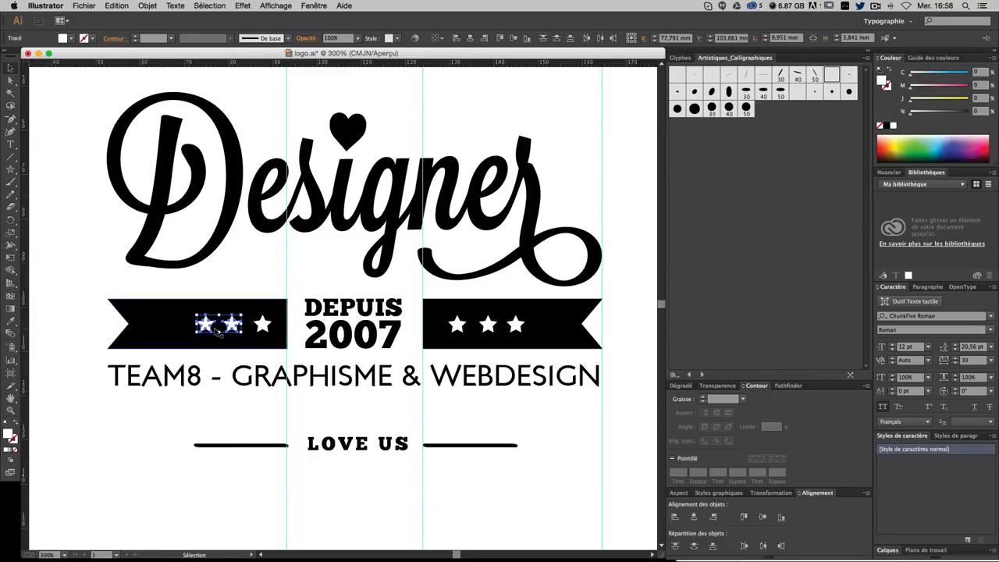
key(Right)
Step: Move the leftmost star farther left to space the left half's three stars evenly
click(147, 380)
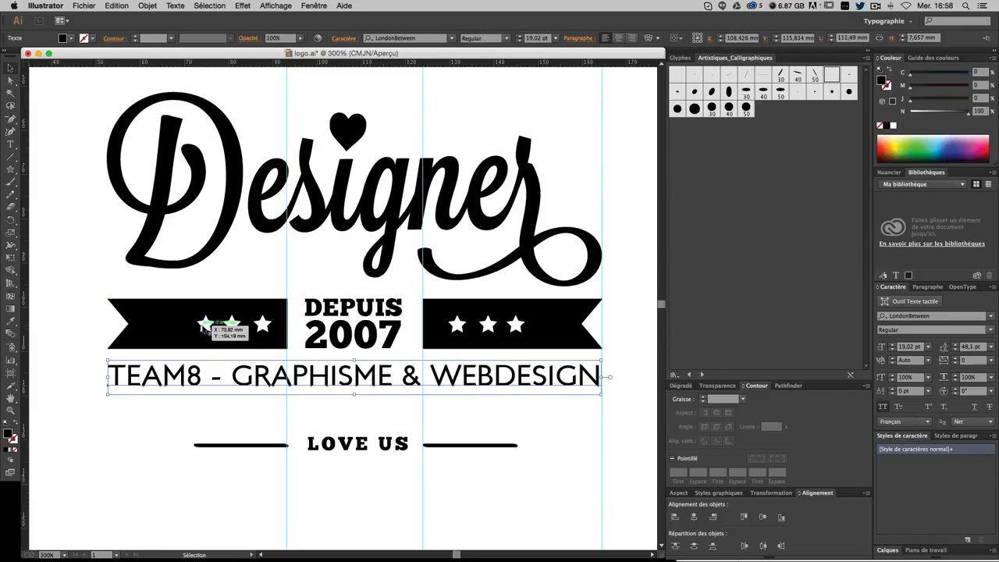
click(206, 324)
key(Left)
key(Left)
key(Left)
click(283, 425)
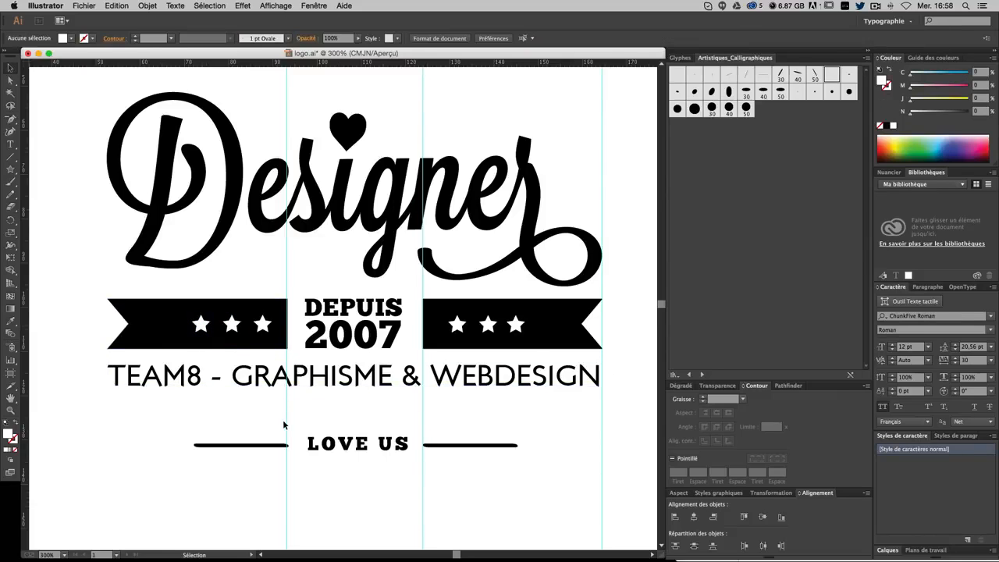
Step: Move all three stars on the left half together toward the middle of that ribbon half
click(263, 327)
shift+click(232, 325)
shift+click(200, 323)
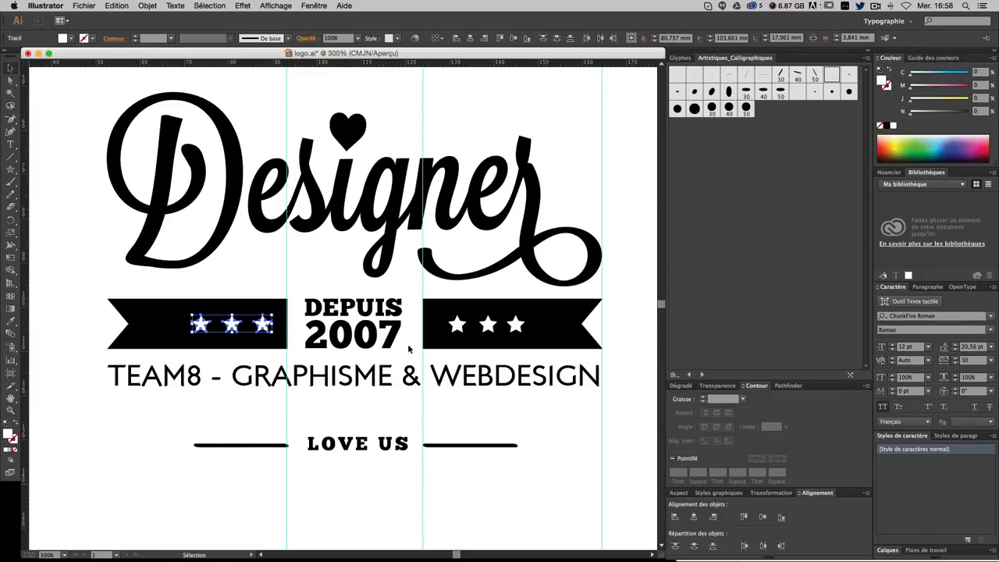
key(Left)
key(Left)
key(Left)
key(Left)
key(Left)
key(Left)
key(Left)
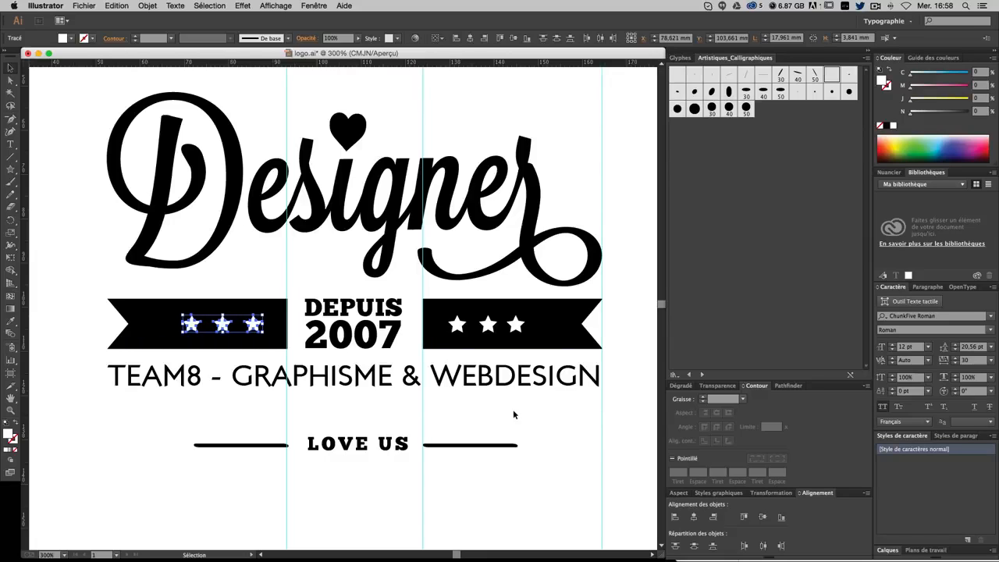
Step: Hide the guides and check the overall balance of the logo
key(super+minus)
key(super+minus)
click(513, 409)
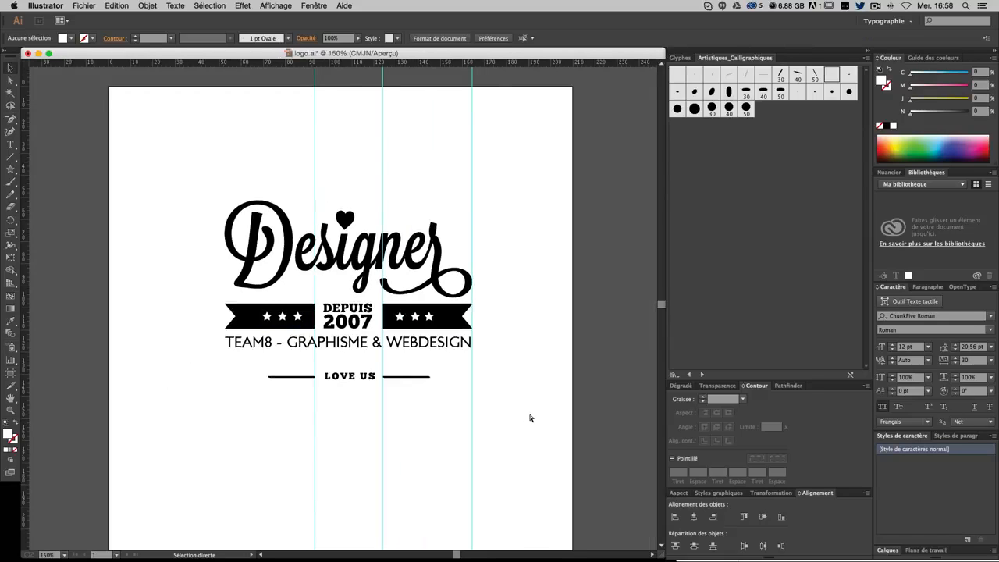
key(super+semicolon)
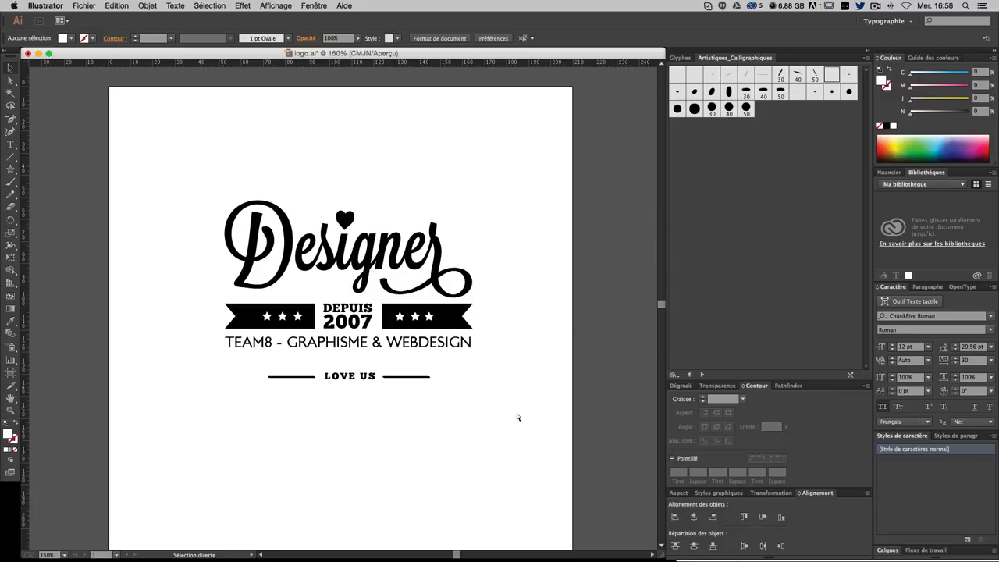
key(super+plus)
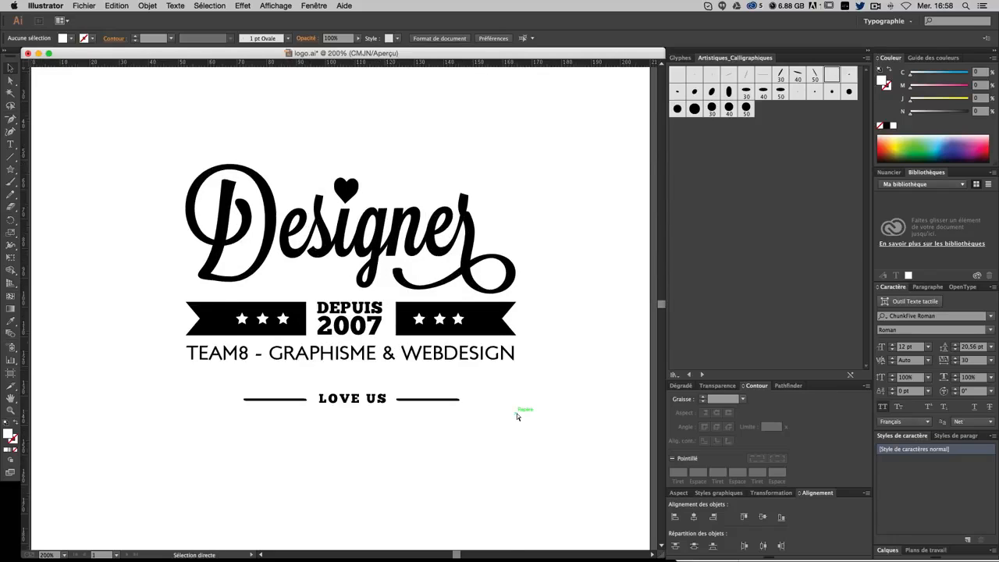
key(super+minus)
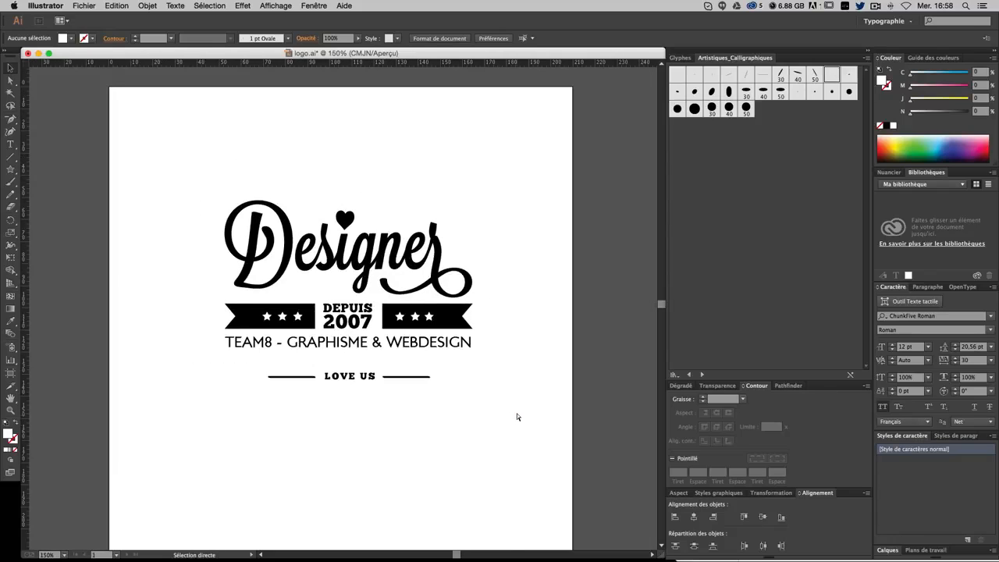
key(super+plus)
Step: Even out the spacing of the right half's three stars, nudge them slightly right and save the file
click(457, 322)
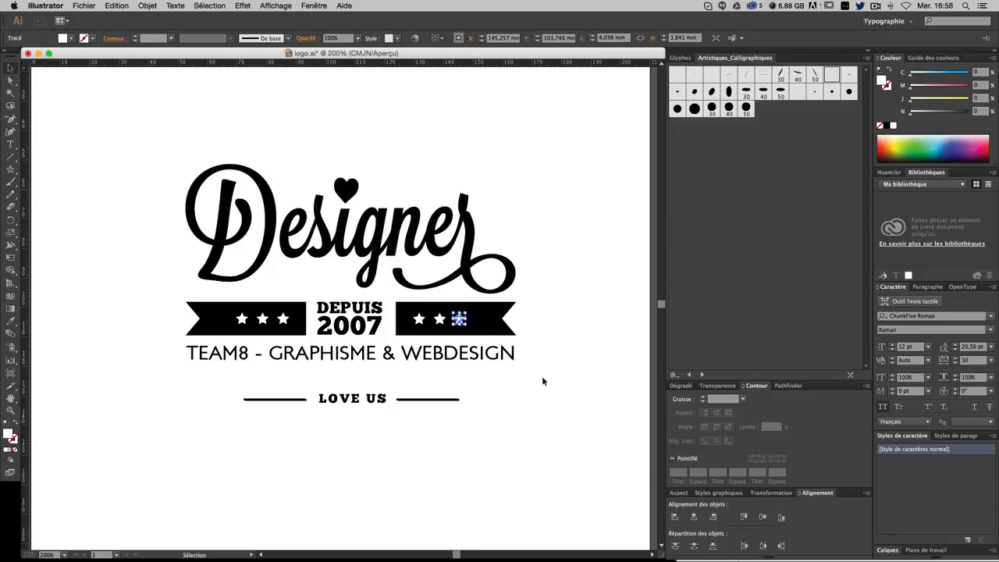
click(564, 394)
click(442, 322)
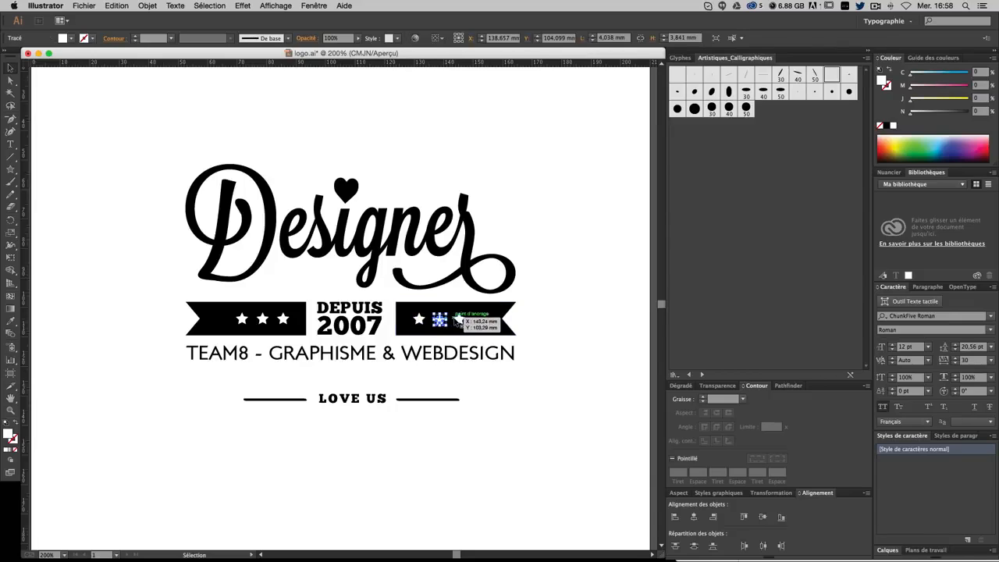
click(554, 344)
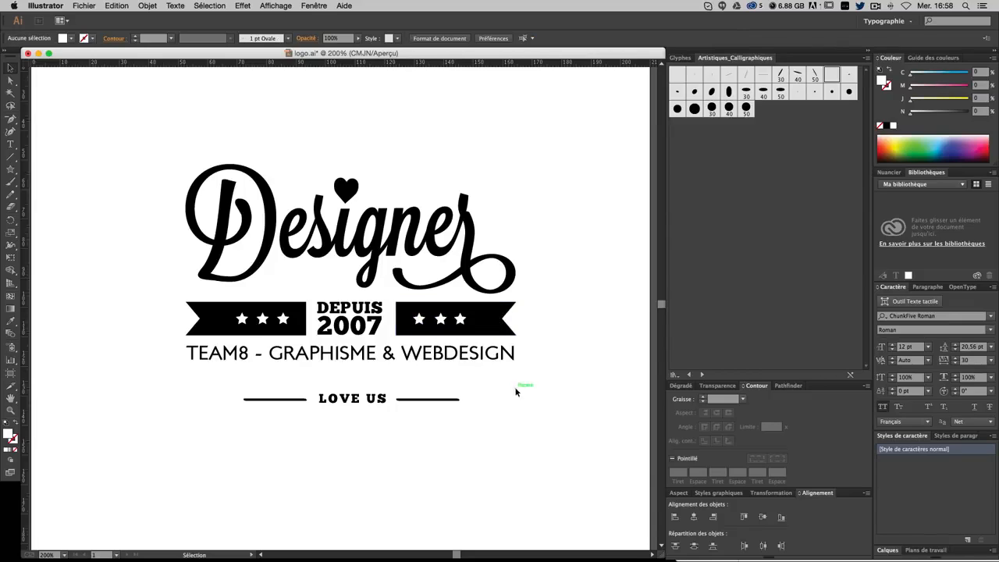
click(421, 319)
shift+click(441, 319)
shift+click(462, 319)
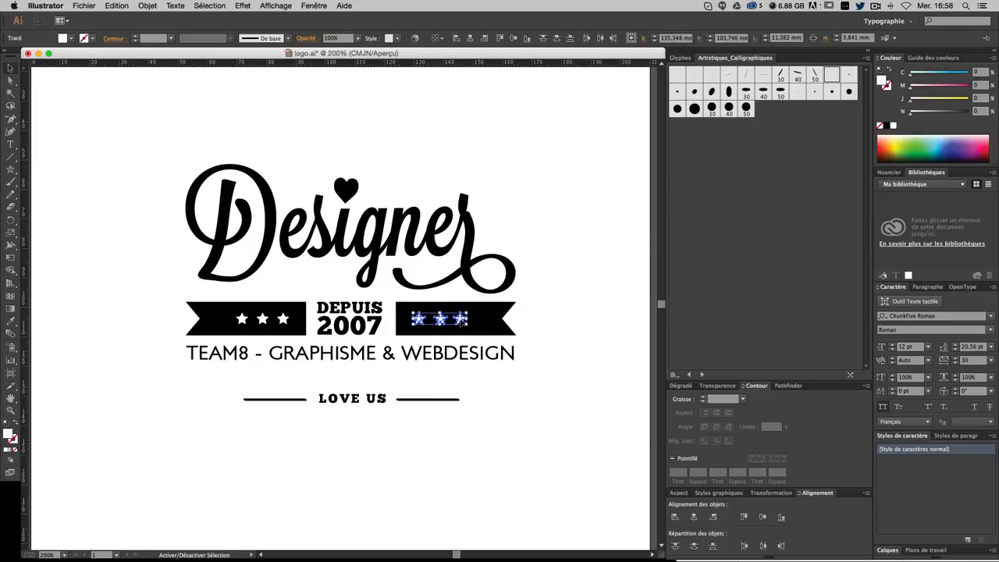
click(546, 417)
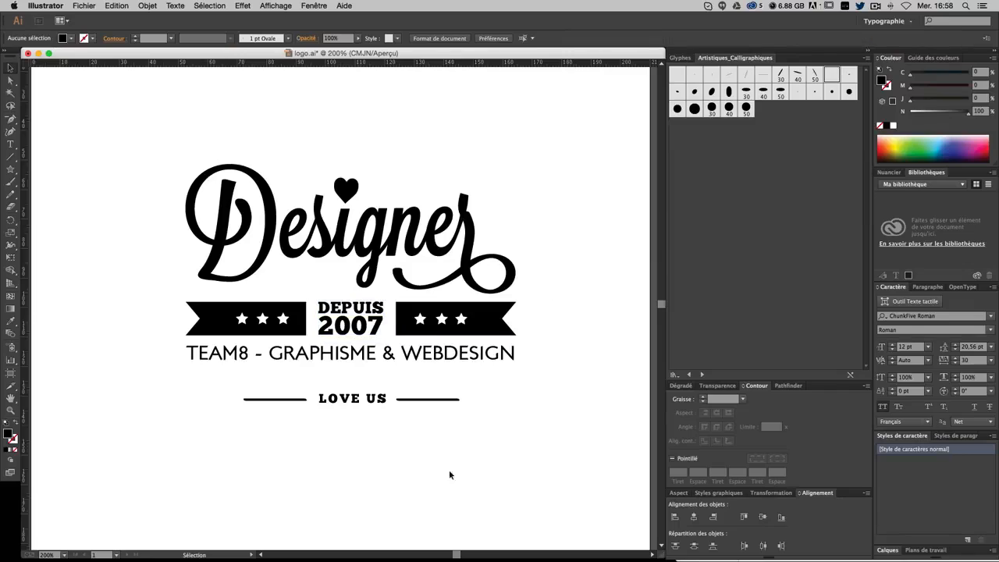
key(super+s)
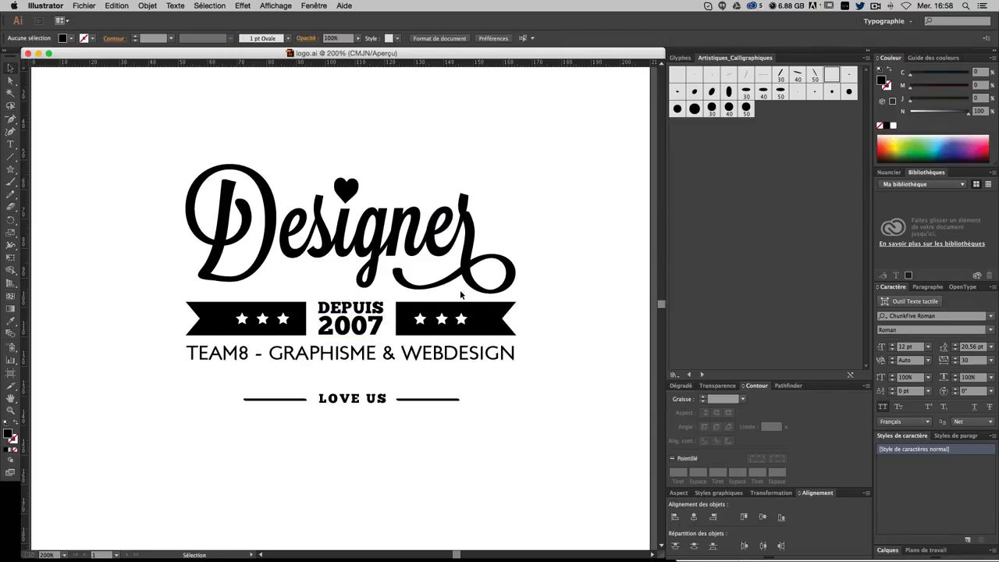
Step: Set the tracking of the LOVE US text to 30
key(super+plus)
click(364, 443)
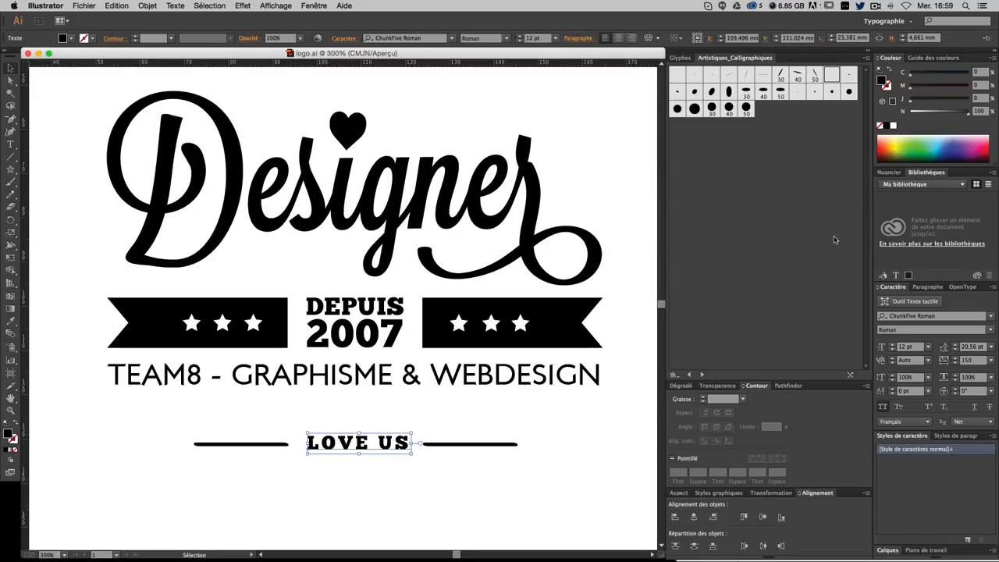
click(943, 357)
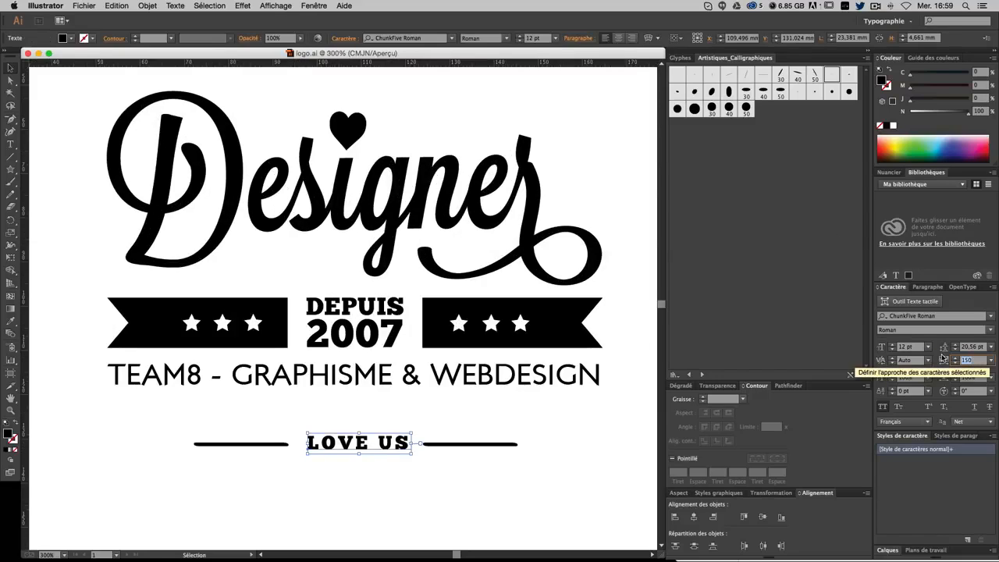
text(30)
key(Return)
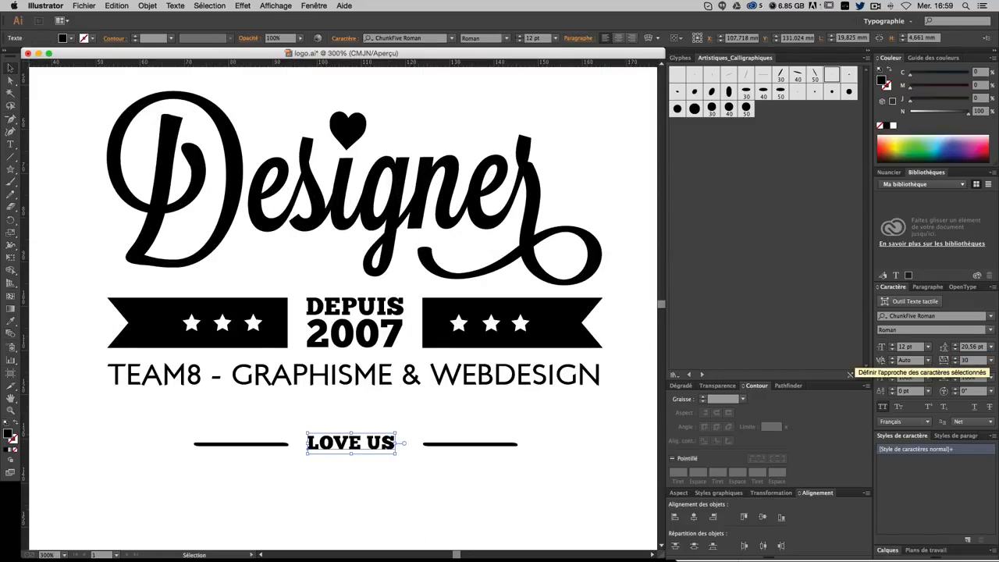
Step: Show the guides again and add a vertical guide through the center of the Designer lettering
key(super+semicolon)
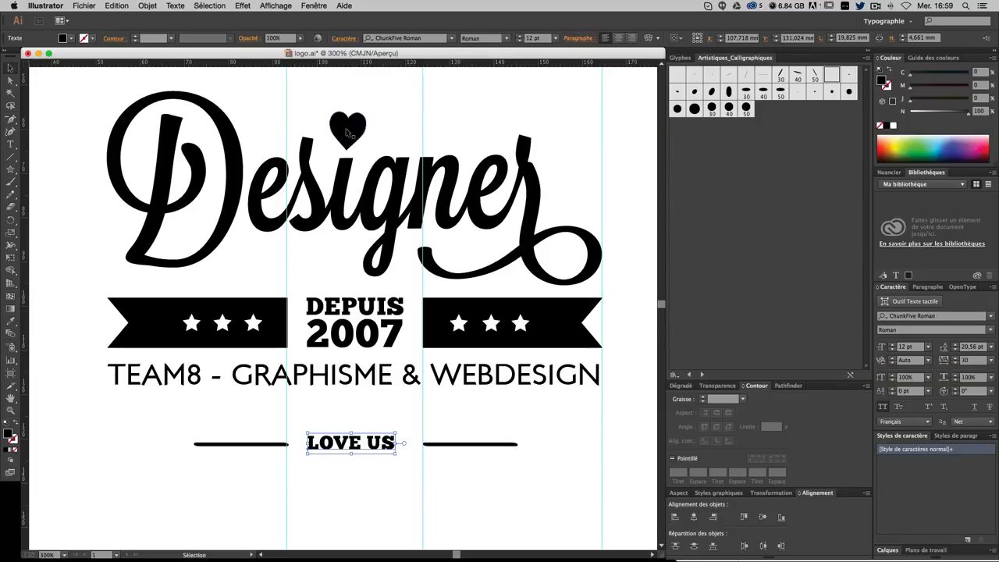
click(346, 128)
drag(74, 149, 621, 314)
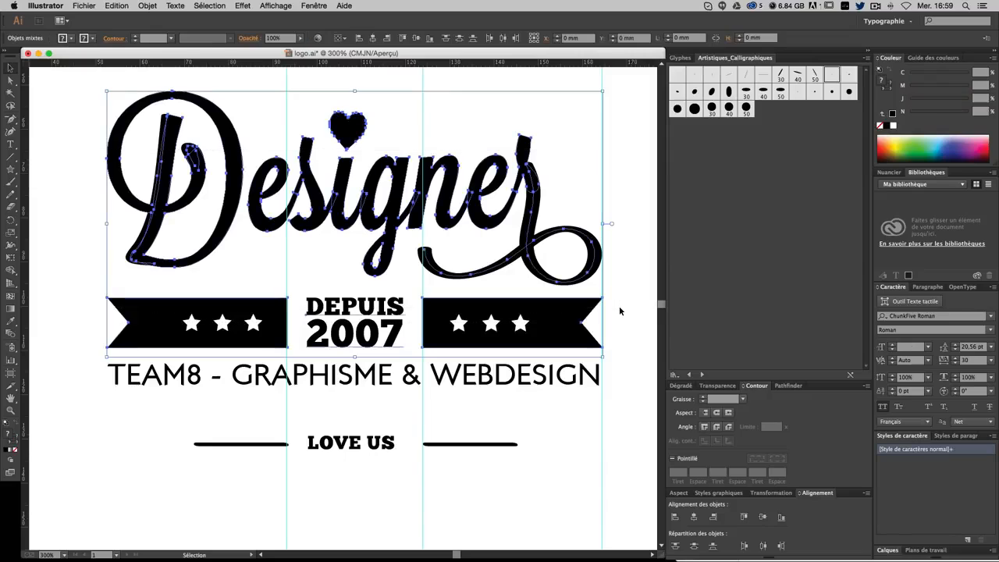
click(97, 99)
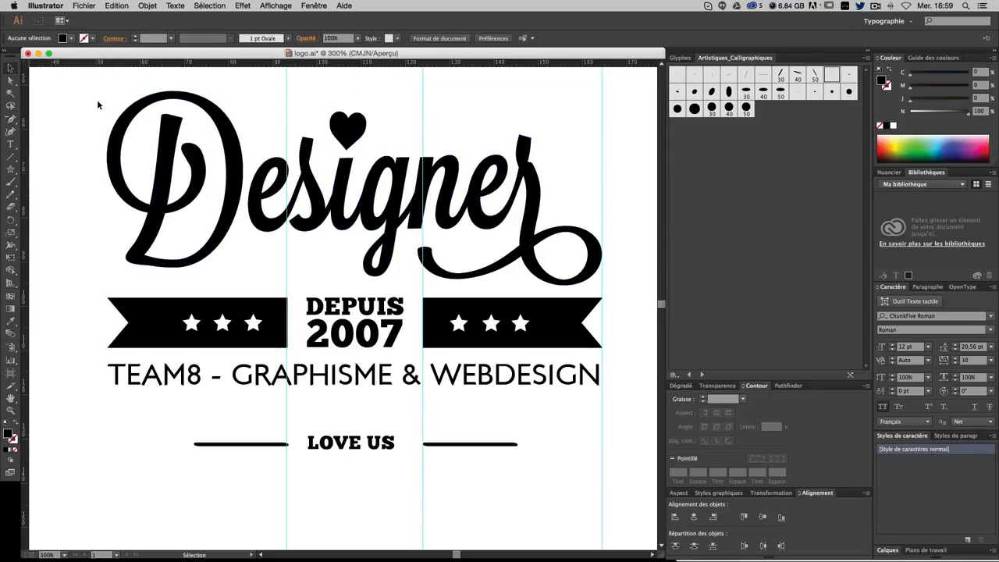
drag(75, 118, 634, 207)
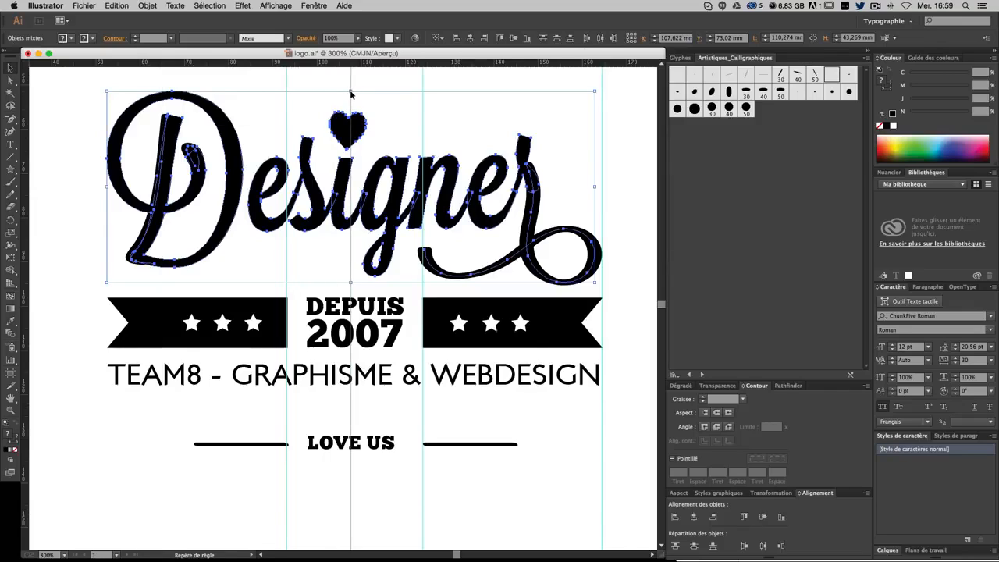
drag(352, 94, 351, 94)
Step: Fine-tune the LOVE US text around the center guide and nudge the left line against its own guide
click(380, 456)
click(377, 443)
key(Right)
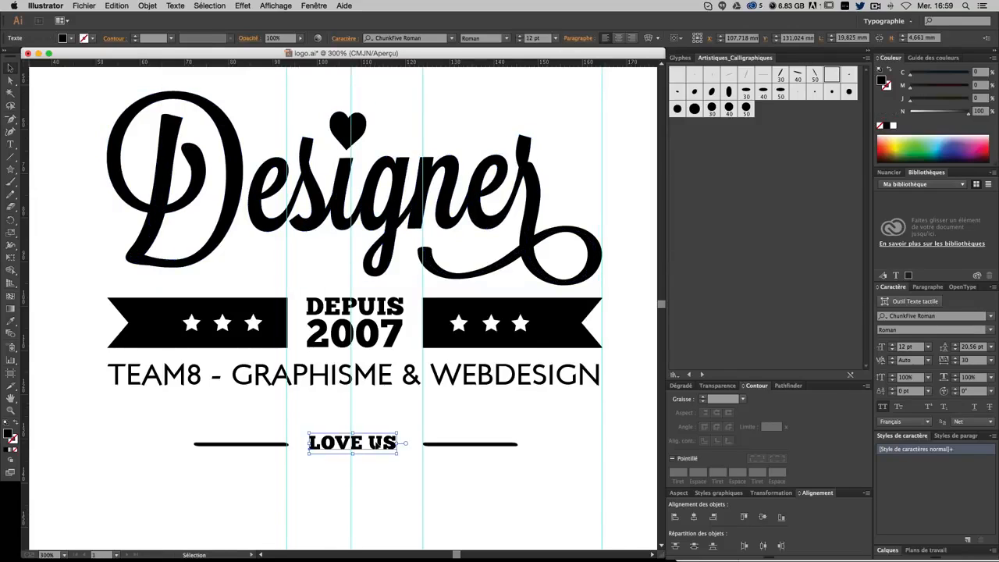
key(Left)
click(395, 470)
click(232, 445)
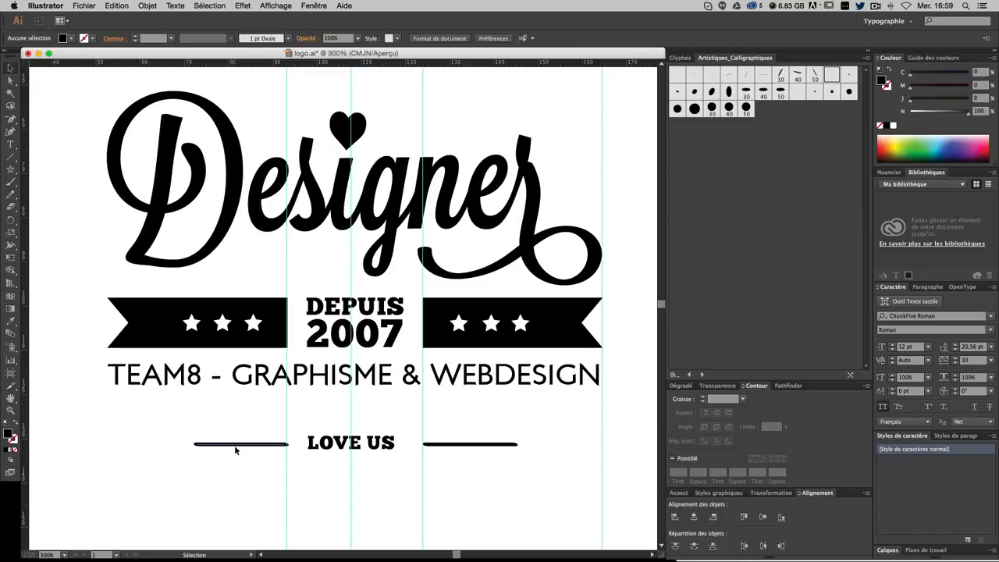
key(Left)
click(303, 472)
key(a)
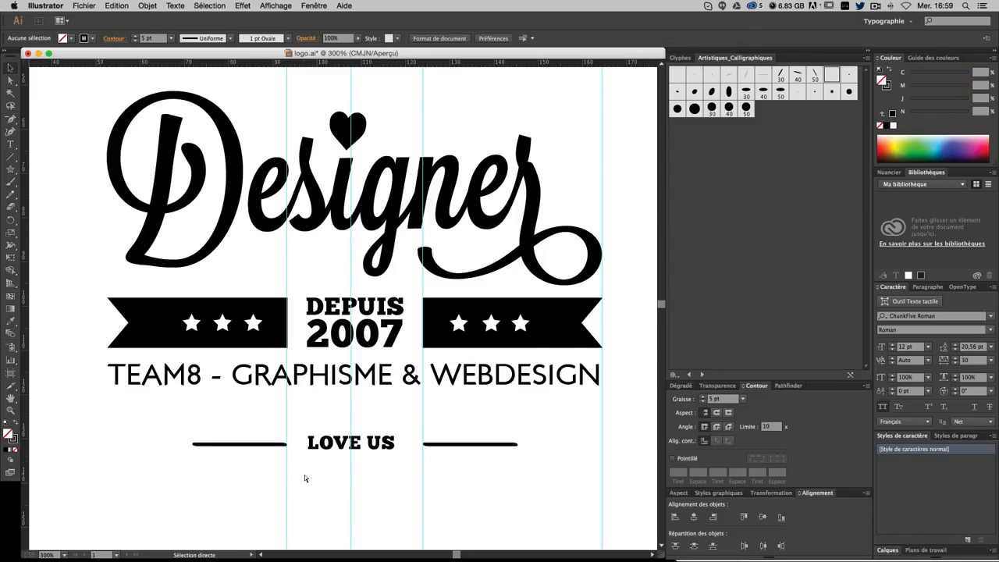
key(v)
Step: Nudge the DEPUIS 2007 text left to center it on the middle guide
click(336, 301)
click(366, 303)
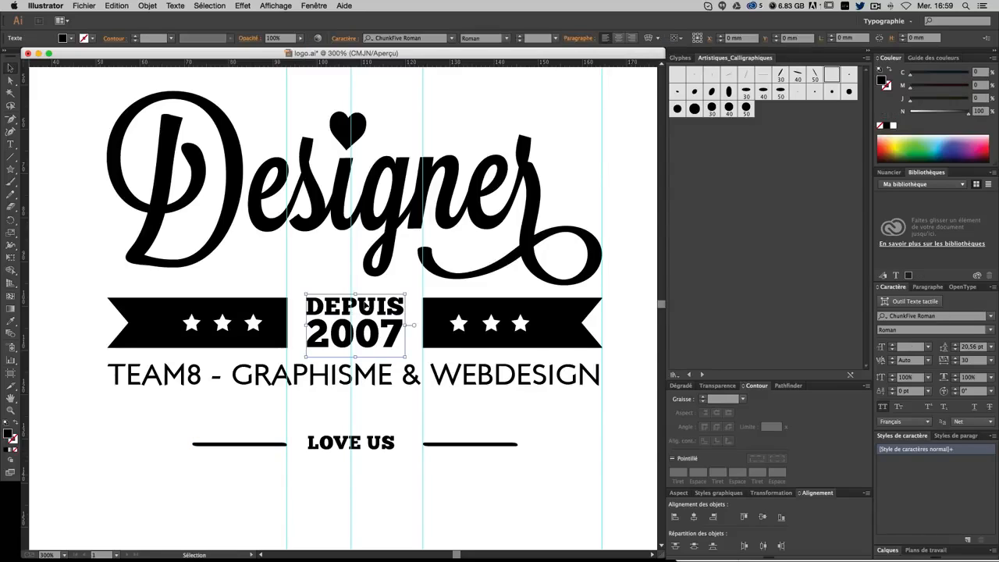
key(Left)
key(Left)
key(Left)
key(Right)
key(Right)
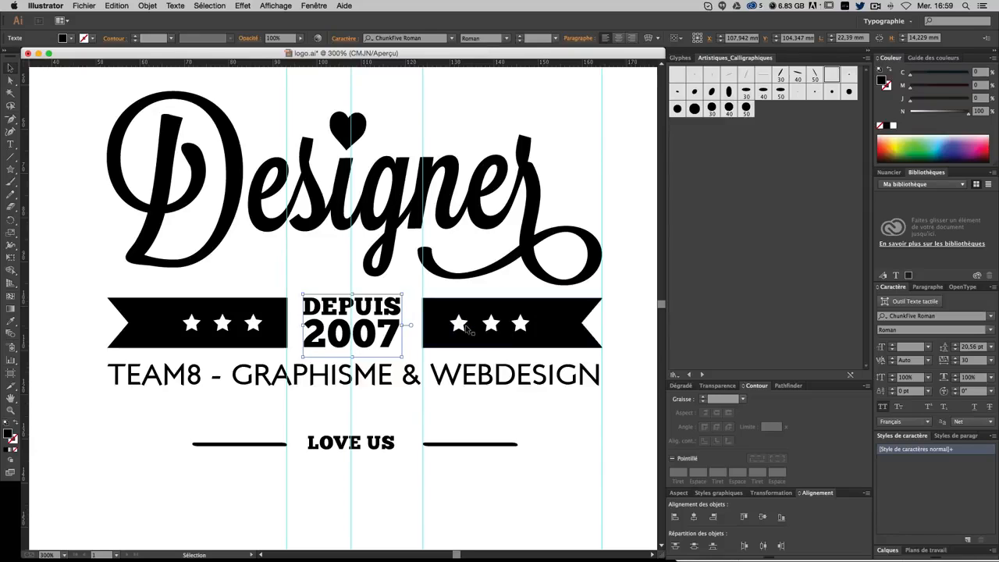
Step: Add a vertical guide at the left edge of the Designer lettering and the ribbon
click(485, 318)
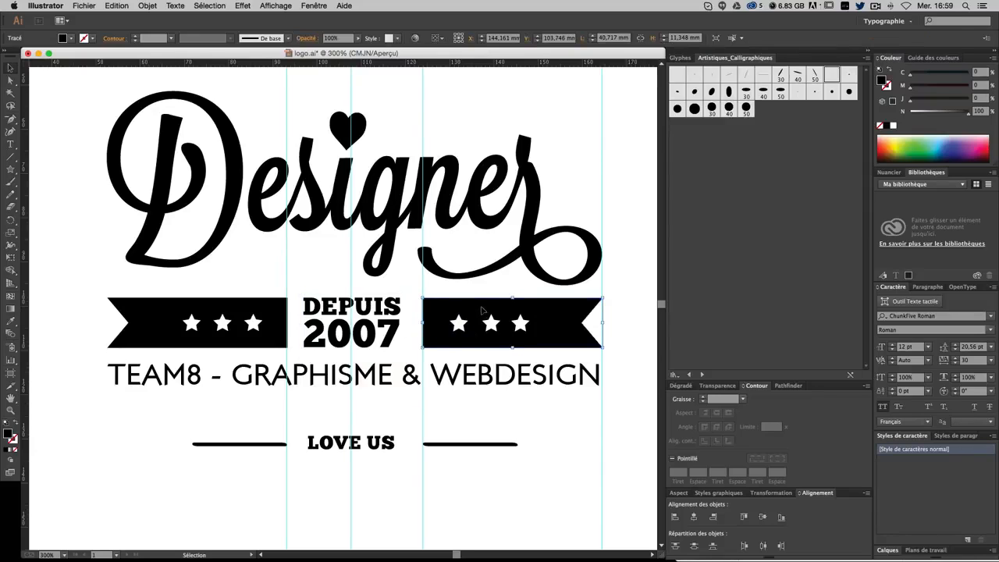
click(178, 318)
click(155, 212)
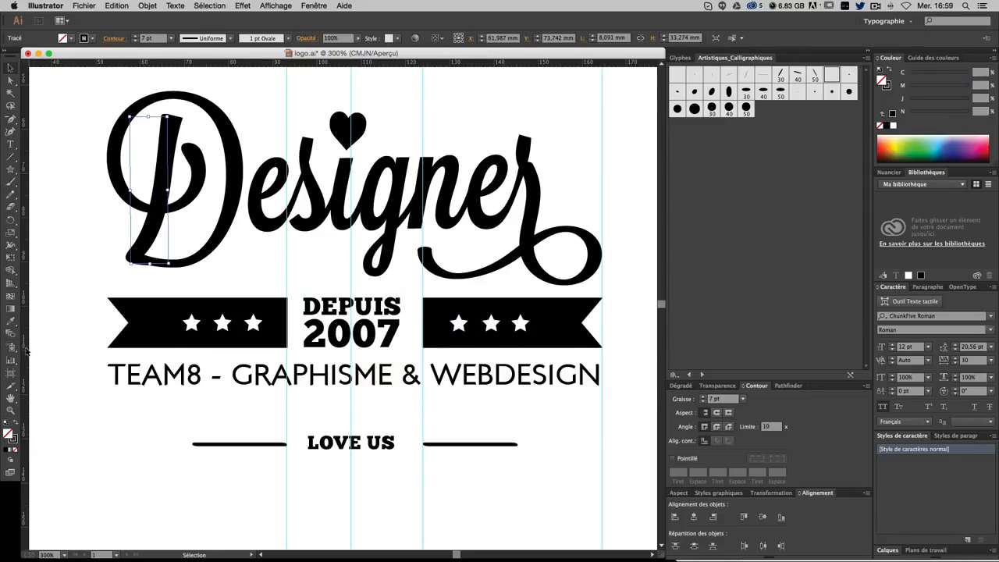
drag(27, 352, 106, 331)
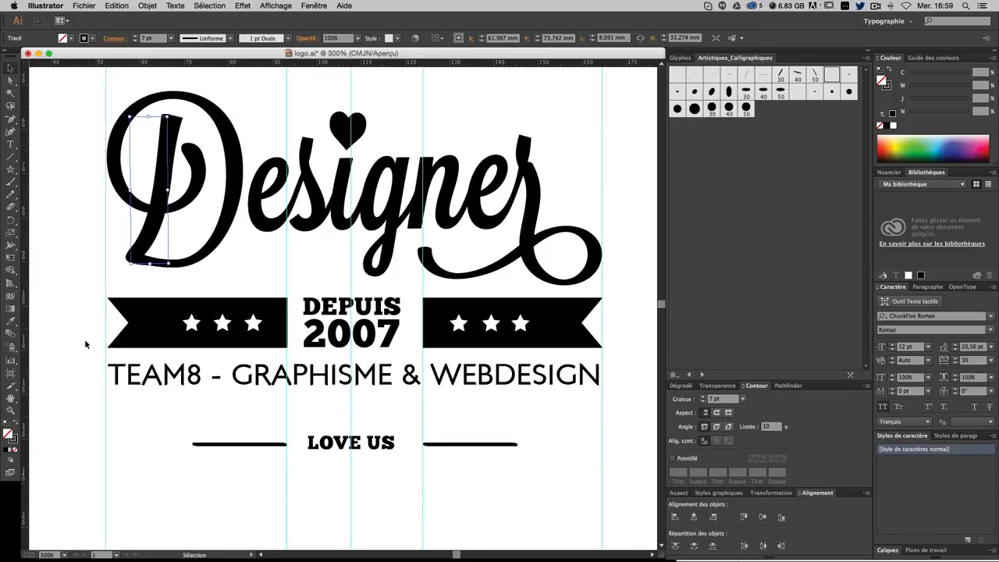
click(86, 342)
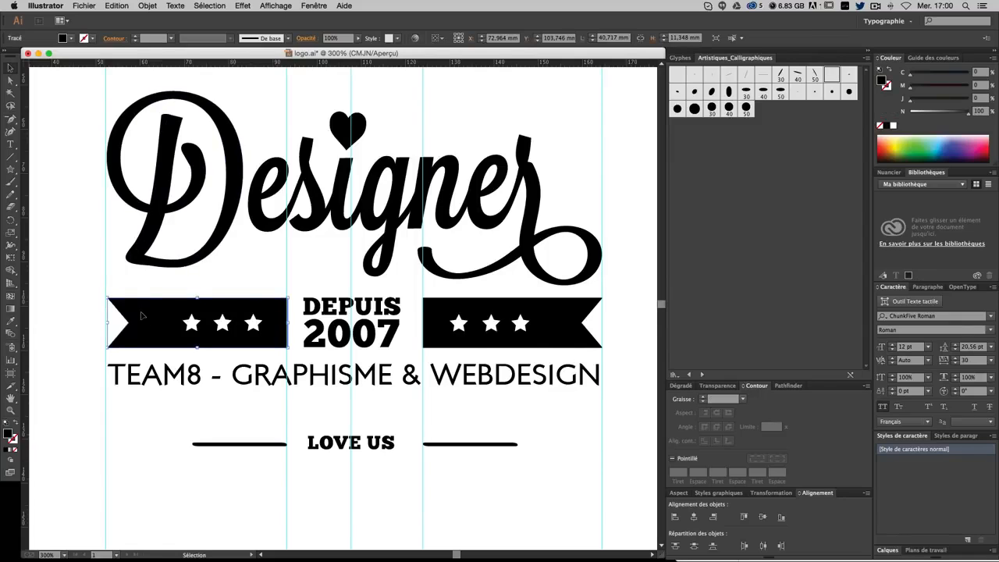
Step: Nudge the three white stars on the left half of the ribbon slightly to the left
drag(190, 322, 218, 327)
click(222, 325)
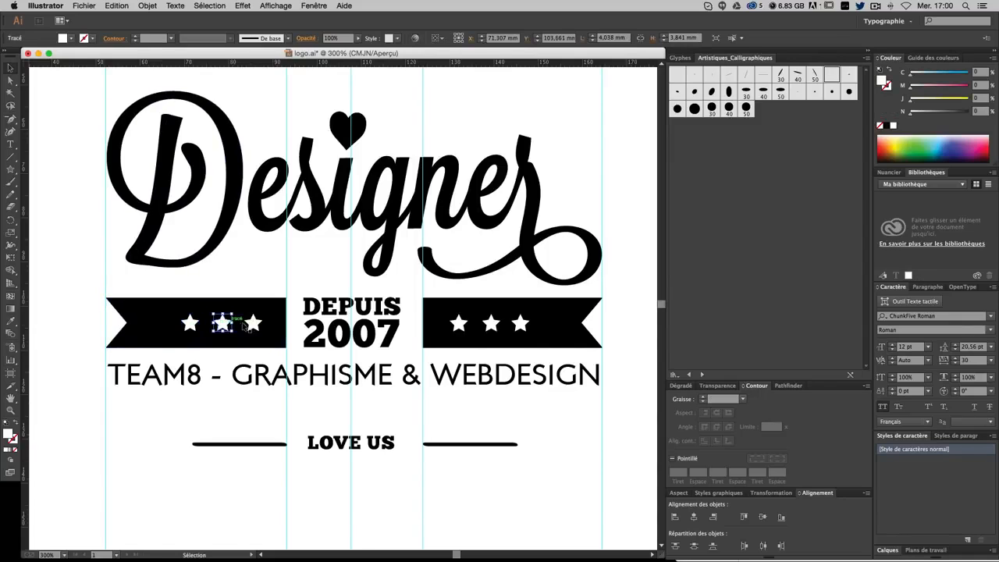
key(Left)
click(252, 325)
key(Left)
click(189, 401)
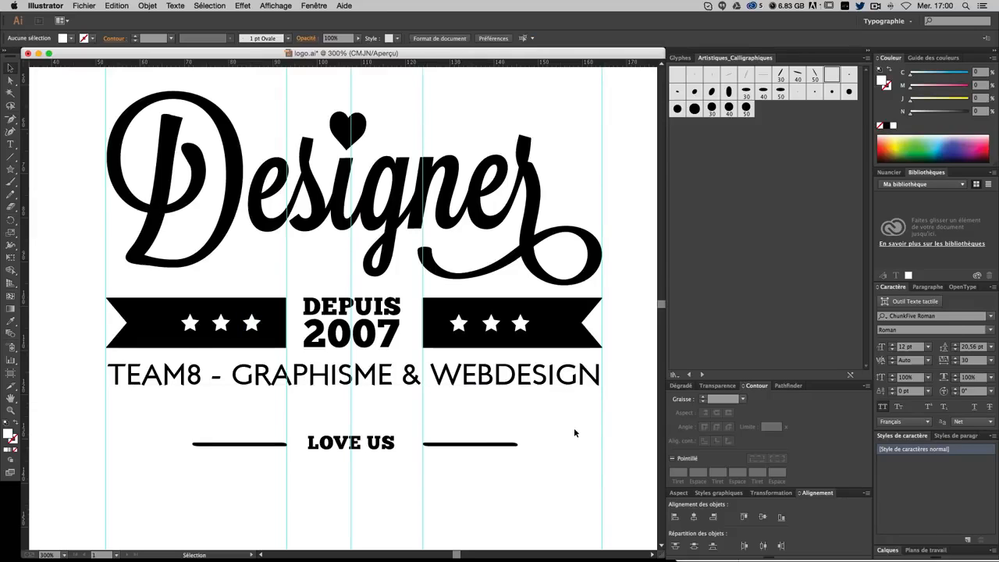
Step: Draw a white curved highlight about 0.9 × 1.9 mm in the heart's upper right lobe with the Pen tool
key(super+minus)
key(super+minus)
key(super+plus)
key(super+plus)
key(space)
key(super+plus)
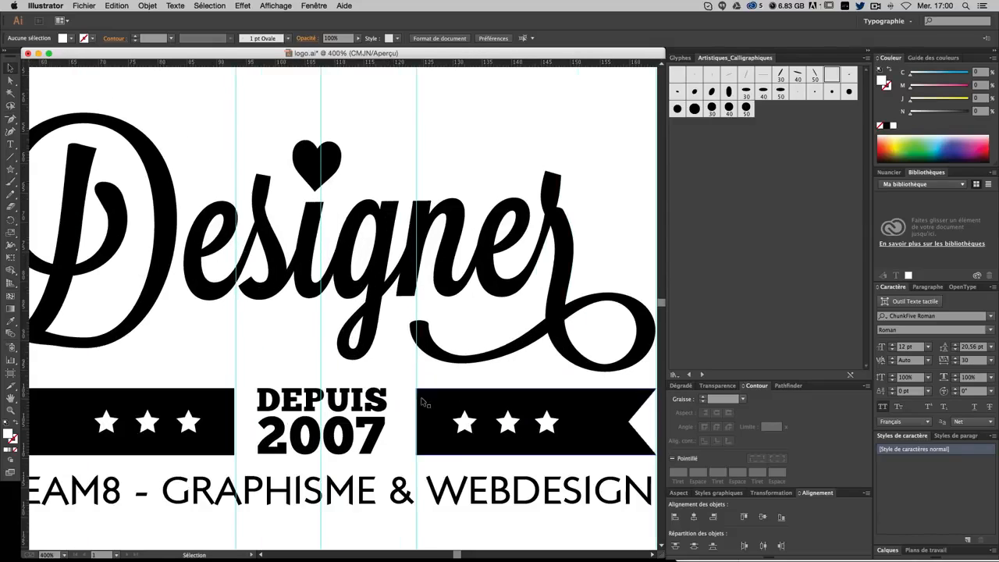
key(super+plus)
key(super+plus)
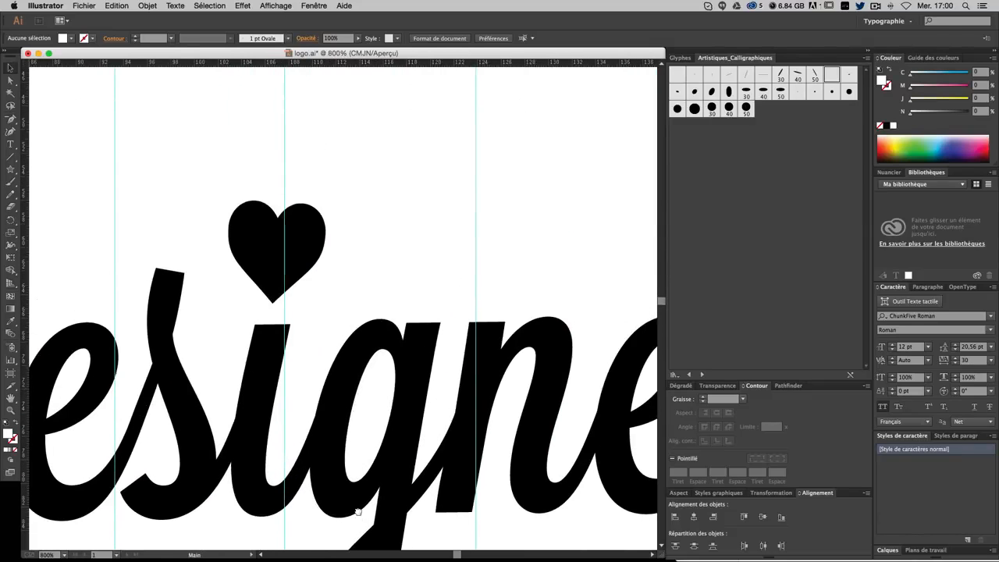
drag(10, 119, 62, 117)
click(302, 219)
drag(310, 241, 309, 258)
click(310, 241)
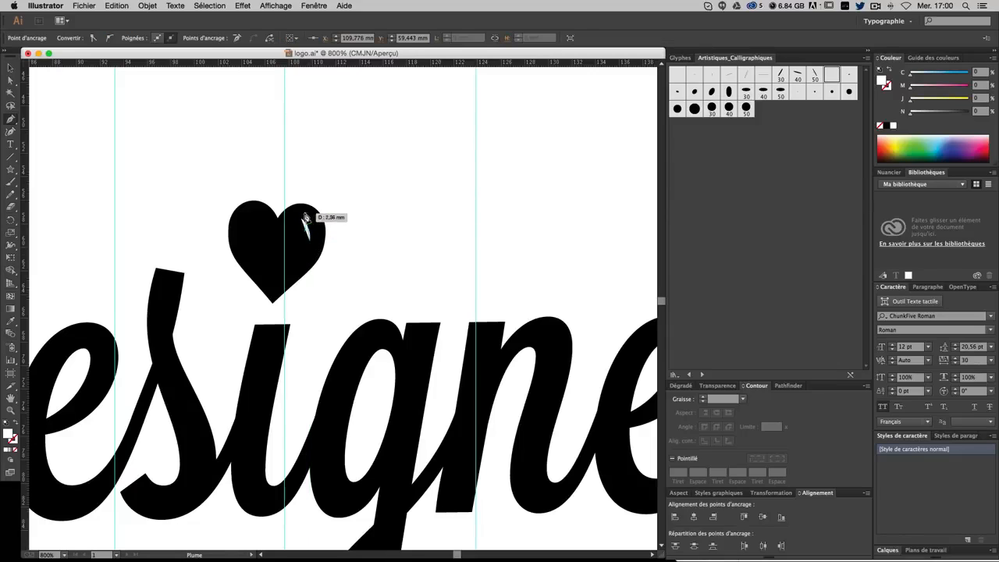
drag(302, 219, 286, 219)
key(v)
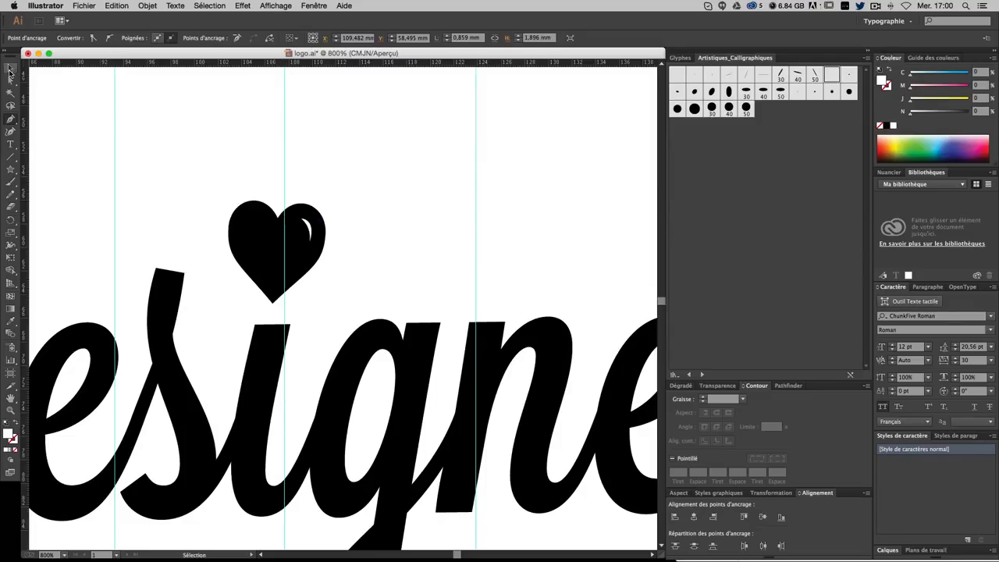
click(511, 196)
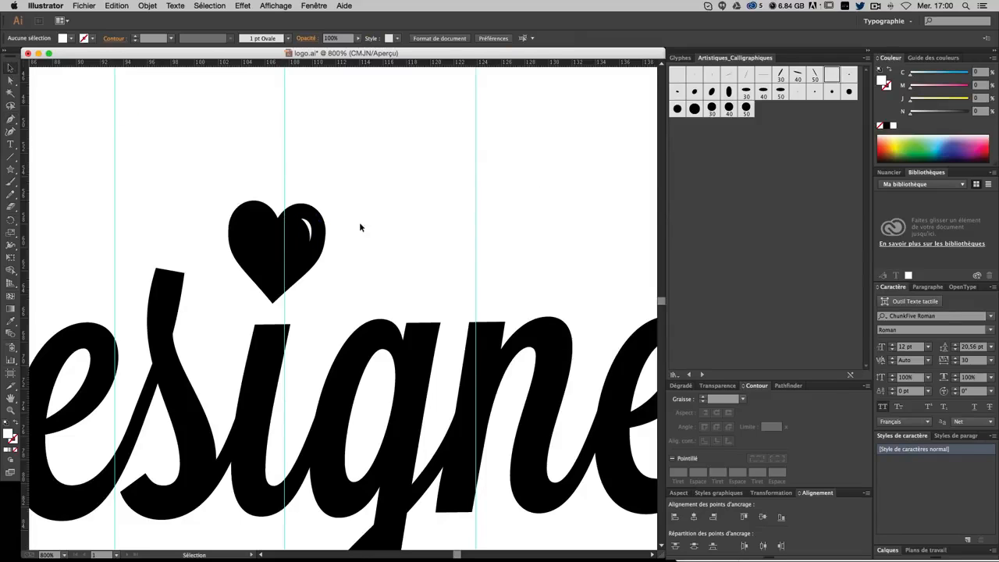
click(310, 225)
click(398, 217)
Step: Review the whole logo and select the long swash under the final r of Designer
key(super+minus)
key(super+minus)
key(super+minus)
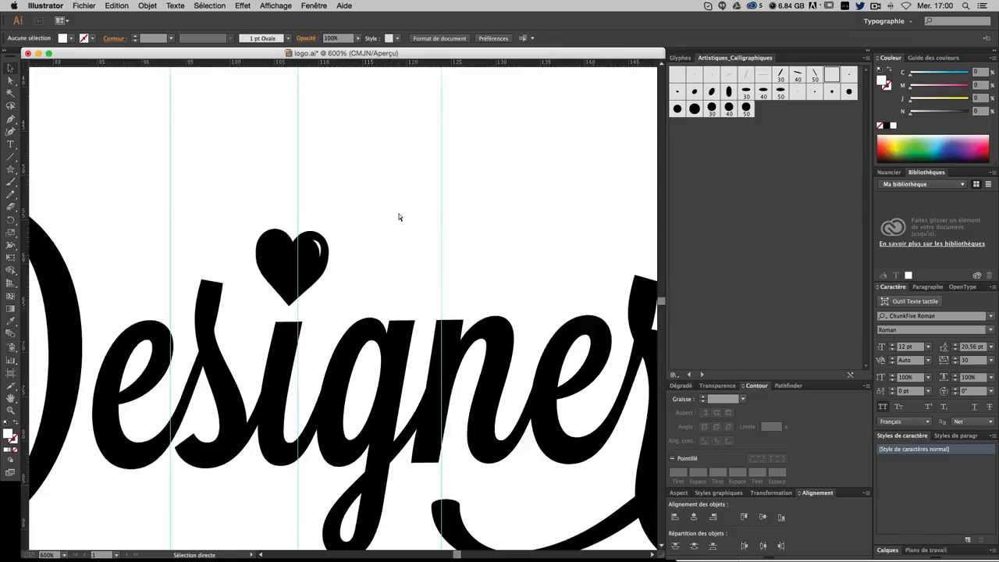
scroll(411, 340, down, 5)
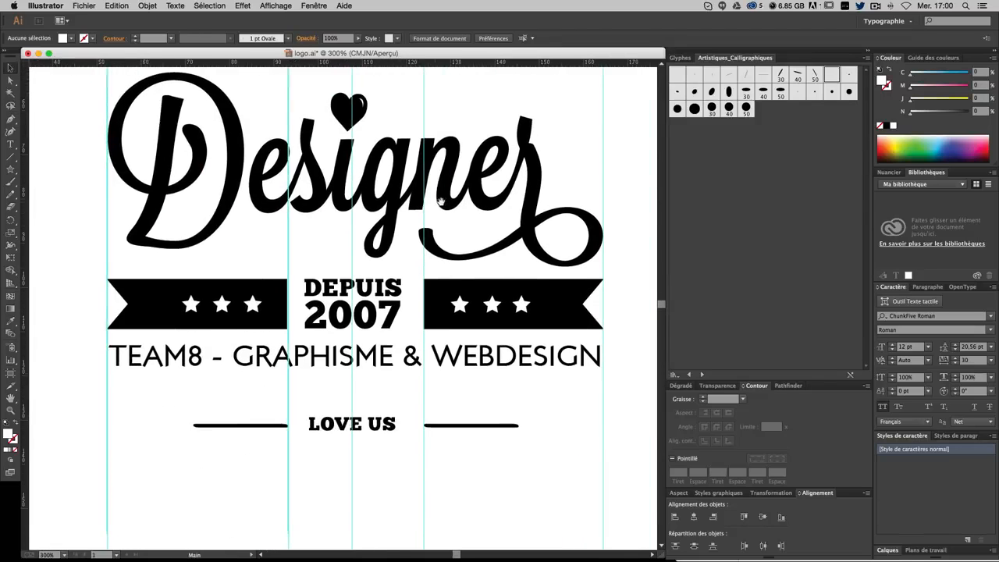
scroll(412, 459, down, 1)
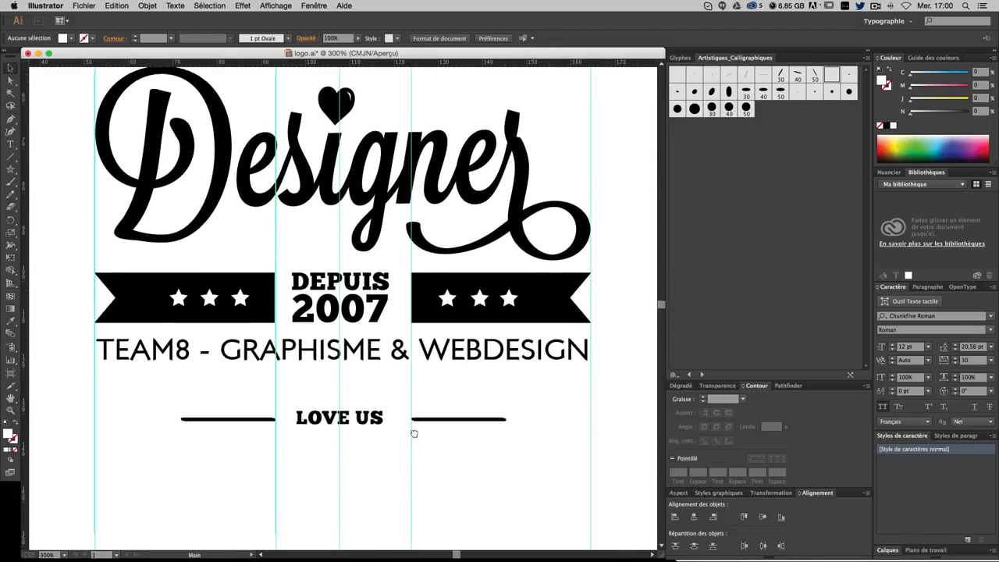
key(super+minus)
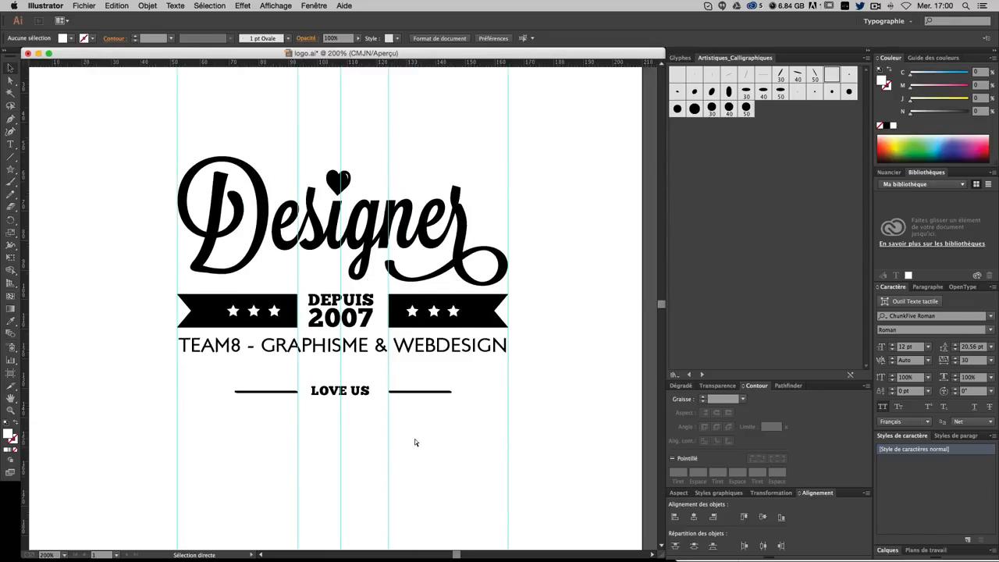
key(super+plus)
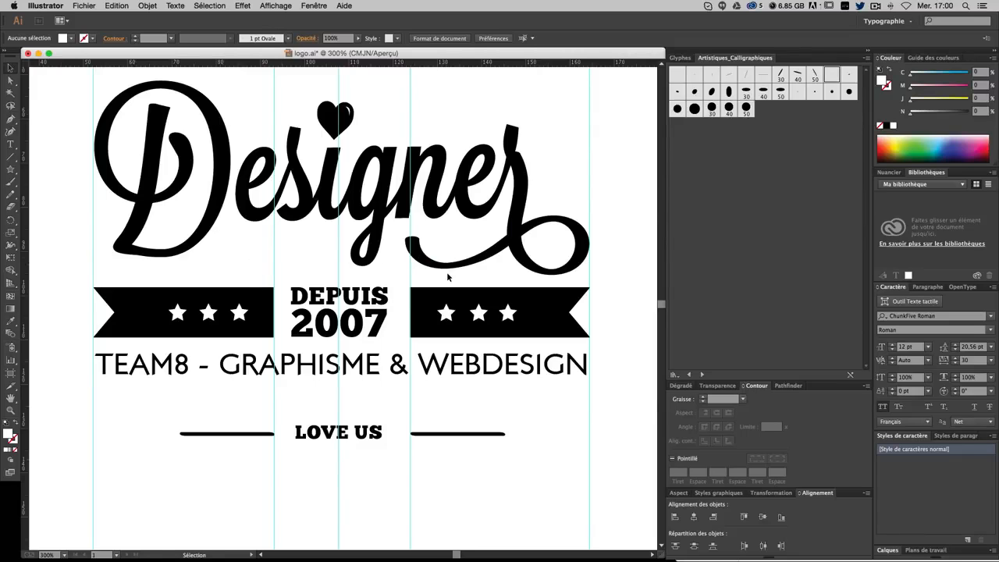
key(super+plus)
key(super+plus)
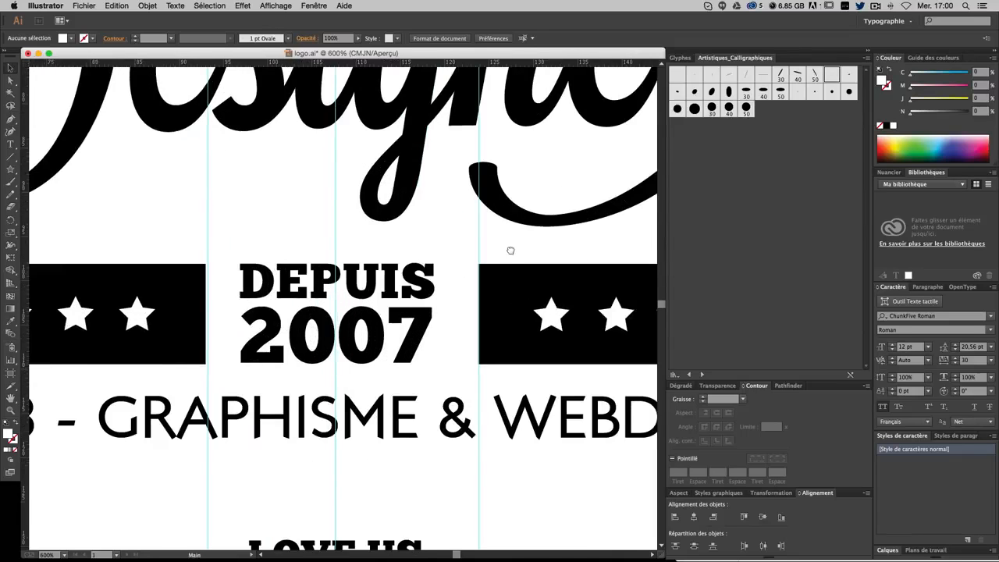
drag(447, 274, 282, 347)
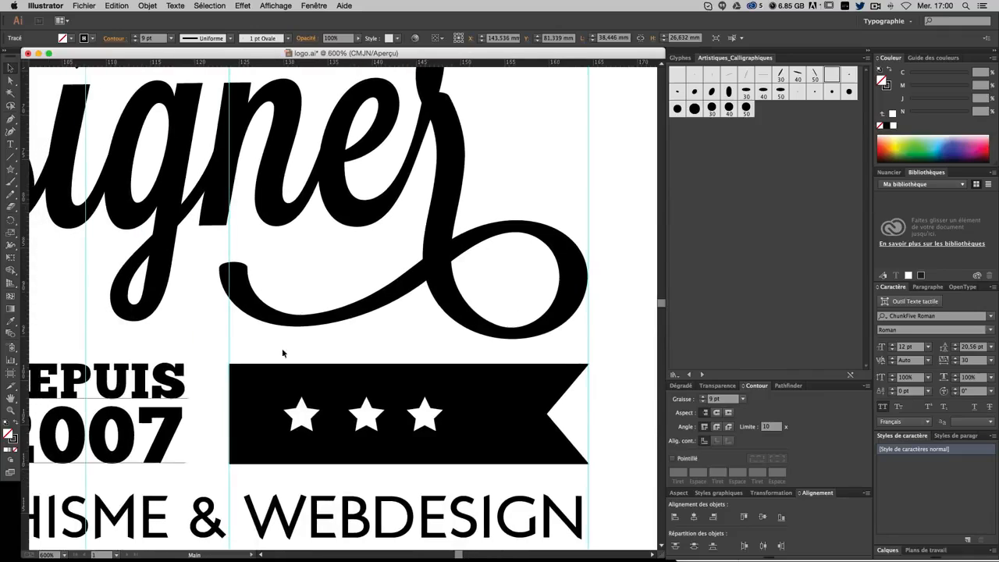
click(359, 310)
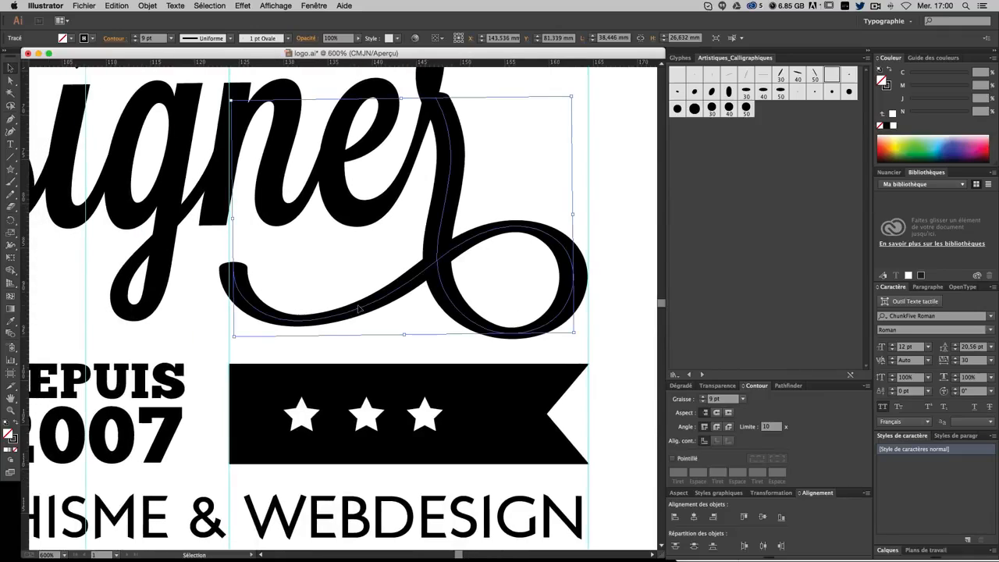
click(10, 119)
key(v)
click(463, 320)
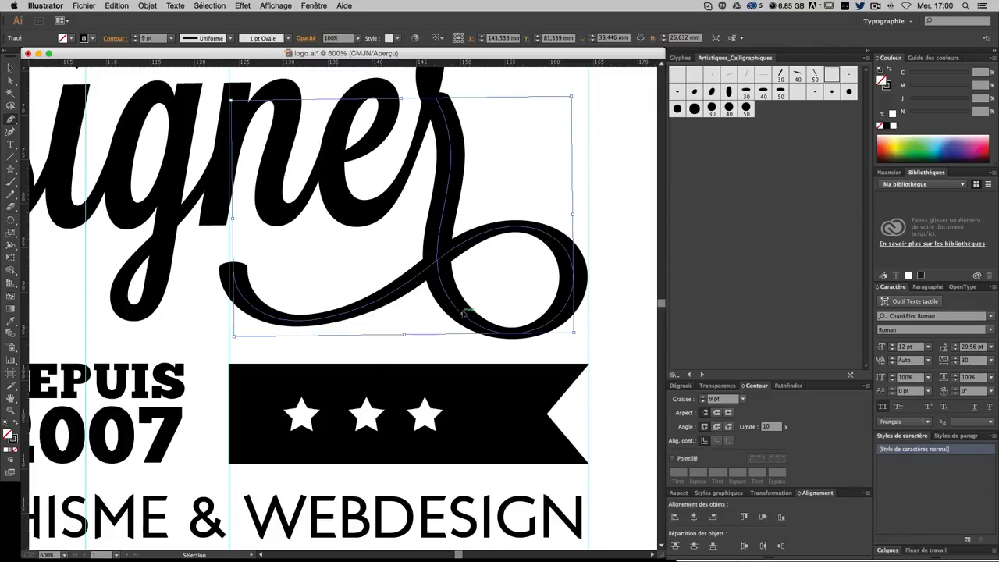
key(p)
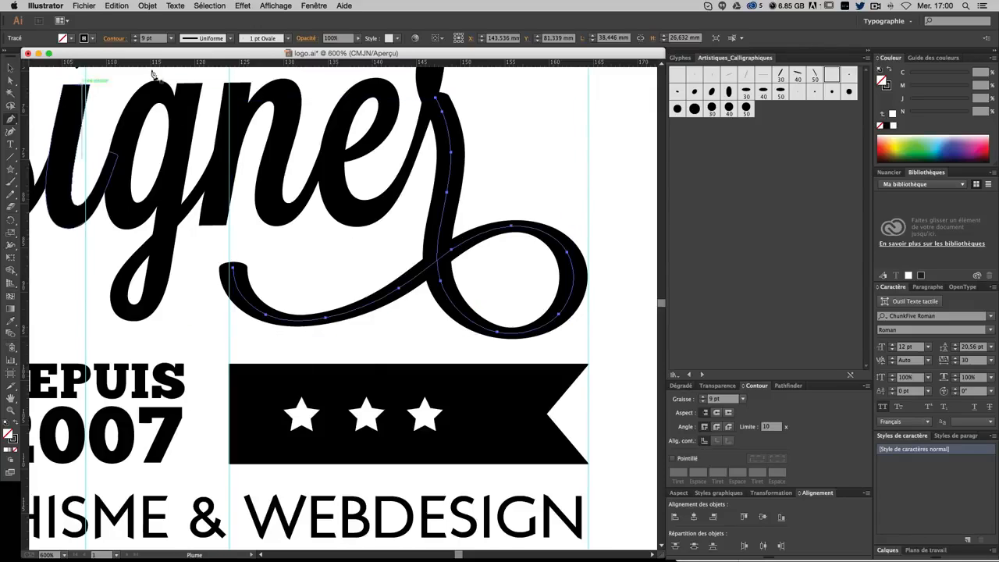
click(326, 318)
key(super+z)
click(234, 269)
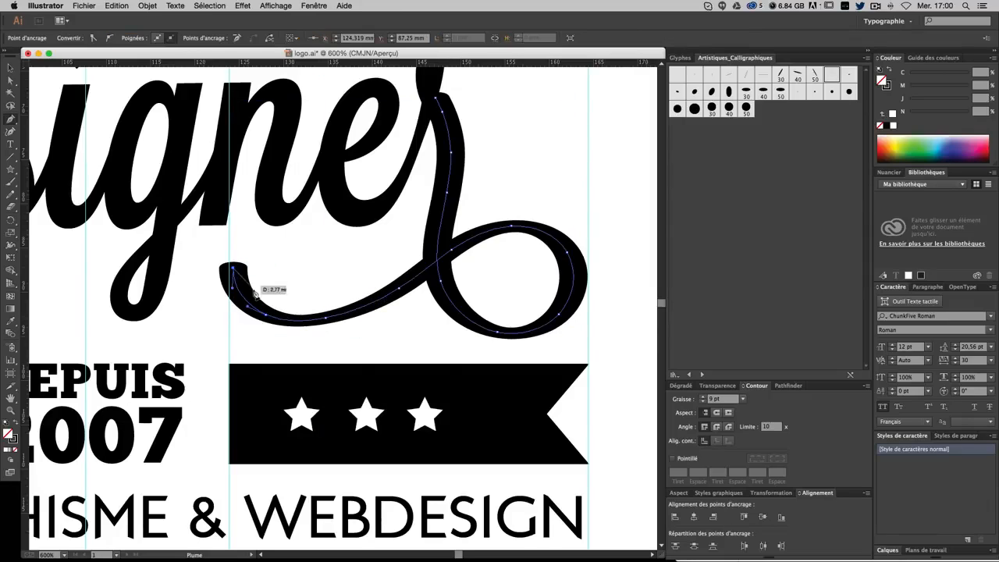
Step: Shorten the final r's swash by removing its two outermost anchor points at the left end with the Delete Anchor Point tool
click(13, 119)
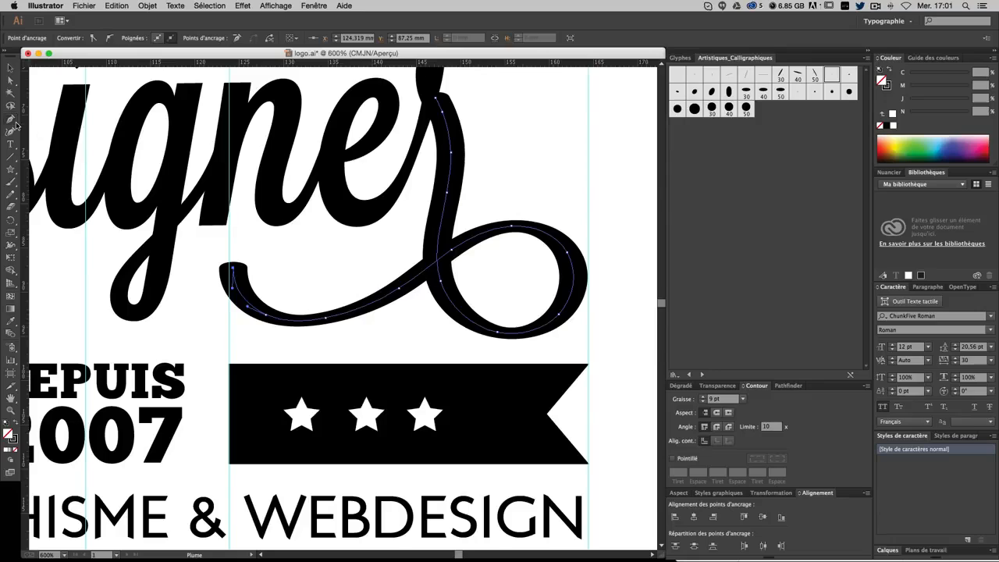
drag(16, 123, 47, 146)
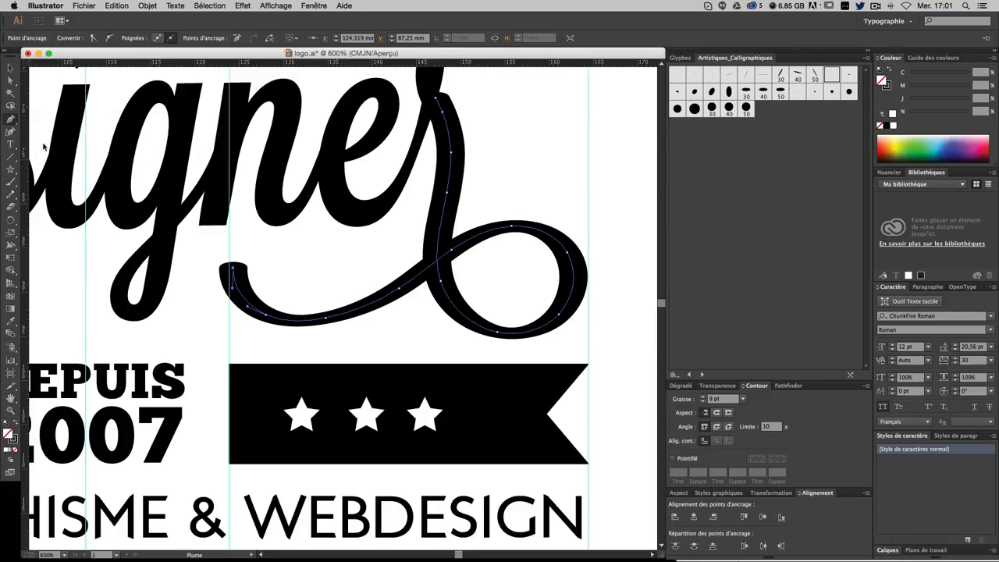
click(237, 273)
key(Return)
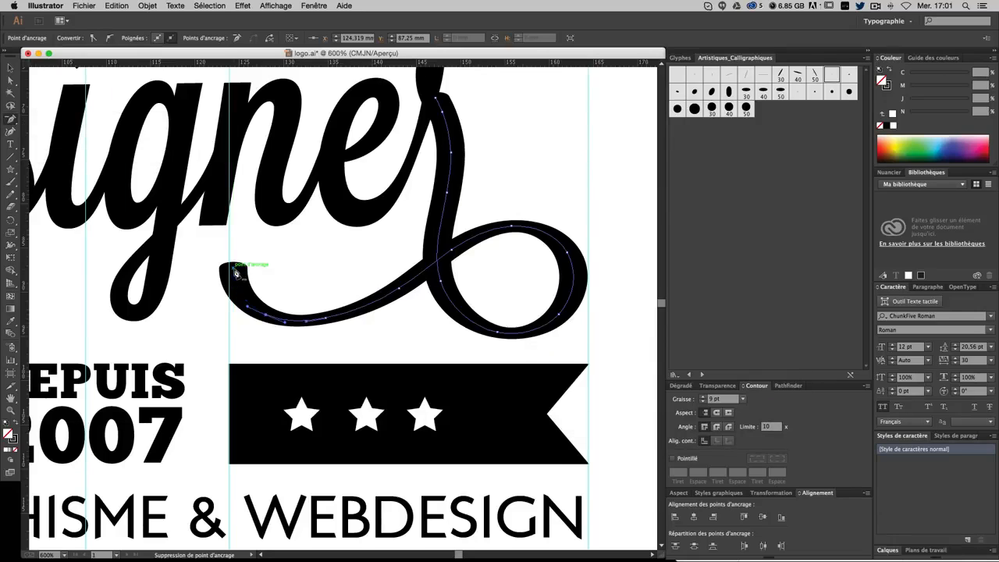
click(236, 273)
click(265, 319)
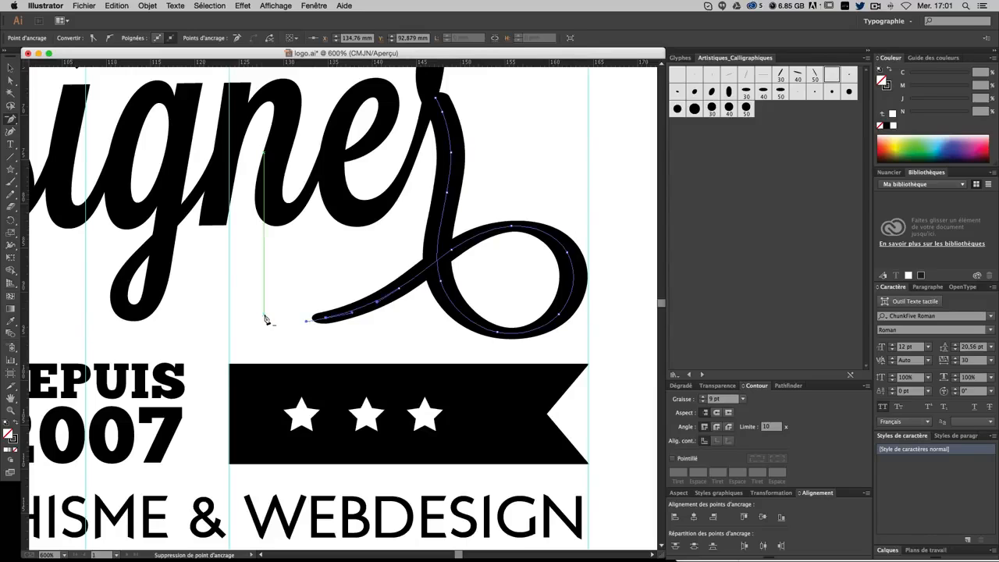
Step: Try removing one more anchor point from the swash's left end and undo the removal
click(326, 317)
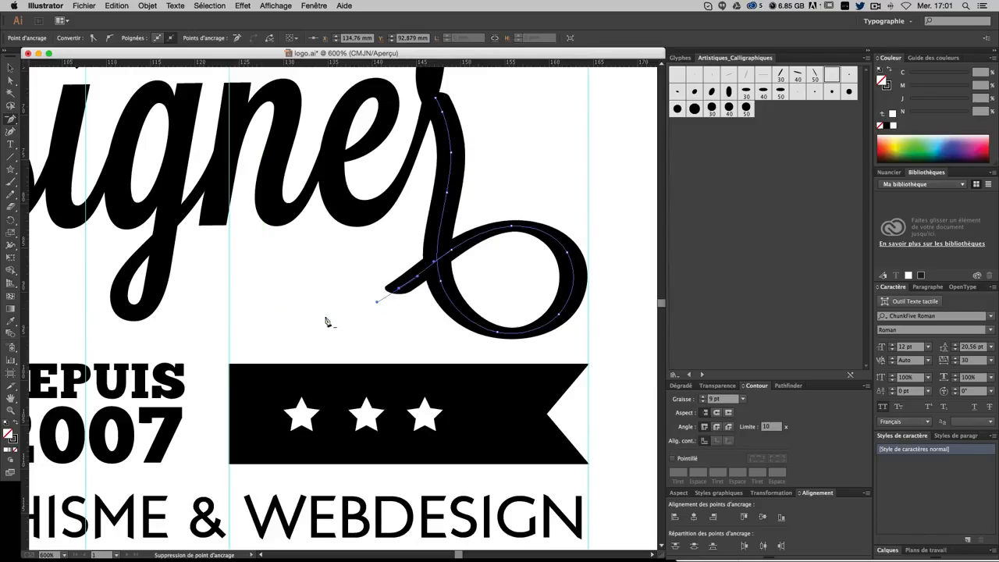
key(super+z)
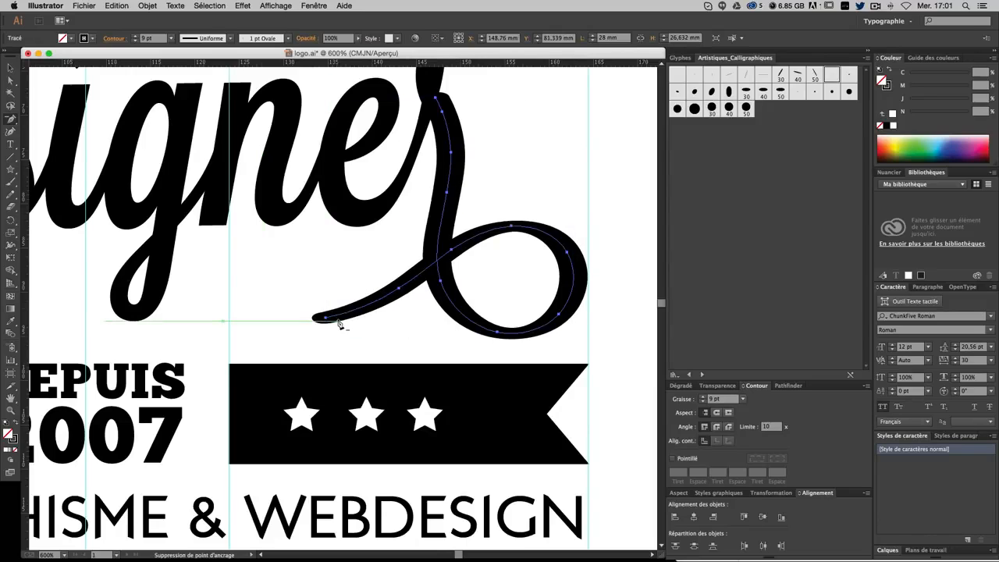
key(super+minus)
key(super+minus)
key(super+equal)
key(super+equal)
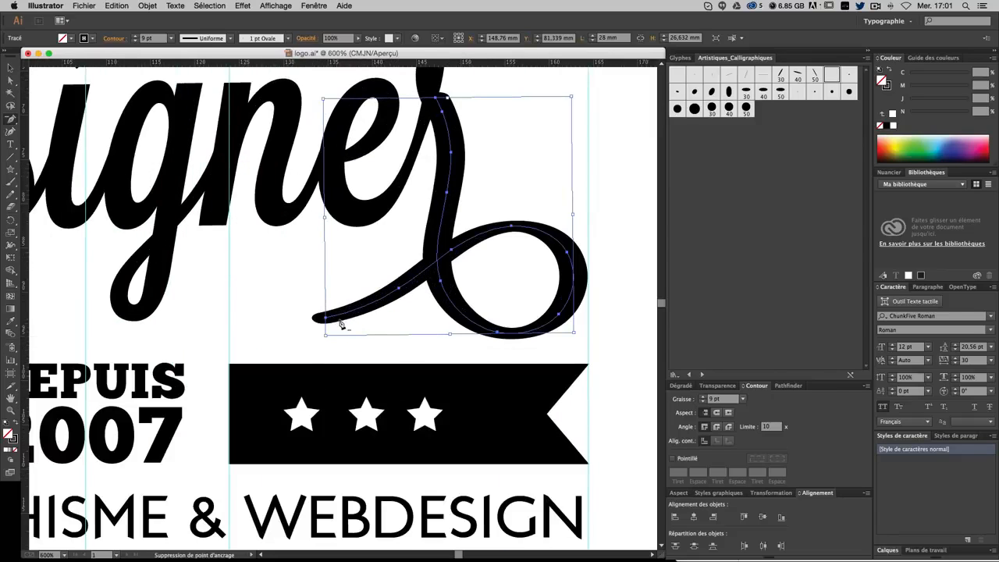
click(325, 317)
key(super+z)
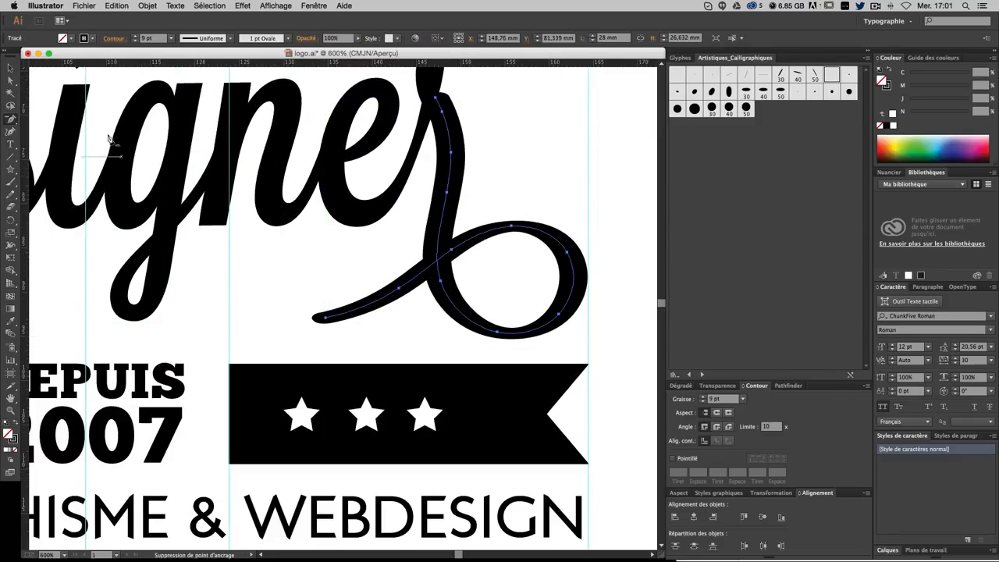
Step: Trim the swash slightly by adding an anchor point just before its tip and deleting the end point, and deselect it
drag(9, 121, 48, 138)
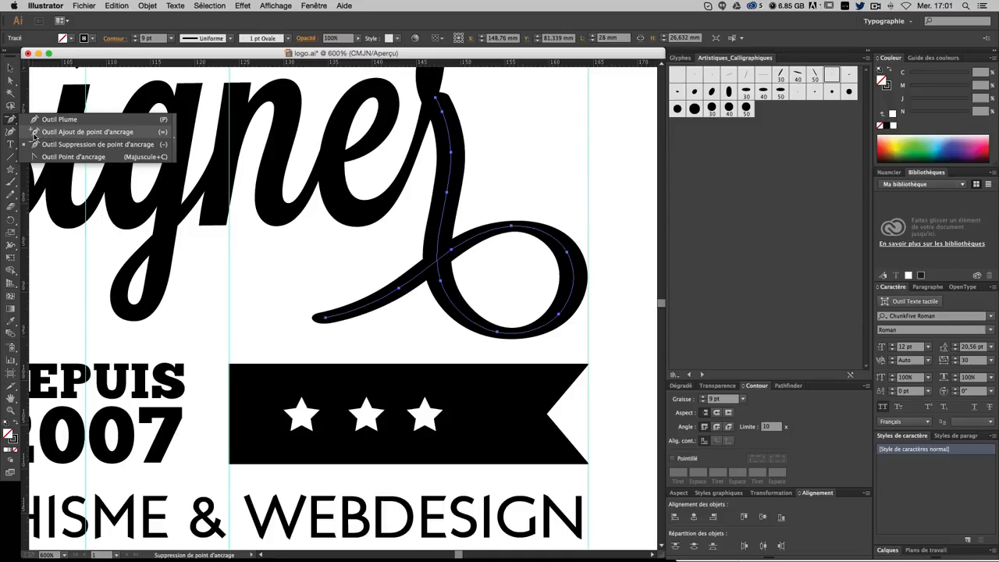
drag(71, 137, 72, 132)
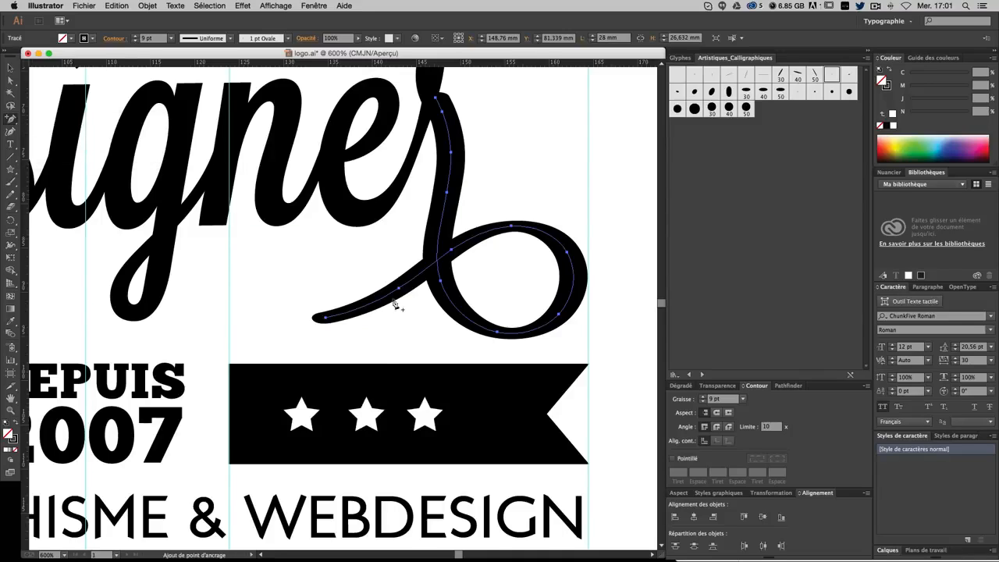
click(349, 316)
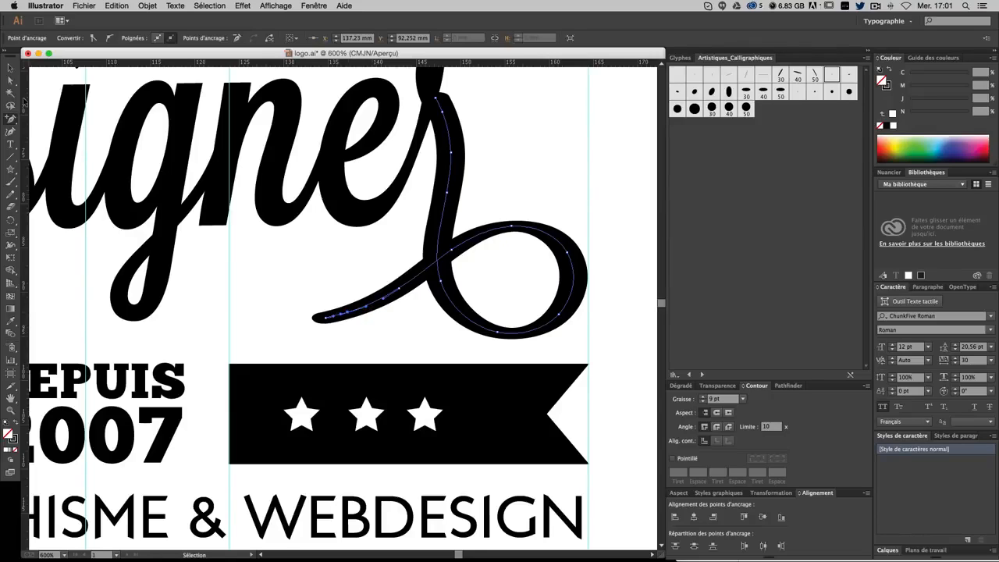
drag(12, 119, 56, 143)
click(349, 317)
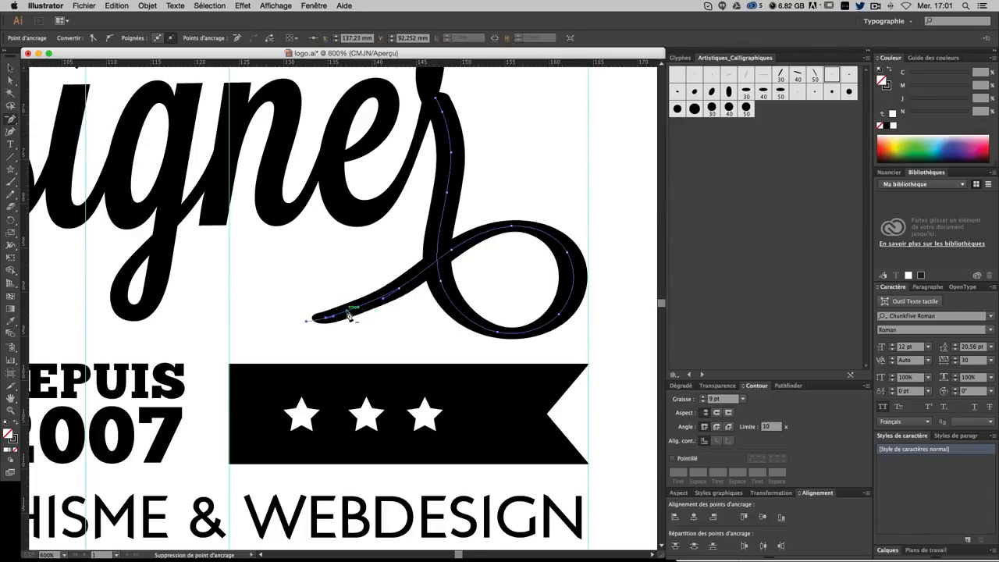
click(325, 323)
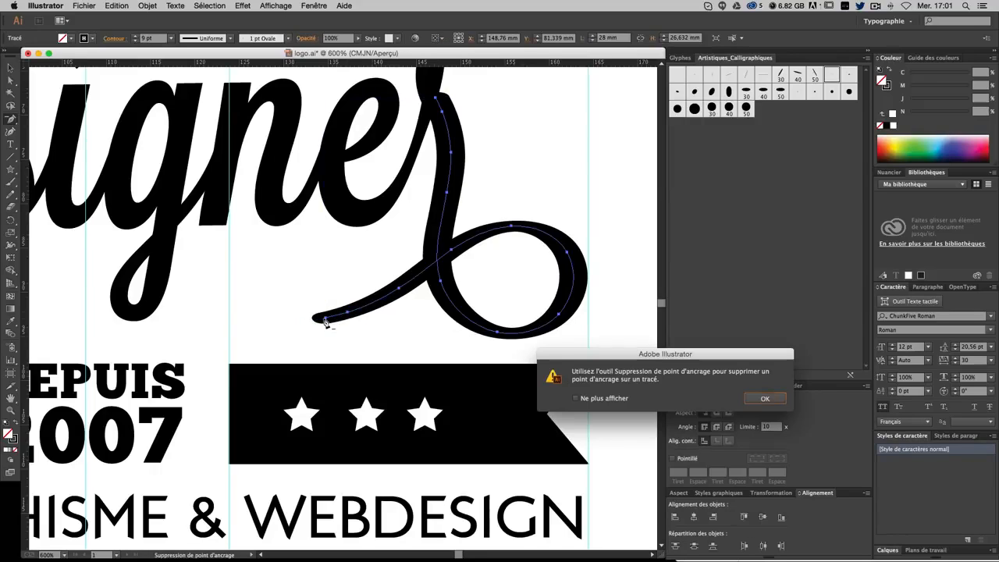
key(Return)
click(327, 322)
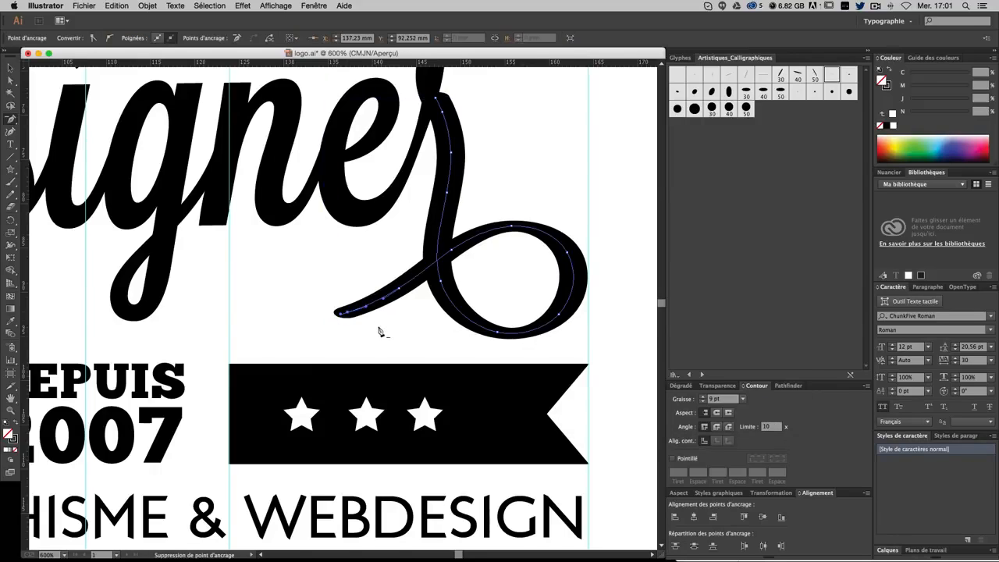
key(v)
click(649, 221)
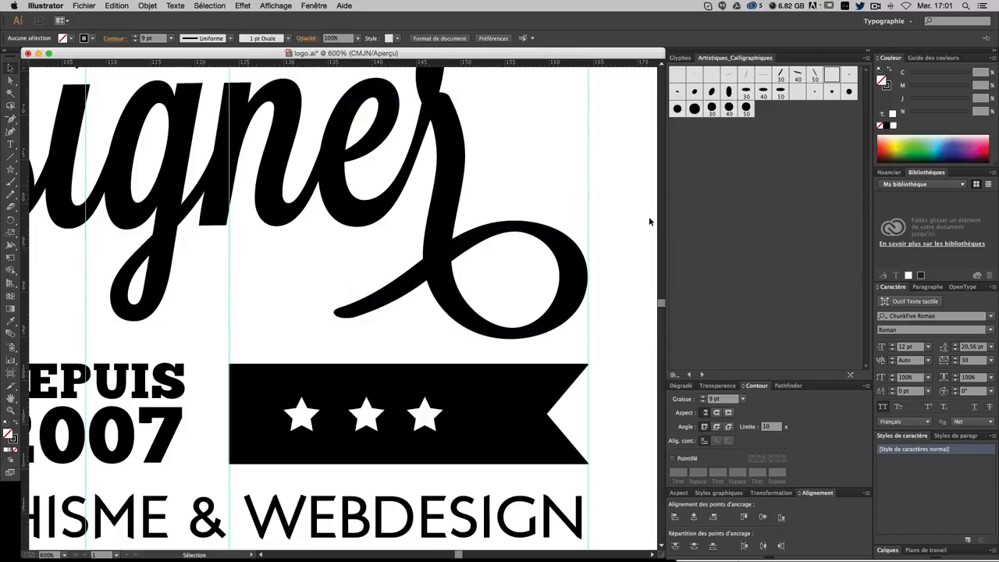
key(super+minus)
key(super+minus)
key(super+minus)
key(super+plus)
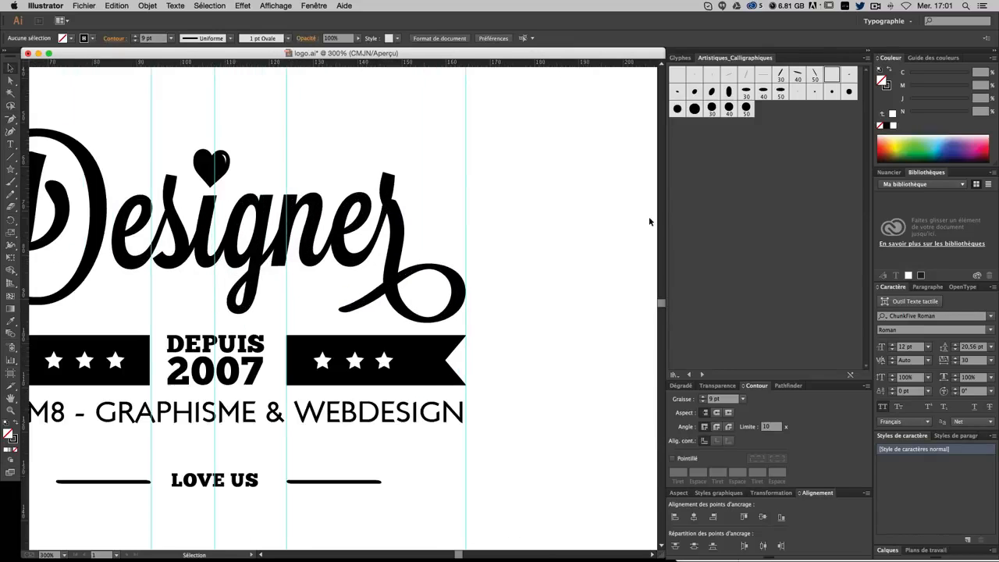
key(space)
drag(401, 240, 531, 235)
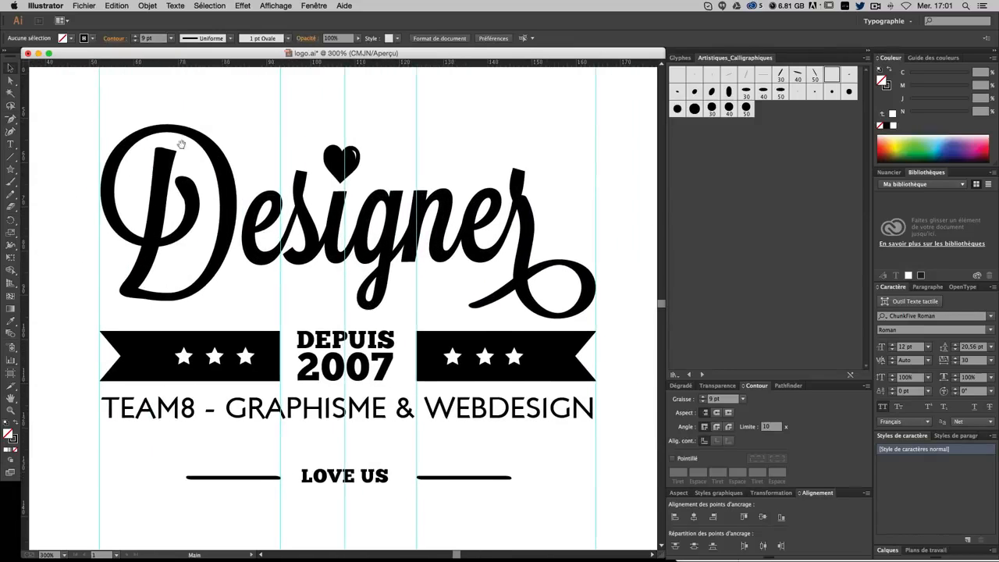
Step: Set the Paintbrush stroke weight to 15 pt and try a curved underline beneath Designer, undoing that first stroke
click(11, 181)
text(11)
key(Return)
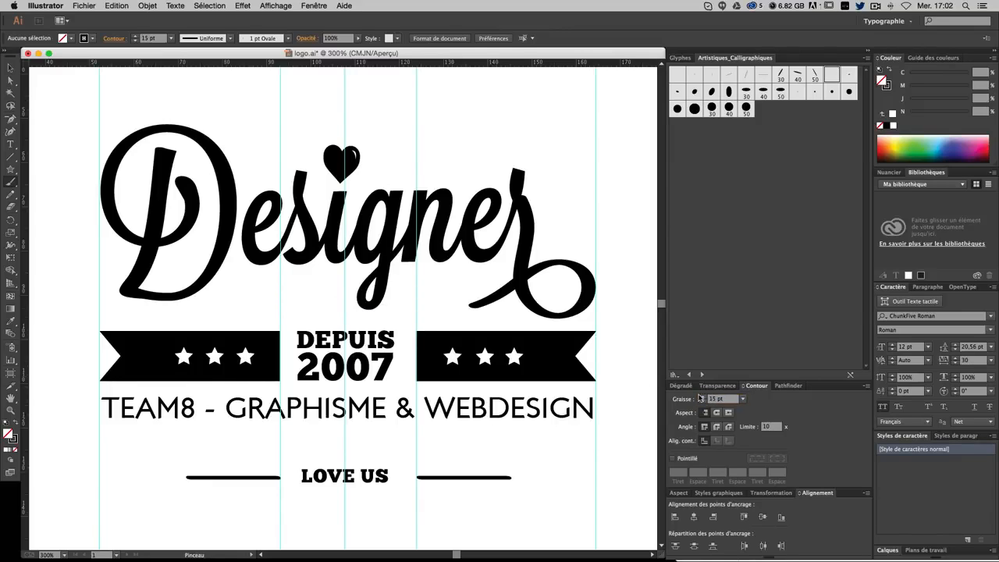
drag(260, 299, 464, 311)
key(ctrl+z)
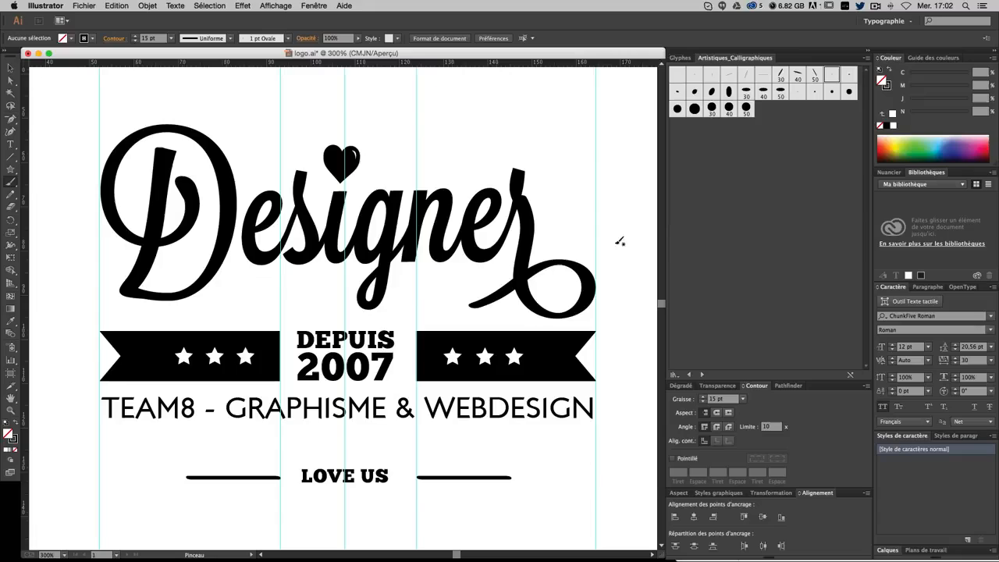
Step: Try several curved calligraphic underline strokes between the D and the final r's swash, undoing each one
click(829, 81)
mouse_move(229, 300)
mouse_down()
mouse_move(364, 303)
mouse_move(448, 323)
mouse_move(470, 280)
mouse_move(482, 306)
mouse_move(326, 270)
mouse_move(476, 285)
mouse_move(397, 286)
mouse_move(476, 311)
mouse_up()
key(super+z)
key(super+z)
key(super+z)
key(super+z)
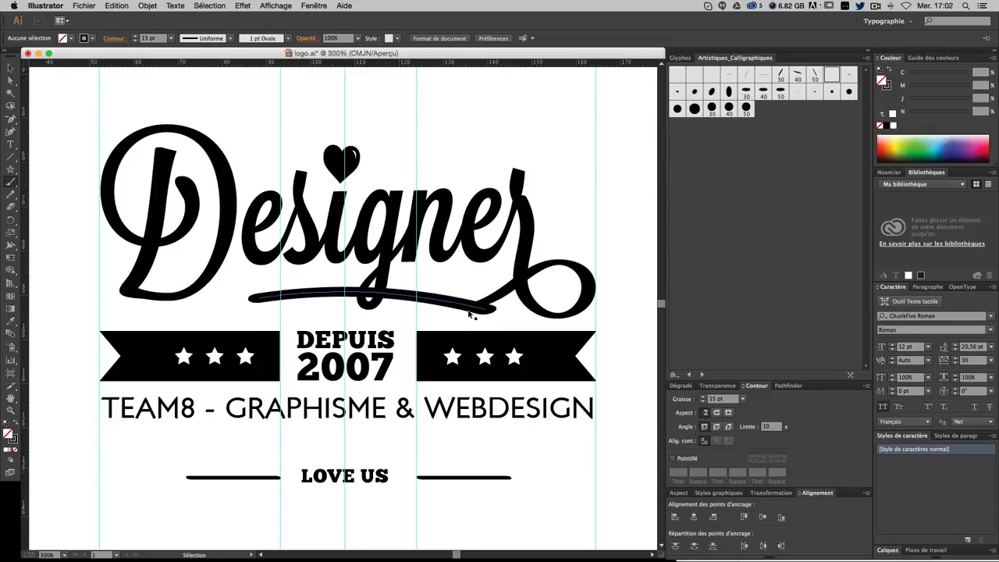
key(super+z)
mouse_move(248, 296)
mouse_down()
mouse_move(332, 290)
mouse_move(467, 309)
mouse_up()
key(super+z)
drag(275, 292, 547, 311)
key(super+z)
drag(263, 289, 456, 287)
key(super+z)
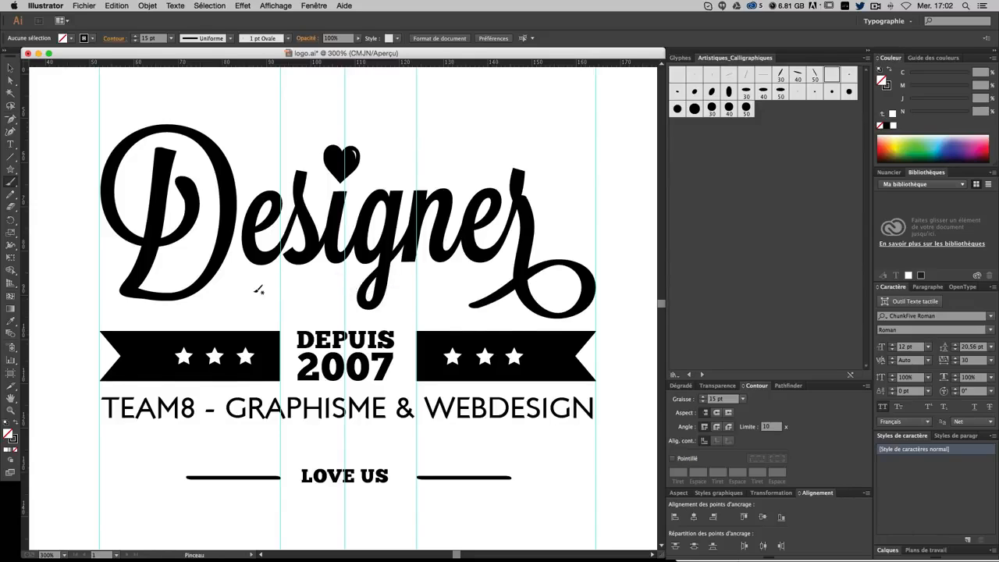
drag(261, 288, 453, 308)
key(super+z)
mouse_move(241, 295)
mouse_down()
mouse_move(352, 270)
mouse_move(494, 287)
mouse_up()
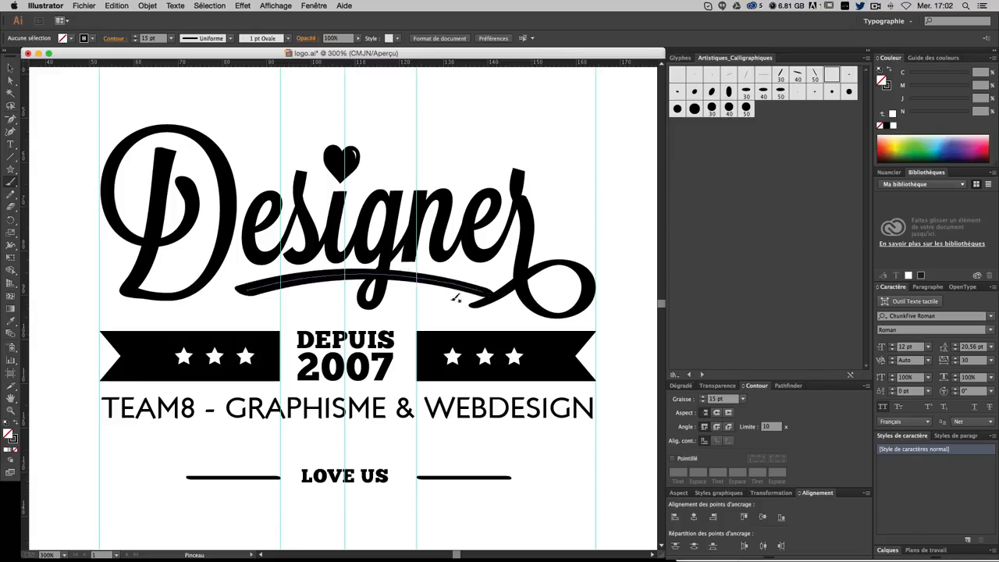
key(super+z)
mouse_move(251, 295)
mouse_down()
mouse_move(422, 276)
mouse_move(452, 286)
mouse_up()
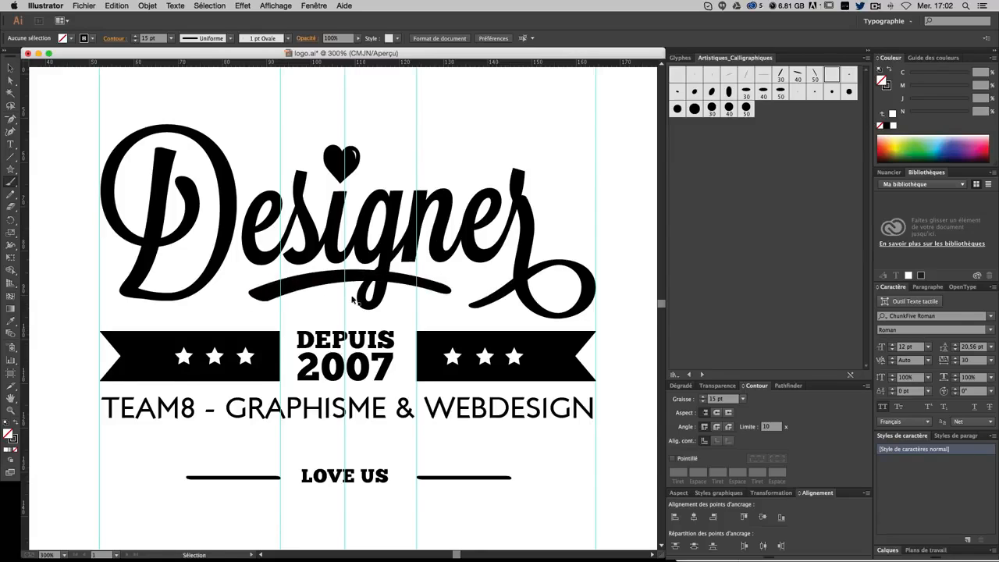
key(super+z)
mouse_move(250, 295)
mouse_down()
mouse_move(354, 279)
mouse_move(434, 304)
mouse_up()
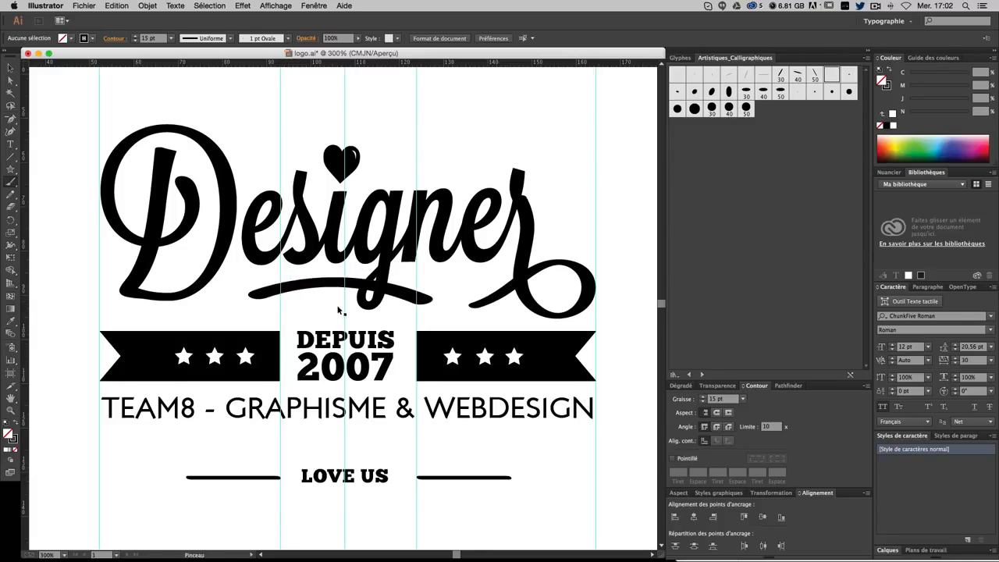
key(super+z)
Step: Paint a gently arched underline beneath Designer, from beside the D's base to just before the final r's swash, and hide the guides
mouse_move(244, 295)
mouse_down()
mouse_move(377, 280)
mouse_move(449, 297)
mouse_up()
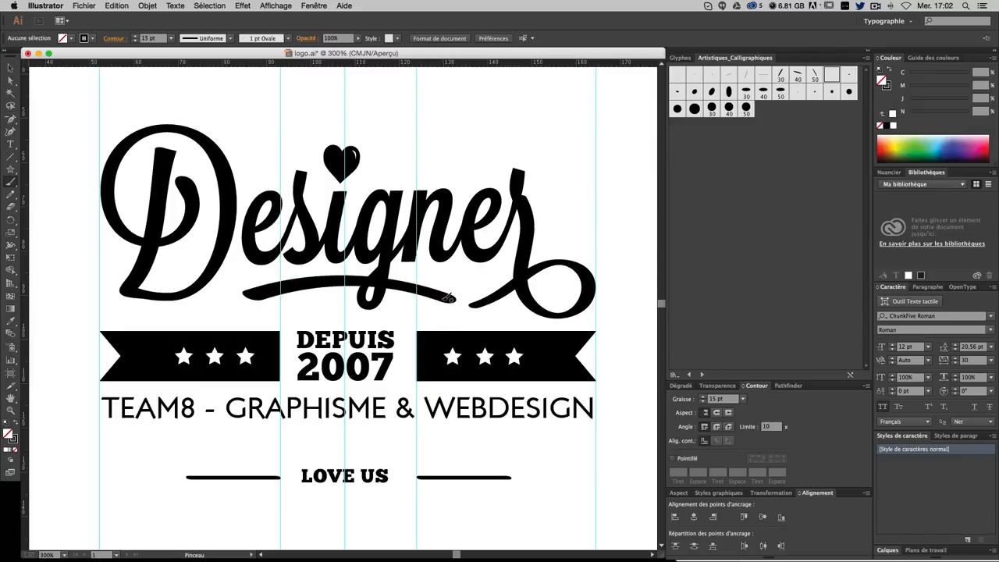
click(7, 69)
key(super+minus)
key(super+semicolon)
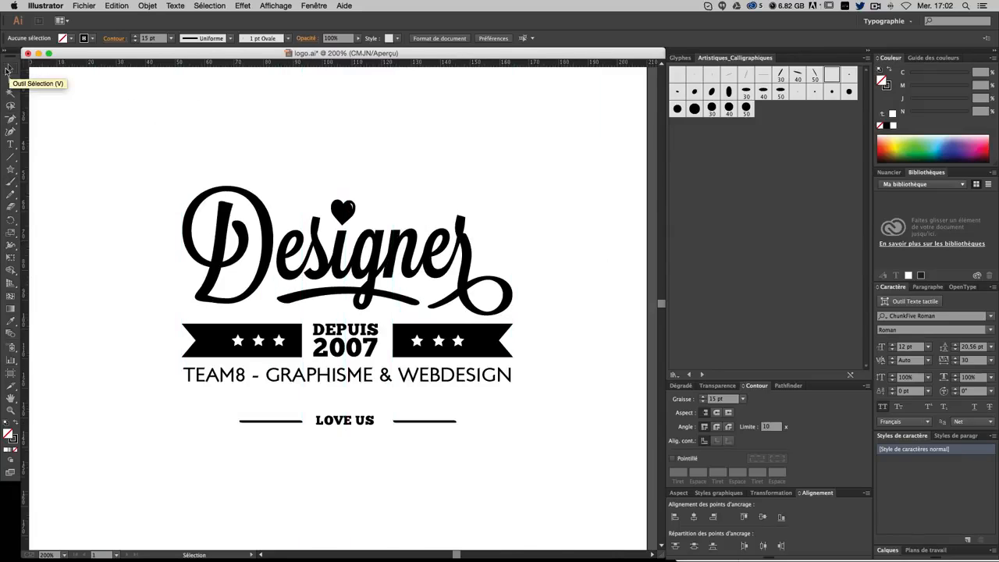
Step: Review the complete logo on the artboard and save logo.ai
key(super+minus)
key(super+minus)
key(super+minus)
key(super+plus)
key(super+plus)
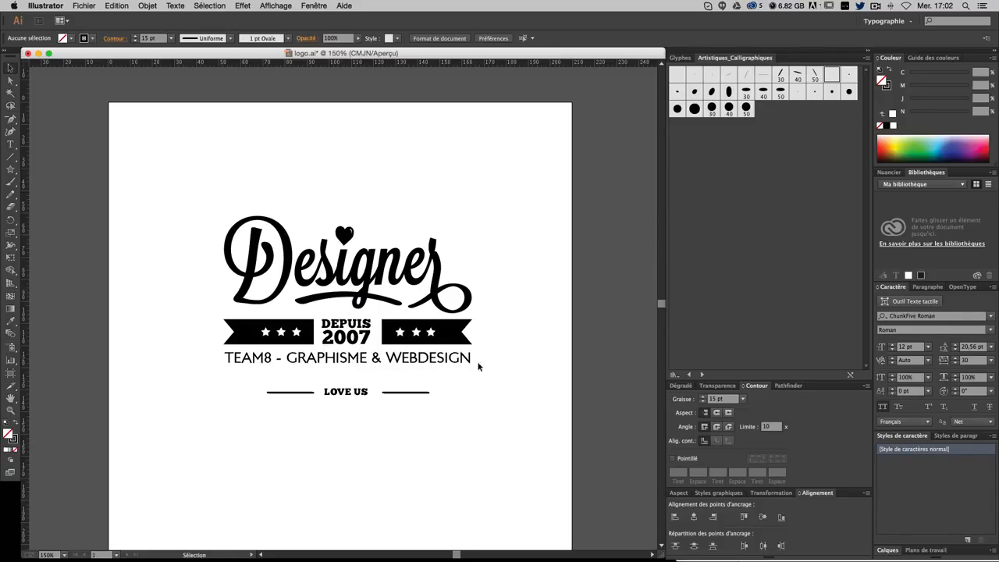
scroll(462, 331, down, 2)
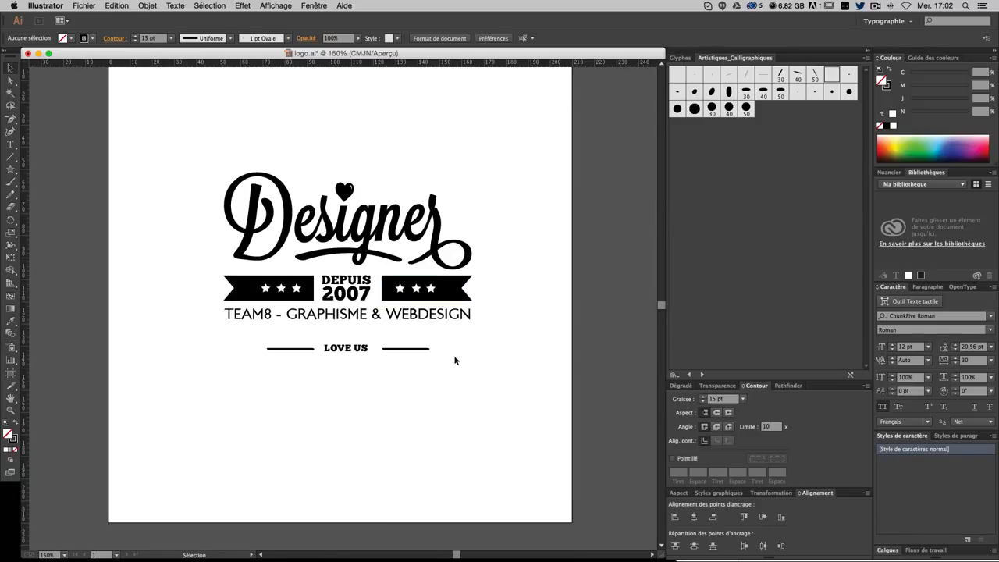
scroll(477, 299, up, 1)
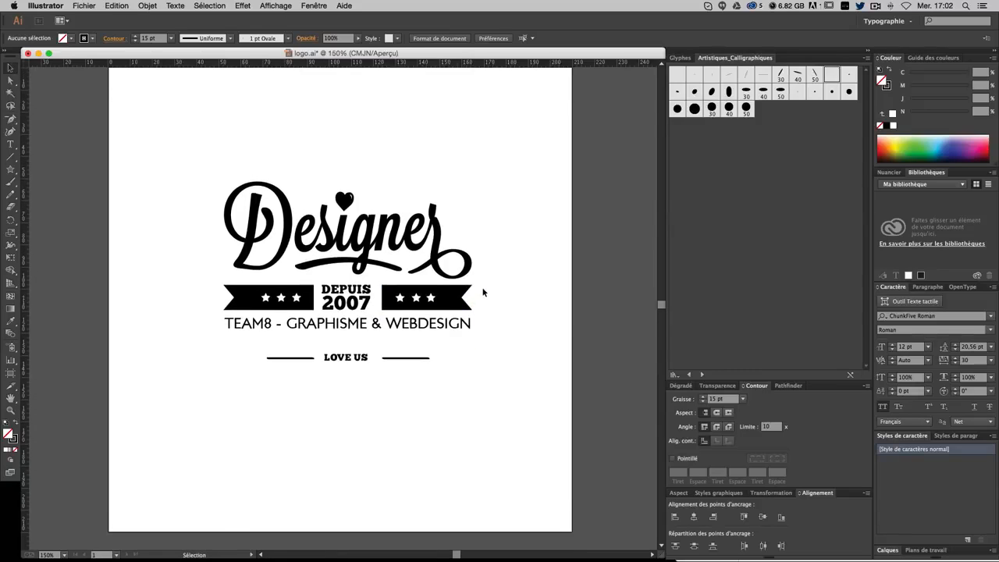
key(super+s)
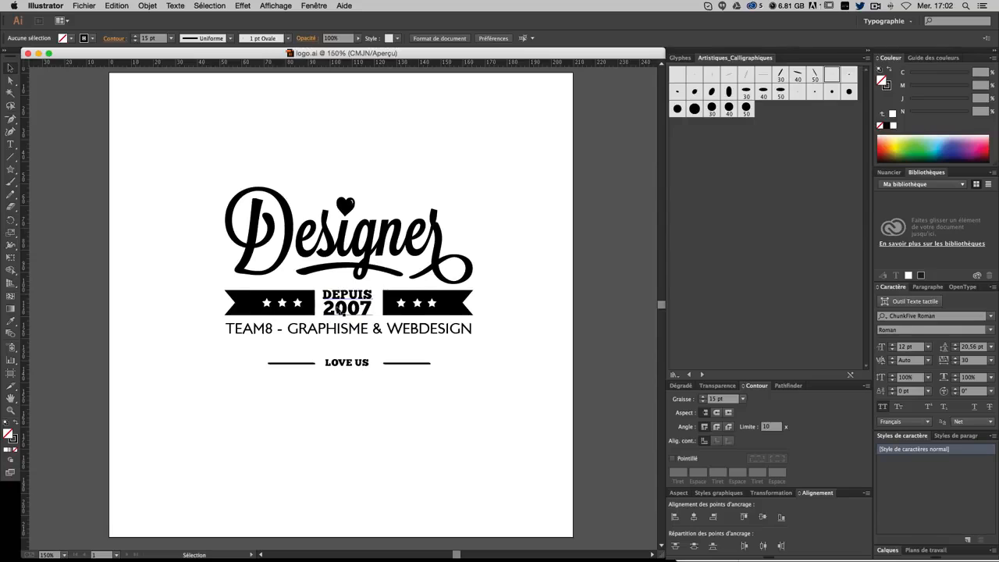
Step: Convert the DEPUIS 2007 text to outlines
click(345, 303)
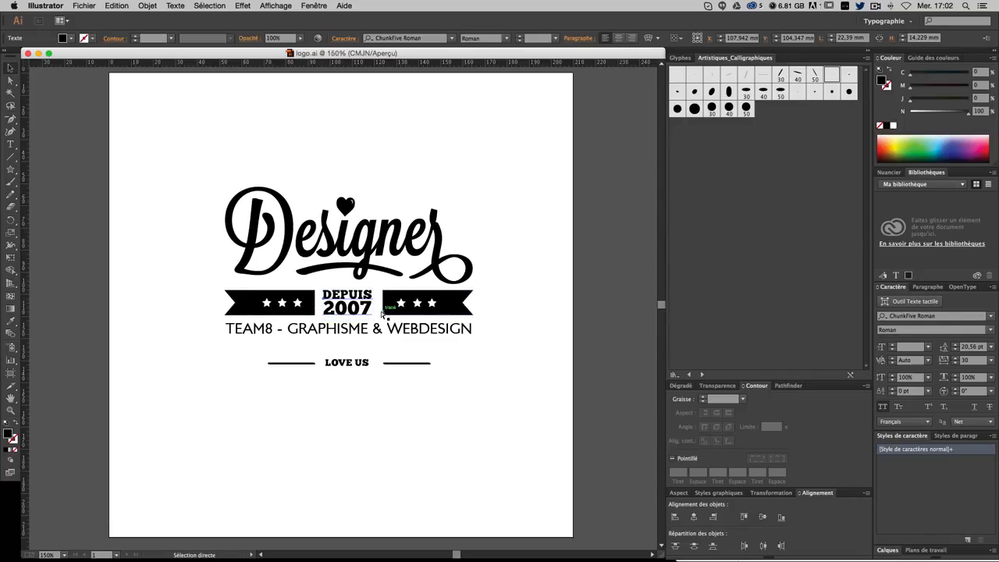
key(super+shift+o)
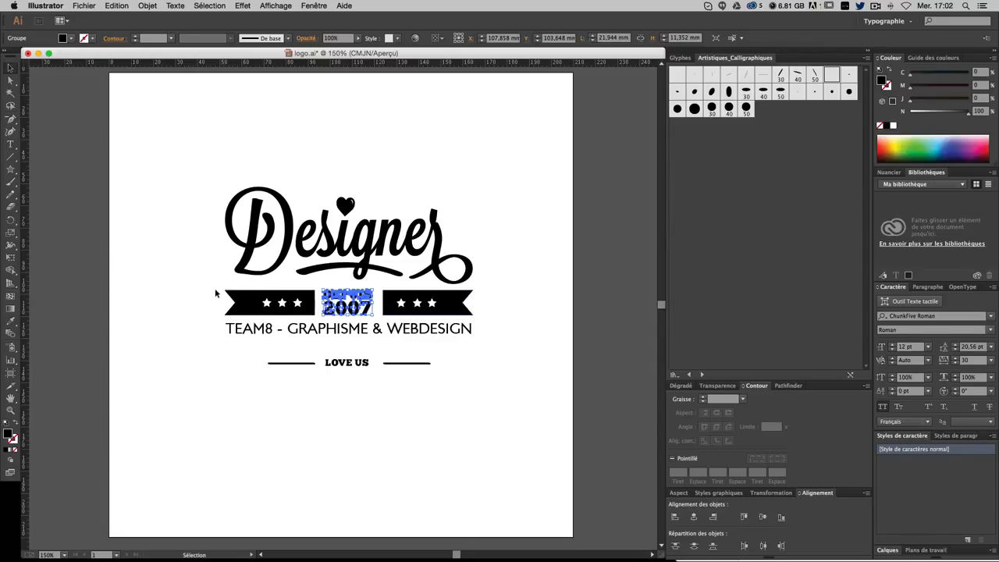
Step: Try a horizontal Flag warp with a 4% bend on the ribbon halves, stars and DEPUIS 2007 lettering
drag(192, 286, 511, 315)
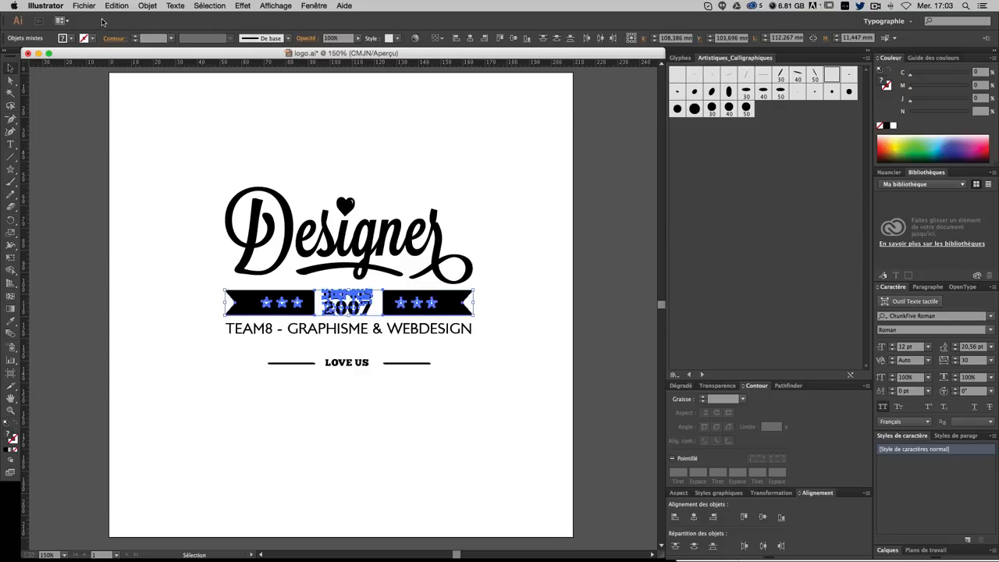
click(148, 5)
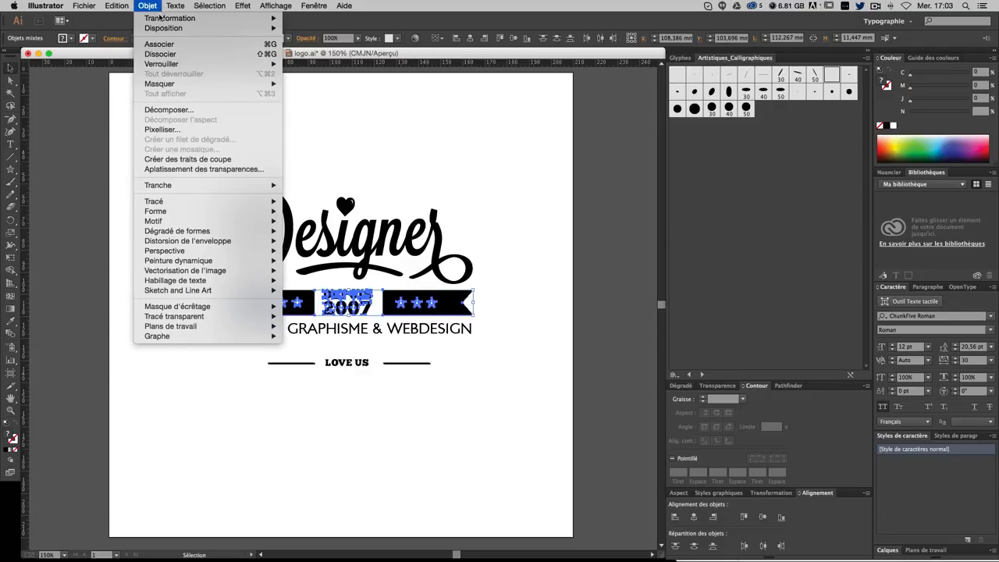
mouse_move(242, 6)
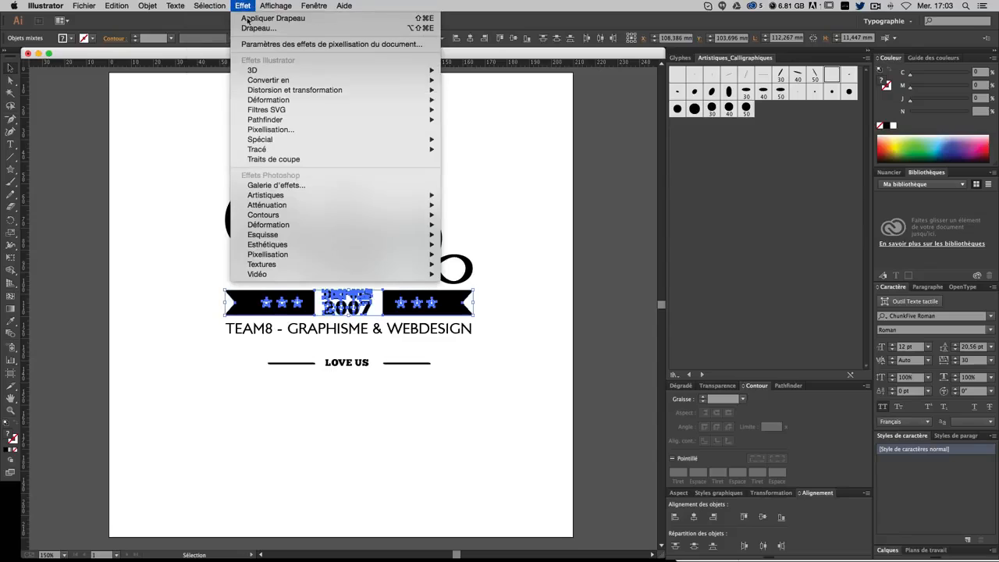
mouse_move(342, 101)
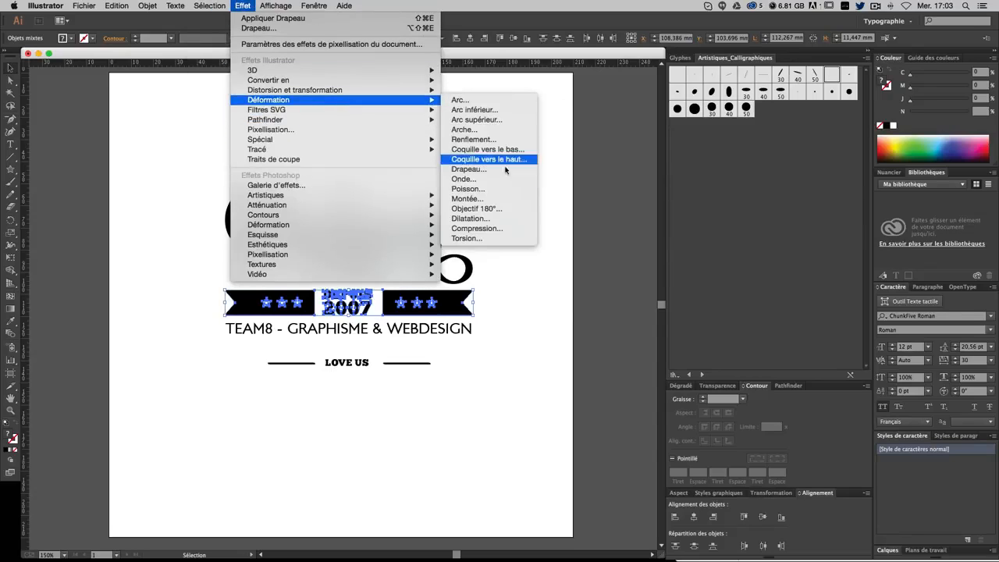
click(504, 169)
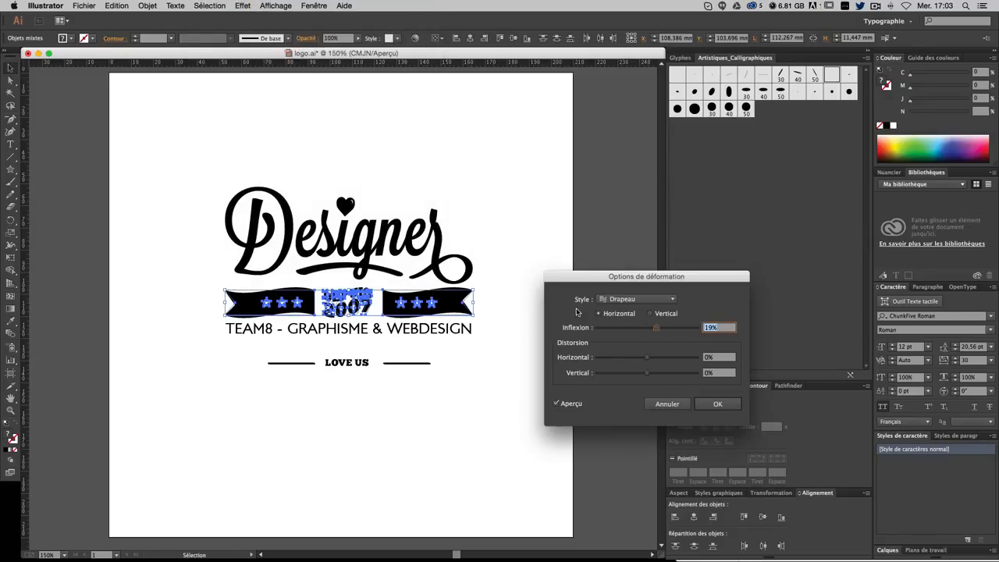
drag(653, 327, 651, 328)
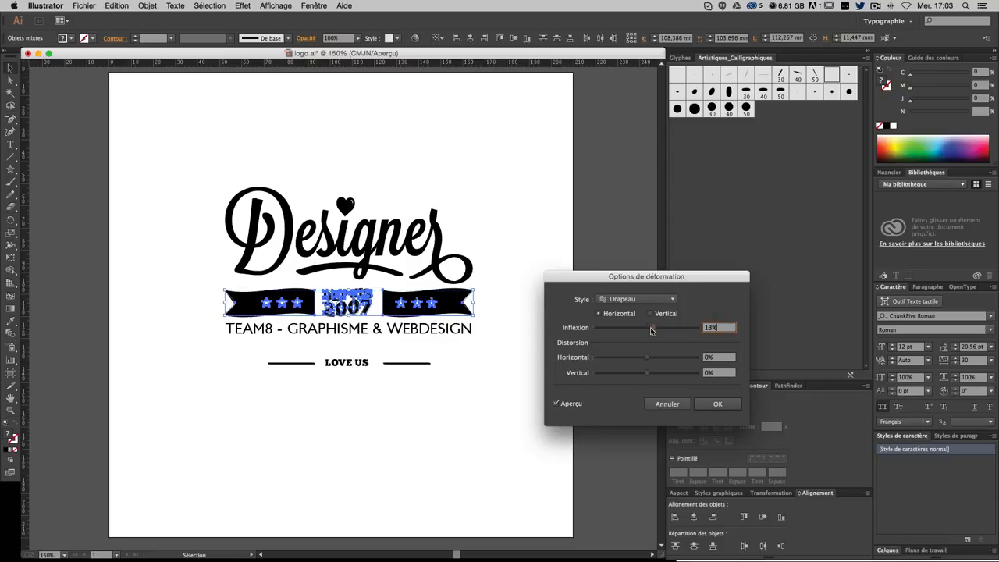
text(4)
key(Return)
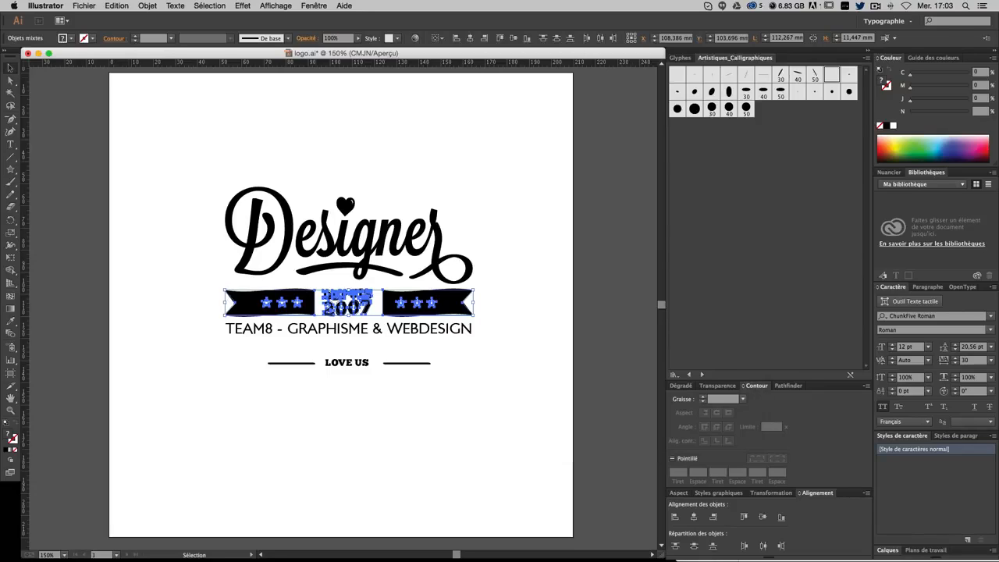
click(523, 368)
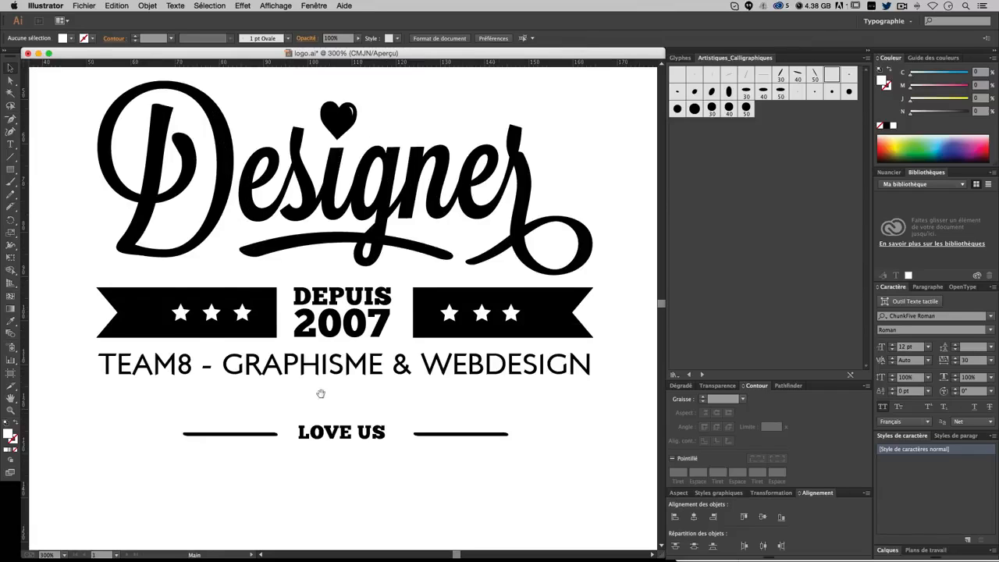
Step: Draw a square about 13.36 mm wide below LOVE US, fill it with black and deselect it
drag(321, 394, 324, 248)
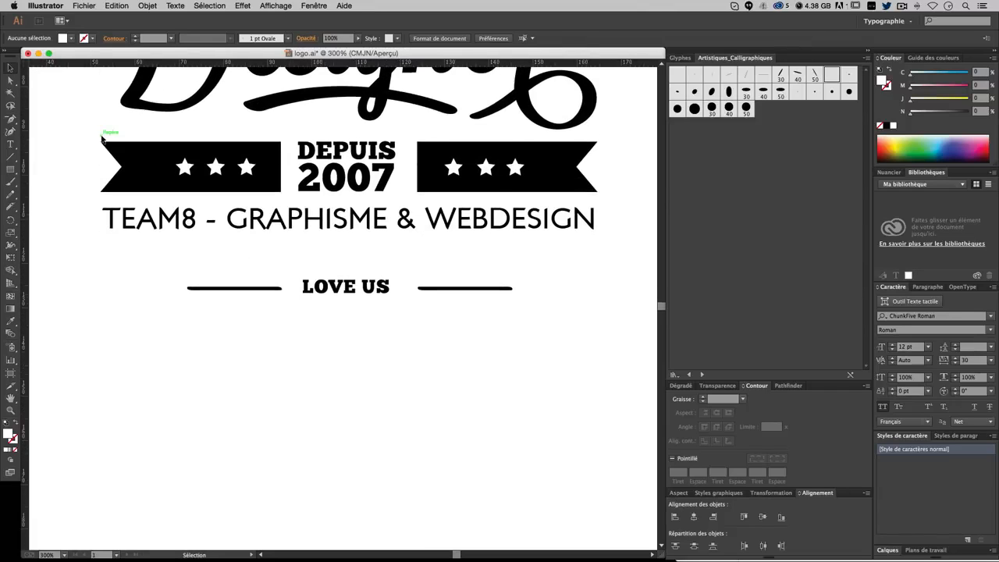
click(14, 171)
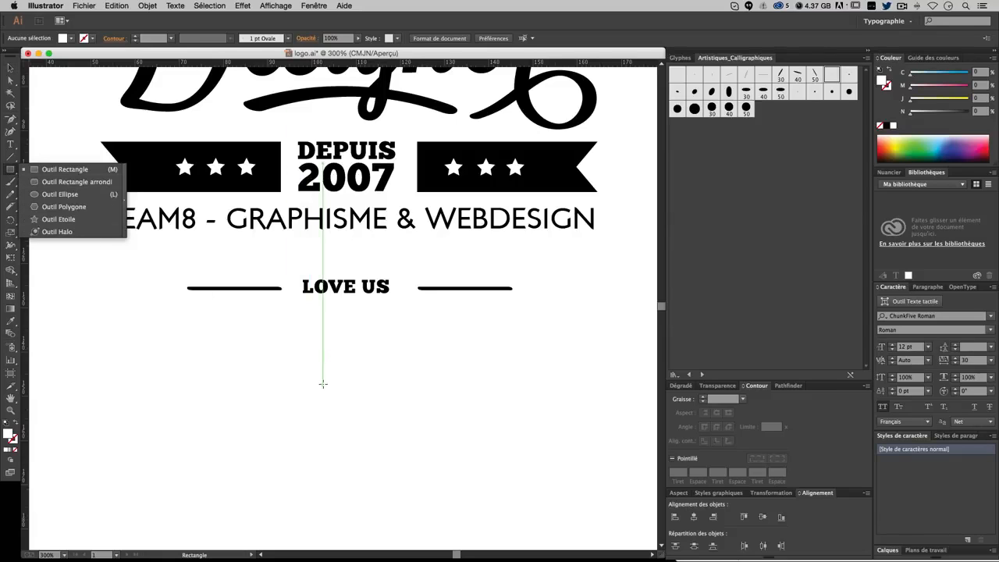
drag(280, 351, 338, 410)
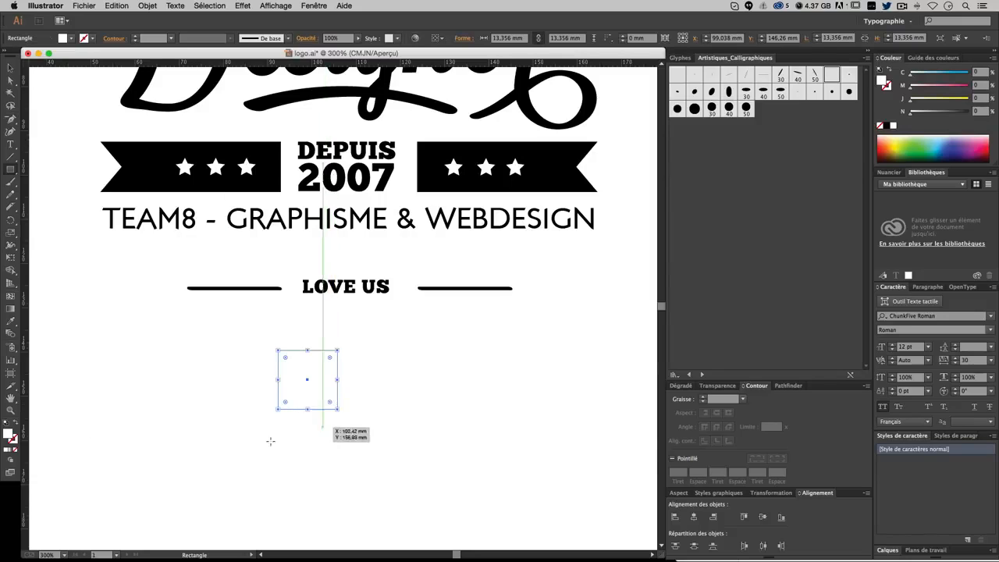
click(887, 126)
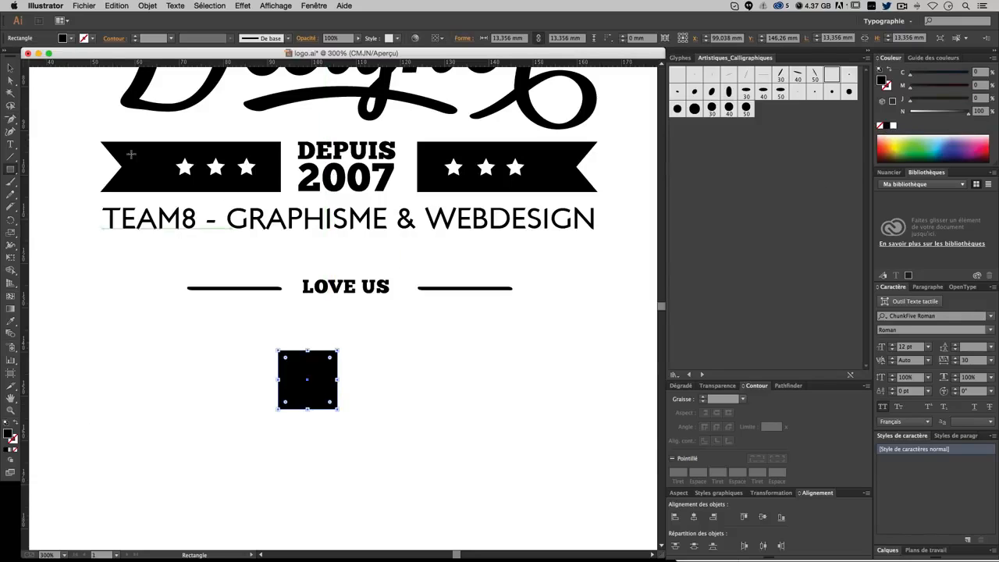
key(v)
click(442, 426)
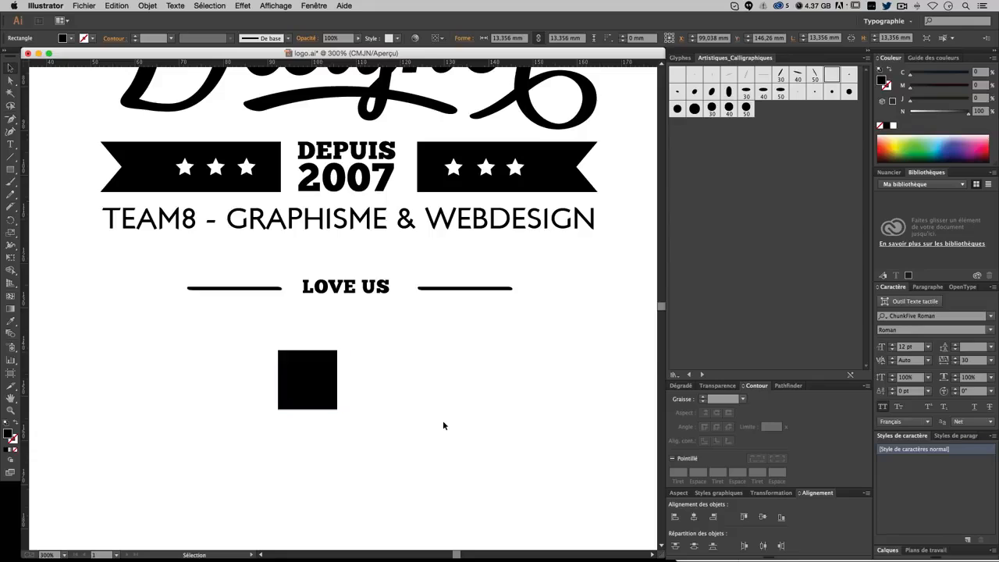
Step: Switch the document to outline view and select the square below LOVE US
key(super+y)
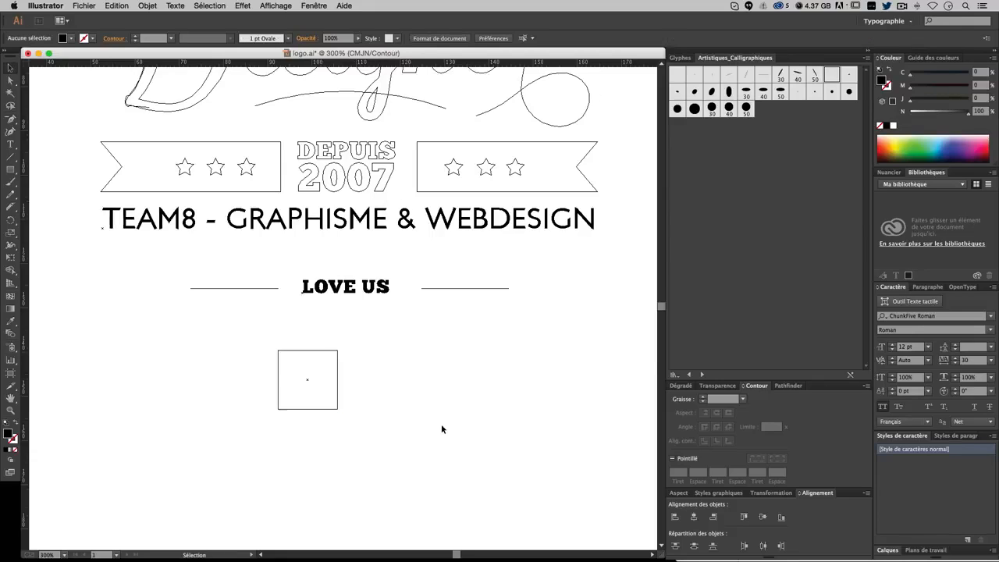
scroll(441, 427, down, 5)
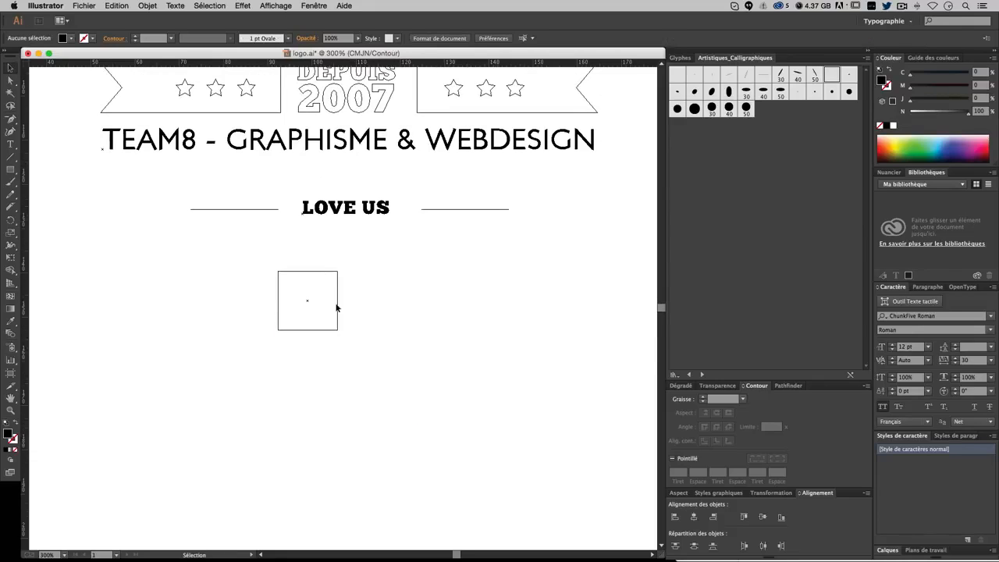
drag(404, 388, 216, 248)
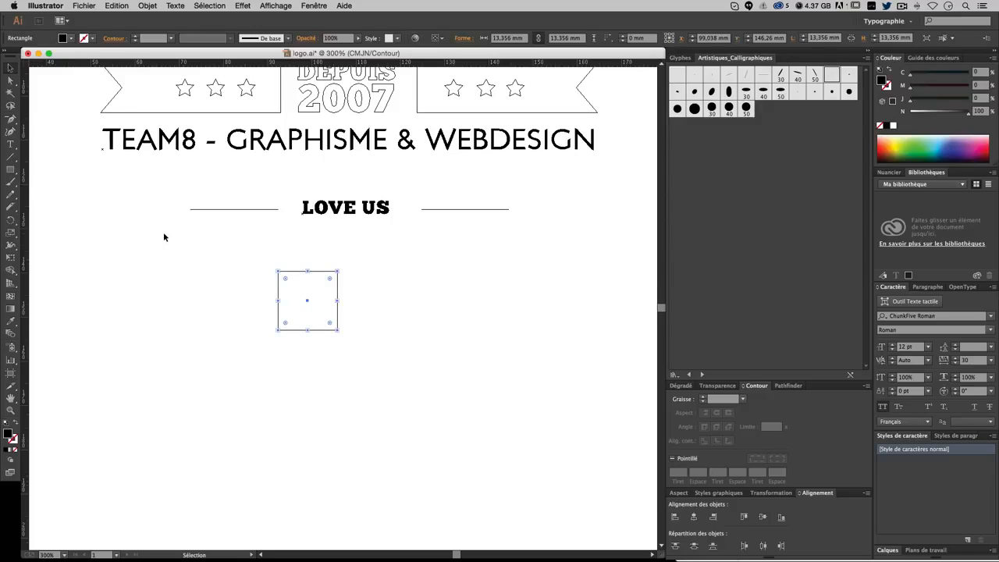
Step: Slice the square below LOVE US into many tiny fragments with dense crisscrossing Knife strokes in all directions
click(10, 207)
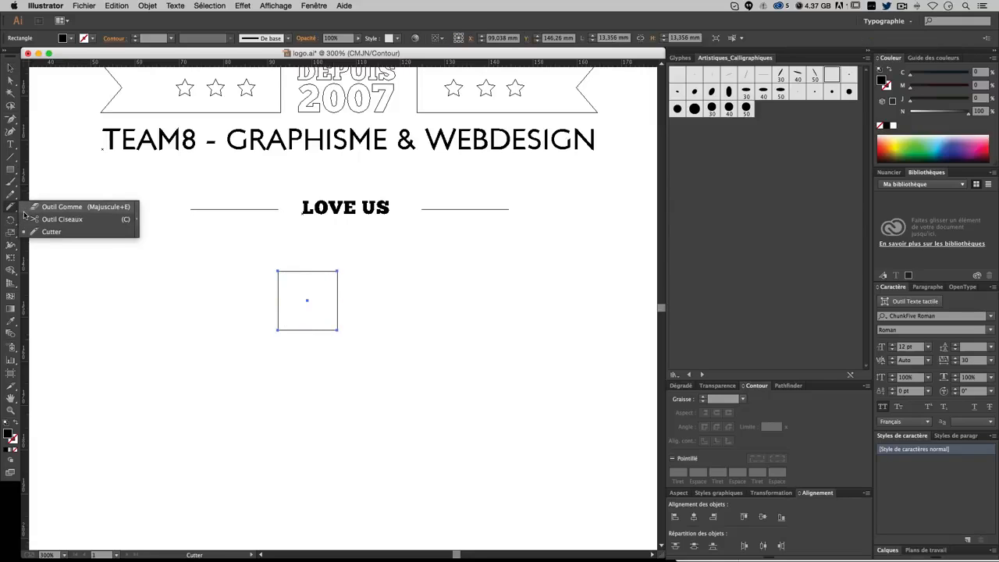
click(49, 207)
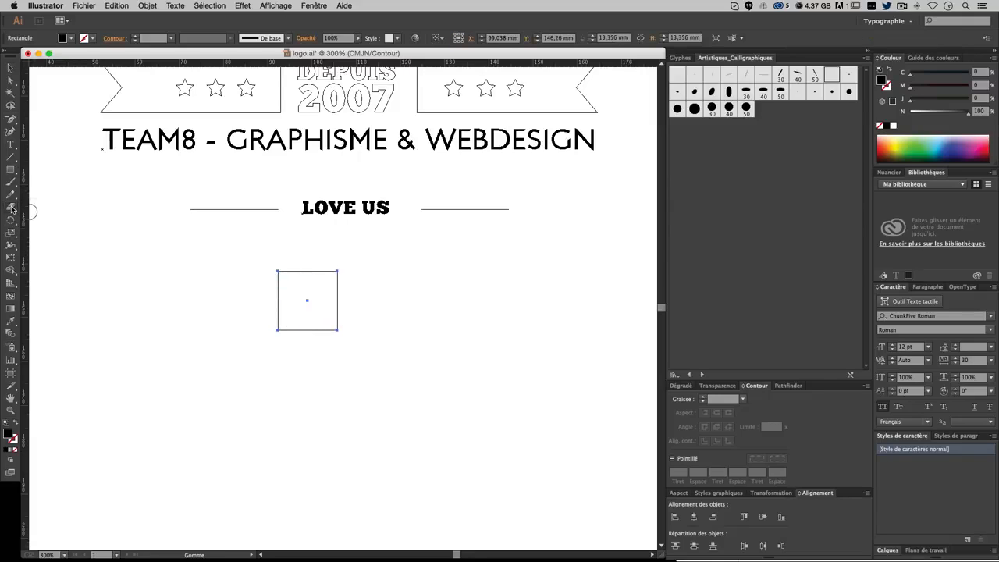
click(11, 208)
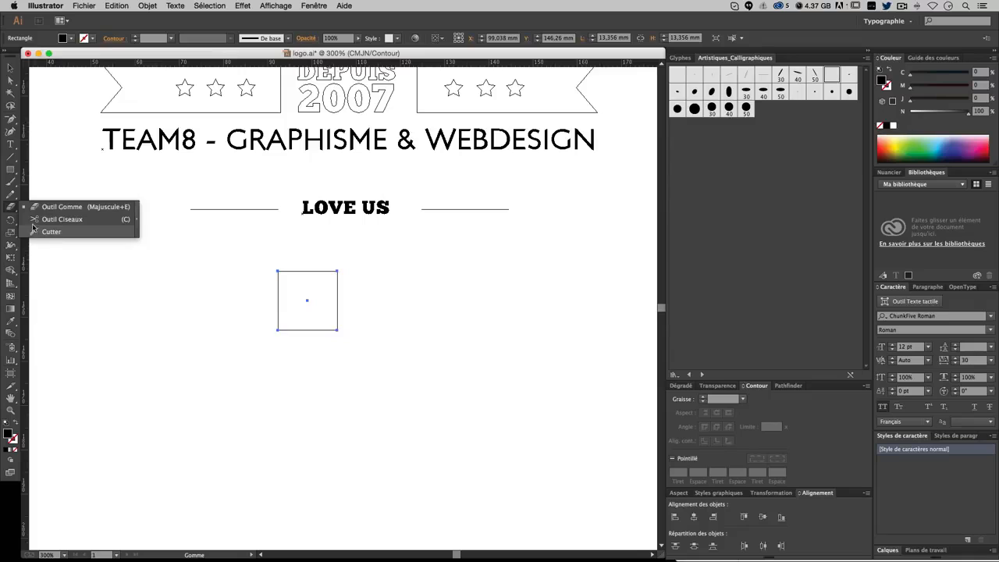
click(51, 233)
key(super+equal)
key(super+equal)
key(super+equal)
key(super+equal)
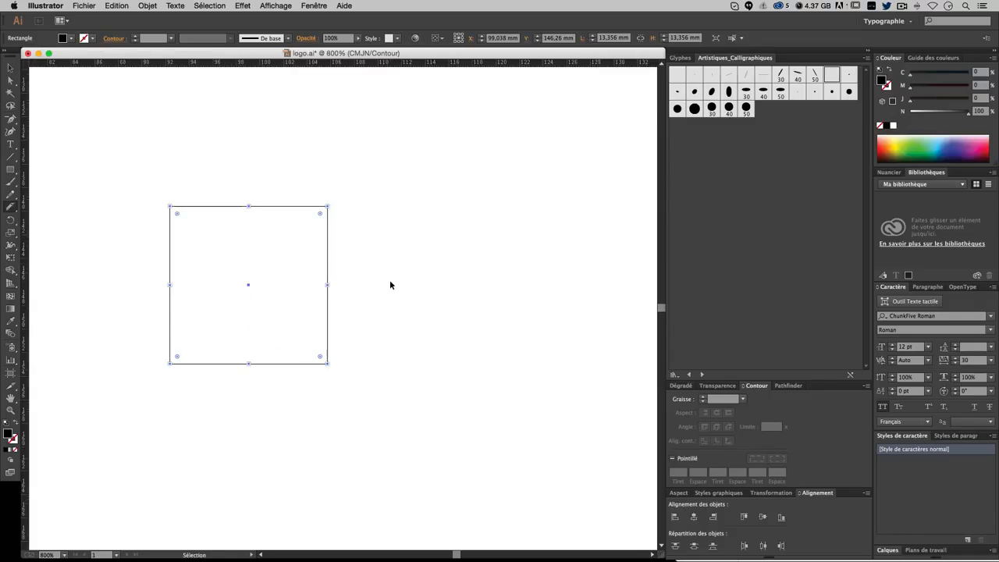
drag(175, 241, 295, 238)
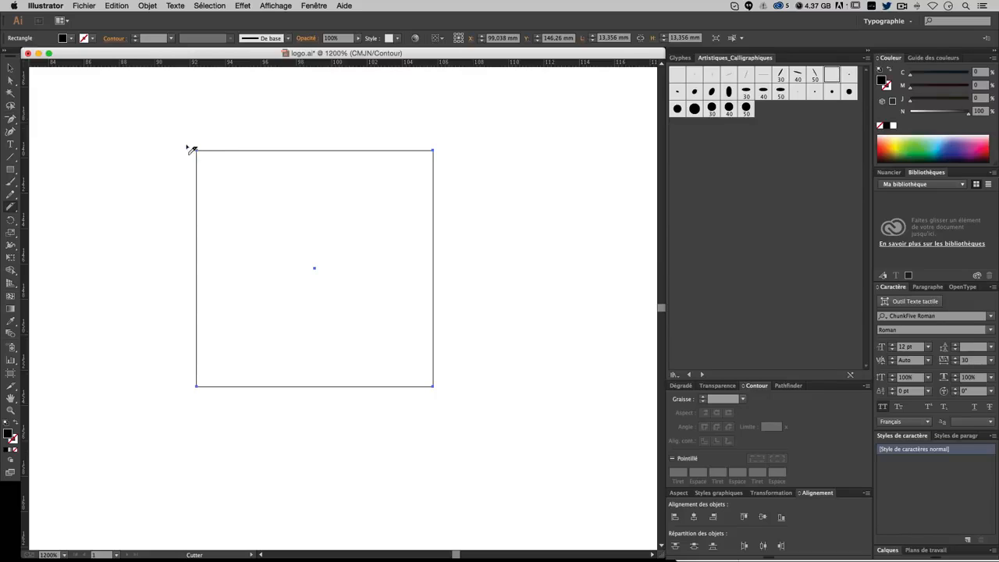
mouse_move(192, 149)
mouse_down()
mouse_move(422, 151)
mouse_move(188, 179)
mouse_move(449, 194)
mouse_move(464, 220)
mouse_move(250, 259)
mouse_move(373, 288)
mouse_move(201, 335)
mouse_move(398, 377)
mouse_move(423, 404)
mouse_up()
mouse_move(205, 144)
mouse_down()
mouse_move(201, 368)
mouse_move(221, 423)
mouse_move(239, 305)
mouse_move(310, 130)
mouse_move(348, 387)
mouse_move(386, 375)
mouse_move(419, 192)
mouse_move(435, 334)
mouse_up()
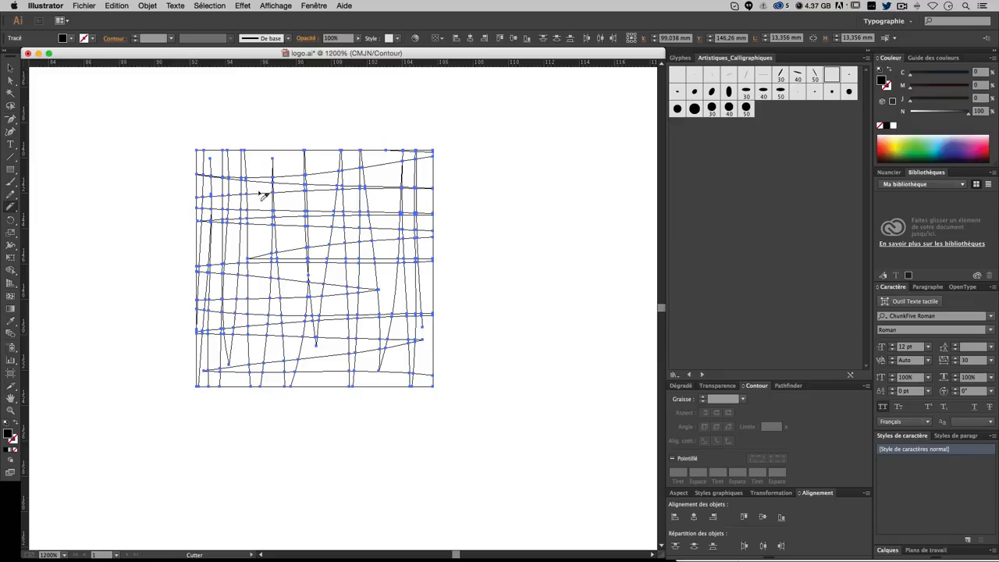
mouse_move(190, 152)
mouse_down()
mouse_move(224, 130)
mouse_move(186, 171)
mouse_move(309, 152)
mouse_move(219, 196)
mouse_up()
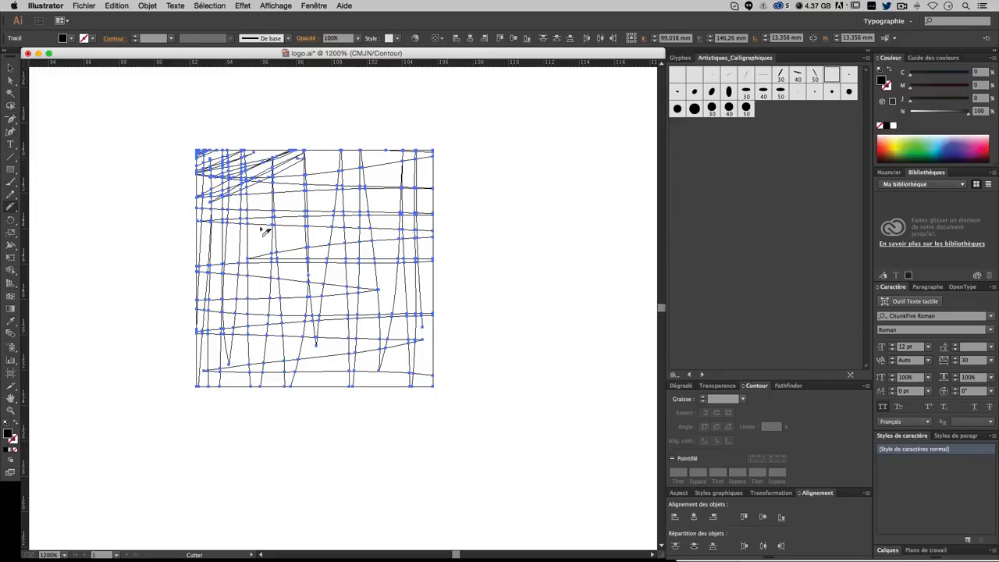
mouse_move(193, 368)
mouse_down()
mouse_move(234, 375)
mouse_move(246, 352)
mouse_move(327, 402)
mouse_move(212, 271)
mouse_move(277, 288)
mouse_move(382, 375)
mouse_move(324, 314)
mouse_move(251, 201)
mouse_move(365, 295)
mouse_move(410, 353)
mouse_move(416, 154)
mouse_move(437, 185)
mouse_up()
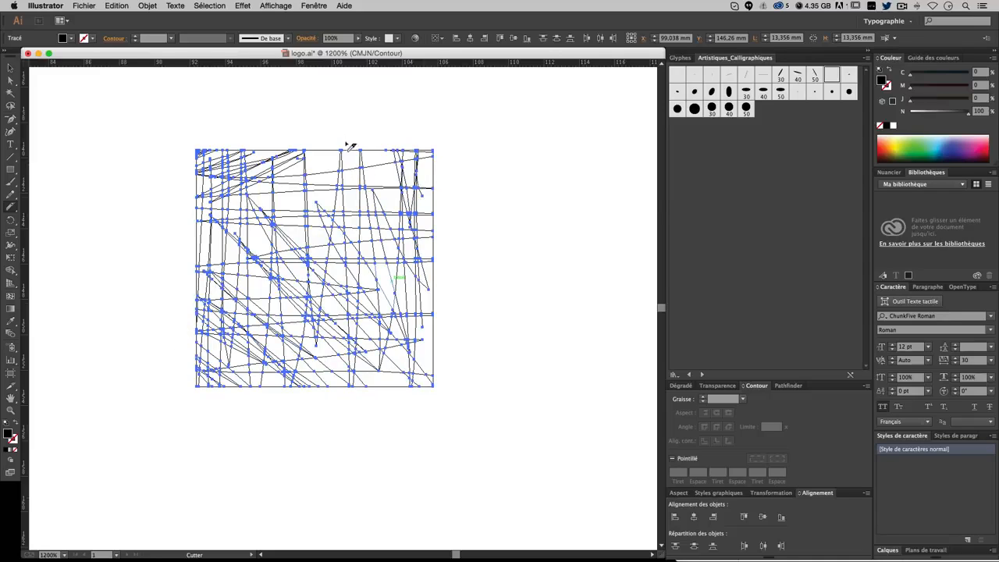
mouse_move(350, 145)
mouse_down()
mouse_move(320, 118)
mouse_move(327, 148)
mouse_move(340, 150)
mouse_move(348, 128)
mouse_move(340, 251)
mouse_move(371, 189)
mouse_move(381, 204)
mouse_move(388, 155)
mouse_move(413, 224)
mouse_move(413, 310)
mouse_move(415, 259)
mouse_move(424, 281)
mouse_move(429, 258)
mouse_move(420, 349)
mouse_move(446, 371)
mouse_move(427, 379)
mouse_move(391, 381)
mouse_move(433, 367)
mouse_move(355, 368)
mouse_move(379, 358)
mouse_move(373, 342)
mouse_move(312, 337)
mouse_move(346, 309)
mouse_move(294, 268)
mouse_move(251, 252)
mouse_move(269, 239)
mouse_move(211, 230)
mouse_move(236, 220)
mouse_move(257, 186)
mouse_move(209, 166)
mouse_move(274, 153)
mouse_up()
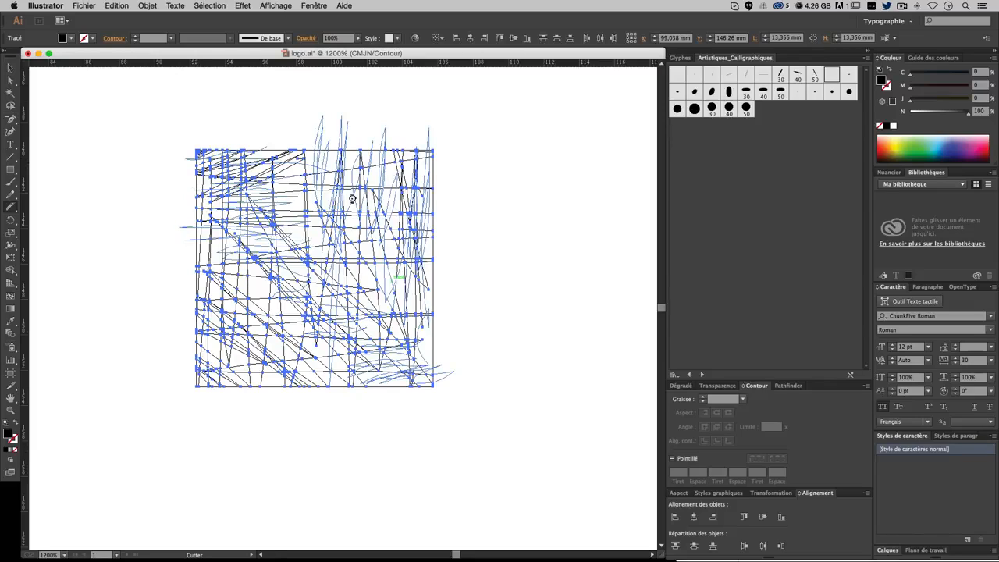
drag(352, 198, 354, 195)
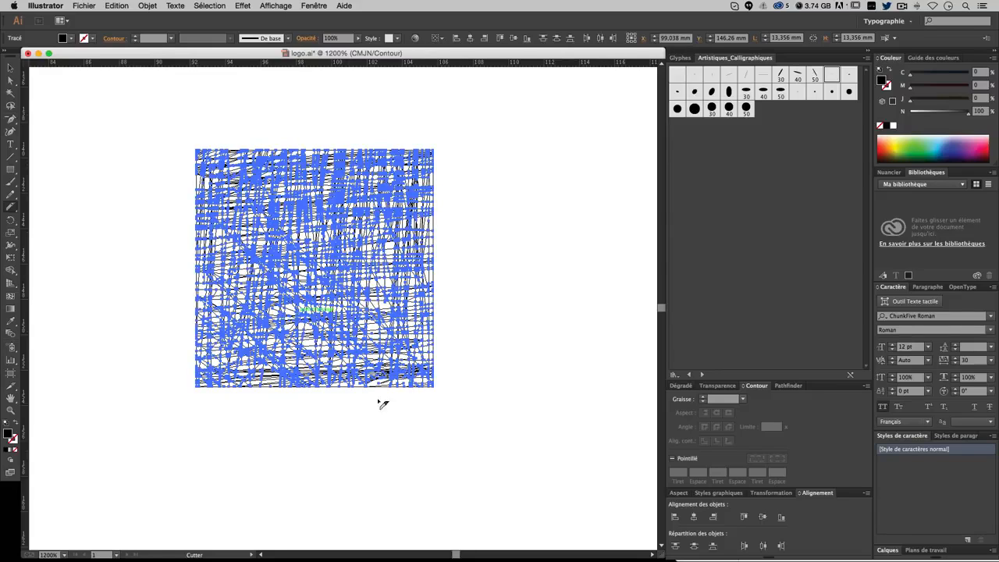
drag(372, 110, 383, 430)
drag(385, 121, 360, 440)
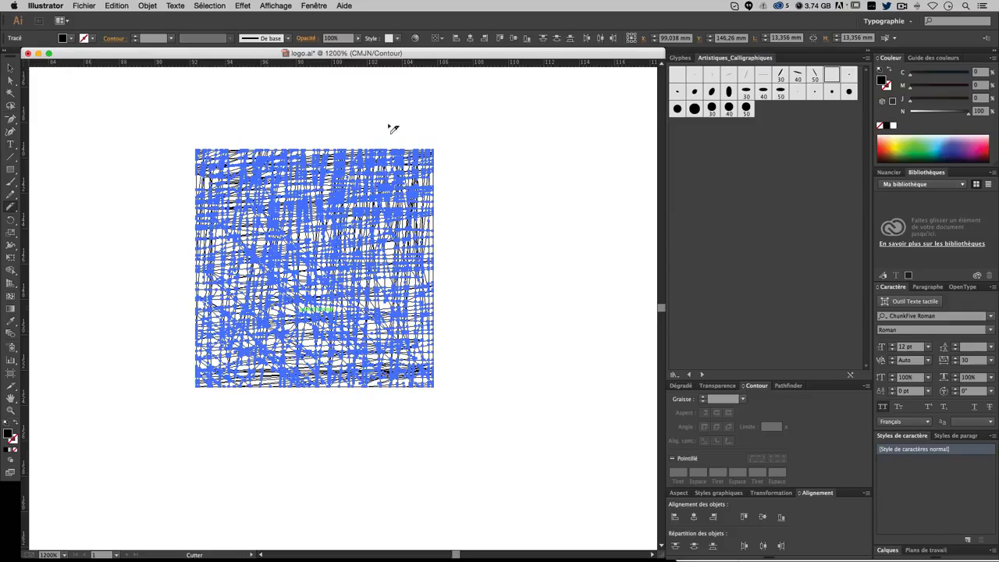
drag(392, 122, 384, 448)
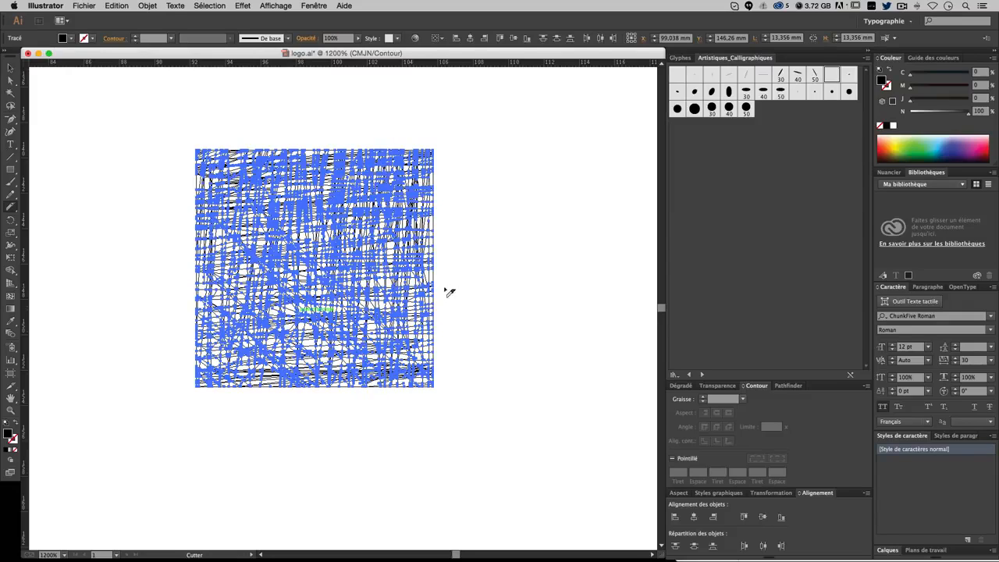
drag(467, 283, 169, 290)
mouse_move(459, 272)
mouse_down()
mouse_move(267, 276)
mouse_move(346, 276)
mouse_up()
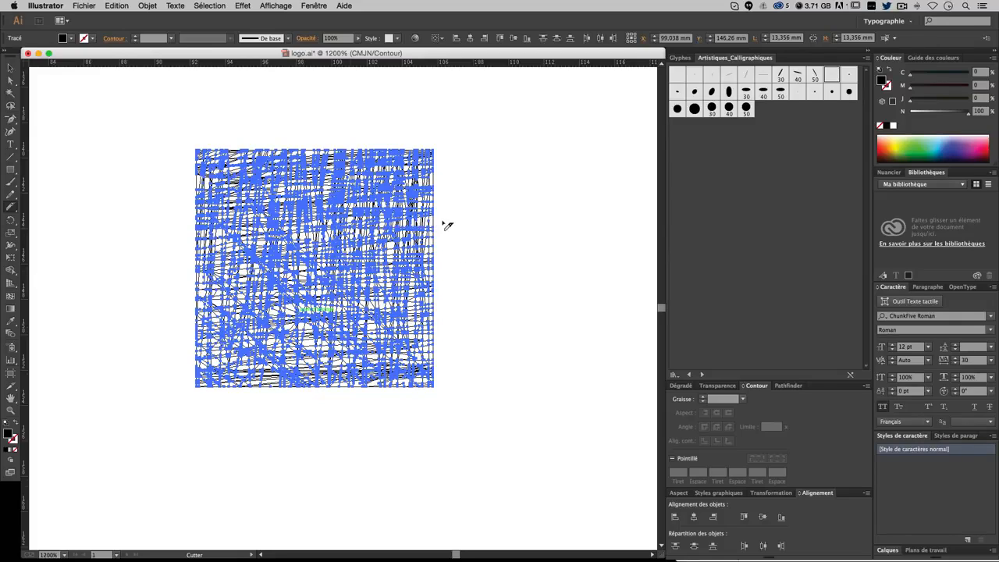
drag(447, 215, 371, 211)
drag(198, 181, 159, 186)
drag(149, 328, 325, 307)
drag(180, 352, 371, 352)
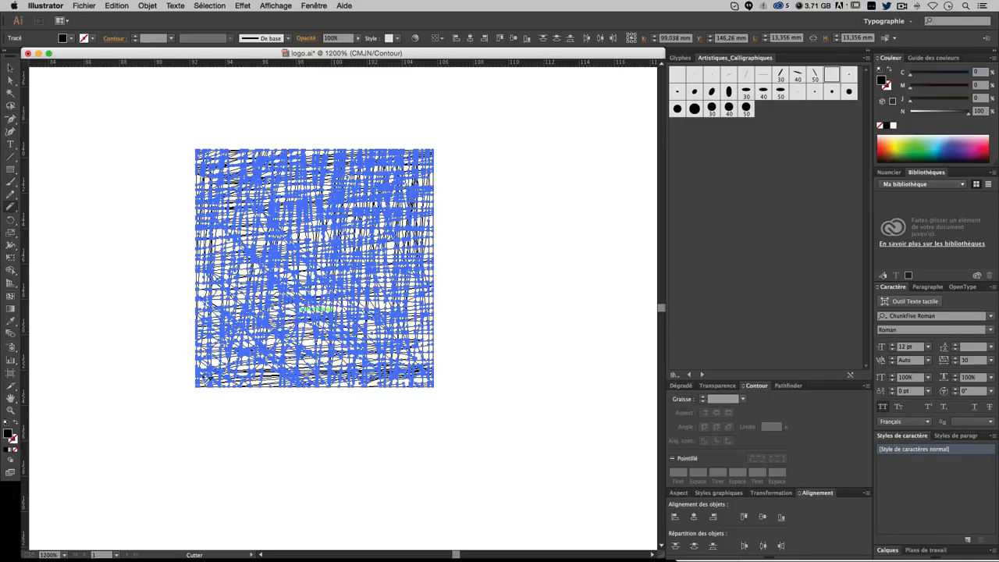
mouse_move(266, 416)
mouse_down()
mouse_move(276, 363)
mouse_move(259, 420)
mouse_up()
mouse_move(244, 373)
mouse_down()
mouse_move(234, 420)
mouse_move(211, 415)
mouse_up()
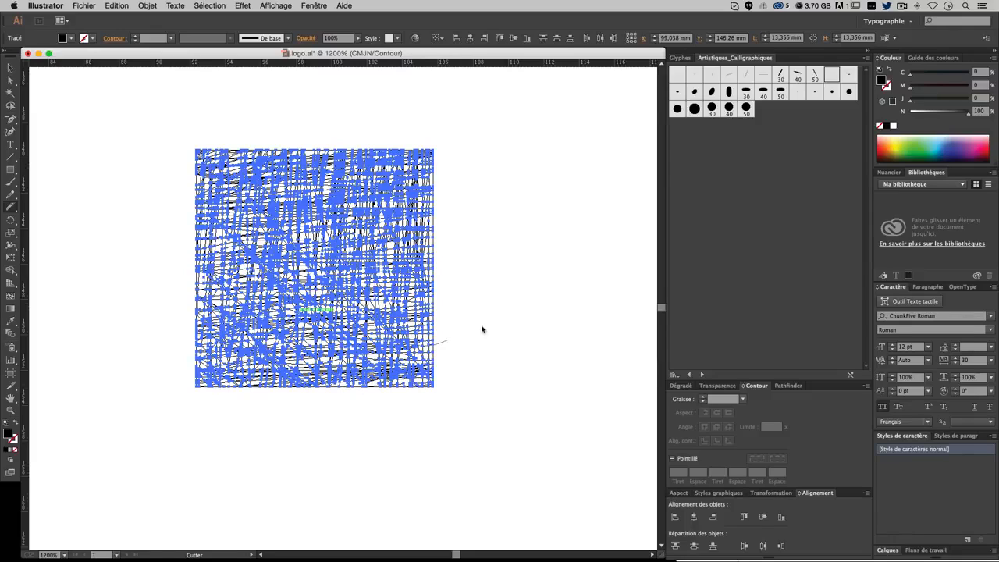
mouse_move(482, 330)
mouse_down()
mouse_move(398, 335)
mouse_move(402, 327)
mouse_up()
Step: Apply a random Transform effect to the fragments with 10% scaling, 100 mm horizontal and -100 mm vertical movement, and deselect them
click(175, 5)
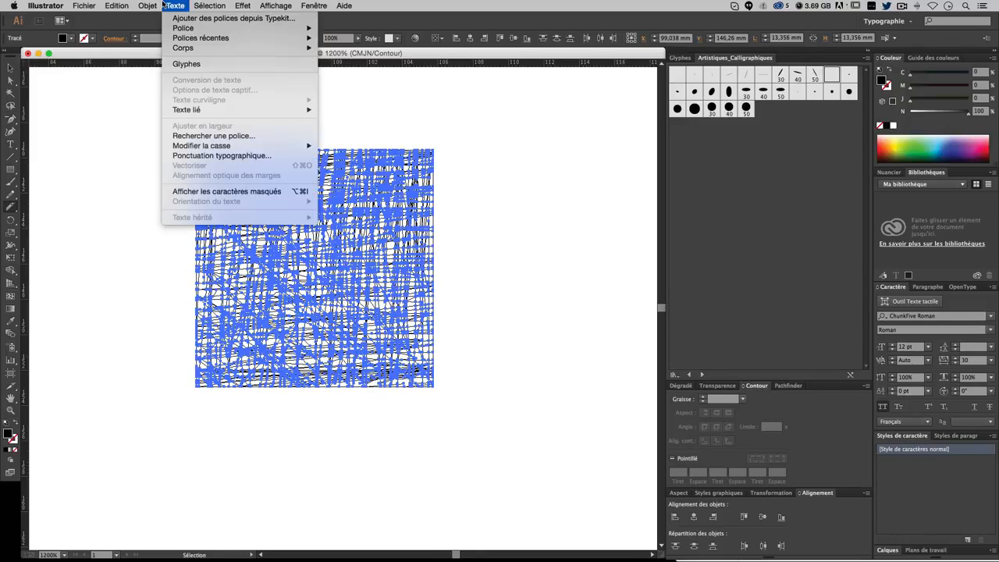
mouse_move(246, 6)
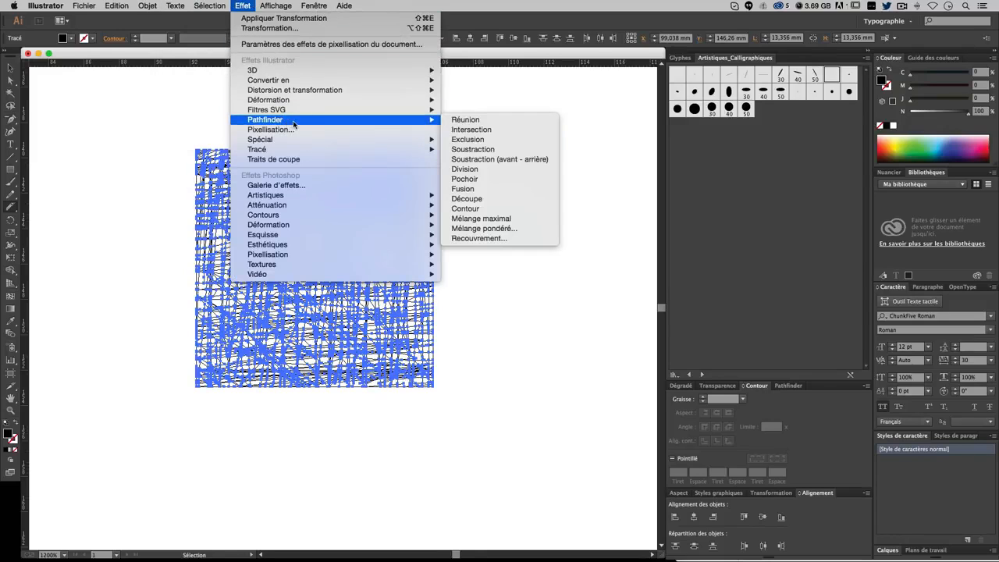
mouse_move(329, 95)
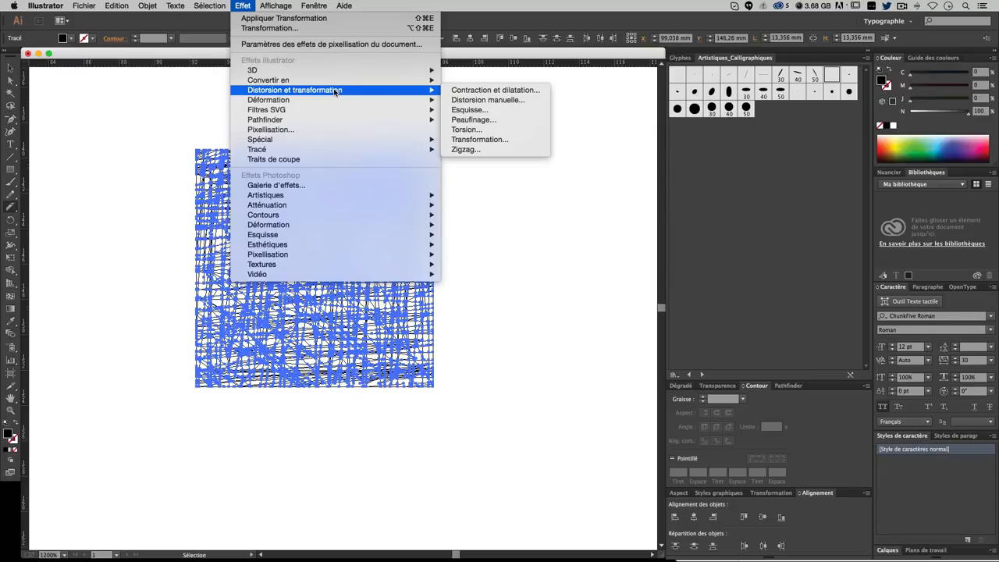
click(477, 139)
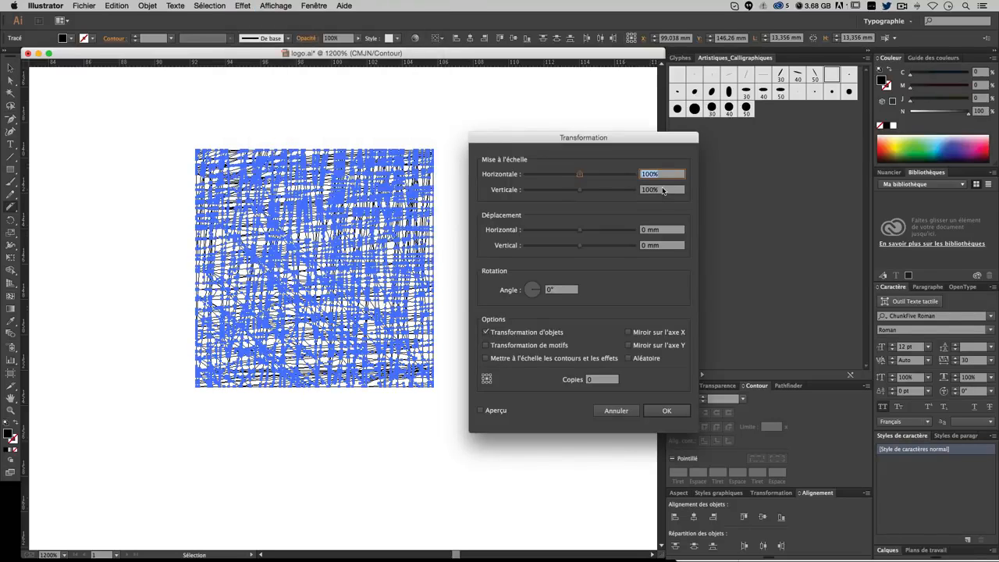
text(10)
key(Tab)
text(10)
key(Tab)
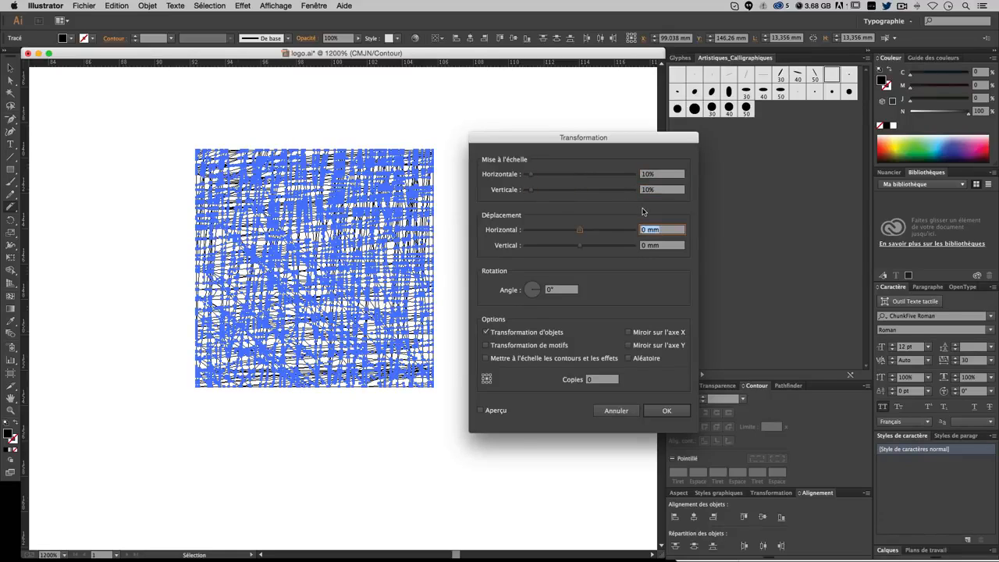
text(100)
key(Tab)
text(-100)
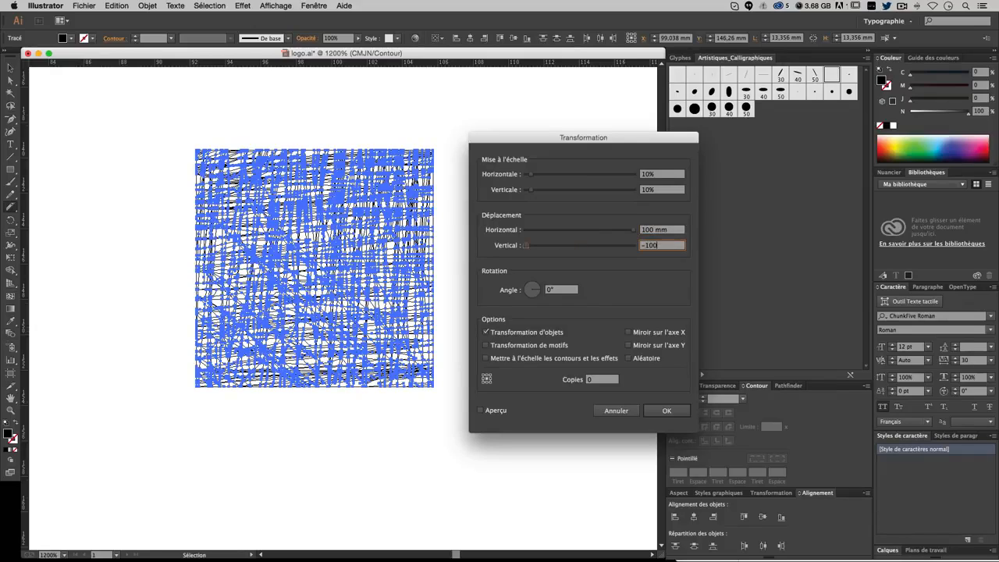
key(Tab)
click(628, 359)
click(664, 410)
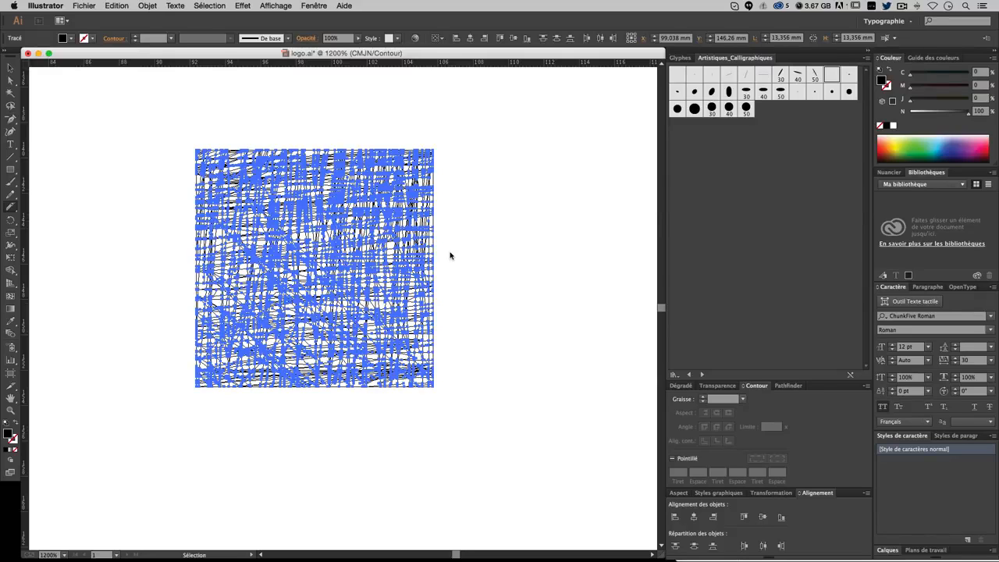
click(457, 345)
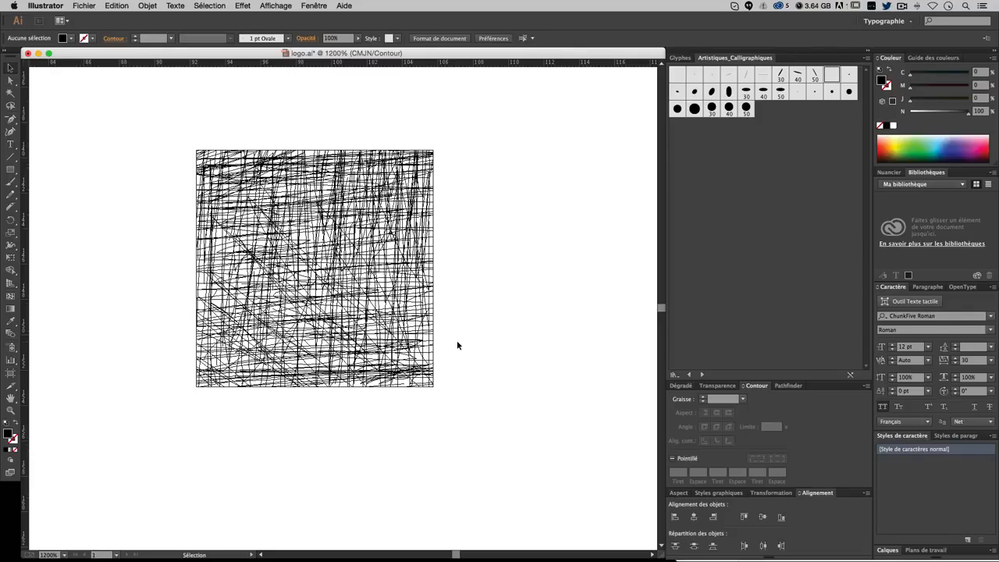
Step: Return the document to preview display and inspect the scattered speckles against the whole logo
key(super+y)
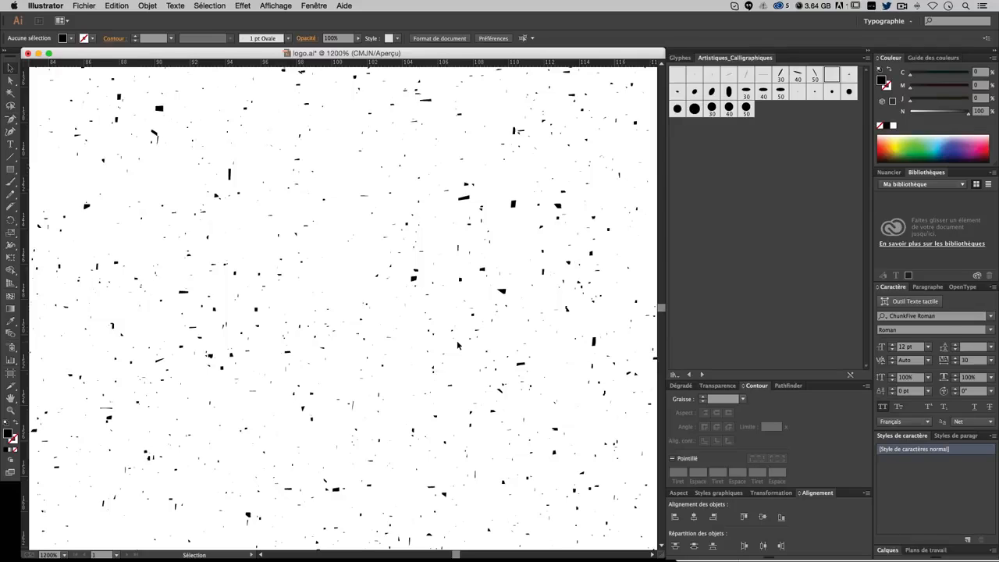
key(super+minus)
key(super+minus)
key(super+minus)
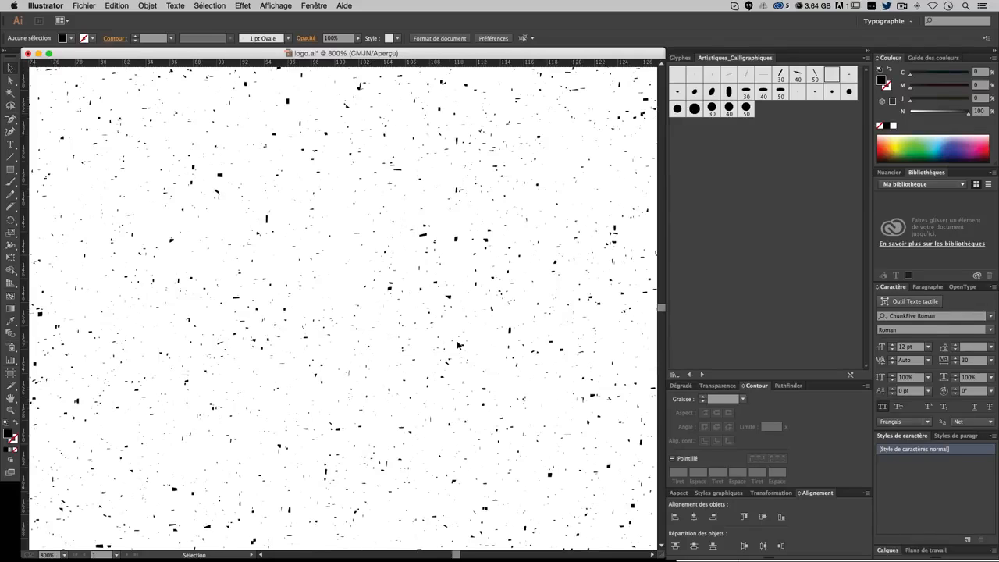
key(super+minus)
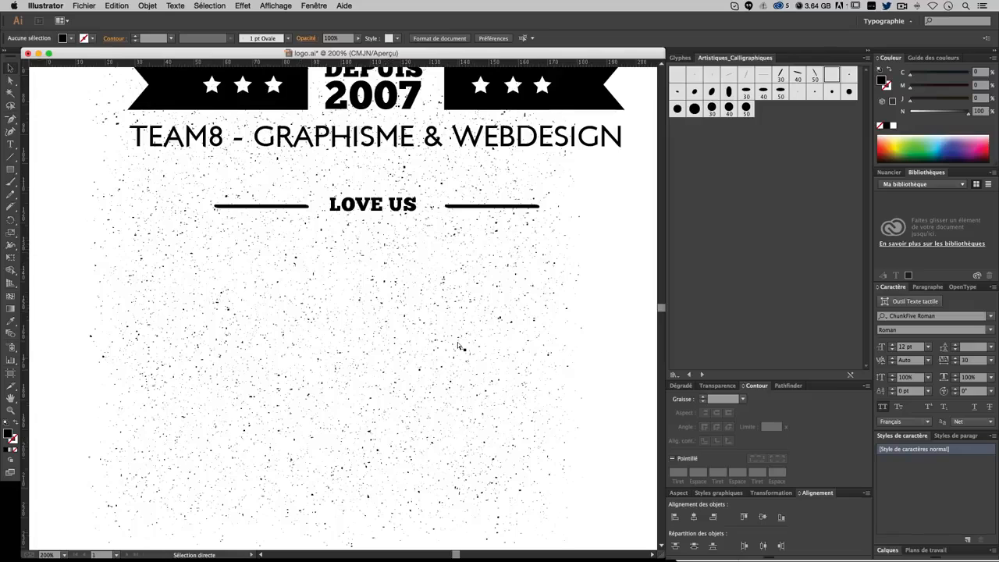
key(super+minus)
scroll(482, 348, up, 3)
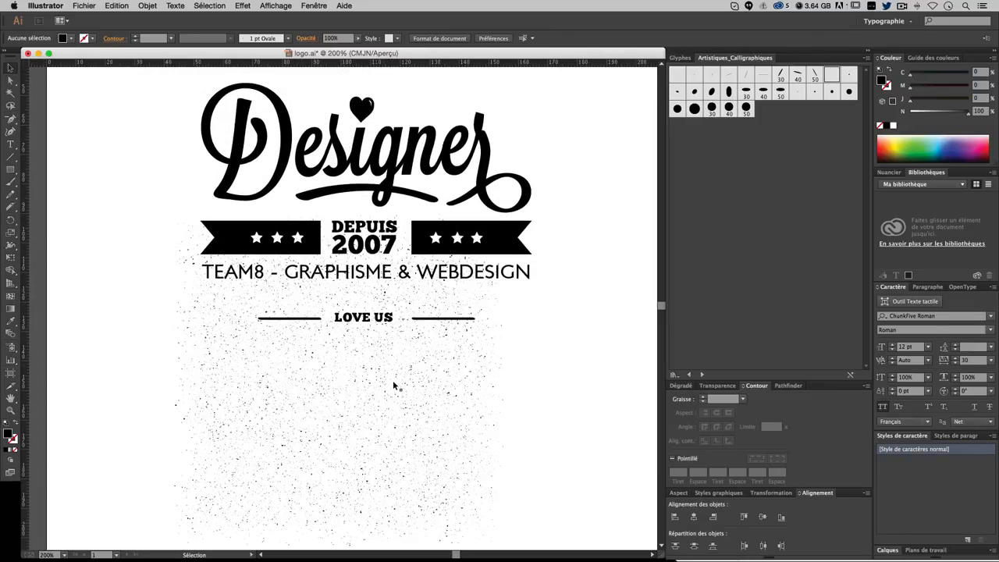
scroll(509, 458, down, 1)
Step: Select all the sliced fragments, expand their appearance and group the resulting speckles
drag(526, 524, 218, 394)
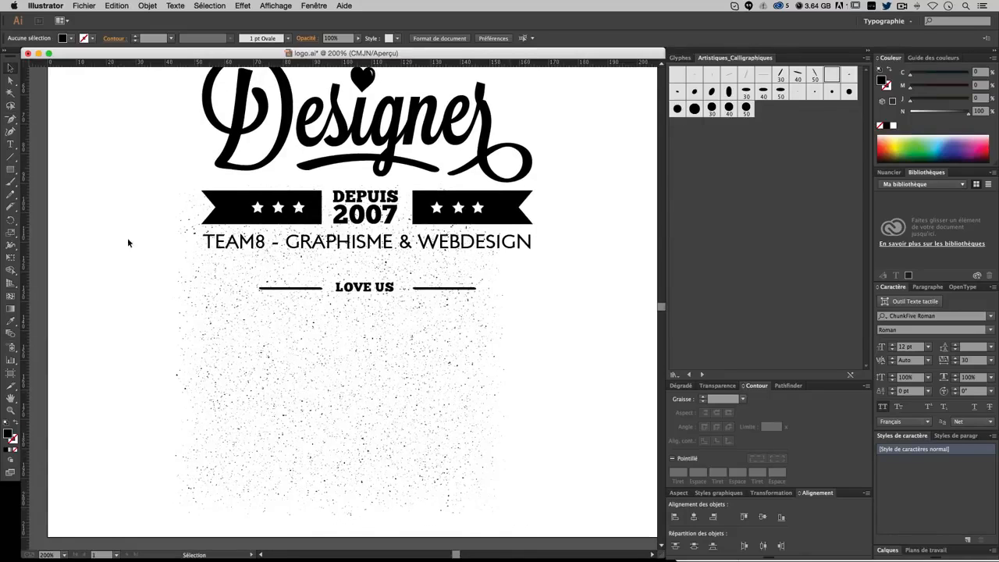
drag(129, 304, 567, 479)
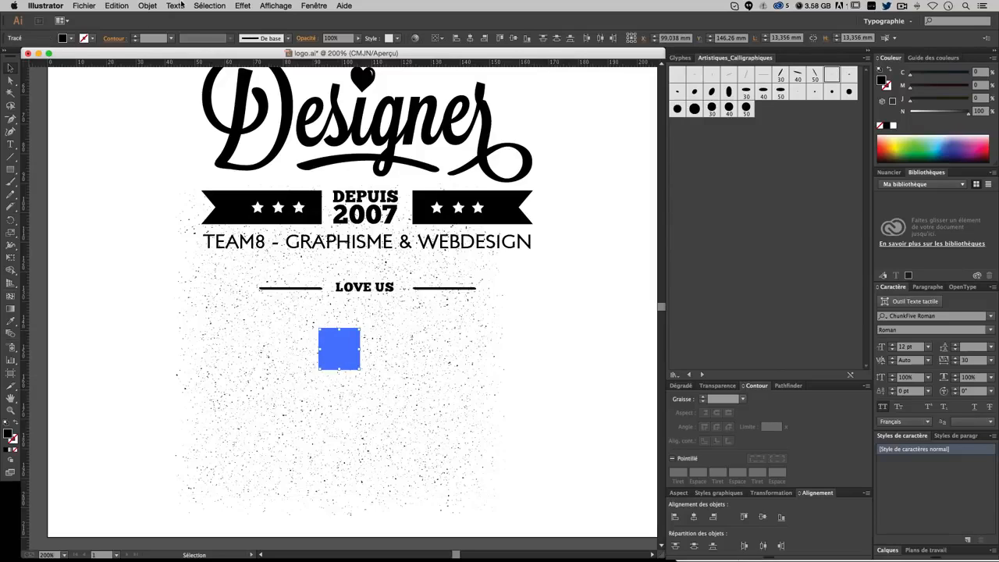
click(148, 5)
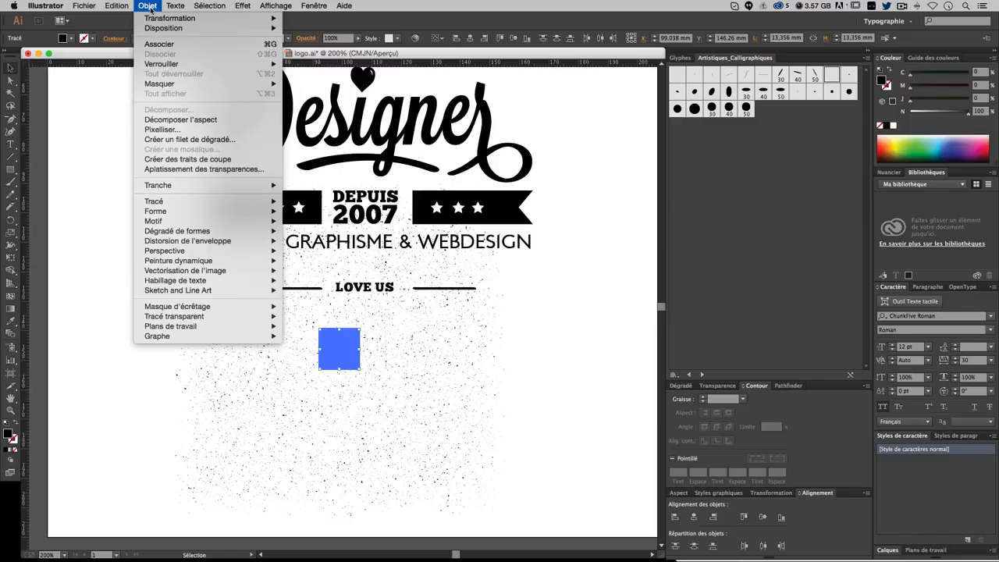
click(181, 119)
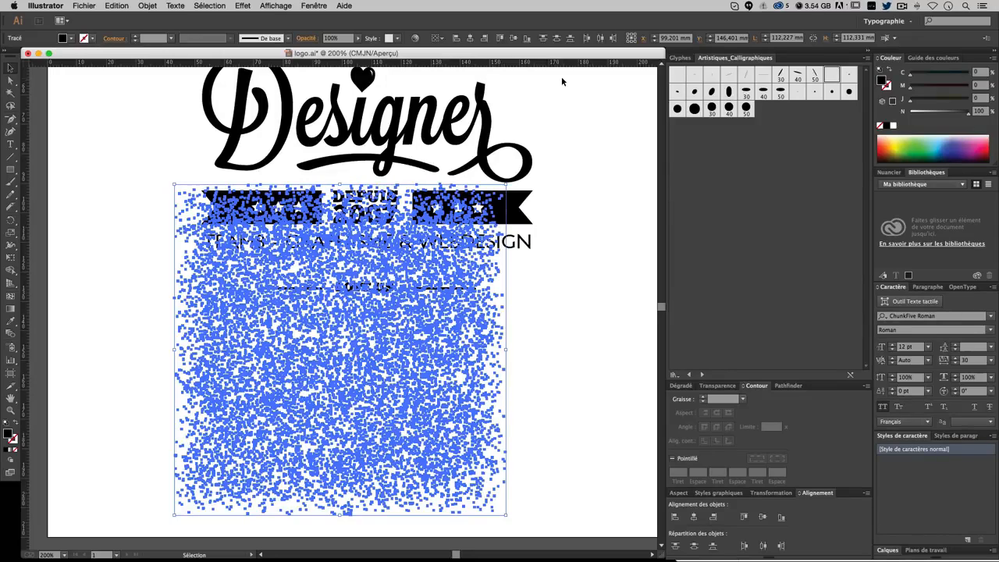
key(super+g)
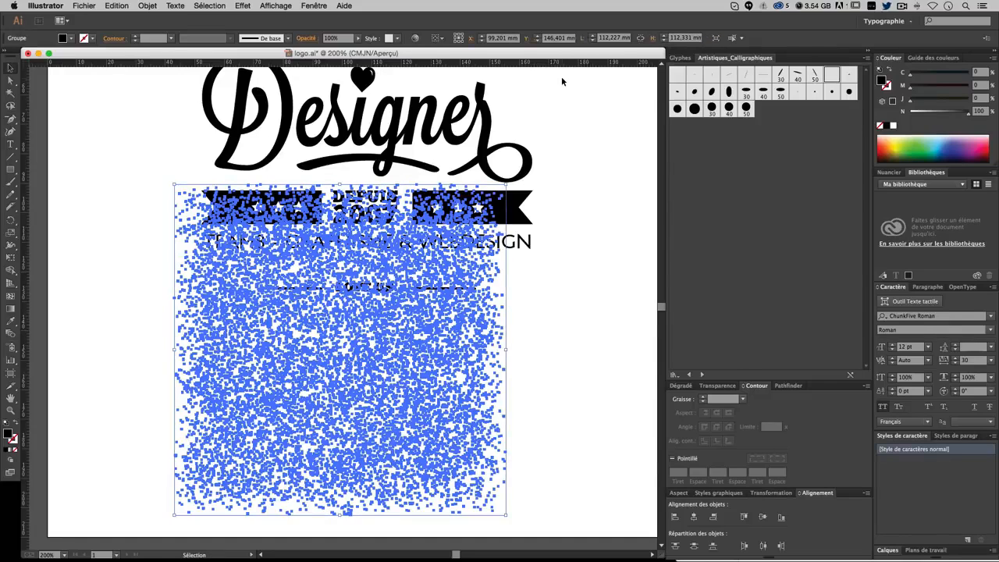
Step: Fill the speckle group with white and deselect it
click(566, 270)
click(430, 348)
click(894, 125)
click(598, 252)
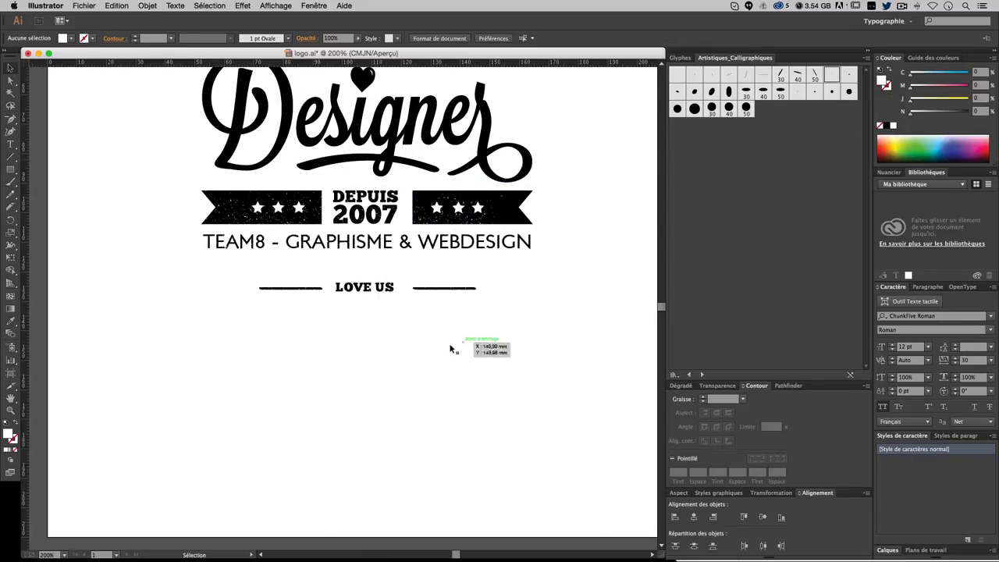
Step: Move the white speckle group over the logo and enlarge it proportionally to cover the full design from Designer to LOVE US
click(377, 332)
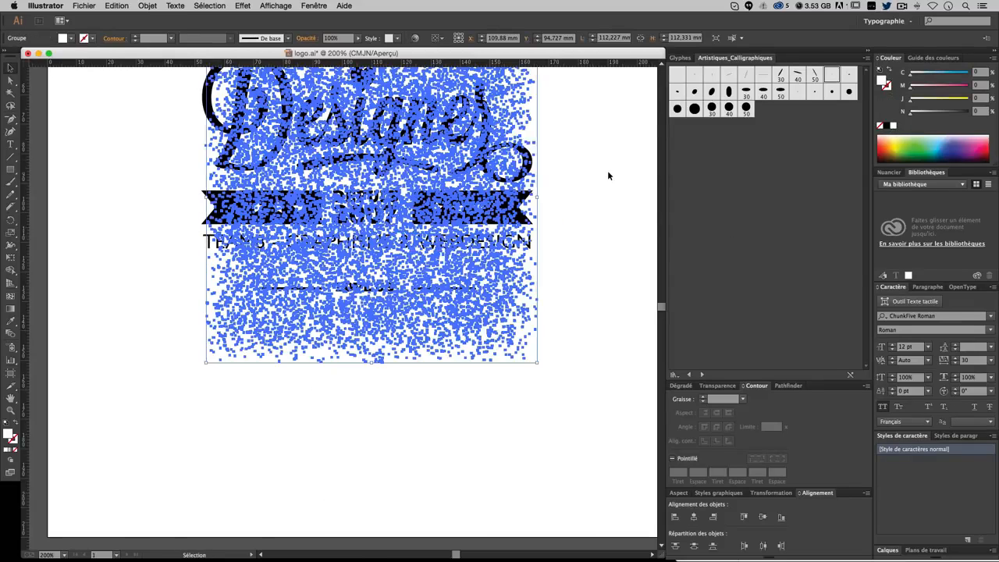
scroll(609, 174, up, 3)
drag(510, 103, 494, 102)
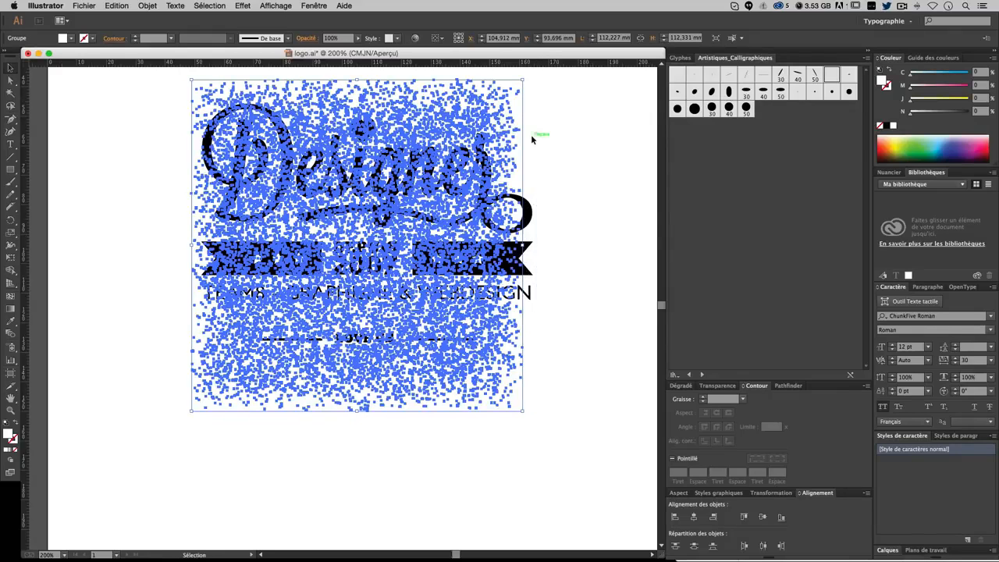
drag(522, 413, 549, 430)
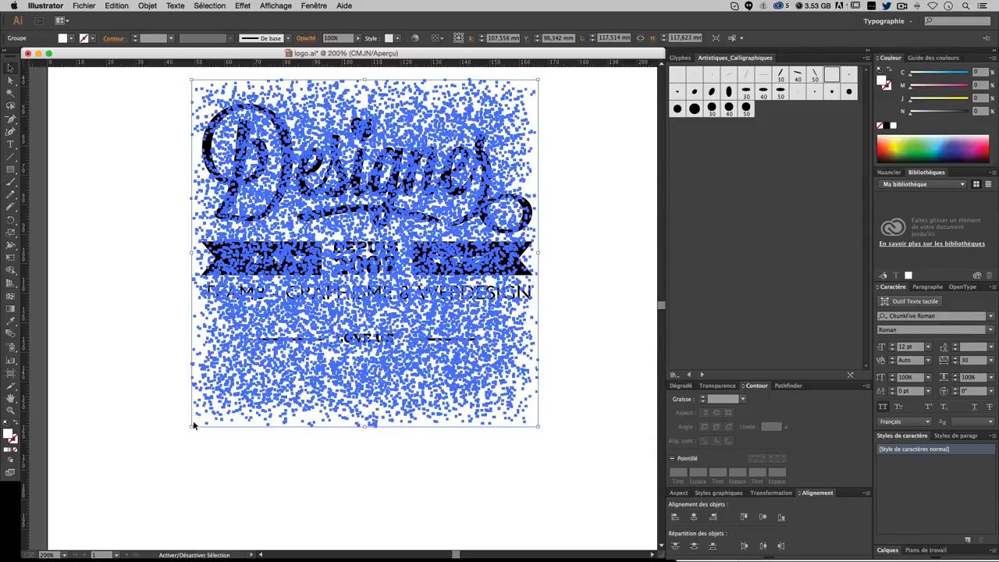
drag(191, 426, 171, 447)
click(565, 253)
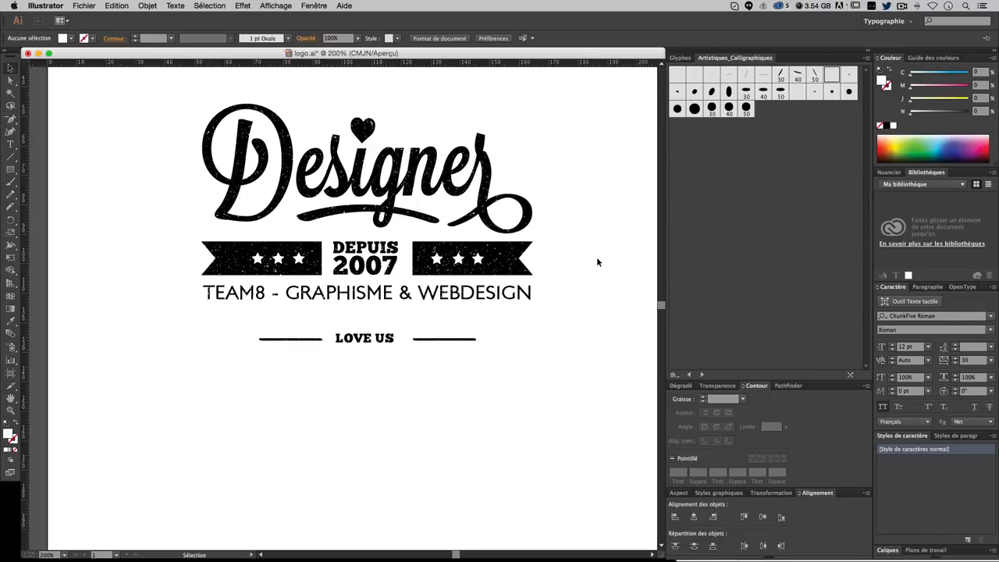
Step: Save logo.ai and review the finished speckled logo on the full artboard
key(super+minus)
key(super+minus)
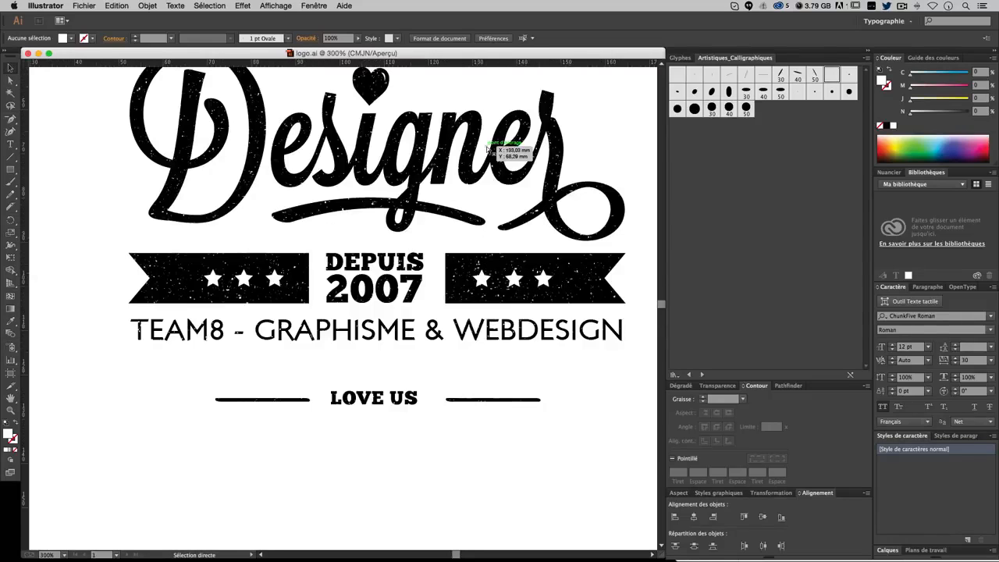
key(super+minus)
key(super+minus)
key(super+minus)
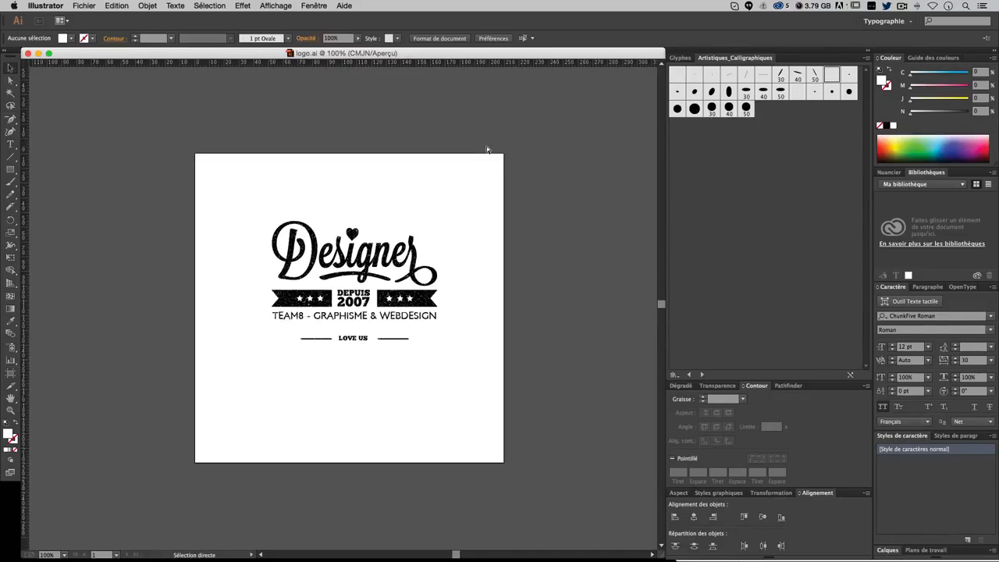
key(super+plus)
key(v)
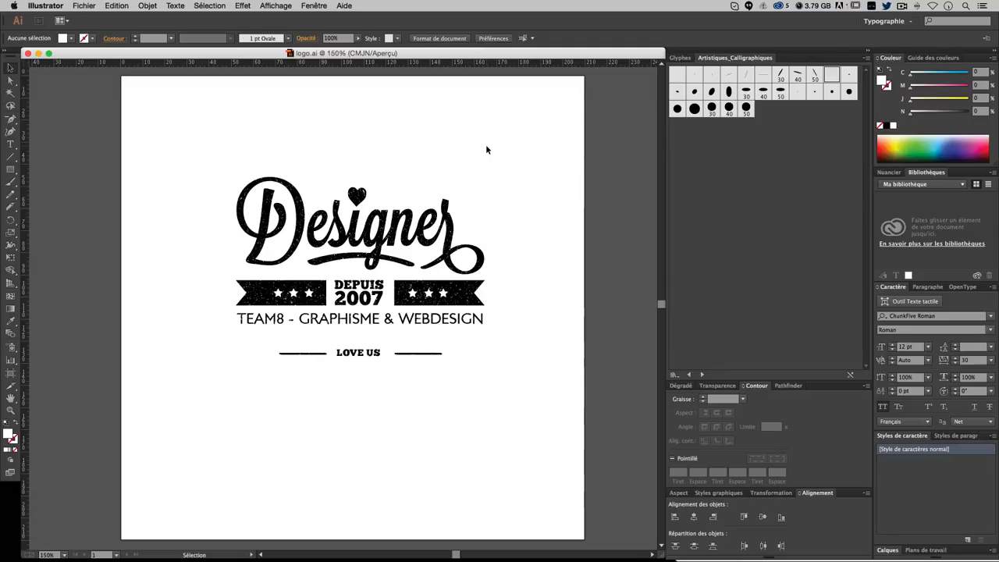